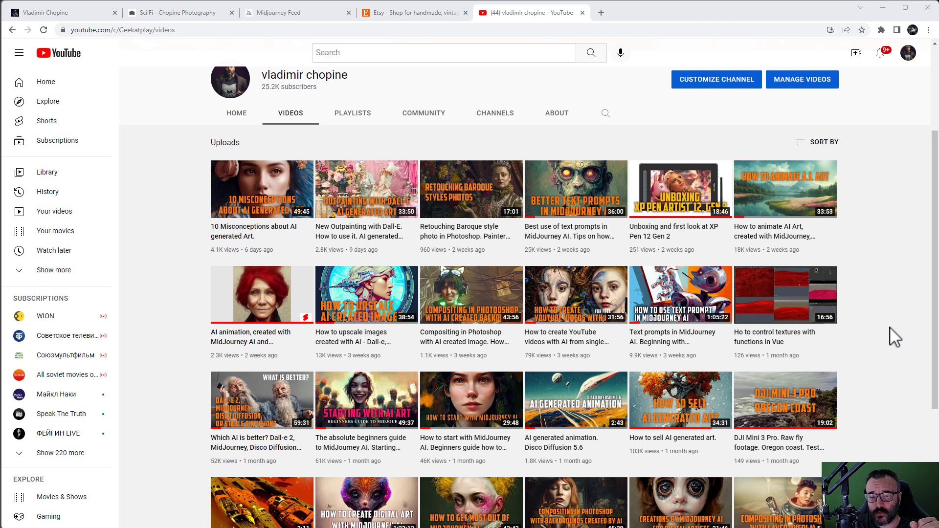
Step: Switch to the Gumroad store and scroll through listings down to the Plant Factory tutorials
left_click(78, 13)
scroll(176, 169, "up", 1)
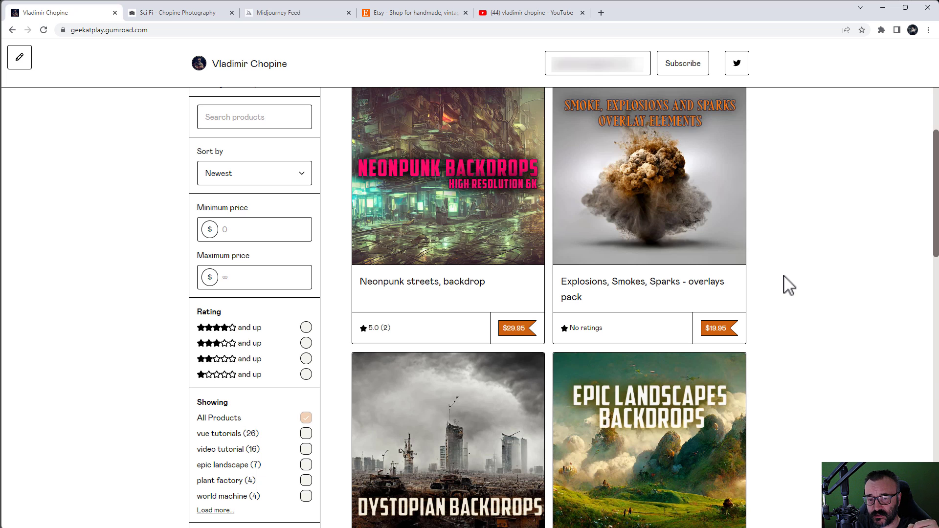
scroll(788, 285, "down", 1)
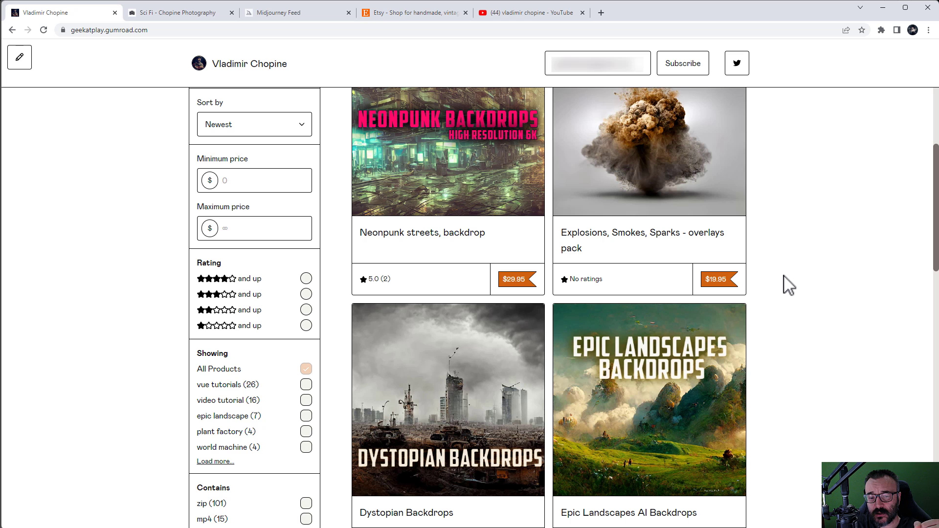
scroll(789, 285, "down", 9)
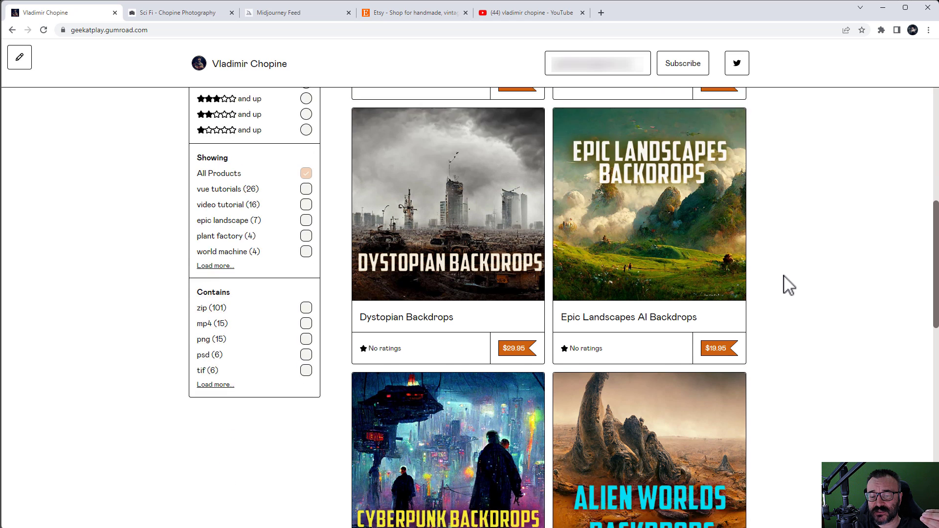
scroll(788, 285, "down", 2)
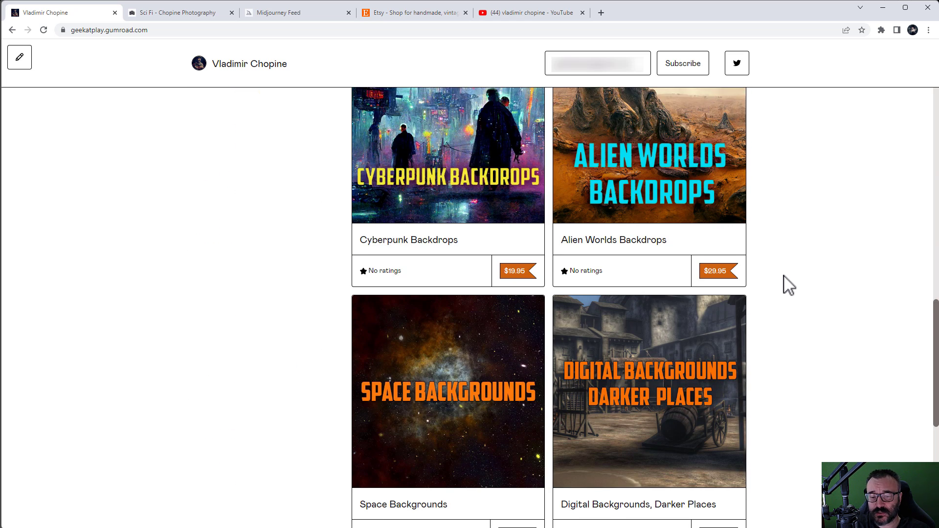
scroll(788, 285, "down", 5)
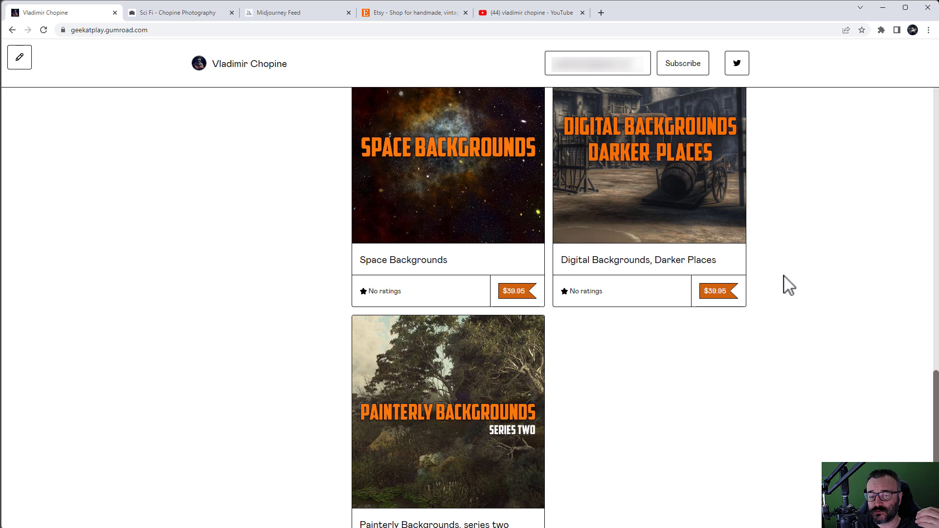
scroll(788, 285, "down", 2)
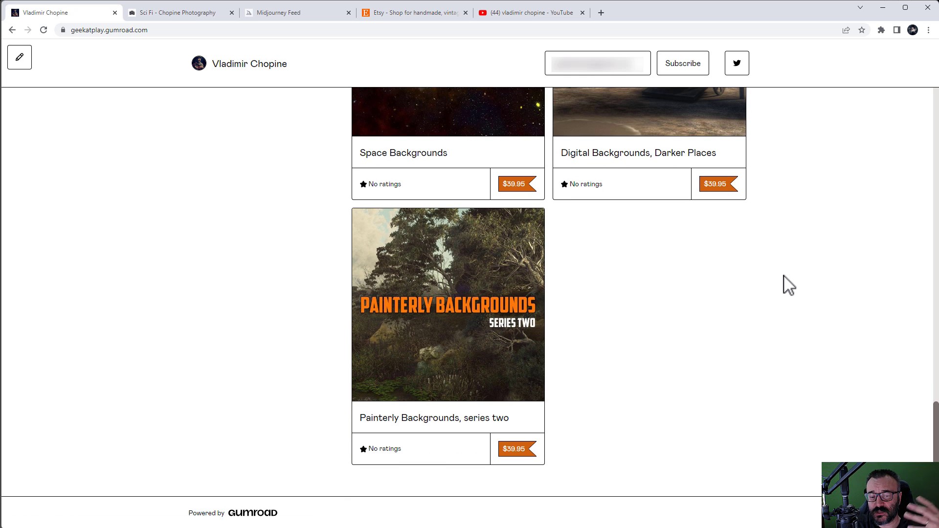
scroll(788, 285, "down", 4)
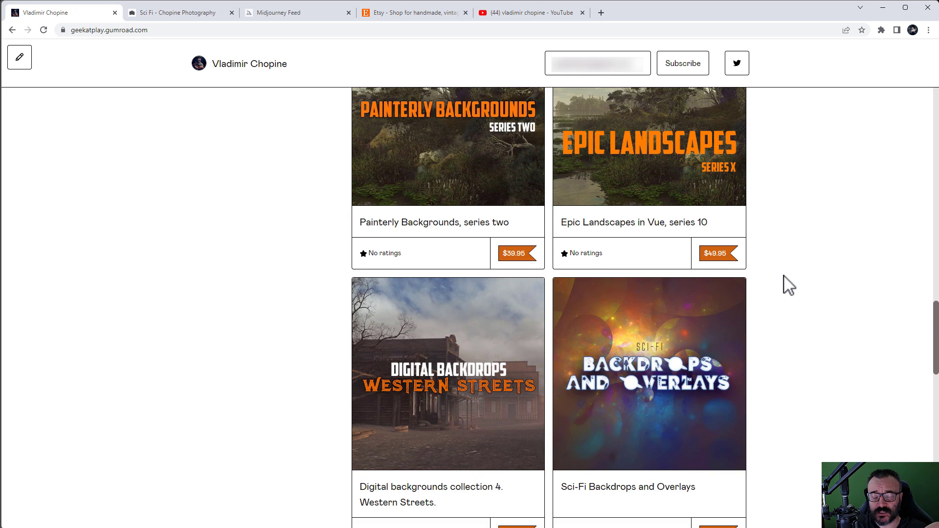
scroll(784, 283, "down", 3)
scroll(708, 266, "down", 5)
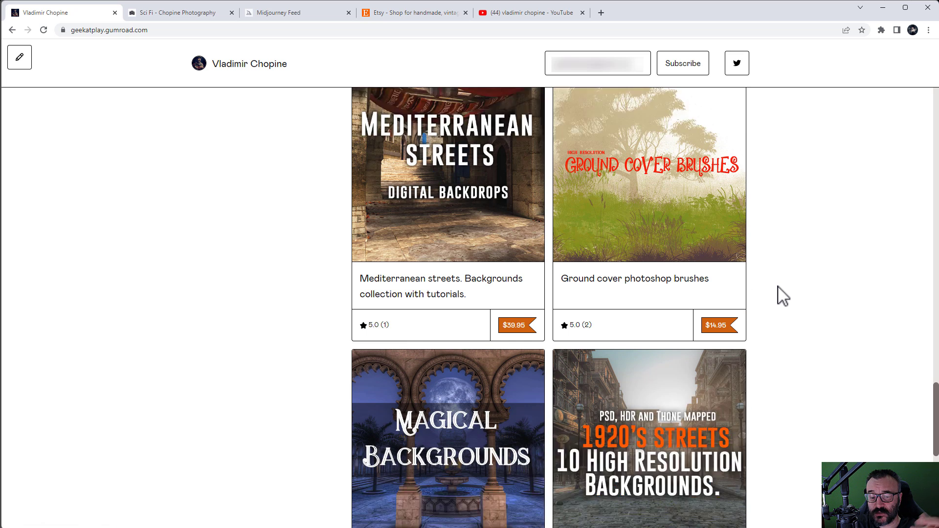
scroll(783, 296, "down", 7)
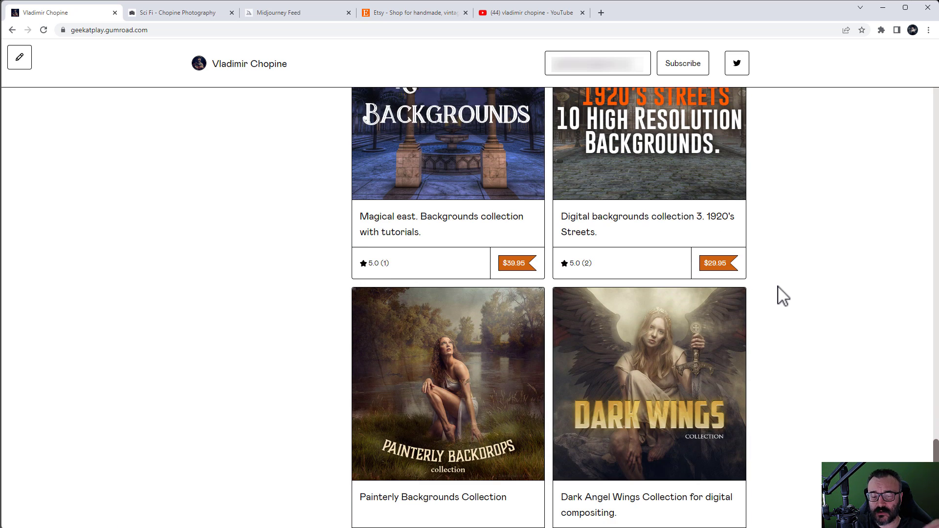
scroll(783, 296, "down", 2)
scroll(783, 295, "down", 2)
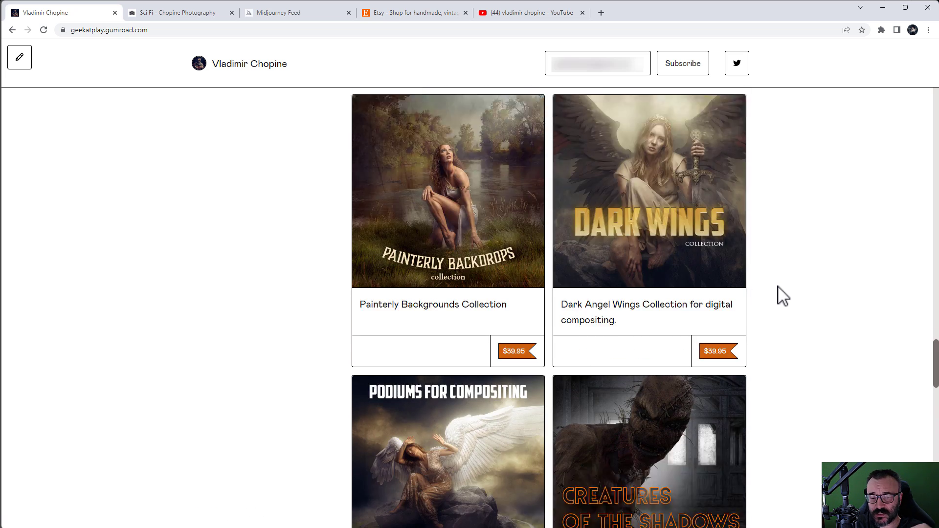
scroll(782, 296, "down", 8)
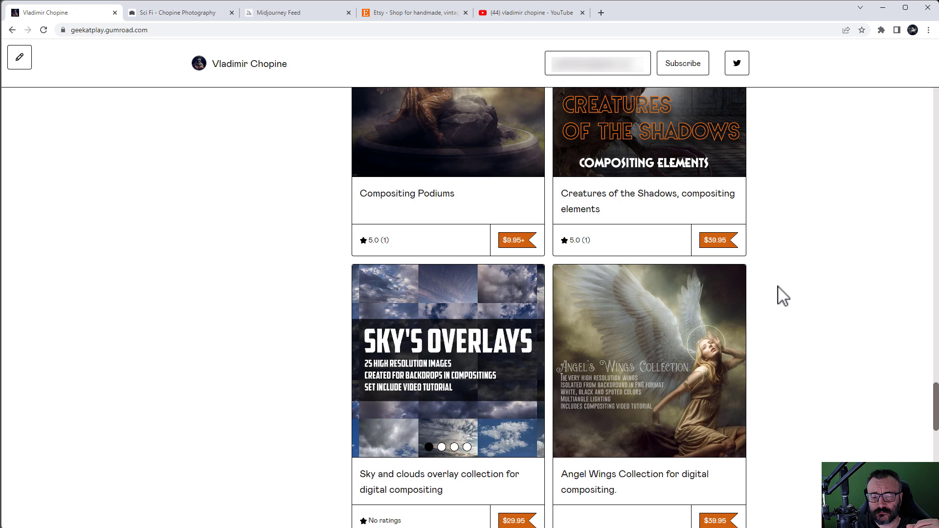
scroll(782, 296, "down", 4)
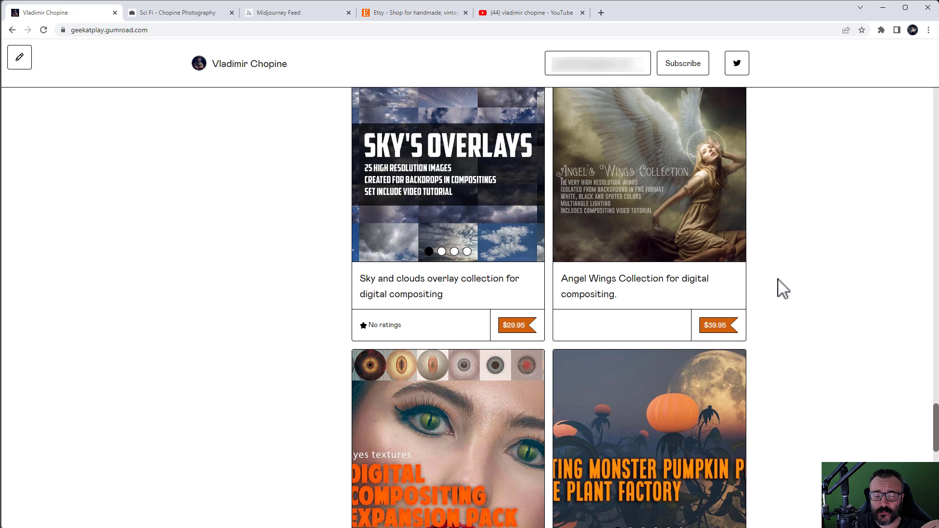
scroll(783, 289, "down", 2)
scroll(783, 288, "down", 6)
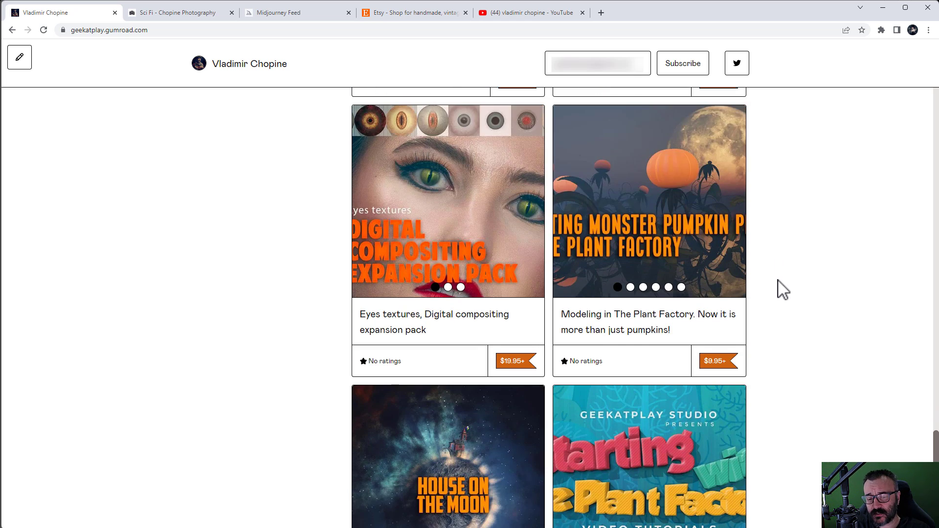
scroll(753, 324, "down", 3)
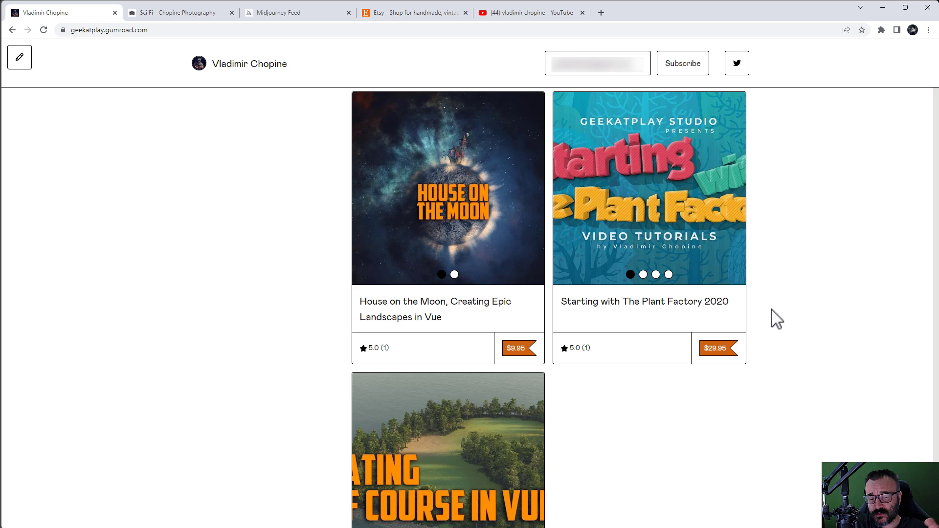
left_click(186, 14)
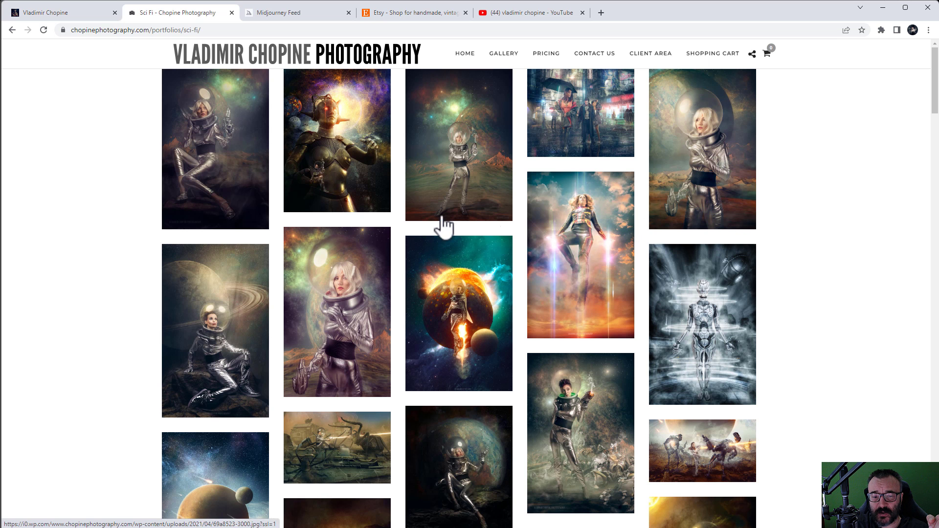
scroll(699, 283, "down", 2)
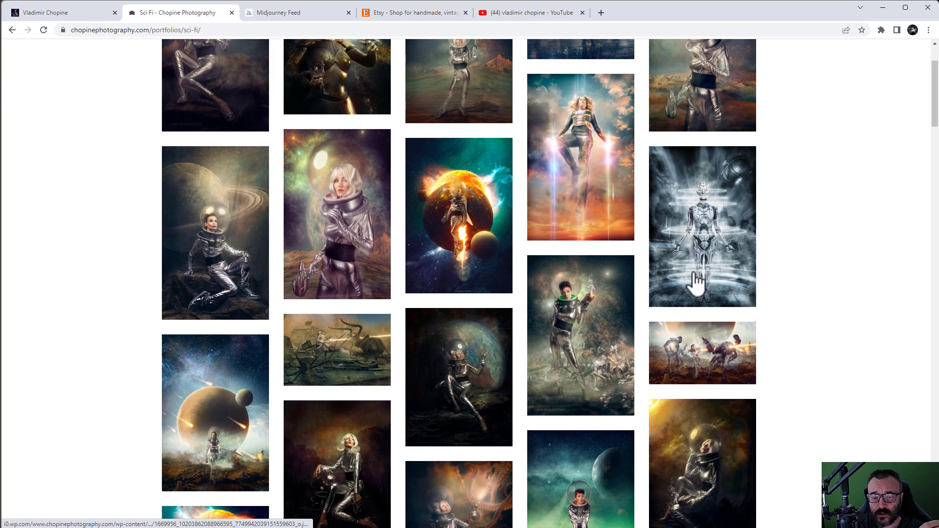
scroll(677, 320, "down", 2)
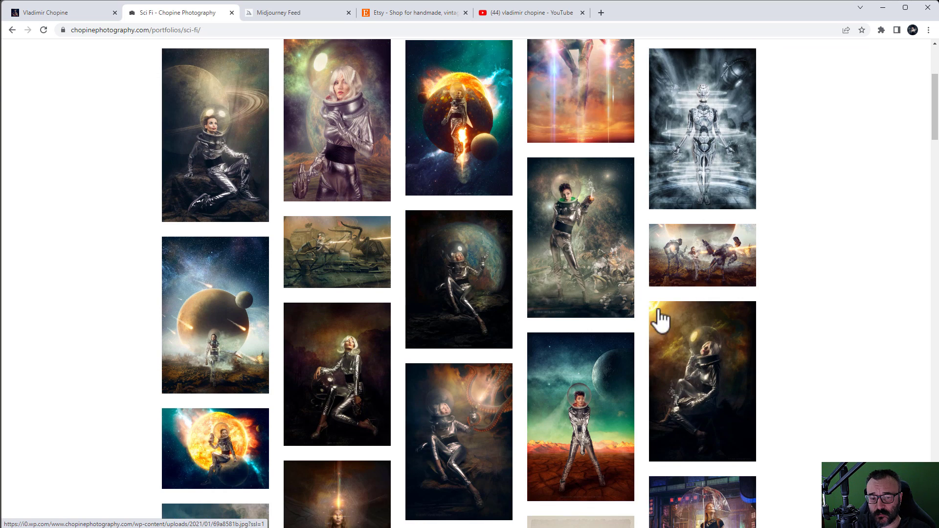
left_click(349, 255)
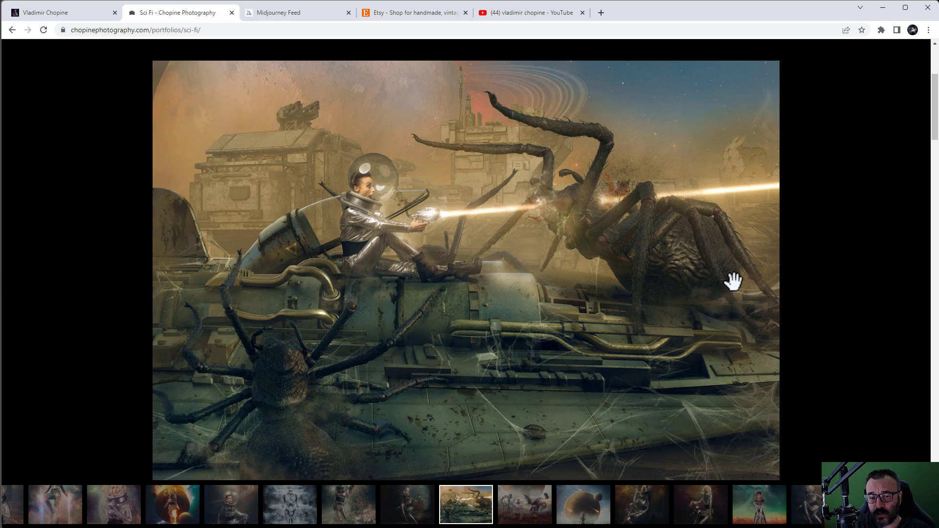
left_click(920, 288)
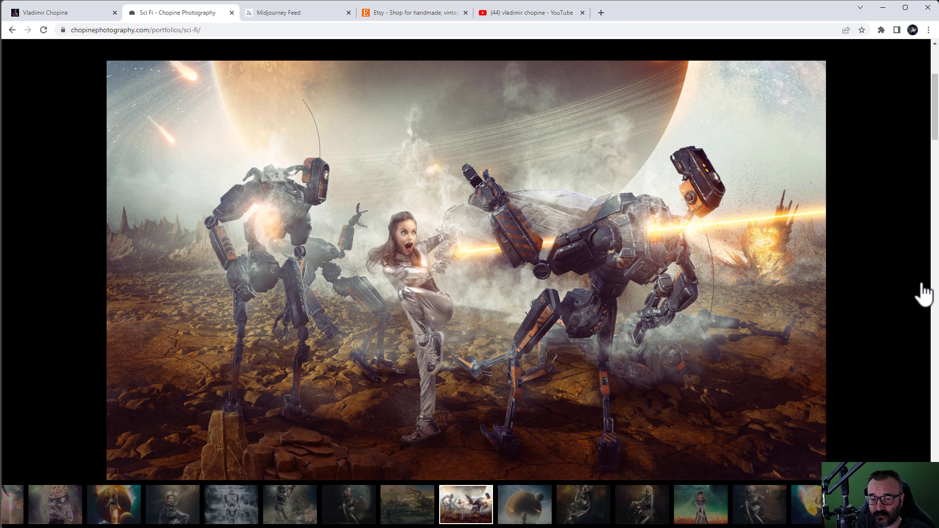
key("Escape")
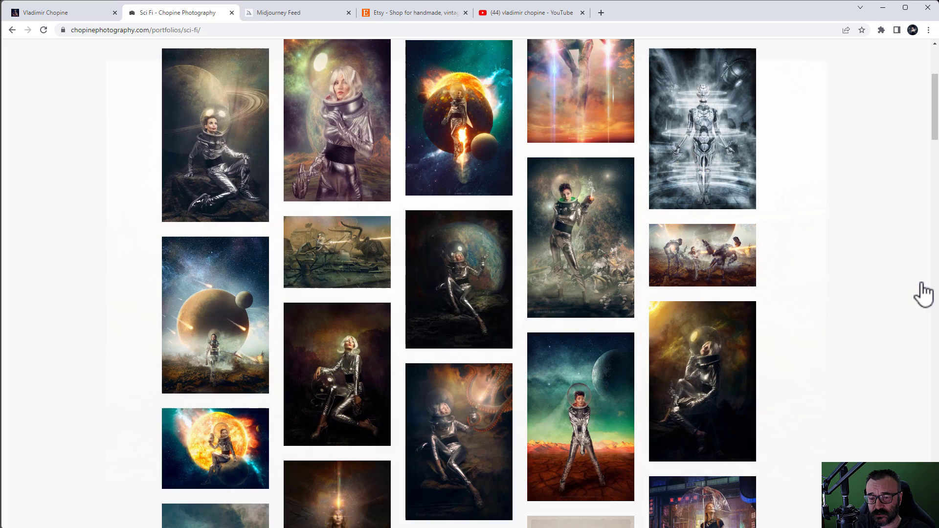
scroll(807, 345, "down", 2)
scroll(809, 345, "down", 4)
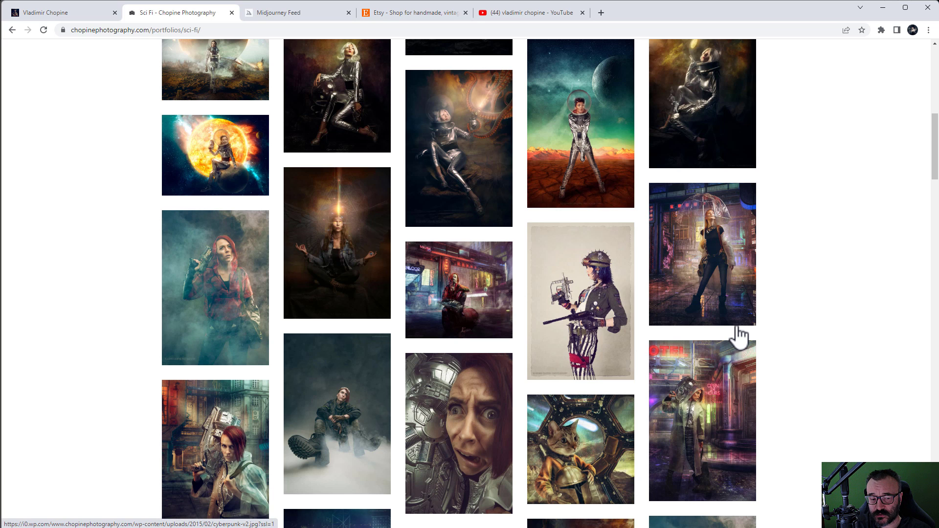
scroll(739, 336, "down", 3)
scroll(739, 336, "down", 2)
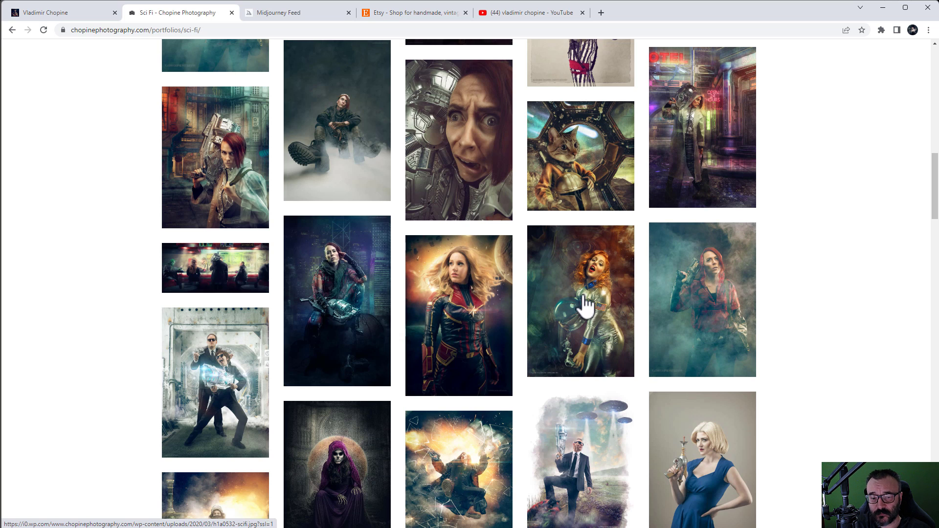
left_click(583, 297)
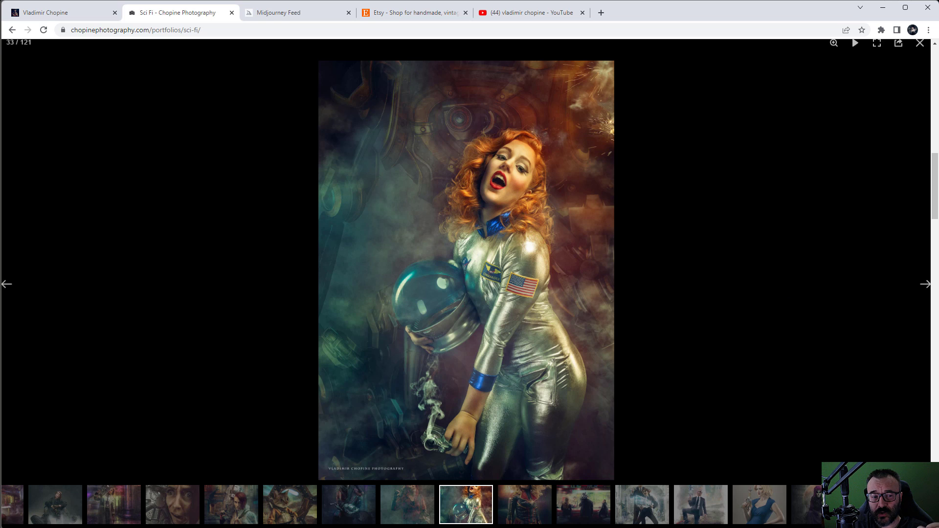
left_click(33, 12)
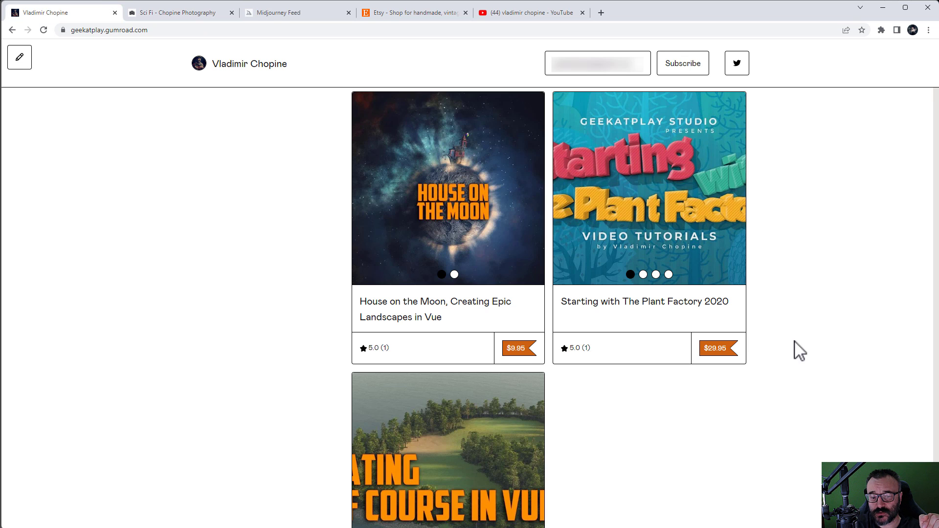
scroll(796, 350, "down", 3)
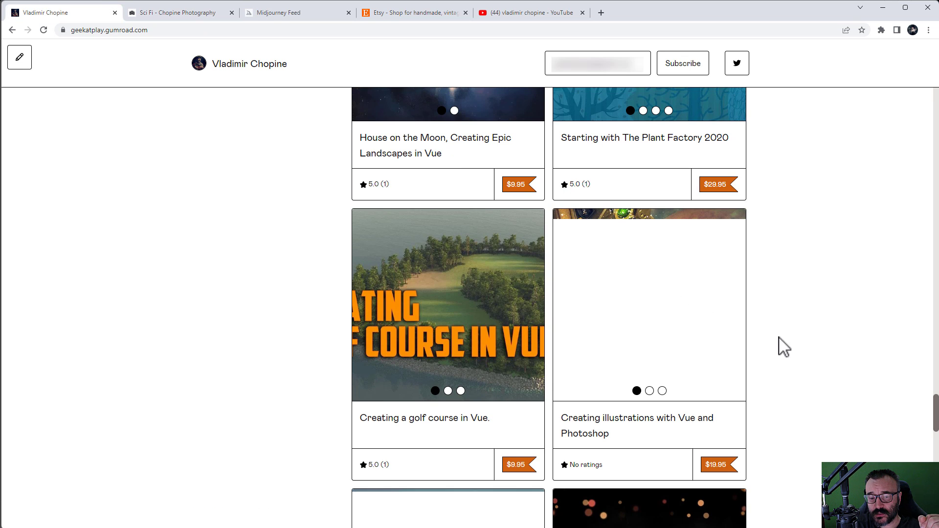
scroll(782, 350, "down", 5)
scroll(784, 345, "down", 3)
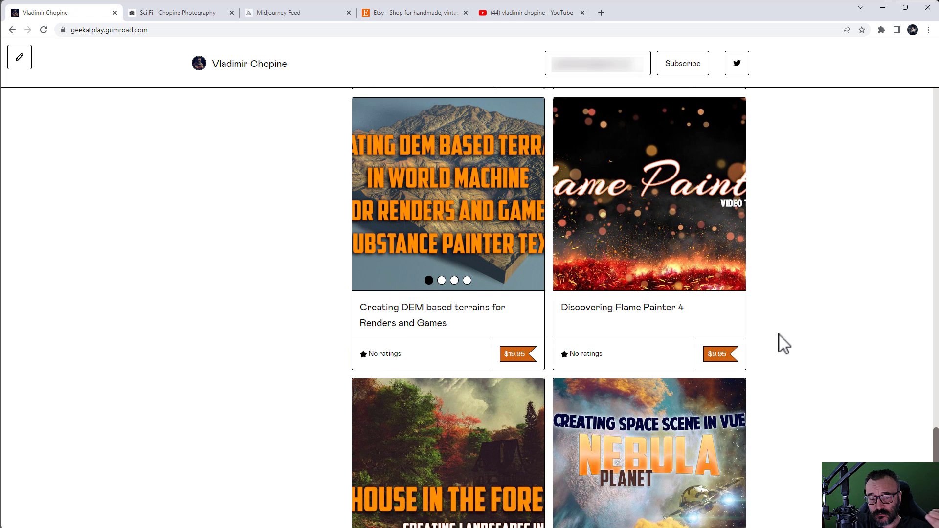
scroll(784, 345, "down", 6)
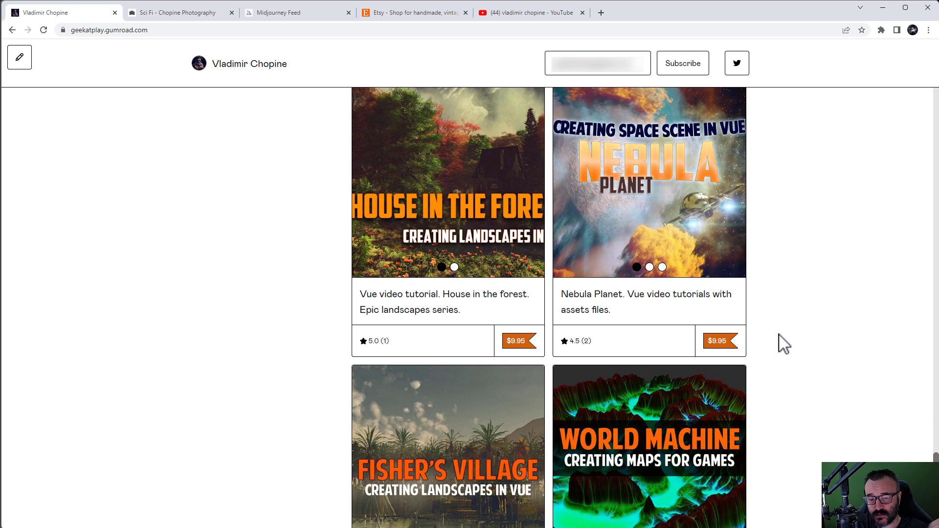
scroll(783, 343, "down", 3)
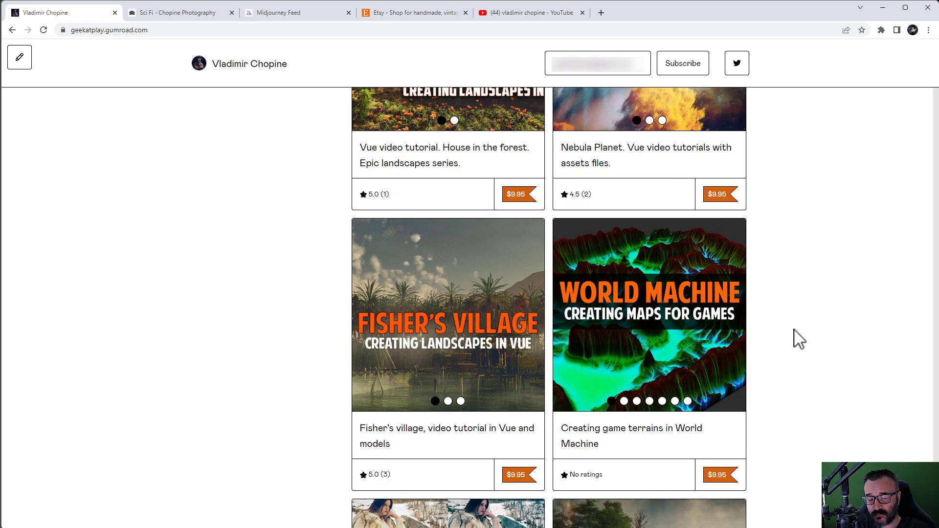
scroll(797, 338, "down", 5)
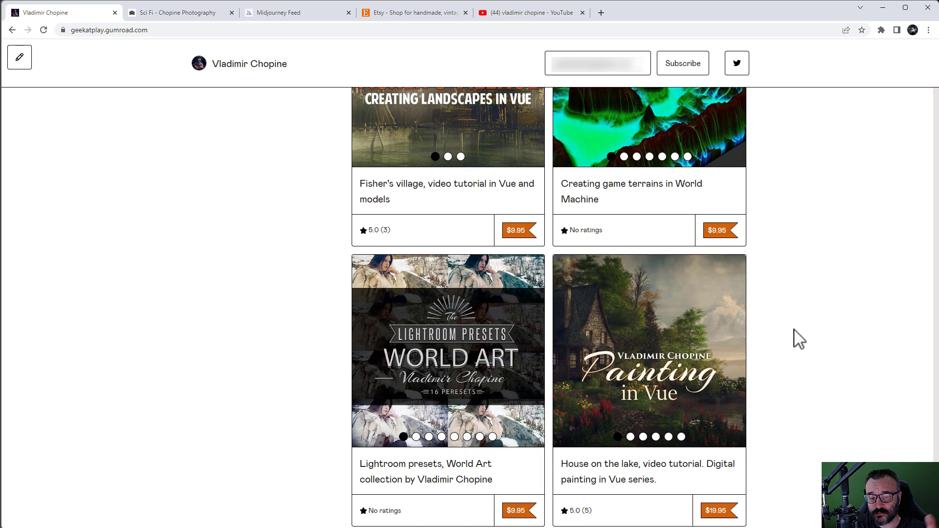
scroll(768, 342, "up", 12)
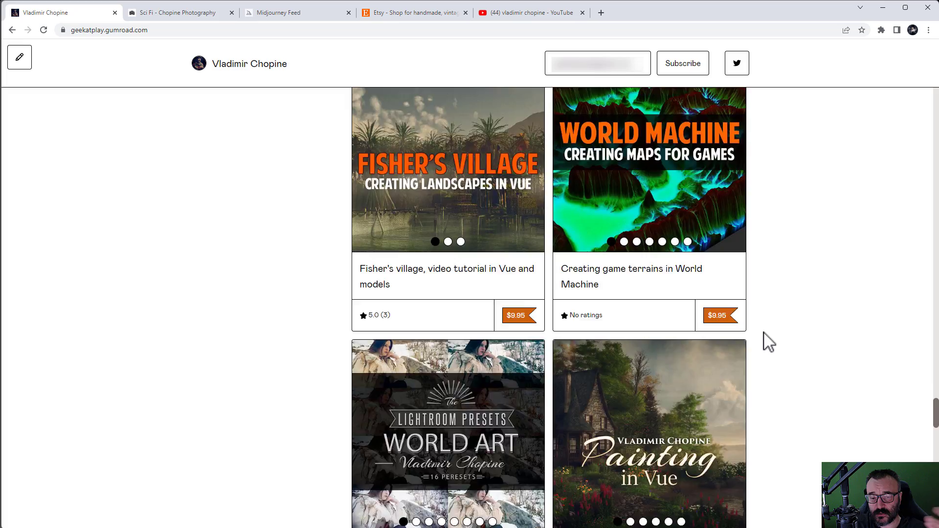
scroll(768, 342, "up", 16)
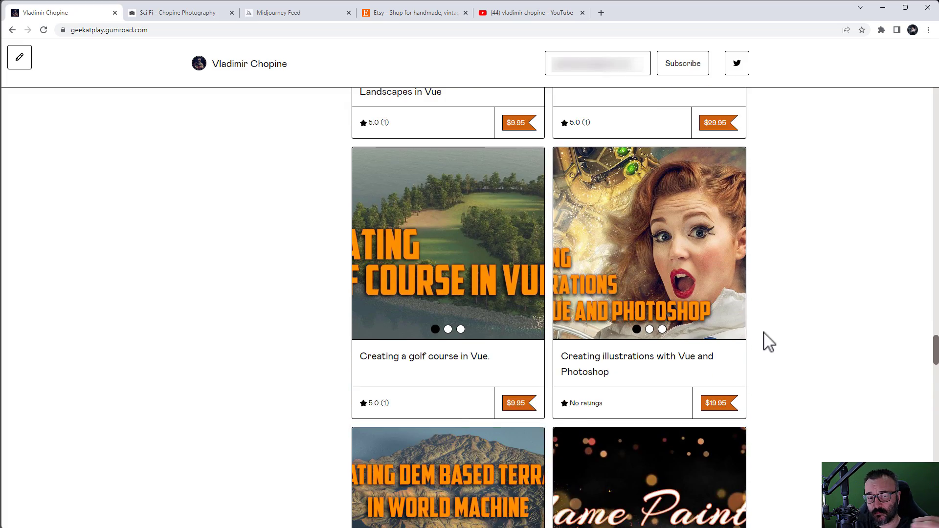
scroll(768, 343, "up", 15)
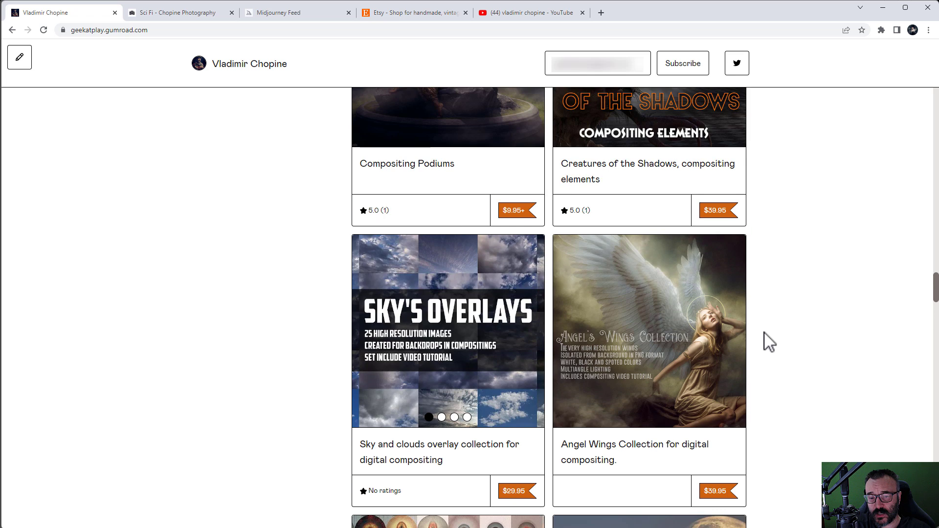
scroll(769, 342, "down", 2)
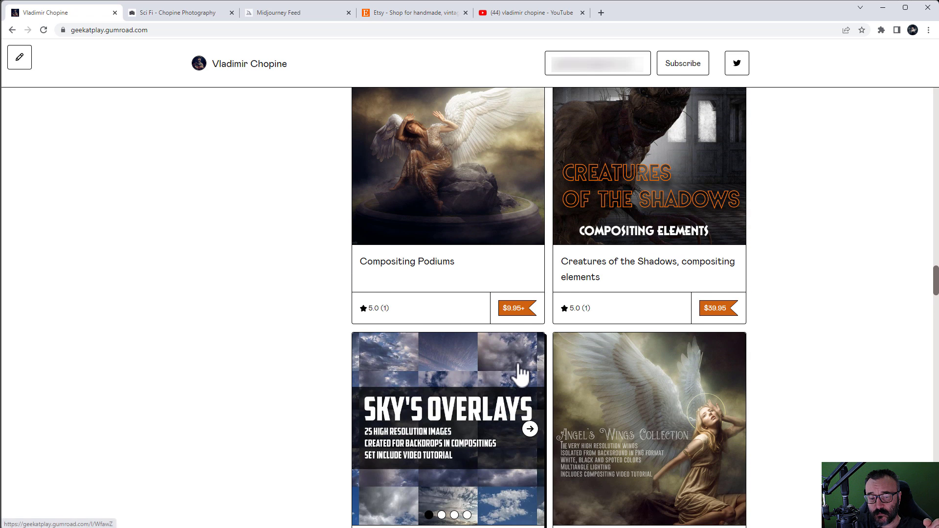
scroll(521, 374, "down", 2)
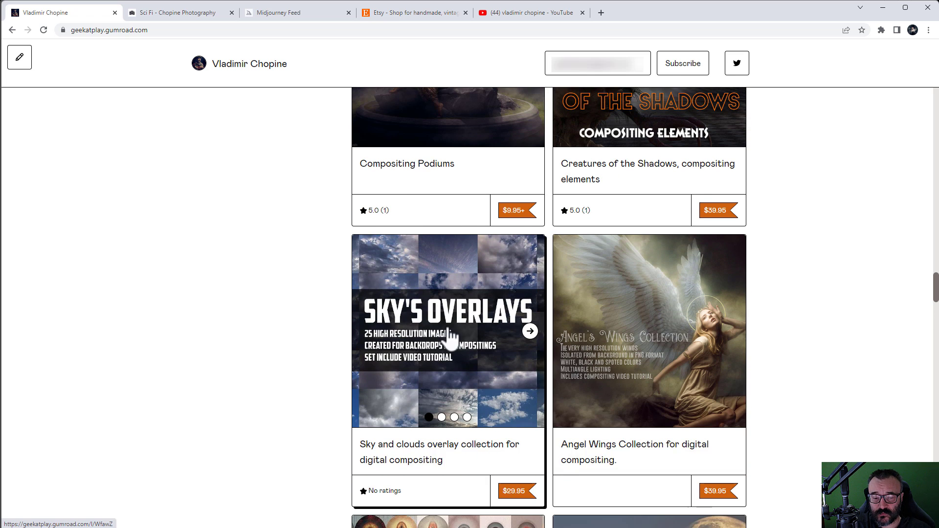
scroll(796, 367, "up", 5)
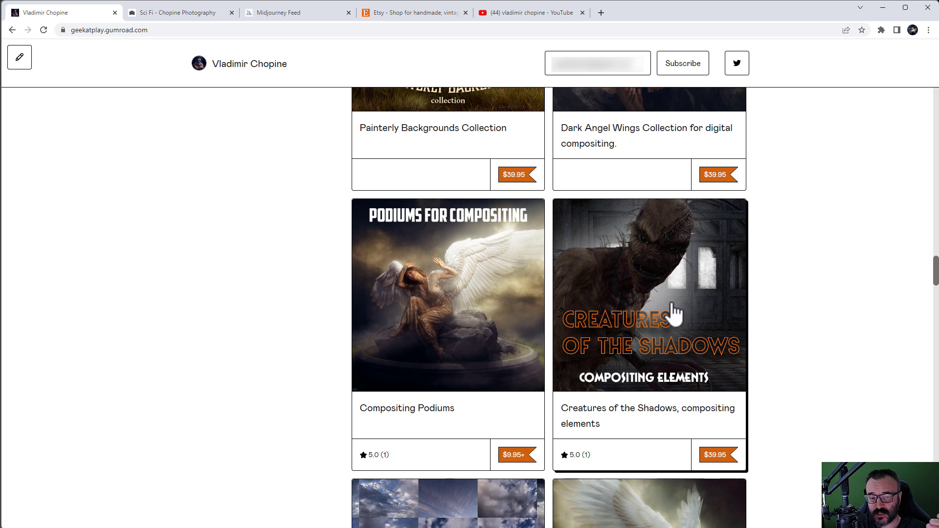
scroll(738, 325, "up", 4)
scroll(807, 327, "up", 3)
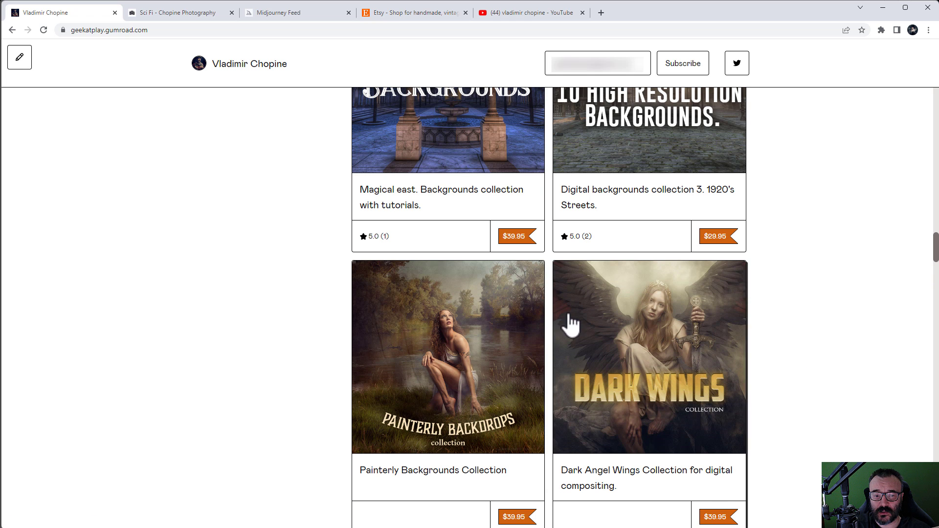
scroll(824, 319, "up", 4)
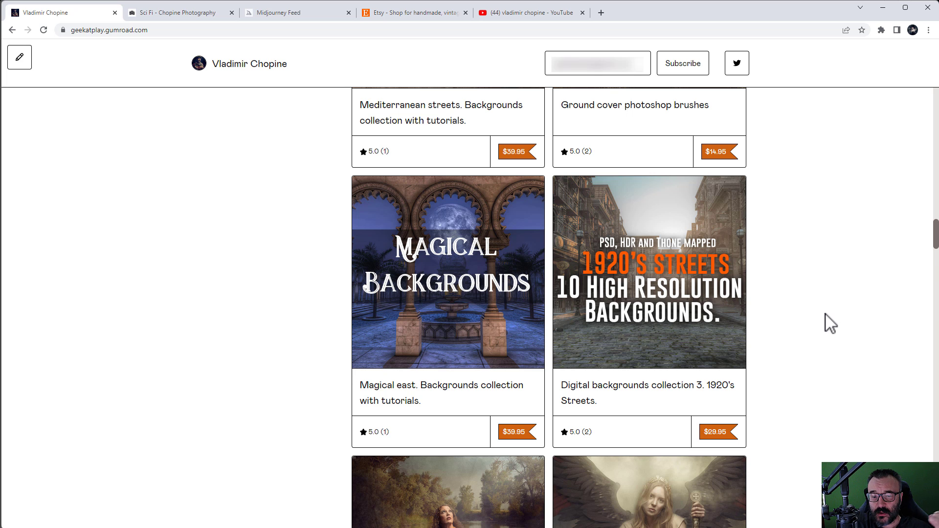
scroll(829, 321, "up", 7)
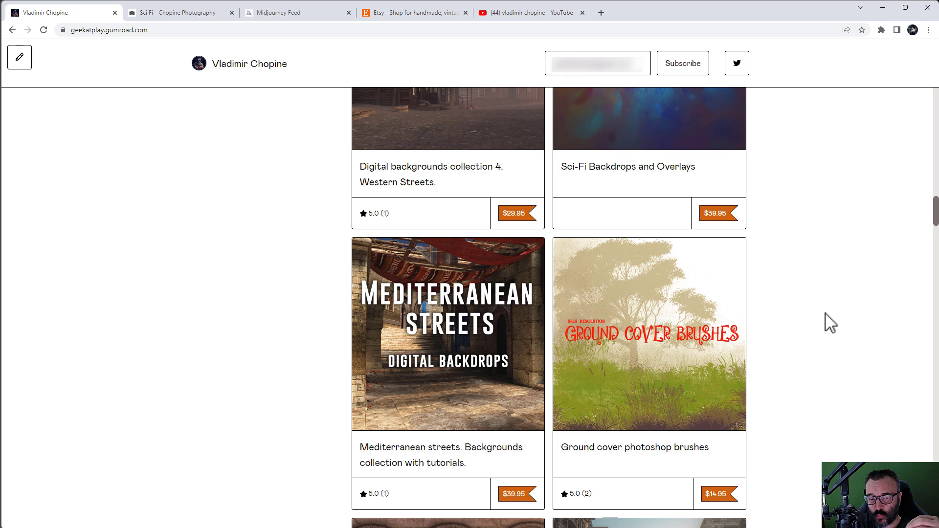
scroll(817, 311, "up", 5)
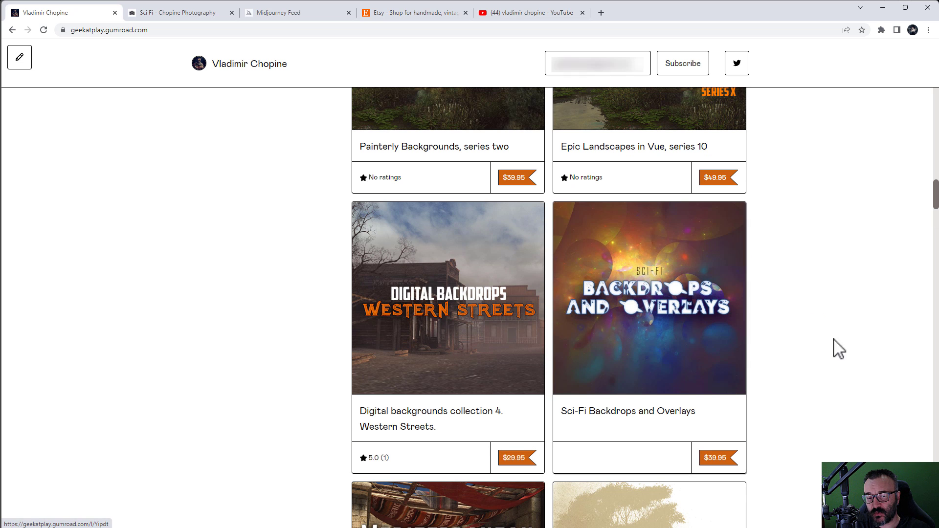
scroll(812, 367, "up", 5)
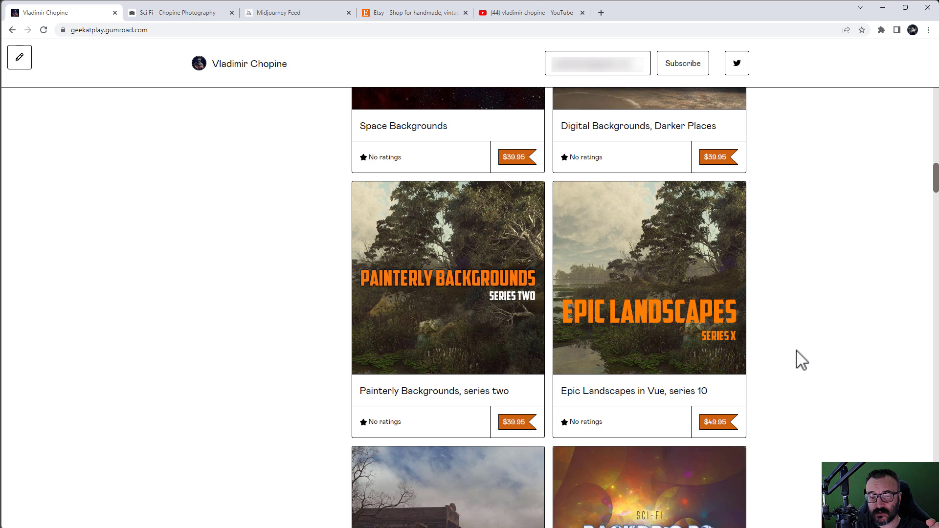
scroll(802, 360, "up", 5)
scroll(799, 361, "up", 7)
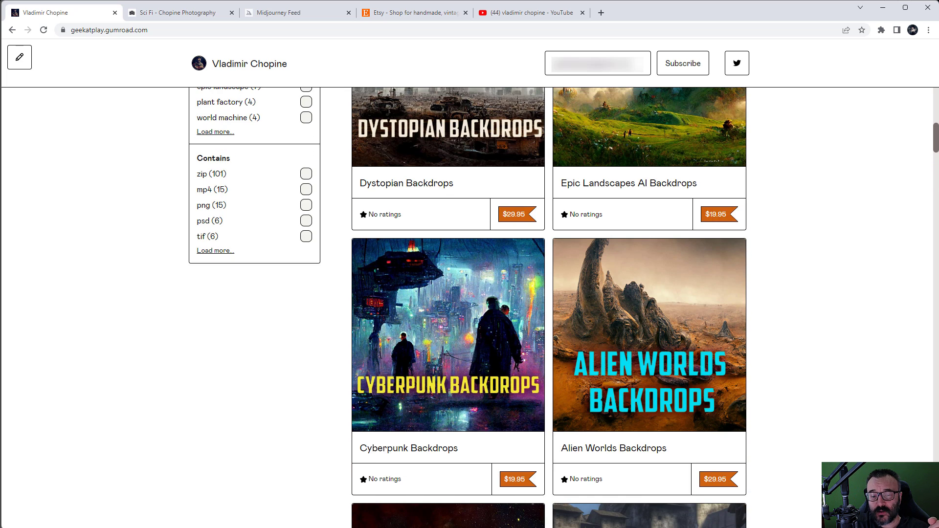
Step: Switch to the Midjourney Community Feed and scroll through the 'cat or dog -person' image grid
left_click(267, 14)
scroll(545, 278, "down", 4)
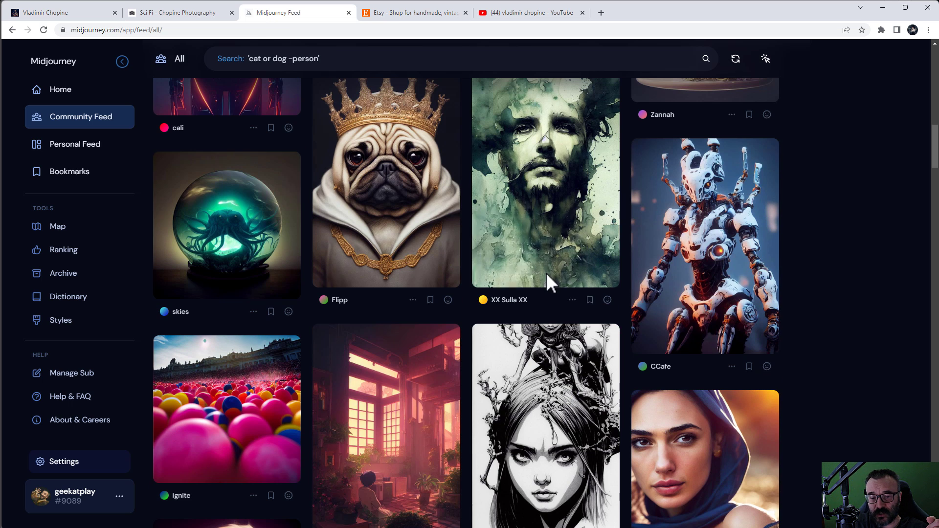
mouse_move(735, 280)
scroll(734, 274, "down", 6)
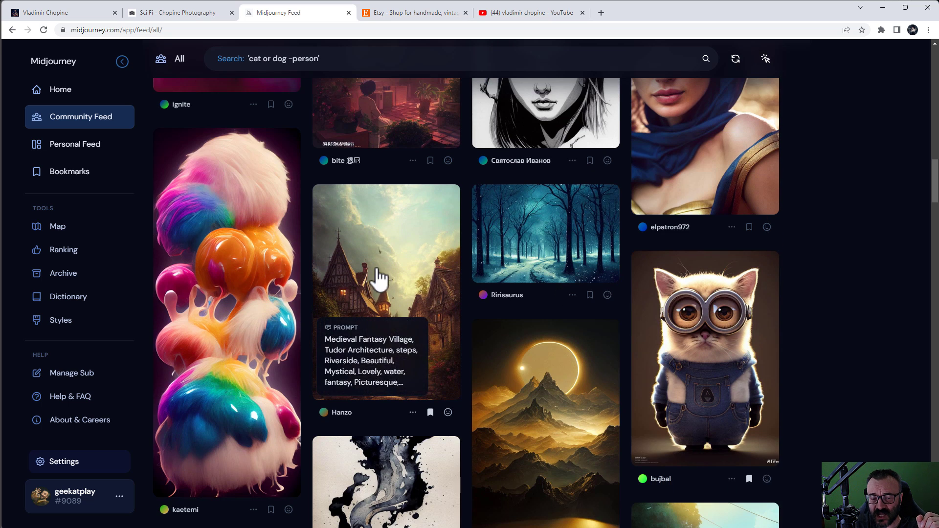
scroll(787, 288, "down", 2)
scroll(808, 285, "down", 6)
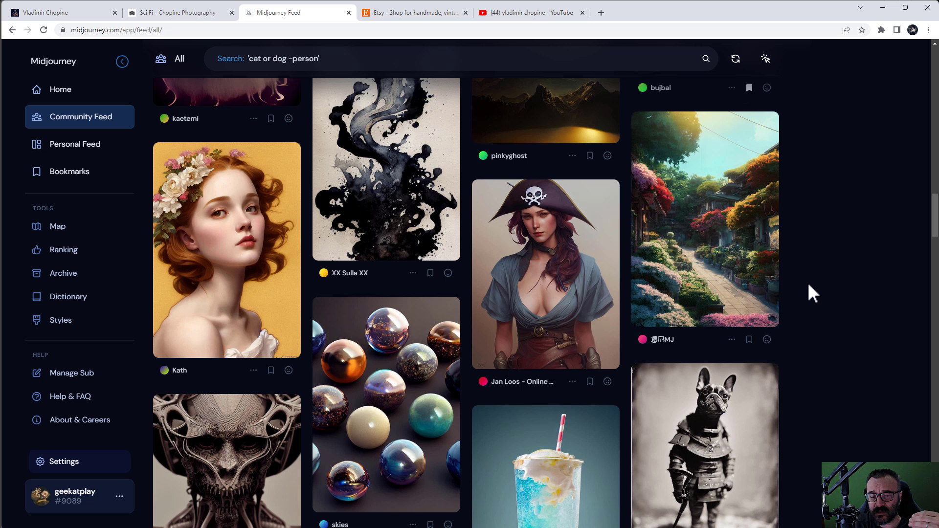
scroll(809, 294, "down", 1)
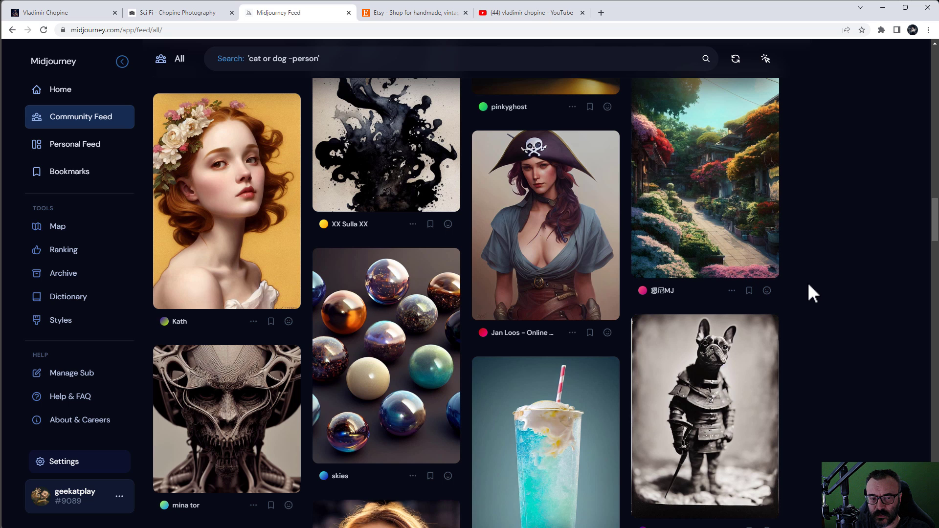
scroll(797, 279, "down", 5)
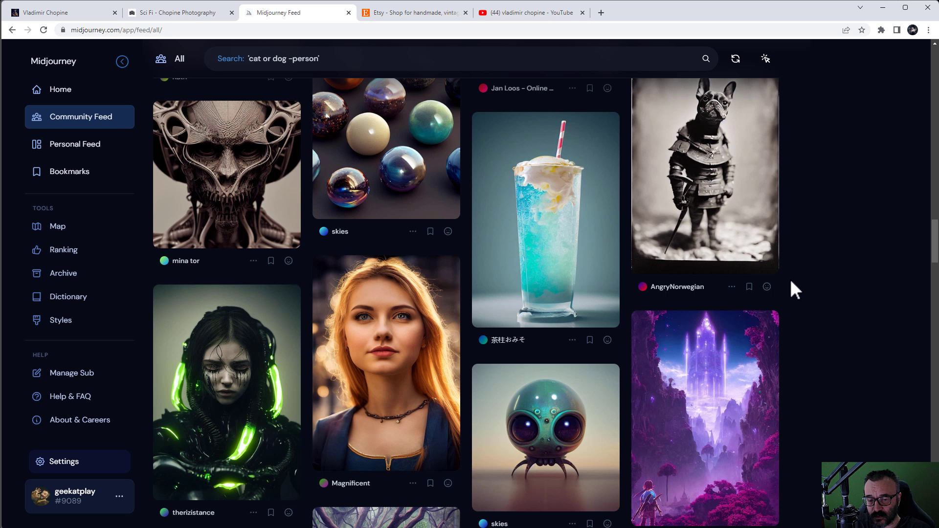
scroll(790, 279, "down", 5)
mouse_move(767, 268)
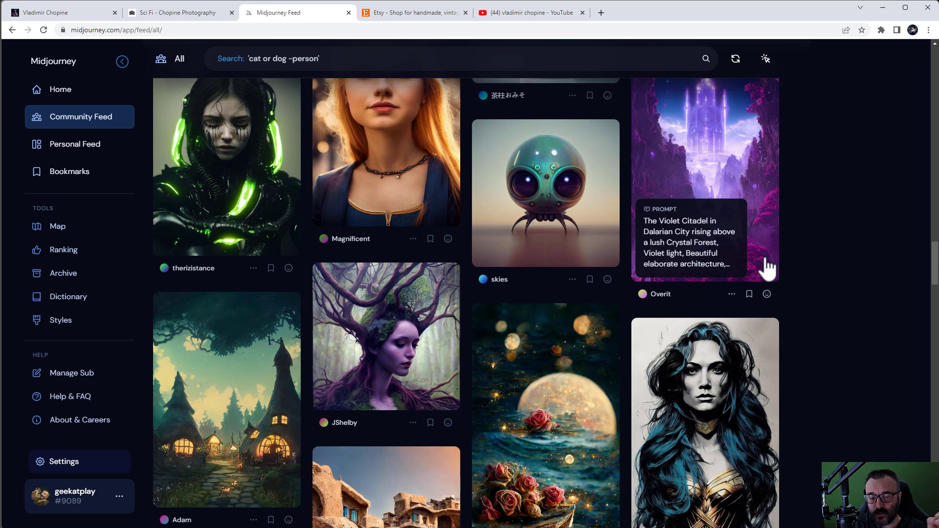
scroll(825, 278, "down", 1)
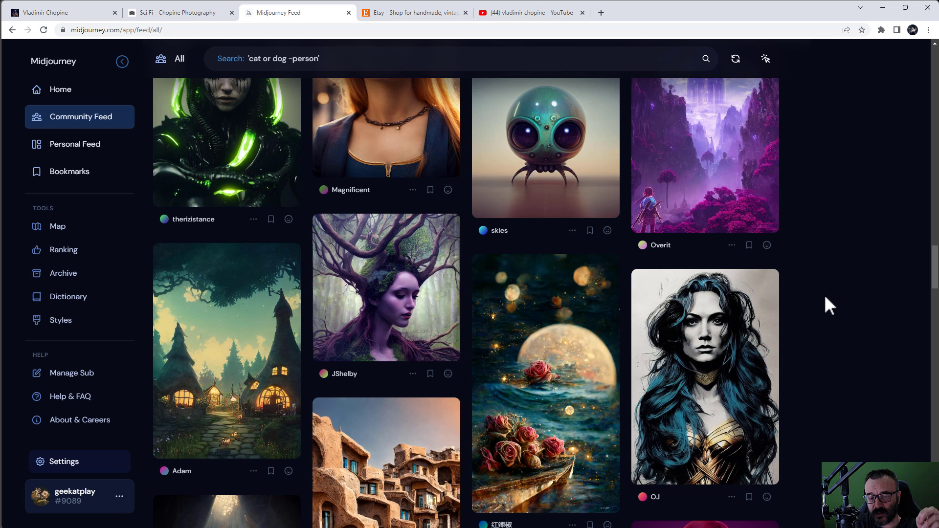
scroll(826, 300, "down", 3)
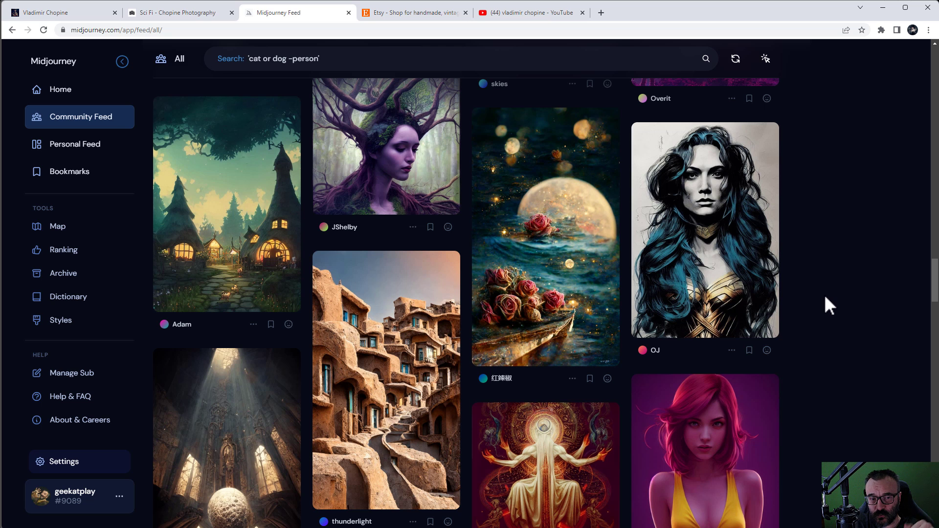
scroll(825, 299, "down", 1)
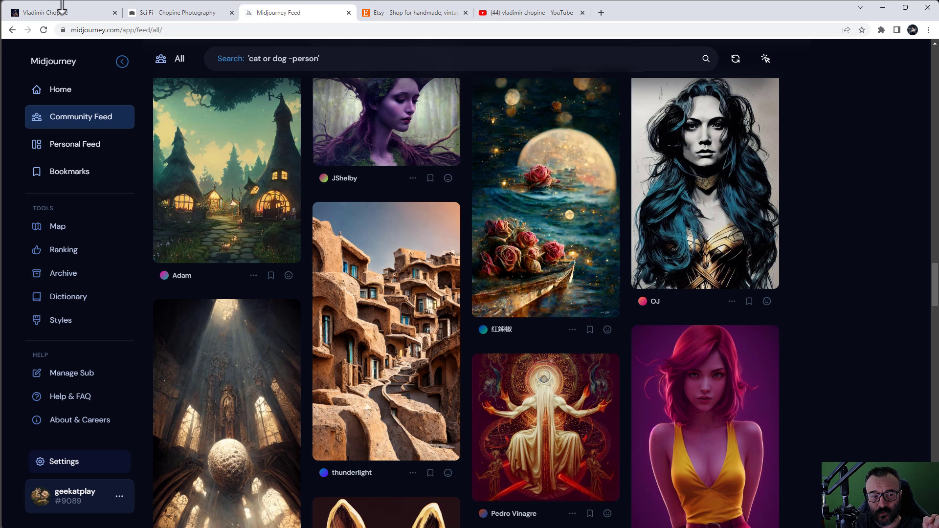
Step: Return to the Gumroad store listing and scroll through the products
left_click(44, 13)
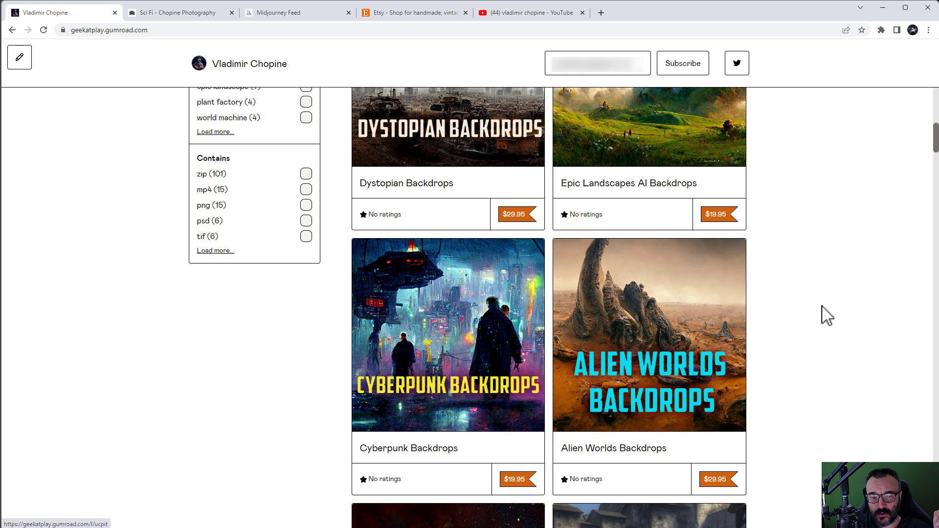
scroll(824, 315, "up", 4)
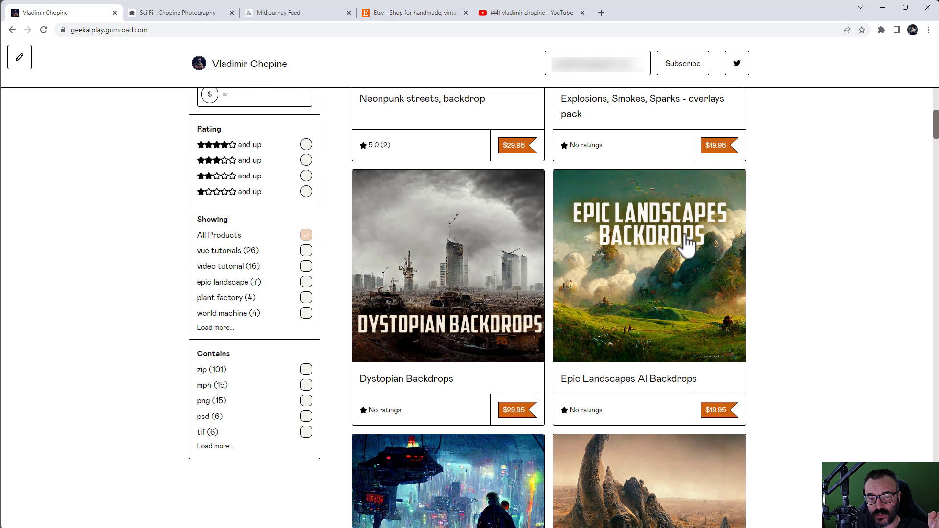
scroll(812, 272, "down", 1)
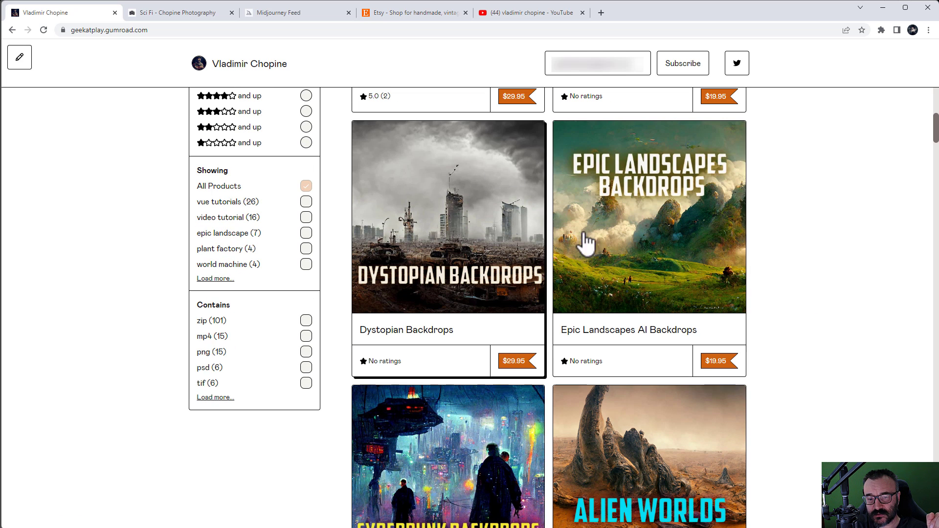
scroll(788, 250, "down", 2)
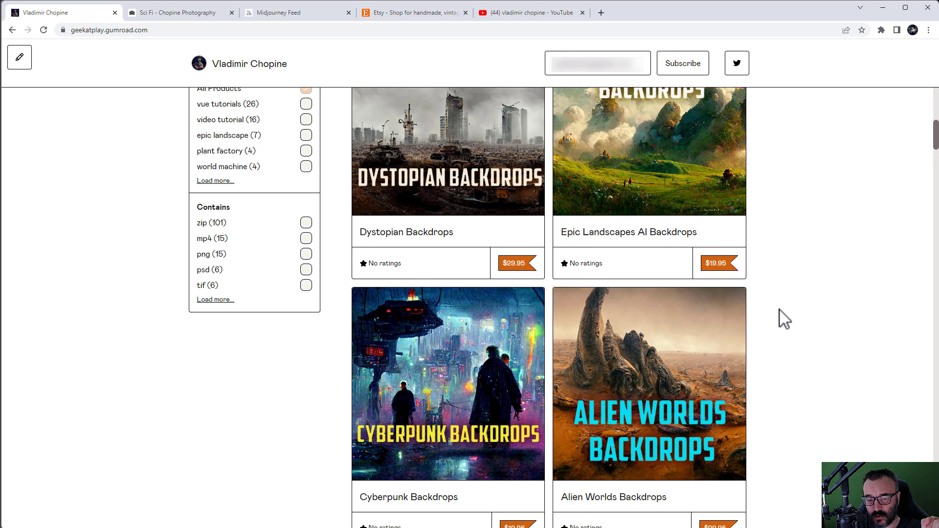
scroll(782, 315, "down", 2)
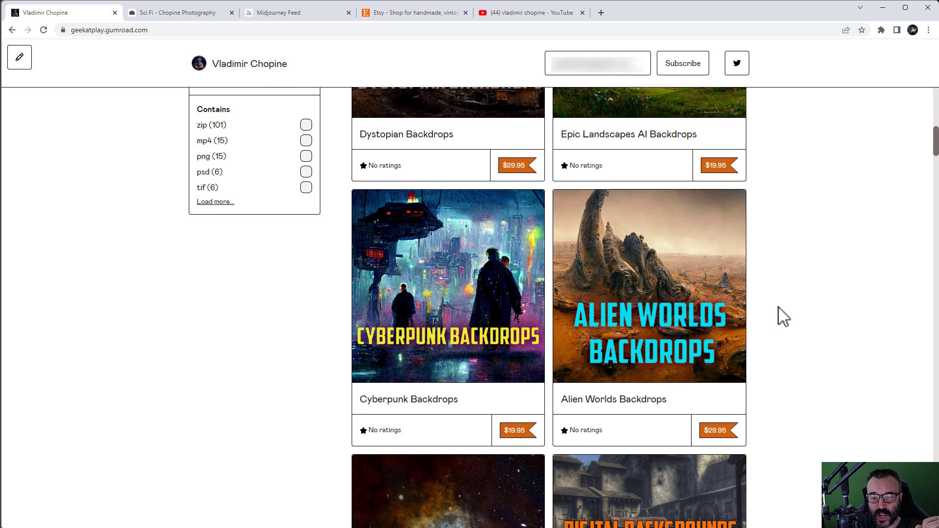
Step: Open Alien Worlds Backdrops, view its second preview image, then switch to Photoshop
left_click(666, 269)
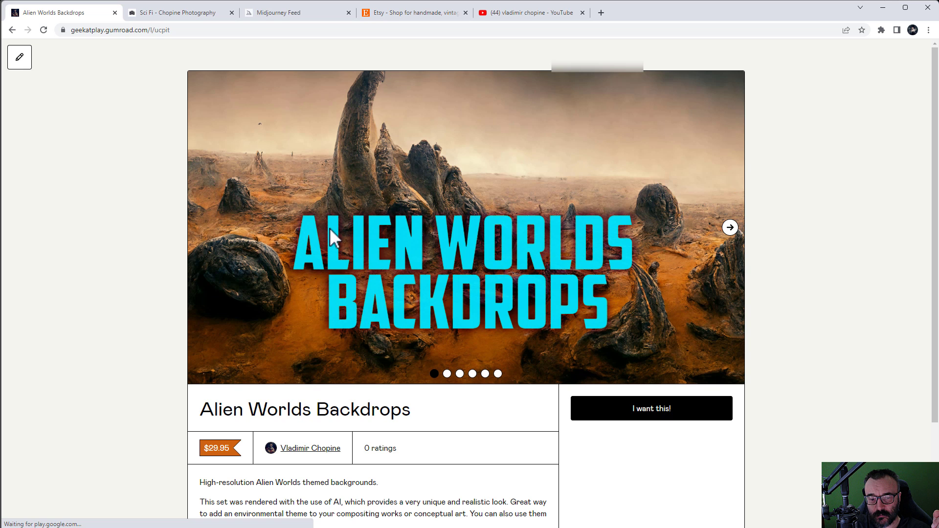
left_click(731, 229)
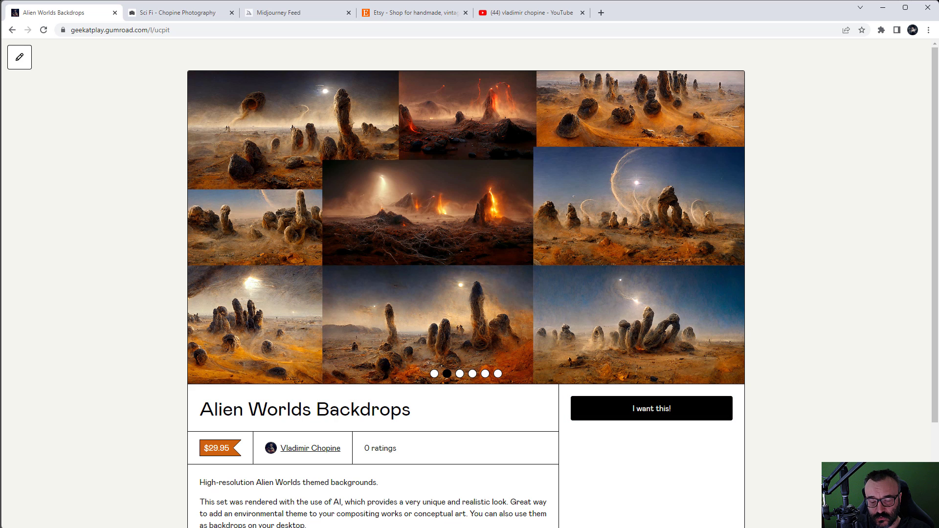
key("alt+Tab")
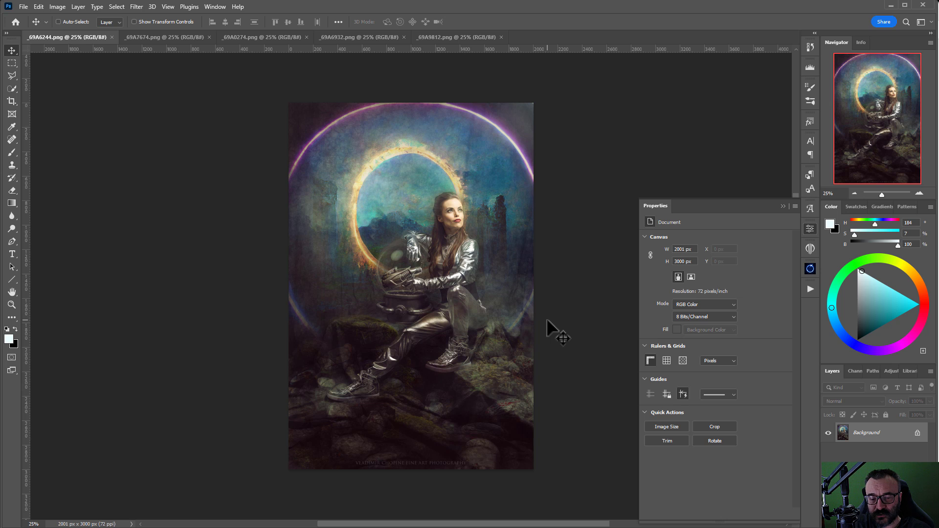
Step: View the open images _69A7674, _69A0274, _69A6932 and _69A9812.png in turn
left_click(167, 37)
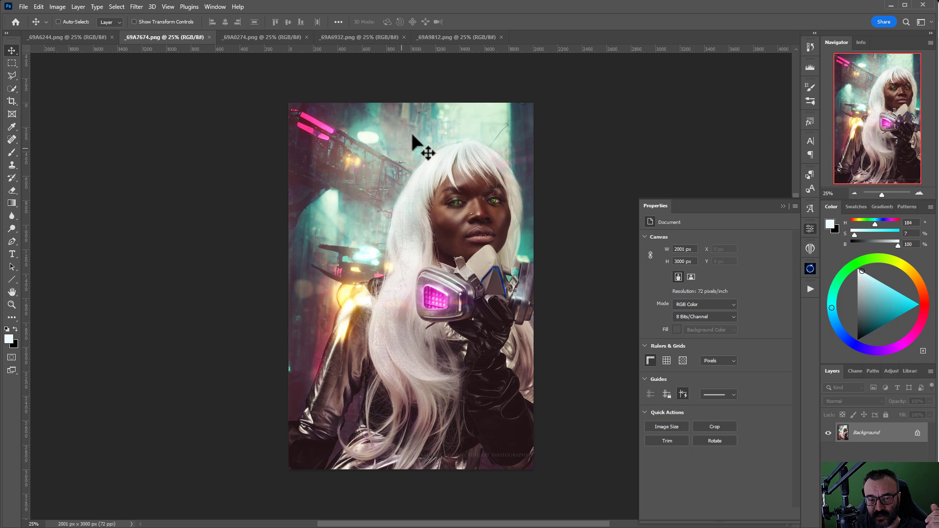
left_click(246, 34)
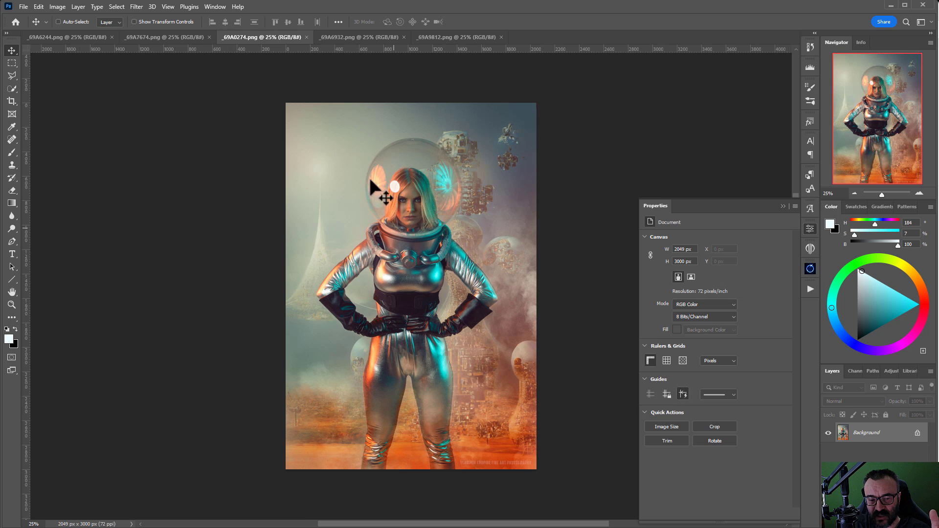
left_click(360, 39)
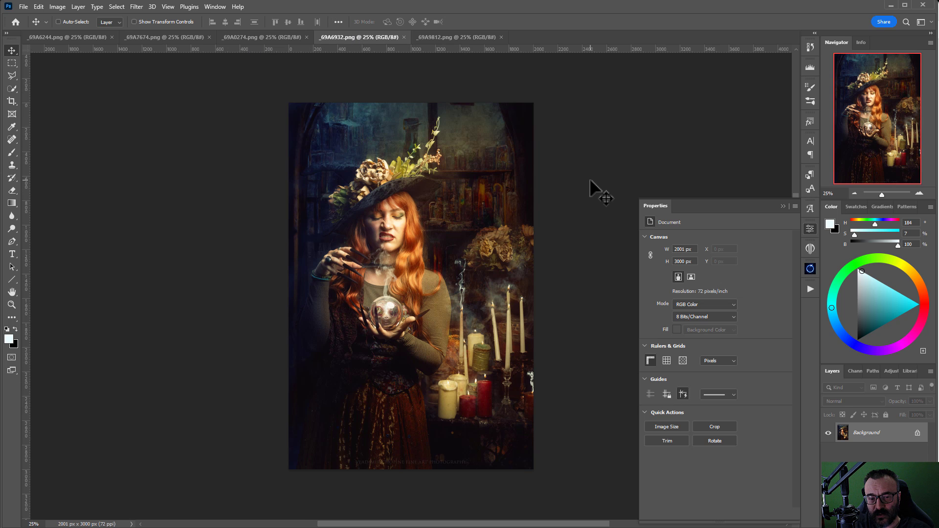
left_click(433, 38)
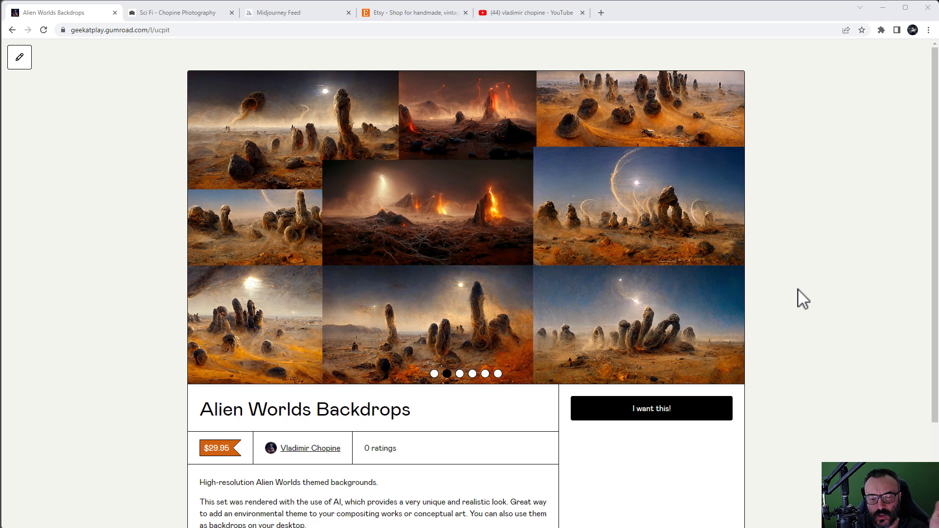
Step: Scroll the Alien Worlds Backdrops page, then go back to the 121-product storefront listing
scroll(801, 298, "down", 1)
scroll(803, 296, "down", 2)
scroll(803, 297, "up", 1)
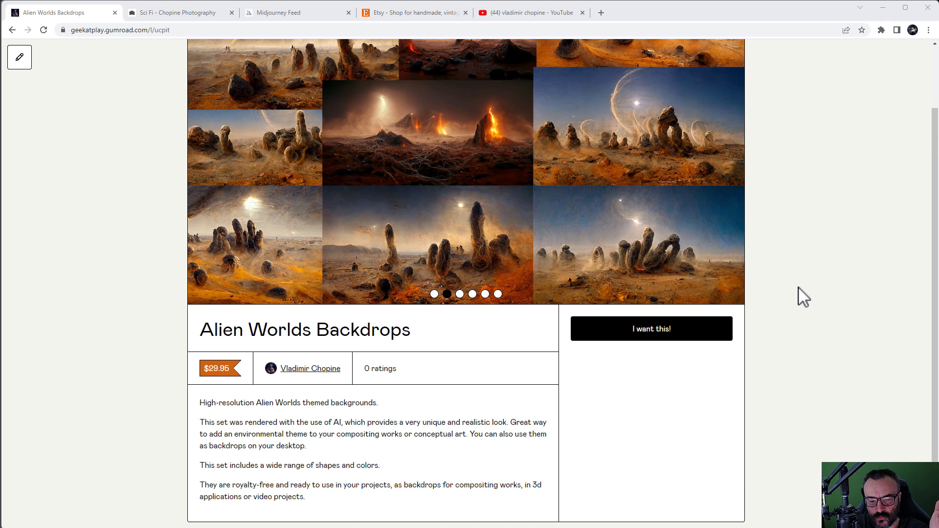
scroll(802, 296, "down", 1)
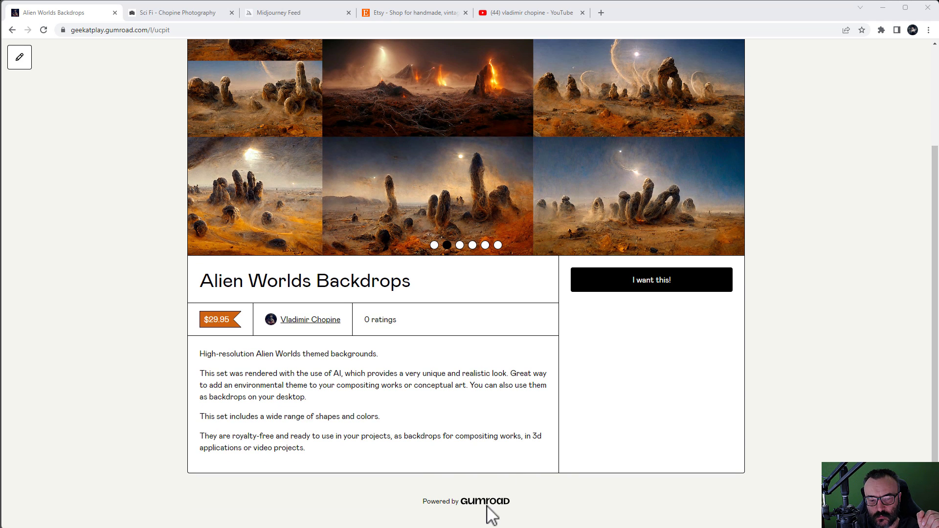
scroll(826, 388, "up", 3)
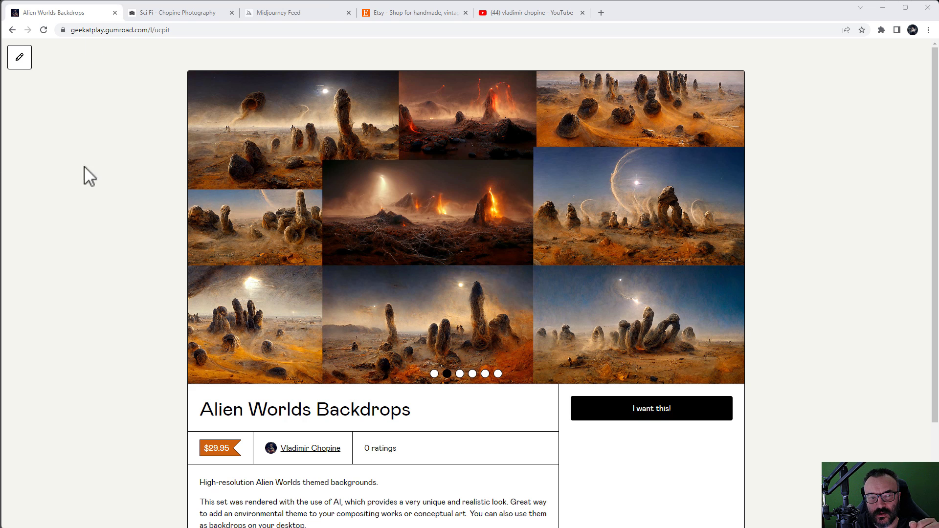
left_click(11, 30)
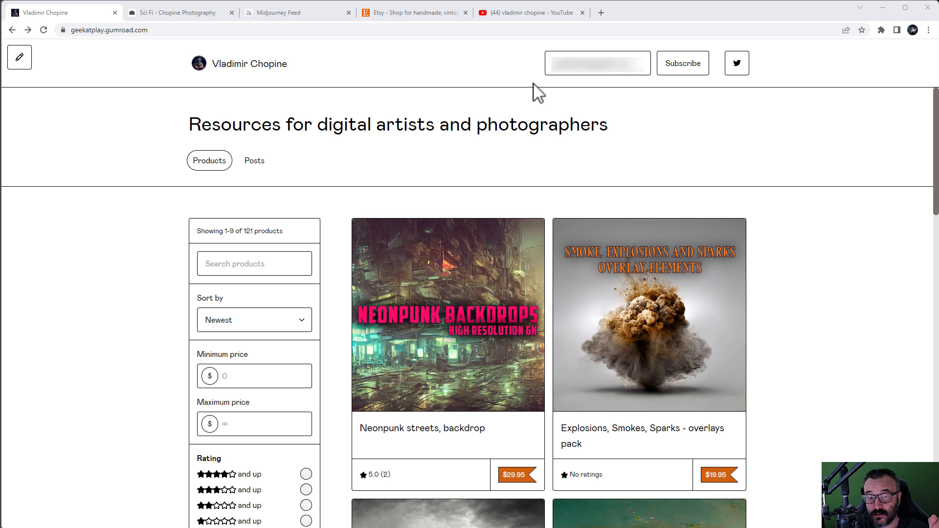
Step: Strip the store subdomain to load gumroad.com, then reach the Sign up page via Dashboard
double_click(102, 29)
key("BackSpace")
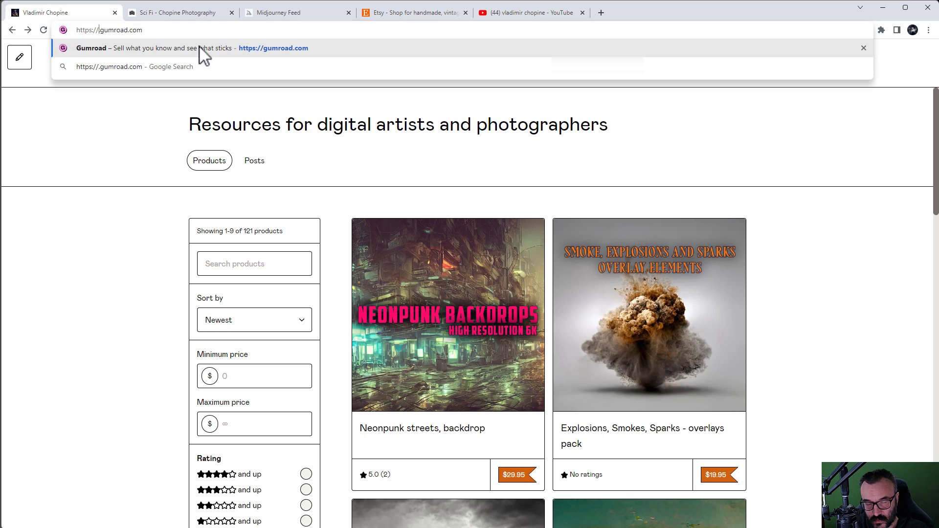
key("Return")
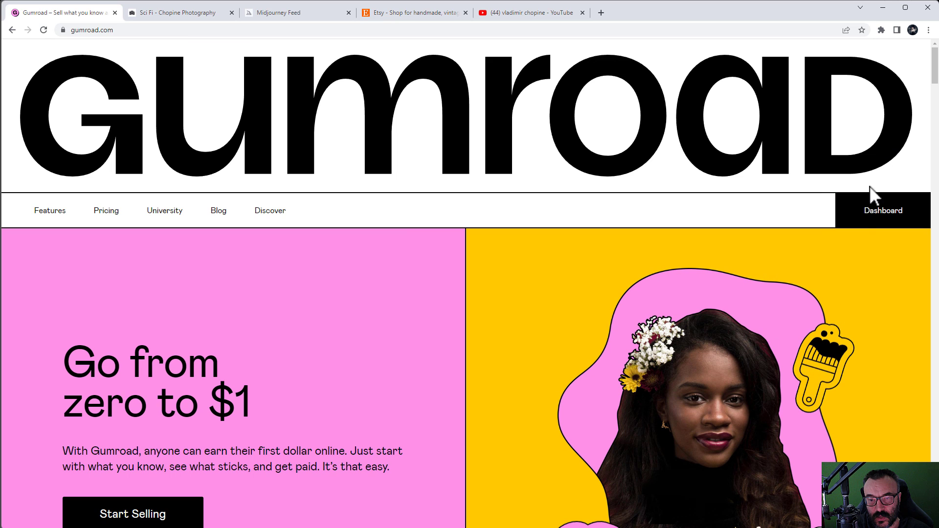
left_click(873, 215)
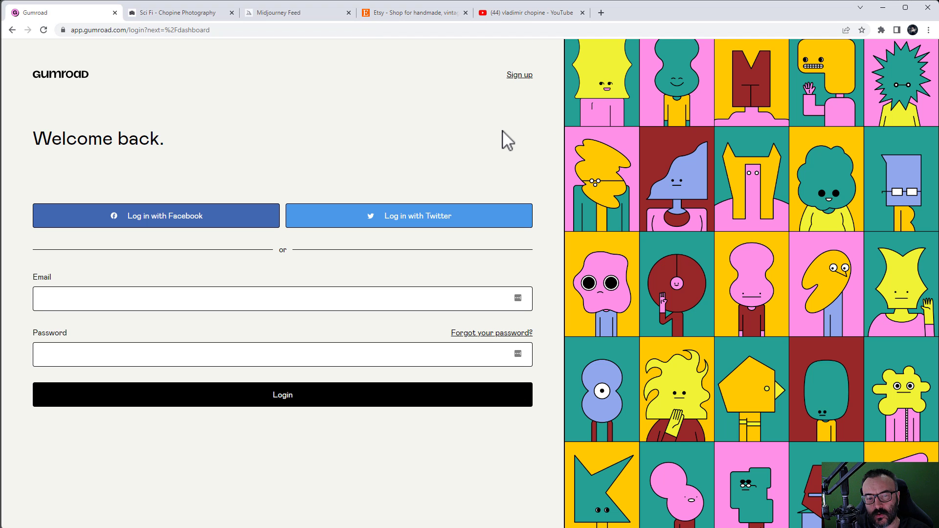
left_click(517, 75)
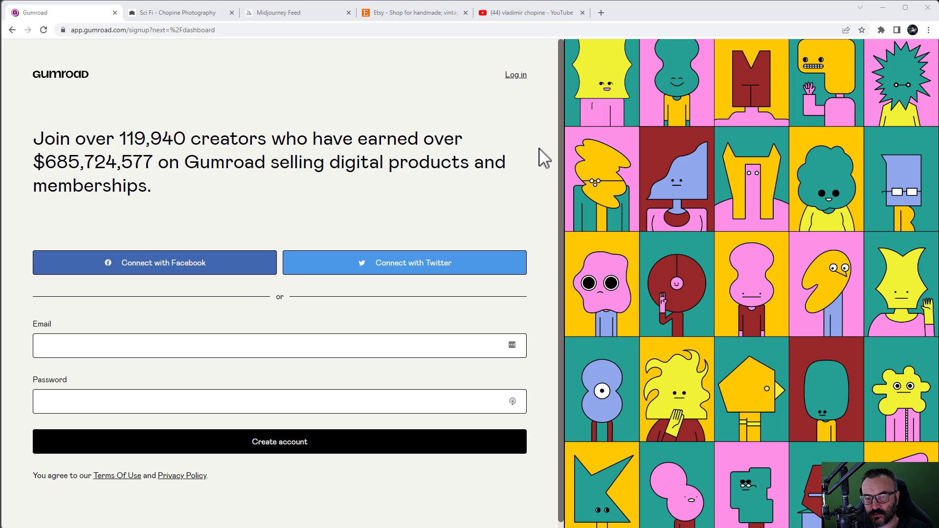
Step: Enter the account e-mail address, correcting typos, and type the account password
left_click(422, 350)
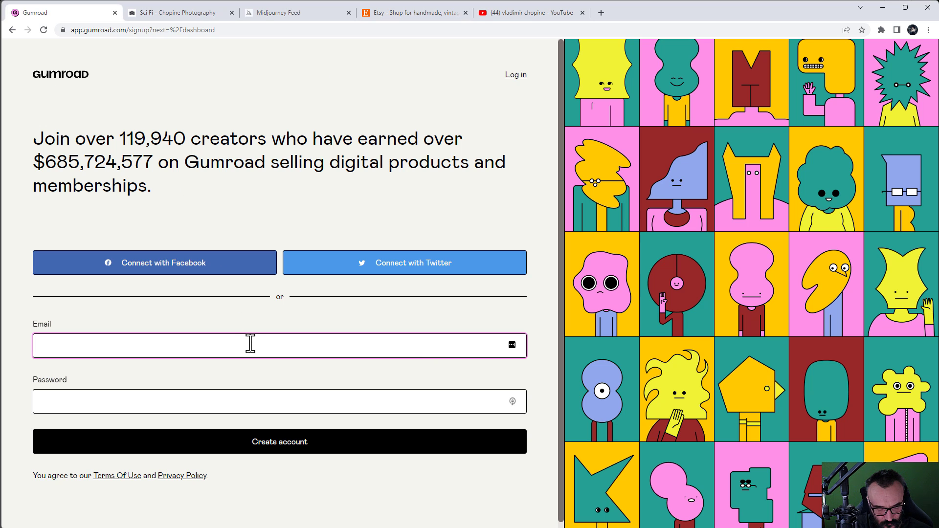
type("vladim")
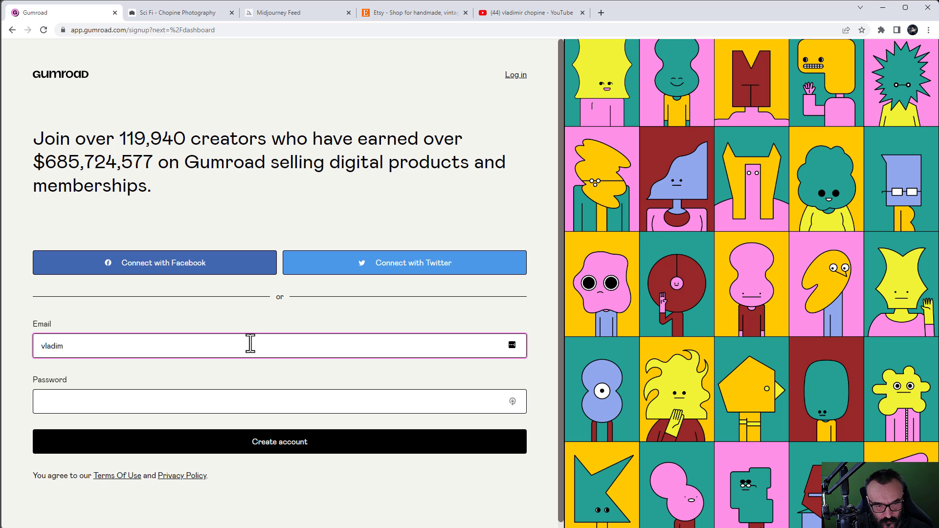
key("BackSpace")
key("BackSpace")
key("BackSpace")
key("BackSpace")
key("BackSpace")
key("BackSpace")
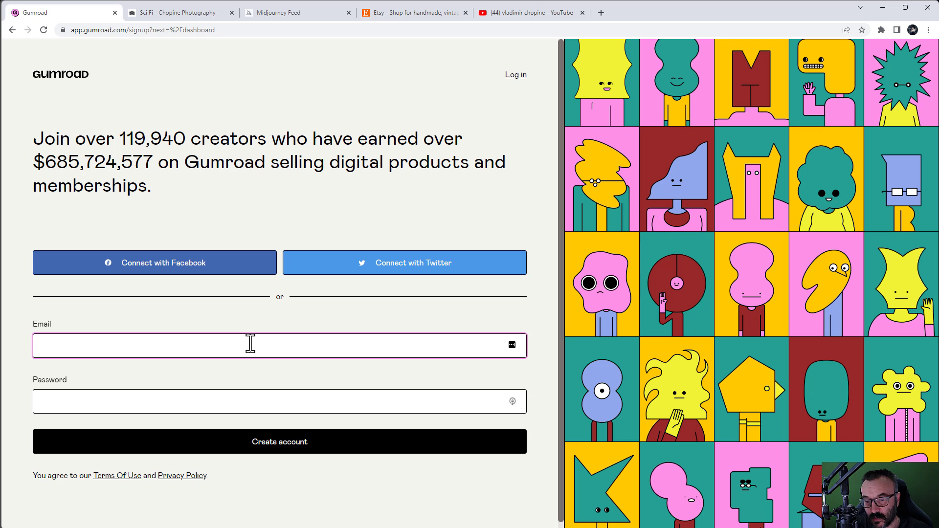
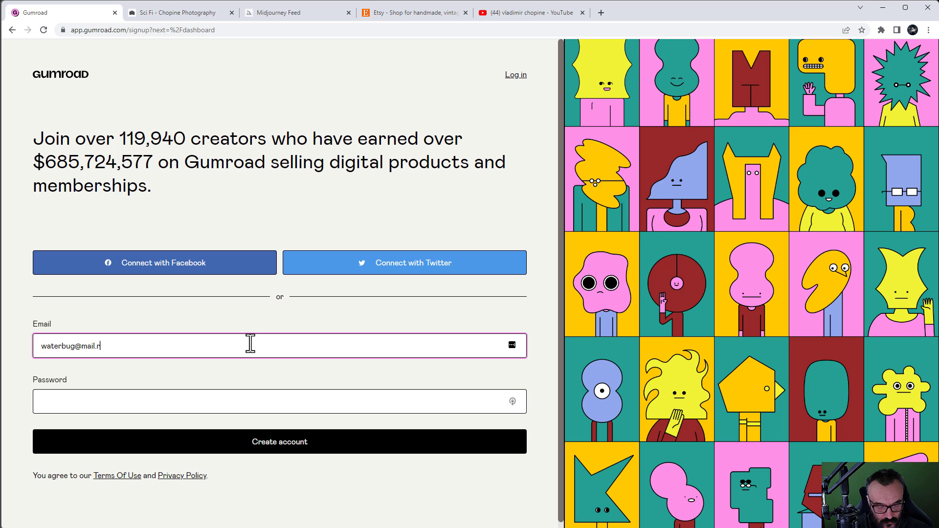
left_click(173, 408)
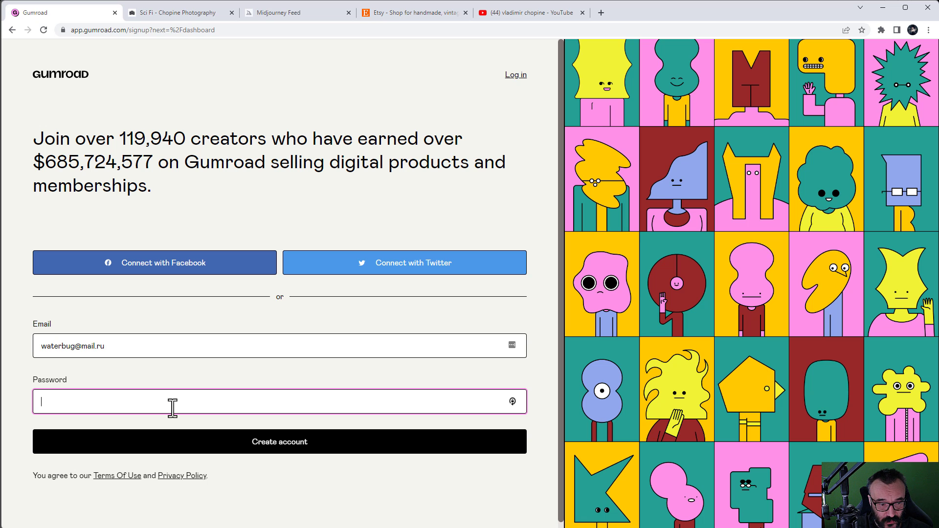
type("***")
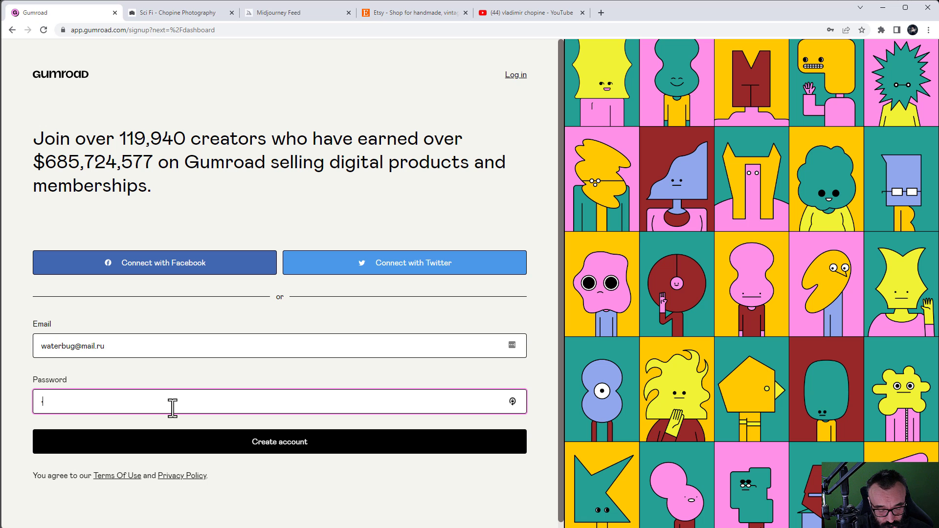
type("*****")
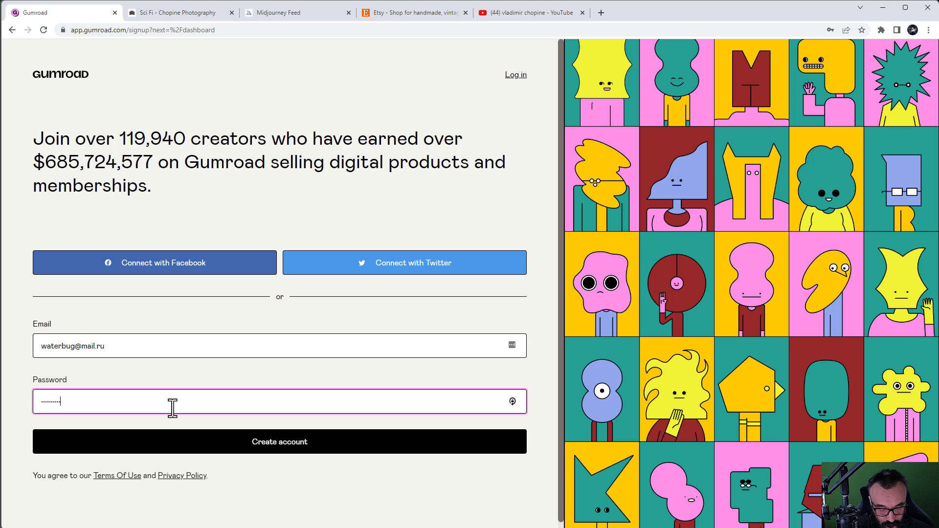
type("*")
left_click(377, 442)
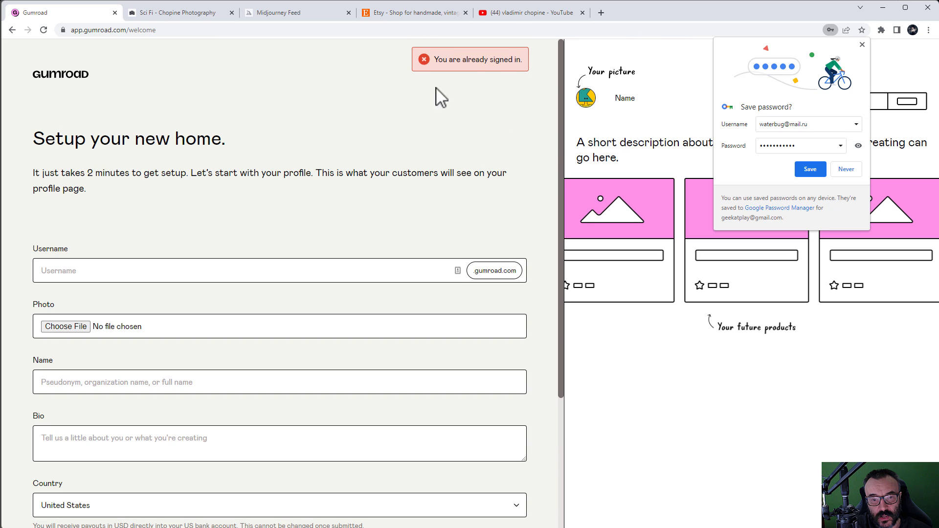
left_click(814, 171)
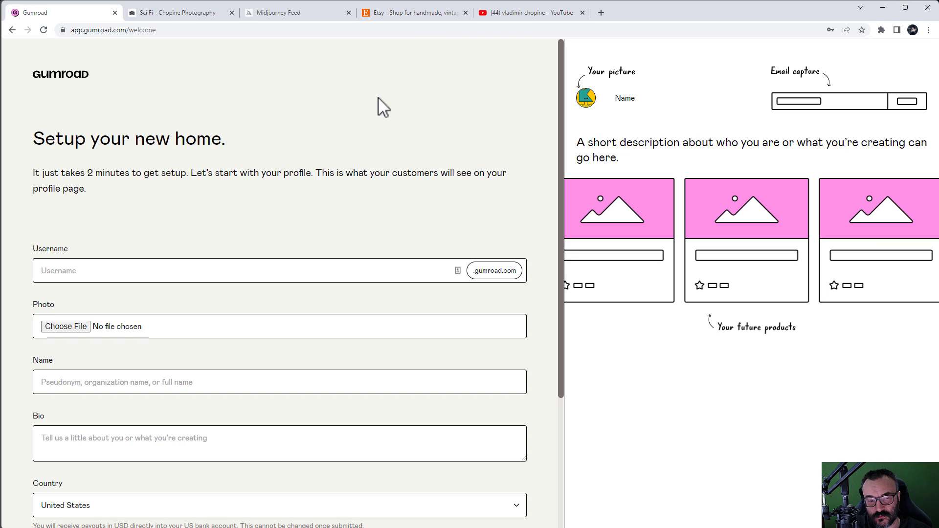
scroll(244, 206, "down", 1)
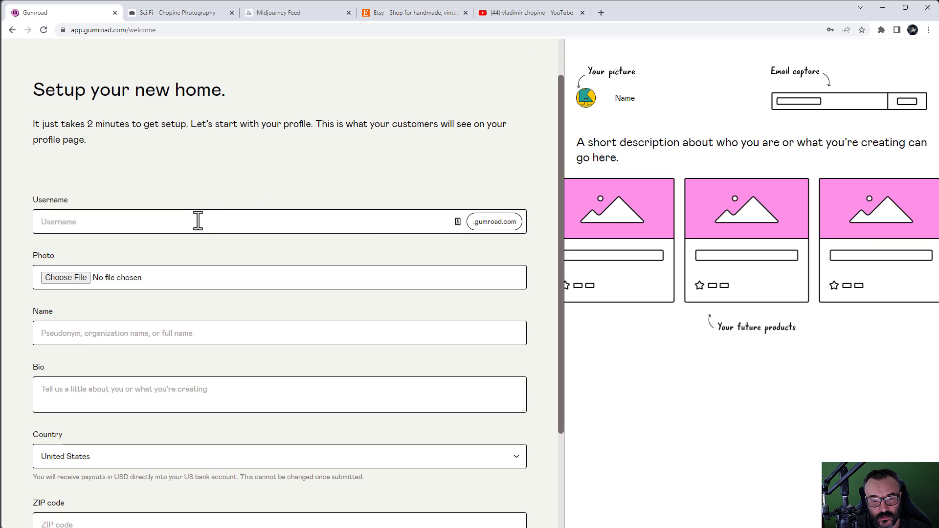
left_click(197, 216)
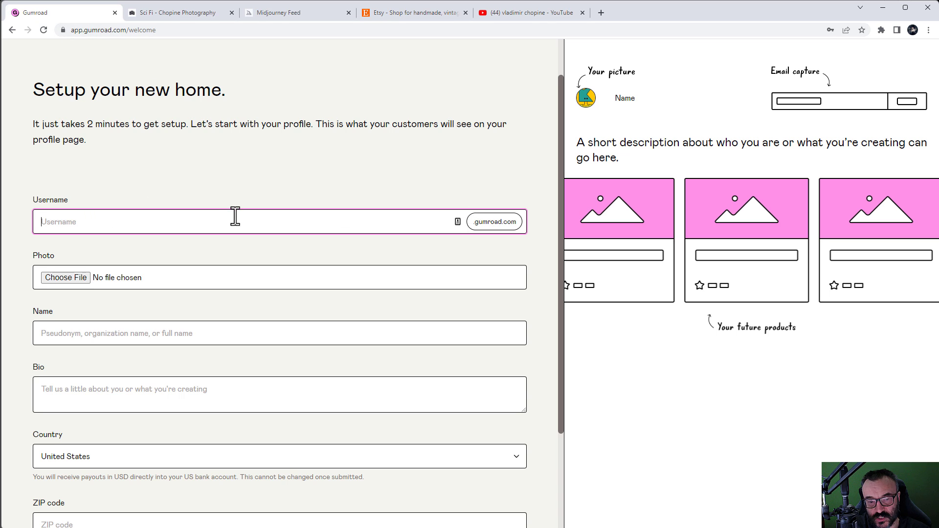
type("waterbug")
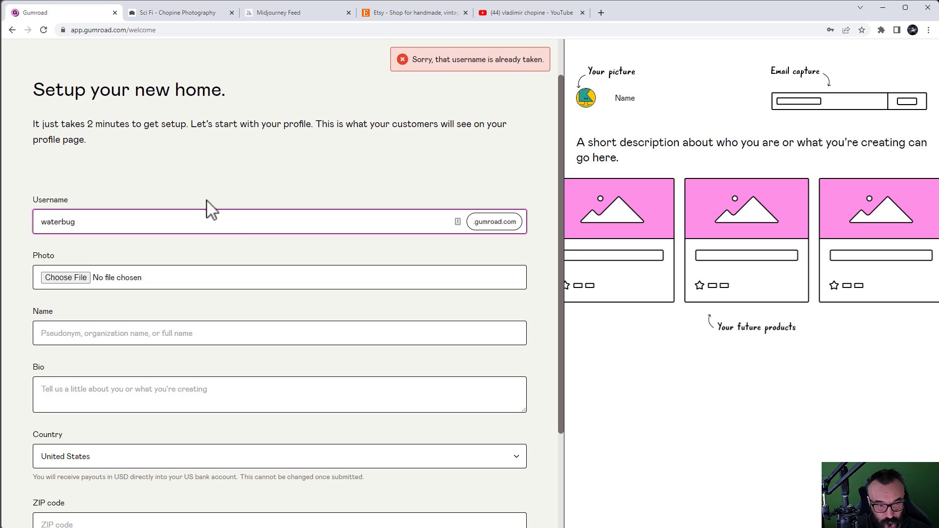
left_click(237, 163)
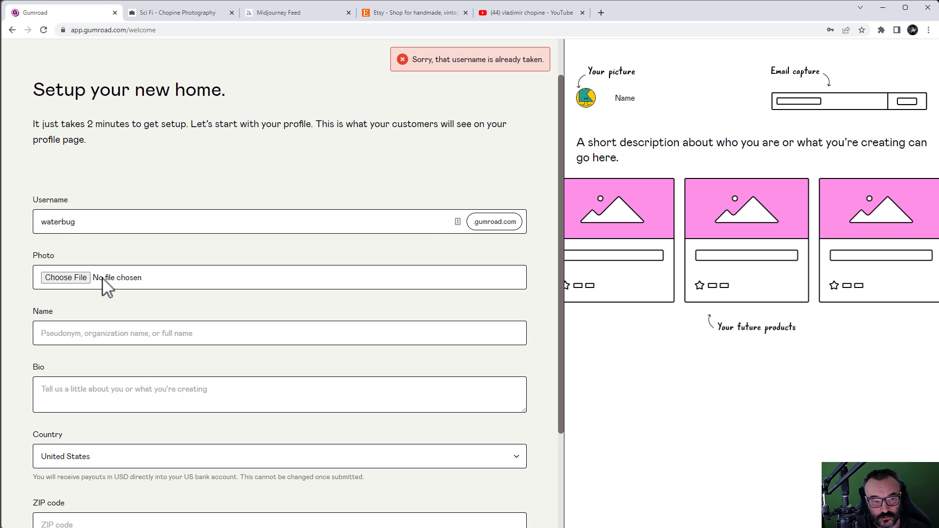
scroll(149, 320, "down", 1)
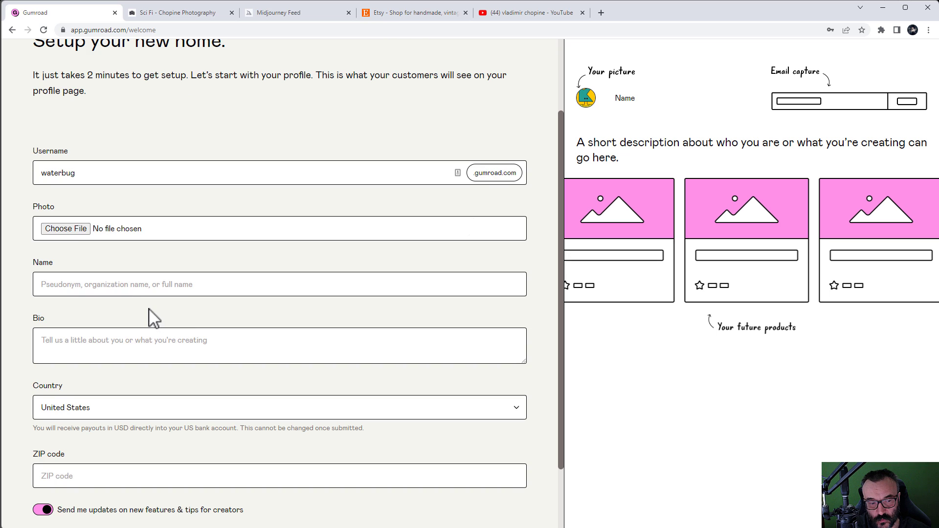
left_click(128, 284)
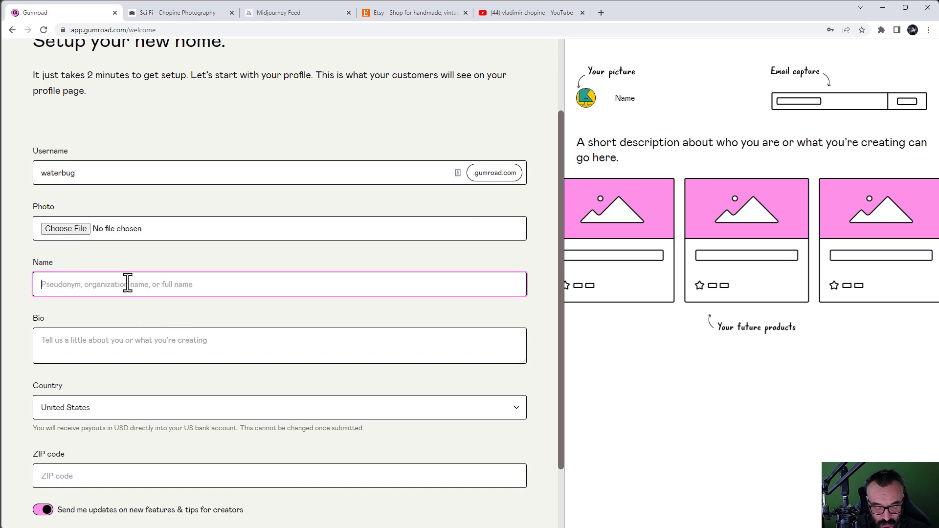
type("Vladimir Chopine")
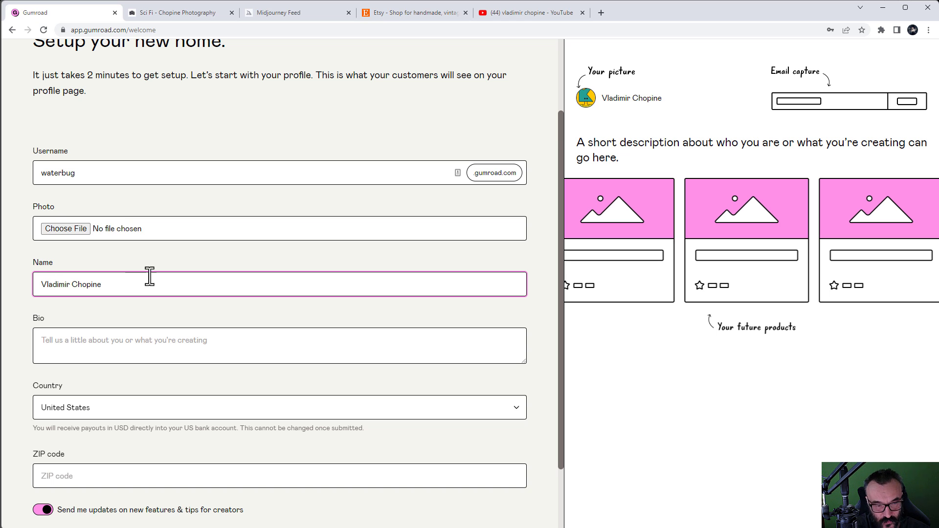
left_click(118, 324)
scroll(117, 391, "down", 1)
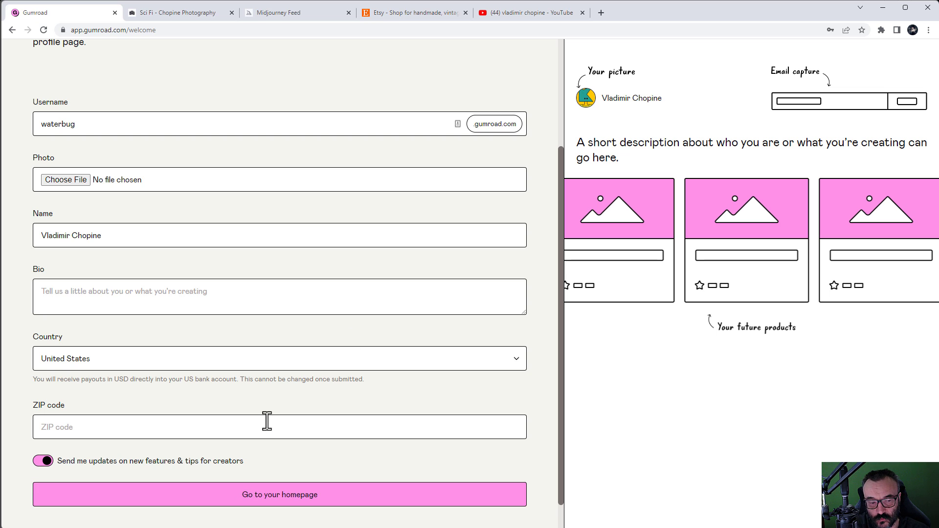
scroll(354, 347, "up", 1)
scroll(356, 348, "up", 2)
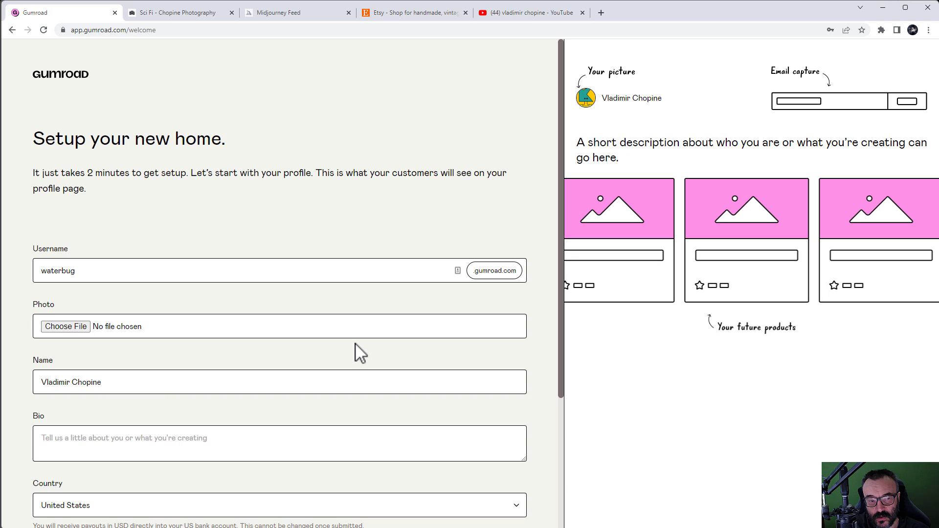
scroll(356, 348, "down", 1)
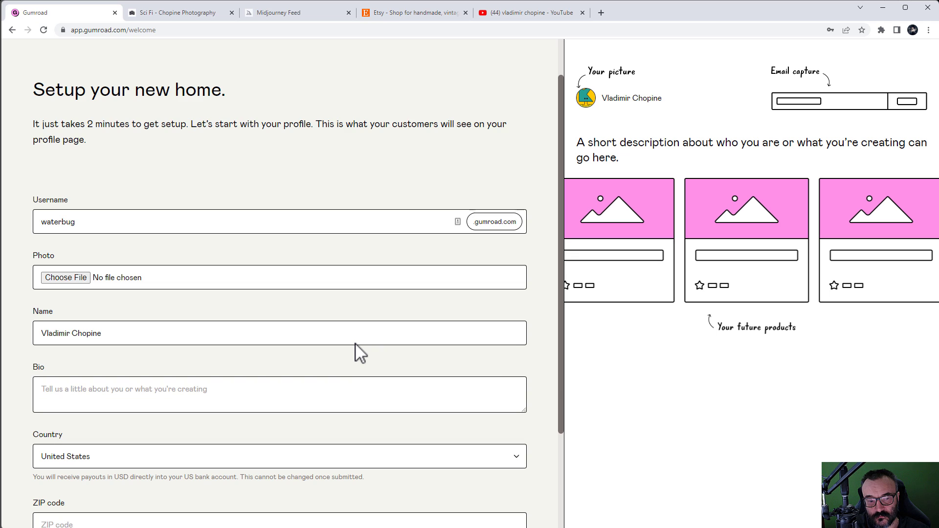
left_click(354, 394)
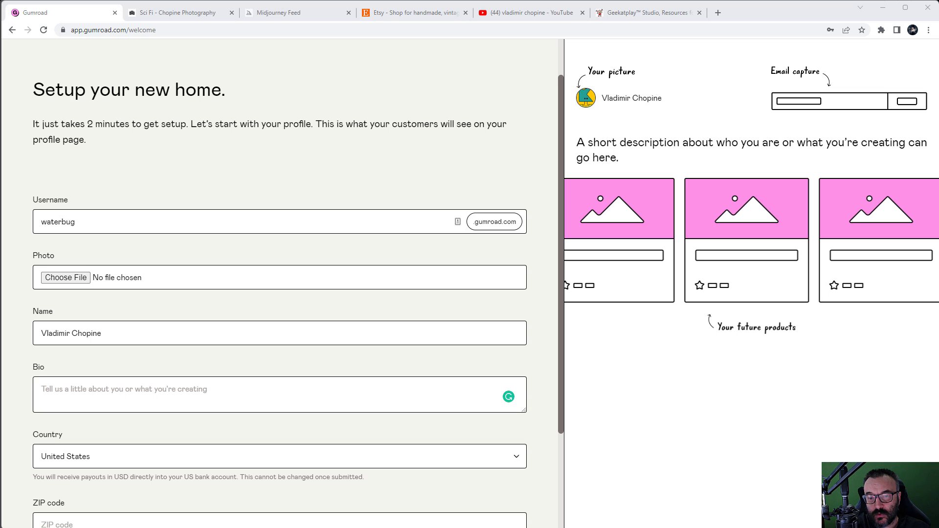
Step: Switch to Geekatplay Studio, open its Tutorials page and dismiss the full-page advertisement
left_click(636, 14)
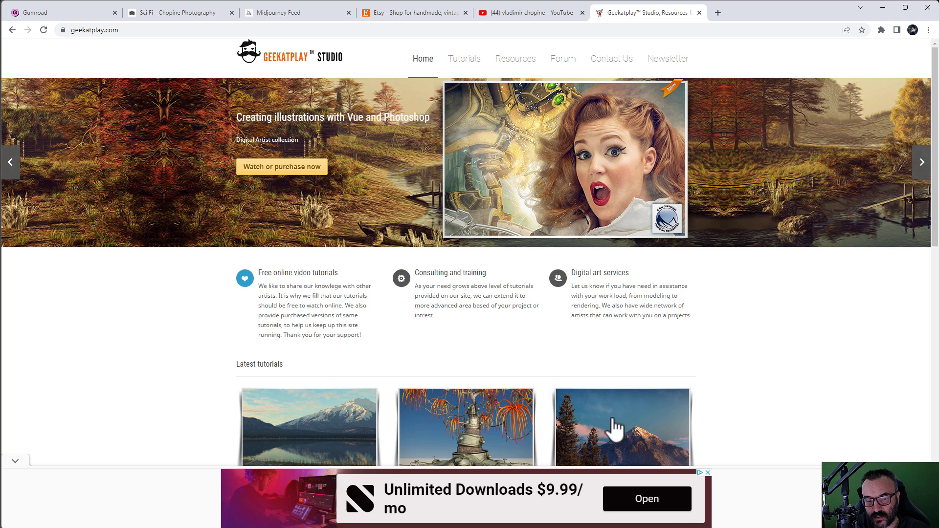
scroll(783, 374, "down", 3)
scroll(782, 375, "down", 1)
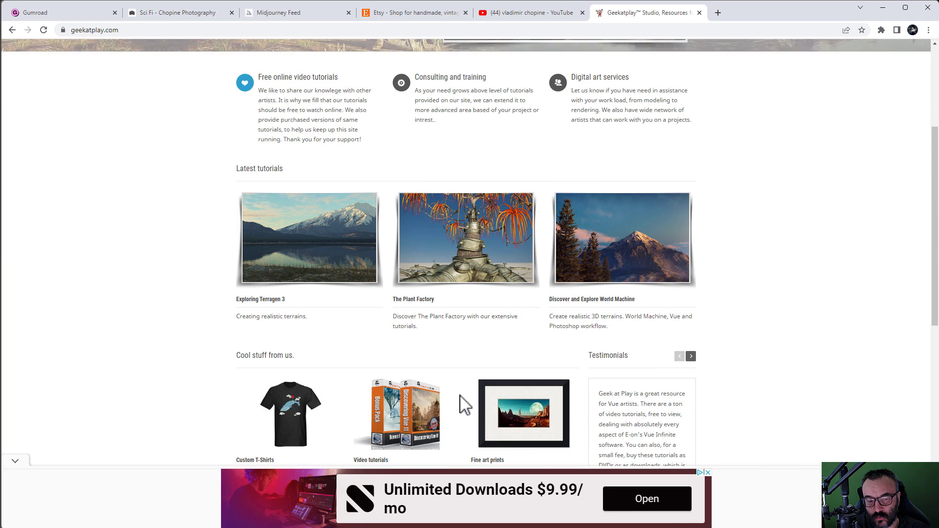
left_click(15, 461)
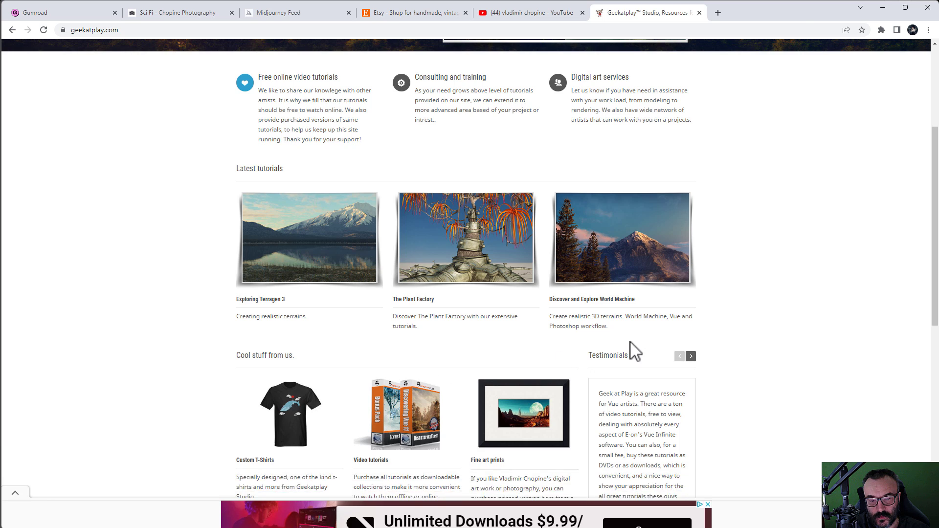
scroll(633, 350, "up", 4)
mouse_move(464, 59)
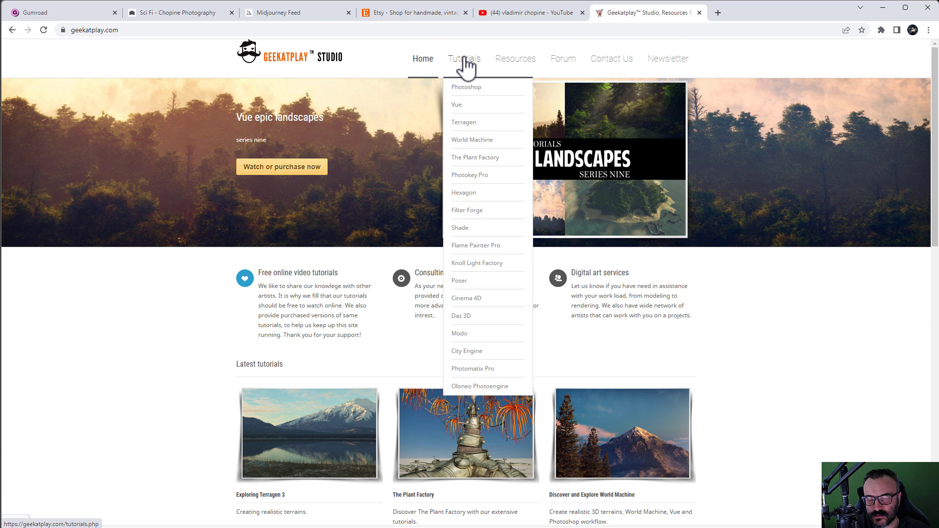
left_click(463, 60)
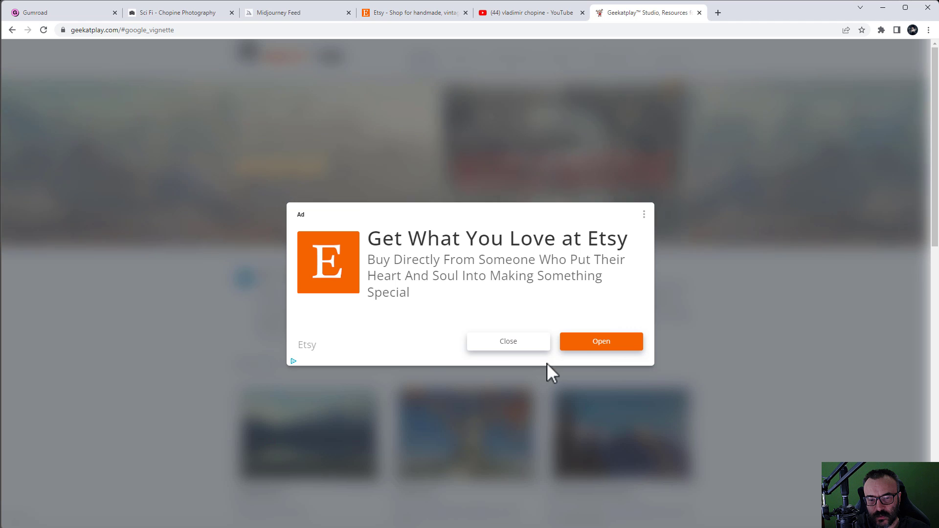
left_click(521, 343)
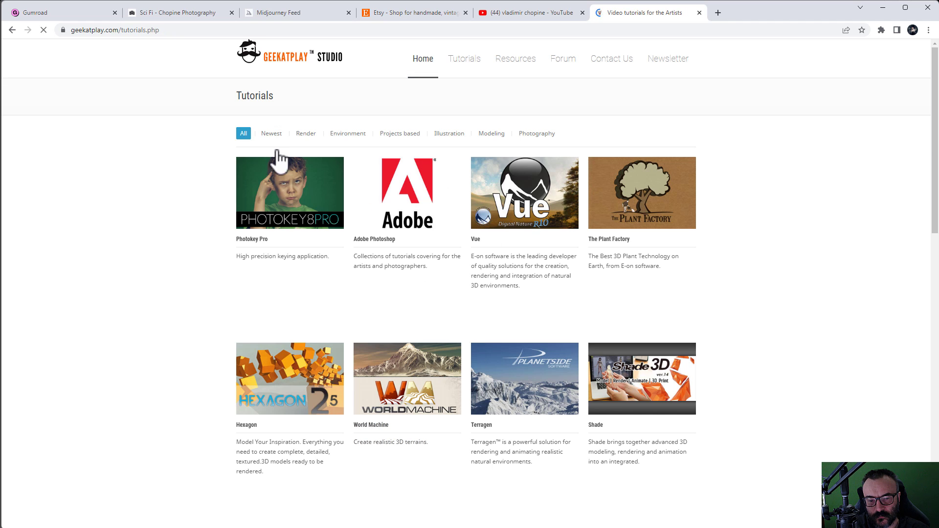
Step: Scroll the tutorials page and open the Vue tutorials collection
scroll(696, 209, "down", 8)
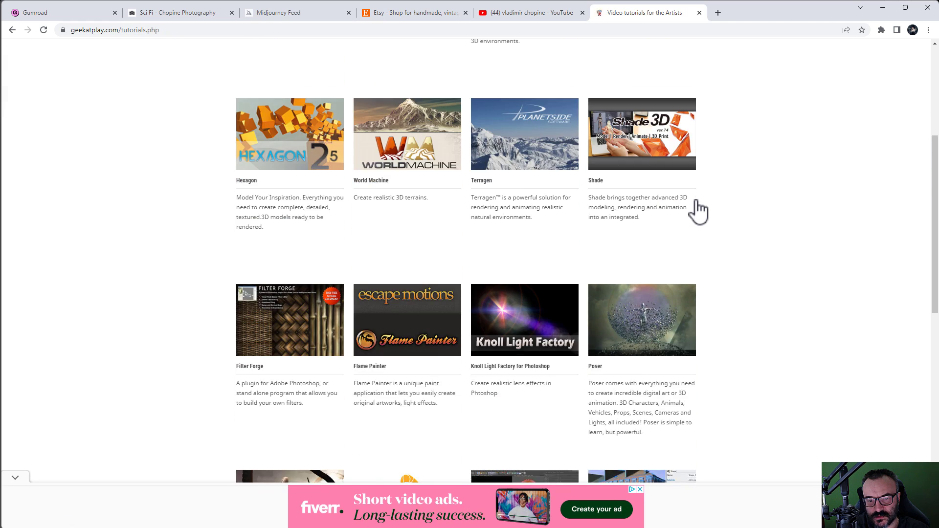
scroll(698, 209, "down", 6)
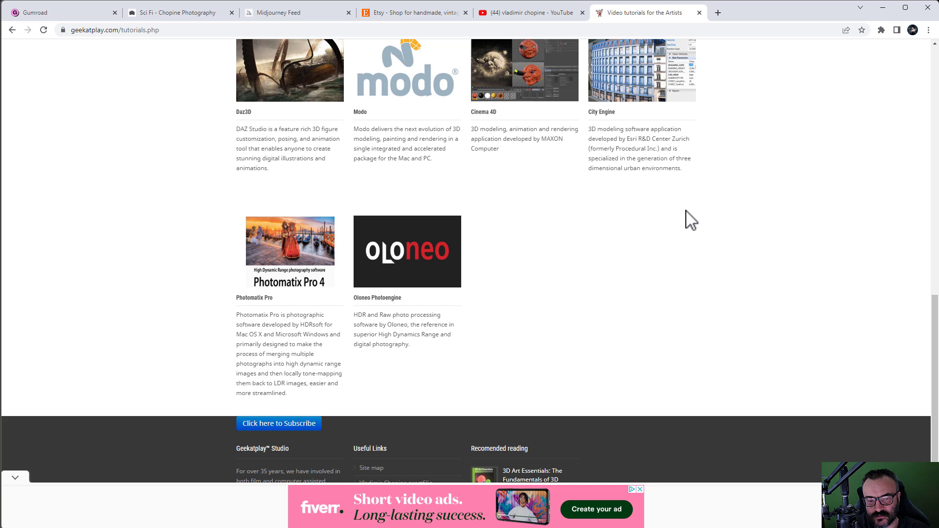
scroll(651, 235, "up", 3)
scroll(638, 237, "up", 11)
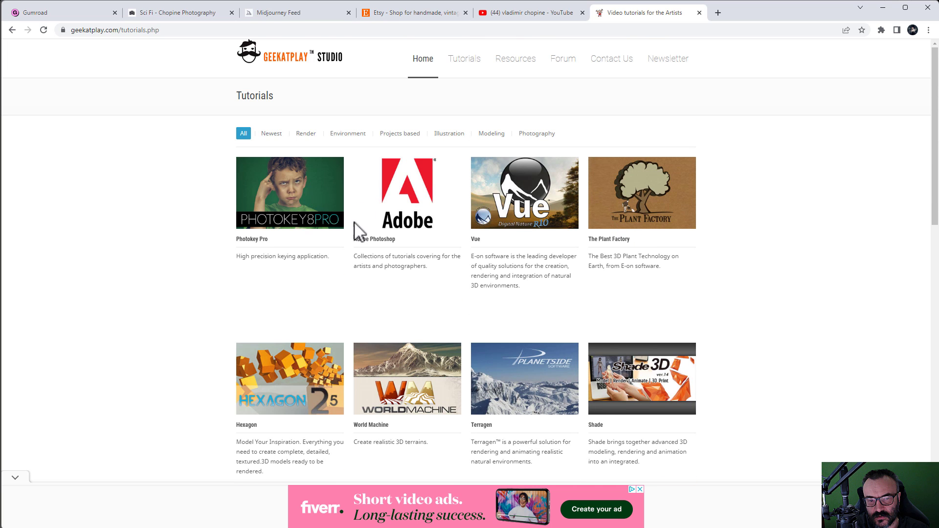
scroll(432, 242, "down", 2)
scroll(433, 242, "down", 1)
left_click(521, 159)
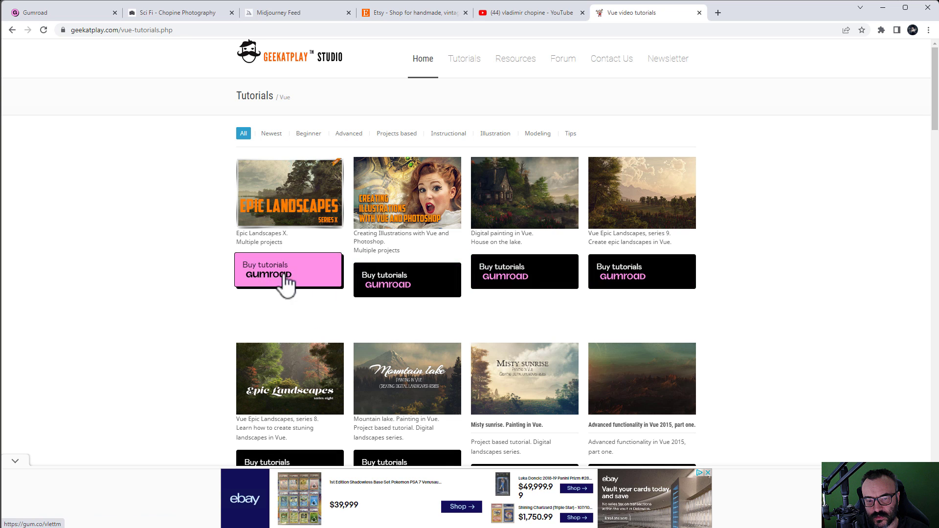
Step: Preview the House on the lake tutorial, return to the Vue list, then switch to the Sci Fi gallery
scroll(718, 267, "down", 2)
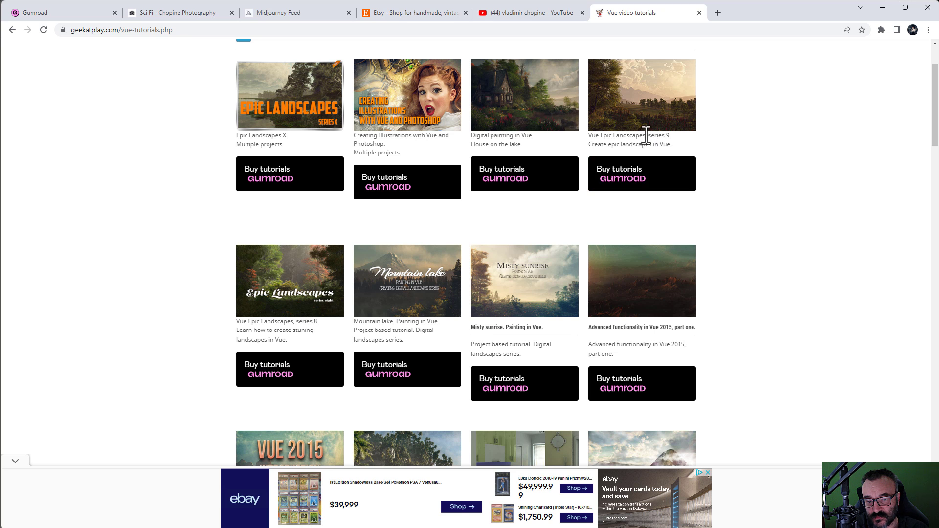
left_click(487, 125)
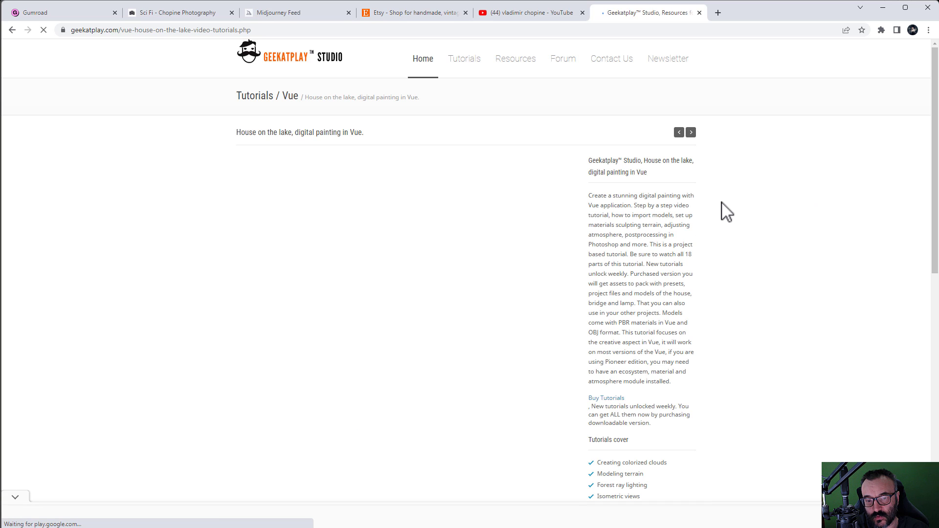
scroll(721, 206, "down", 5)
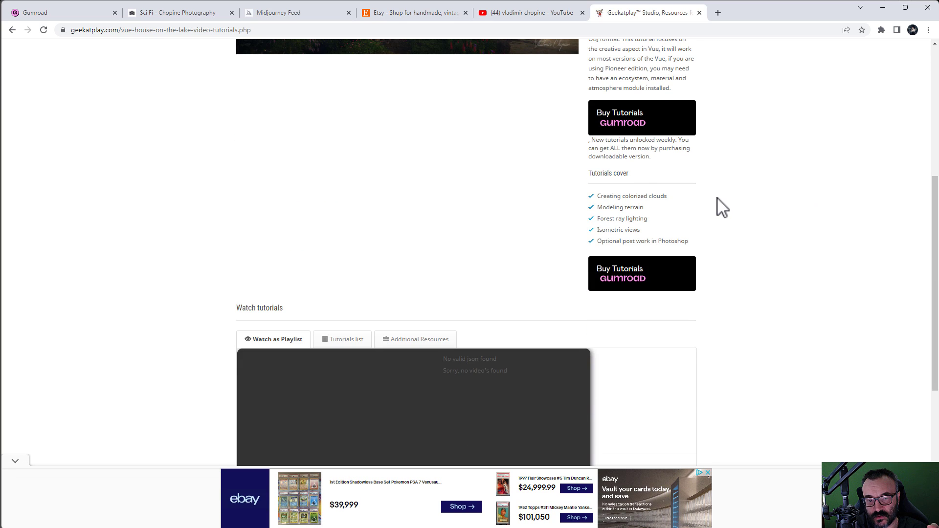
scroll(494, 289, "up", 5)
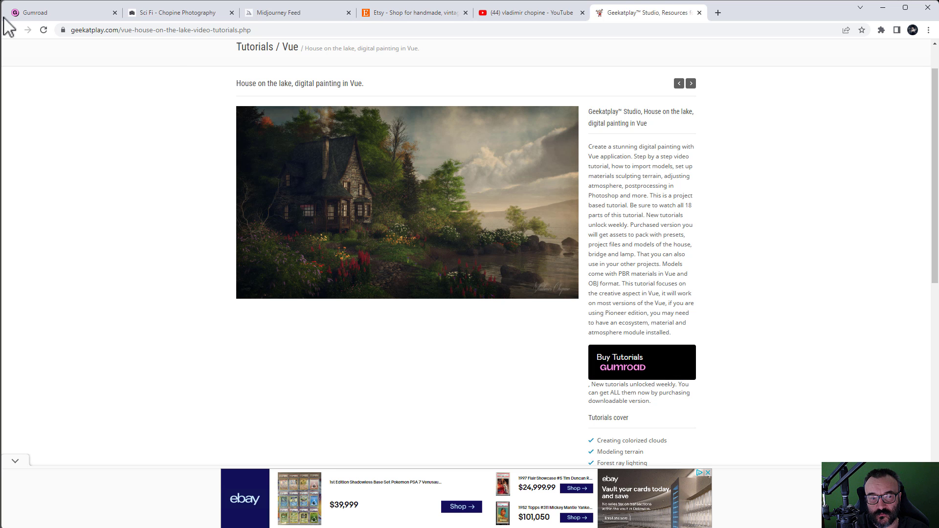
left_click(12, 30)
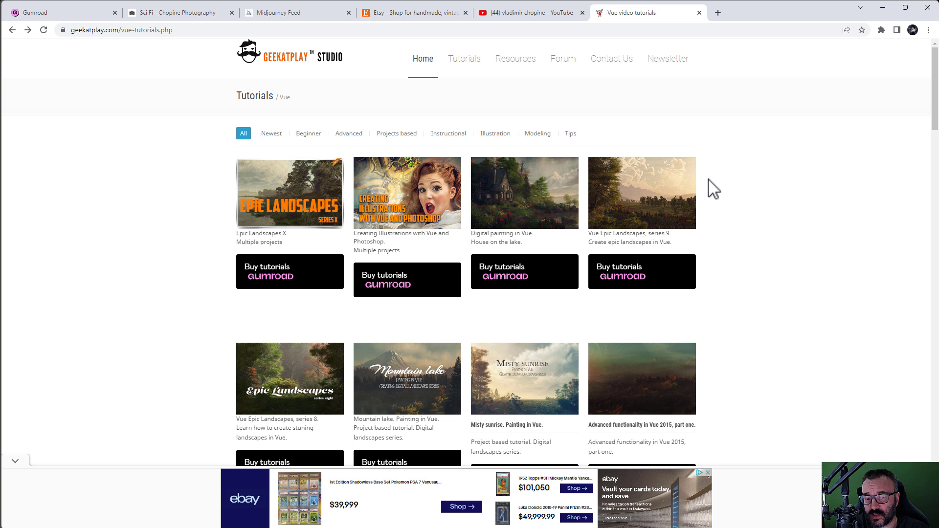
left_click(166, 13)
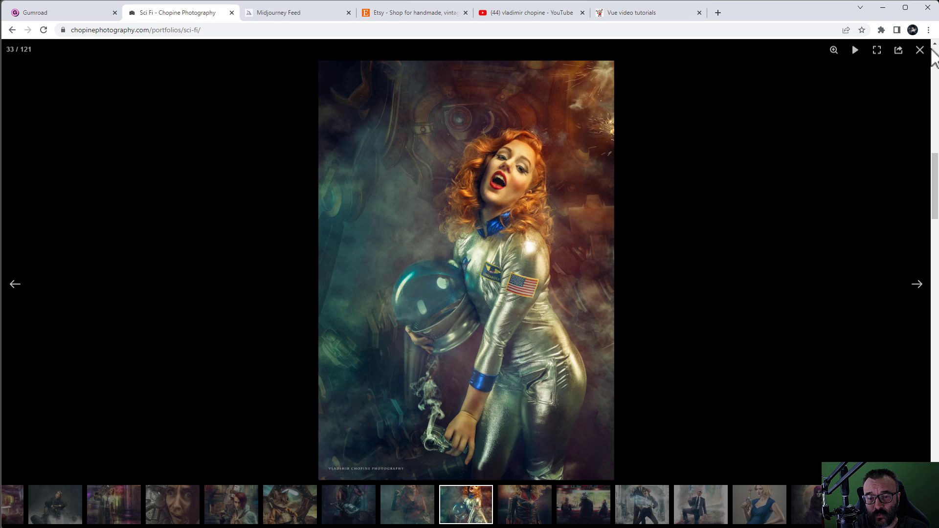
Step: Close the enlarged Sci Fi photo, then return to the Gumroad profile setup form
left_click(919, 51)
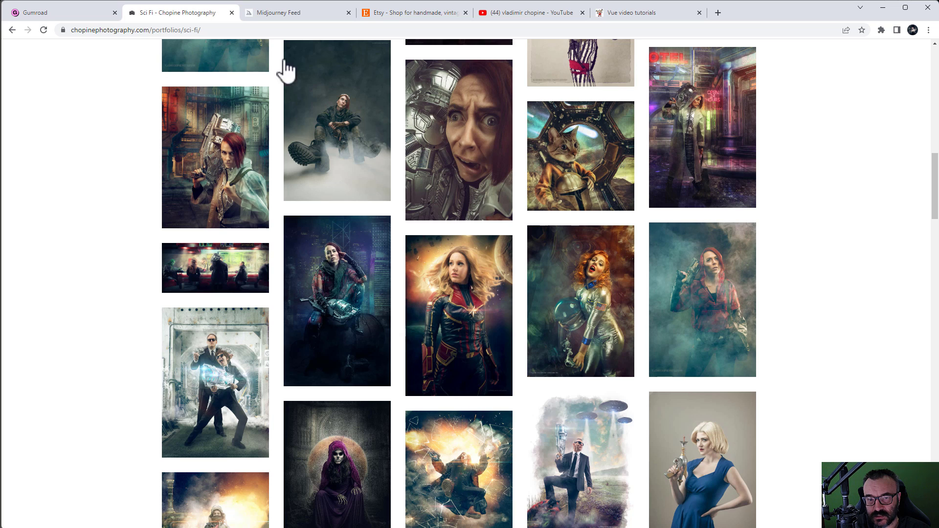
left_click(63, 16)
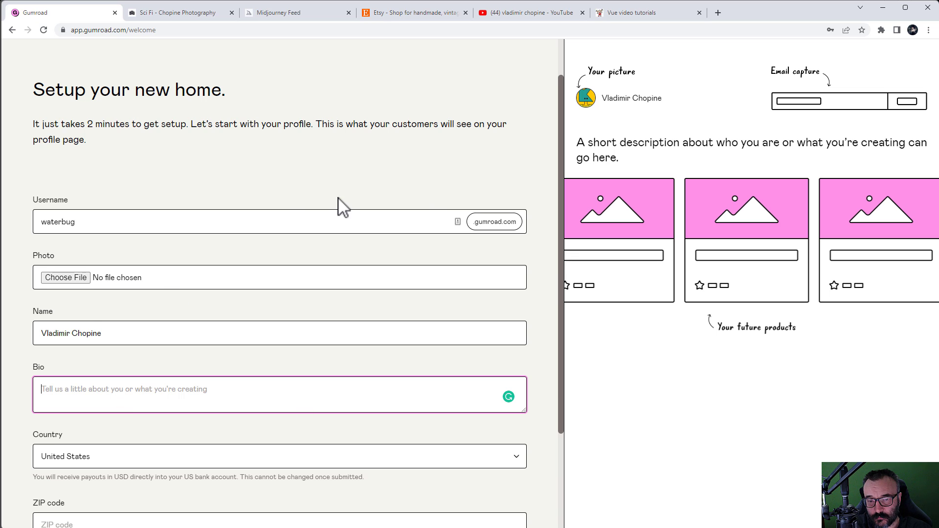
Step: Scroll down and back up through the Gumroad welcome profile form
scroll(341, 206, "down", 3)
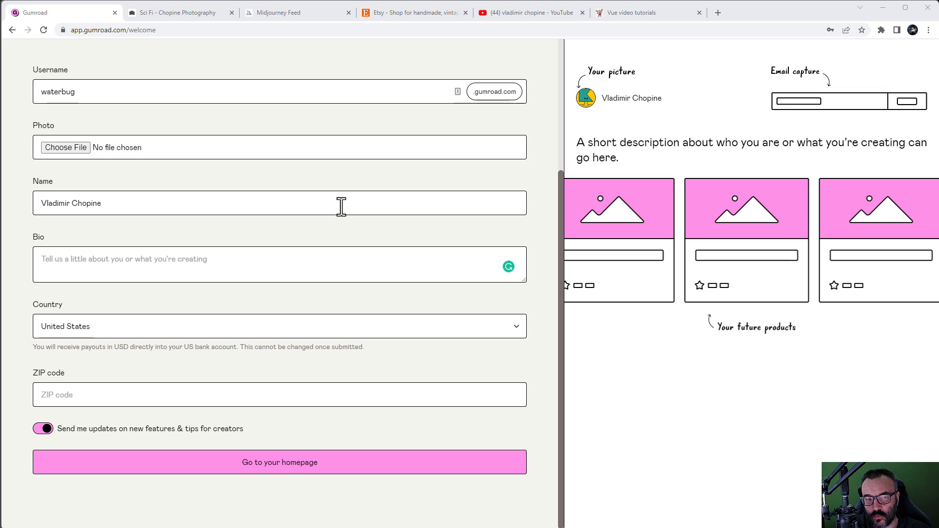
scroll(389, 254, "up", 4)
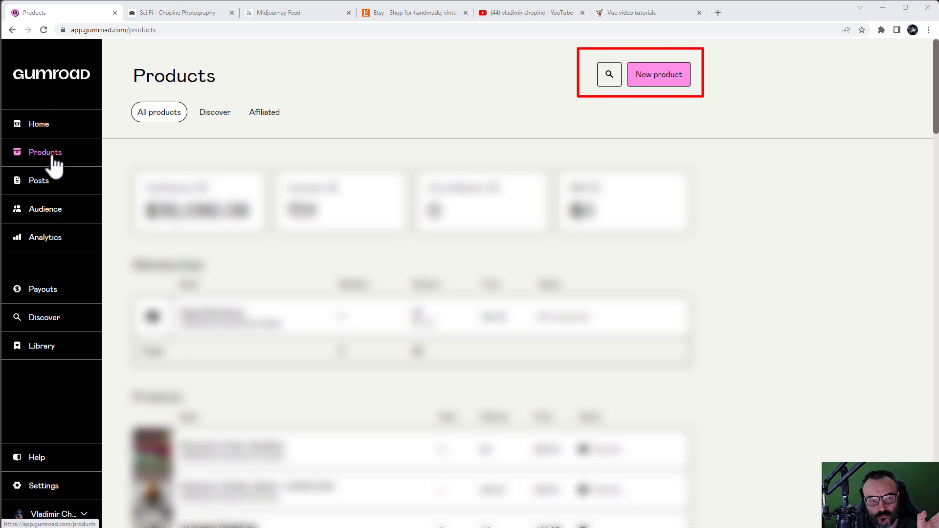
Step: Start a new product from the Products page and put the cursor in the Name field
left_click(660, 75)
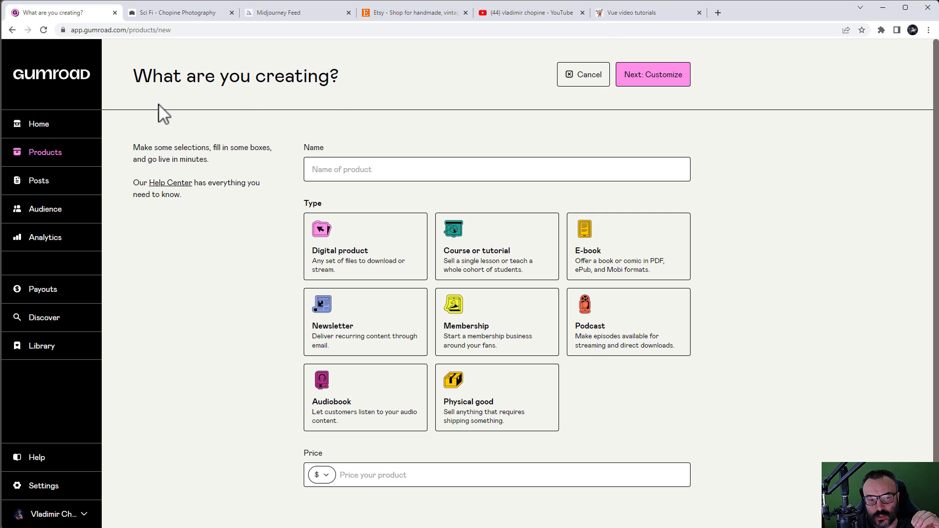
left_click(408, 167)
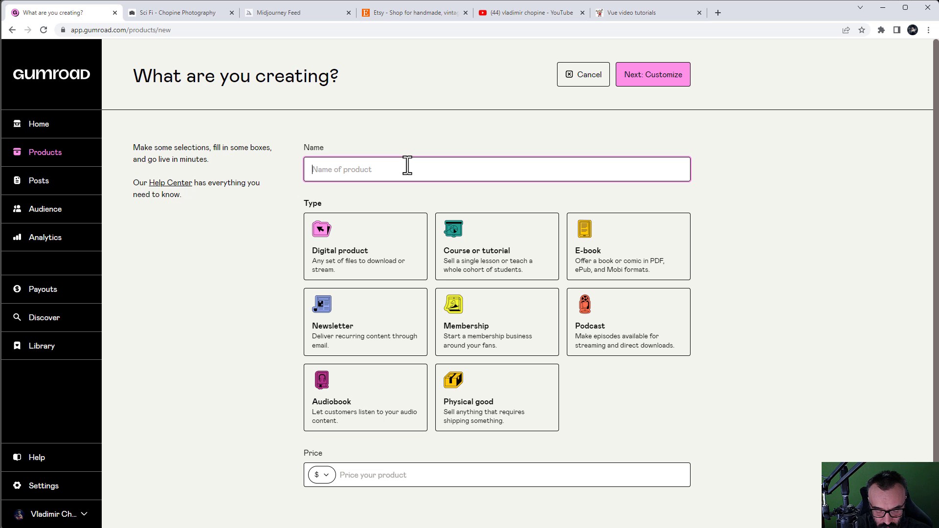
Step: Enter the product name and correct it to 'Sci-Fi Space Portals. Digital backdrops.'
type("Sp")
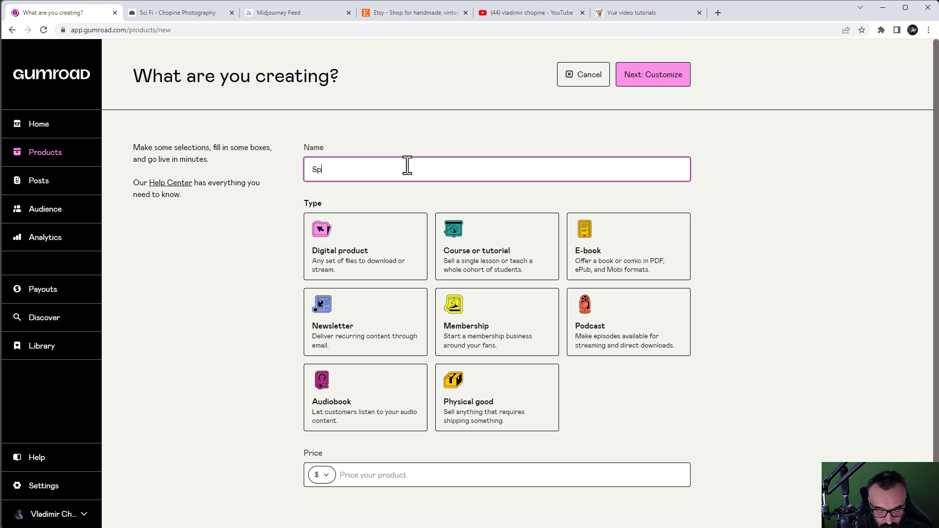
type("ace Portal")
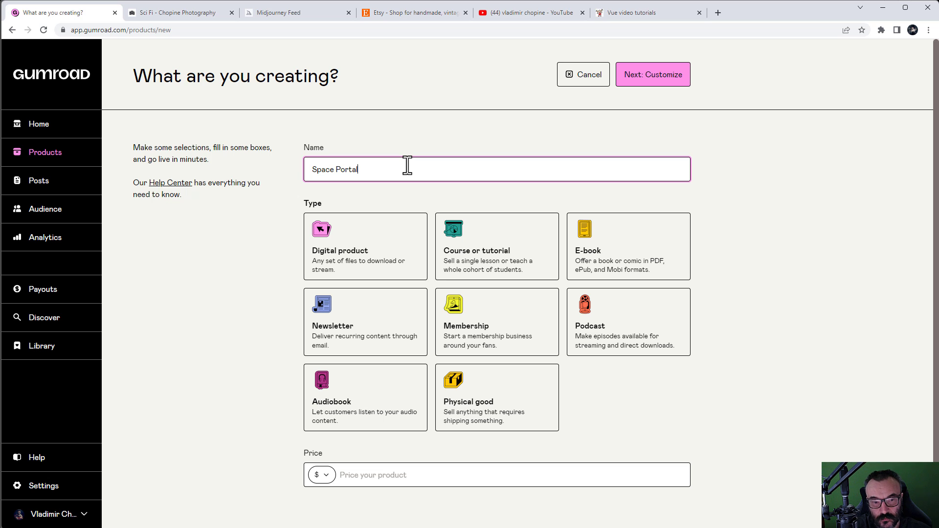
type(". ")
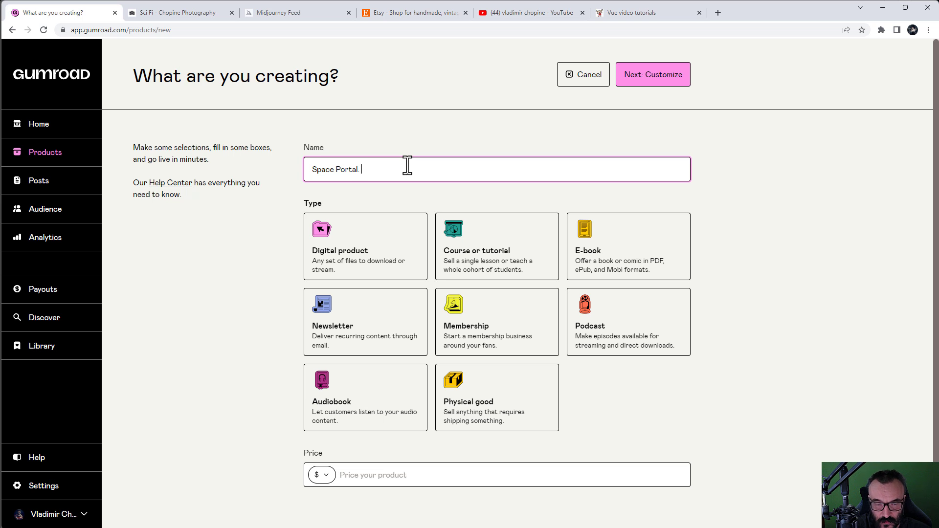
type("Digital")
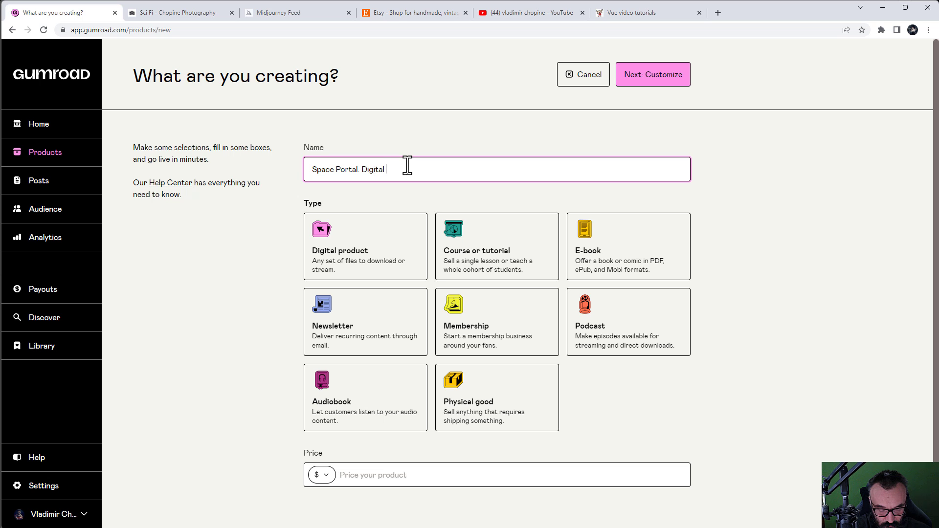
type(" back")
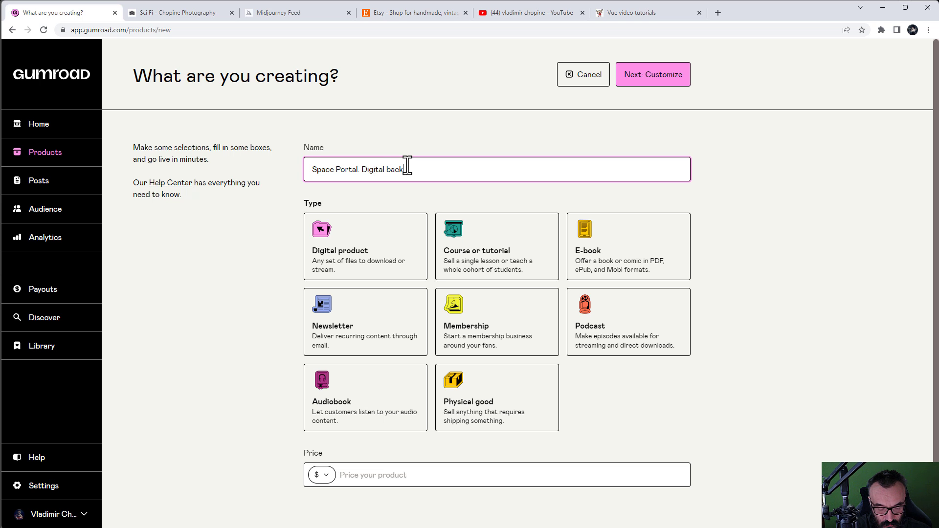
type("grops.")
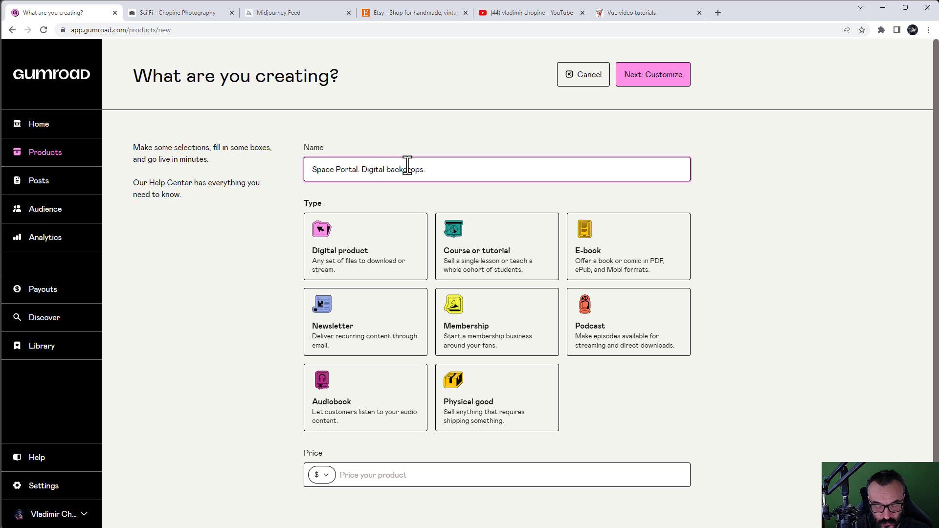
left_click_drag(435, 171, 303, 181)
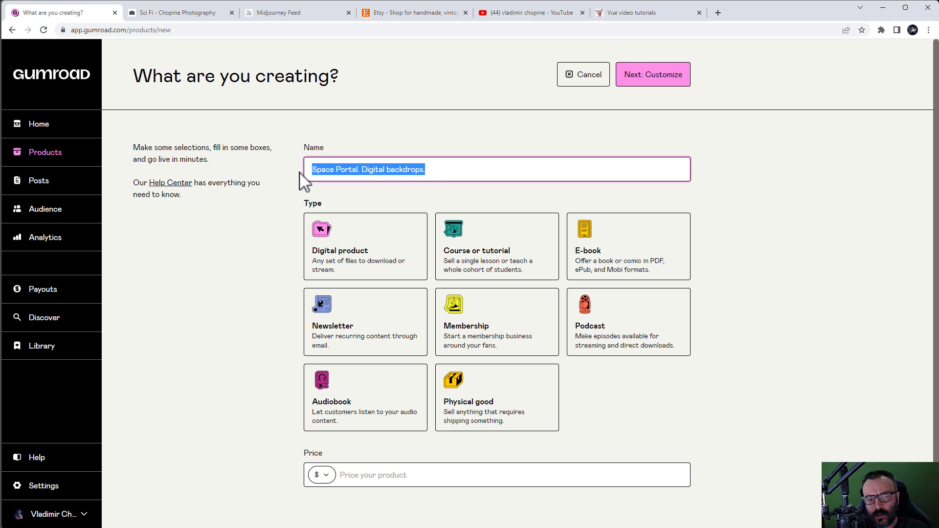
left_click(375, 166)
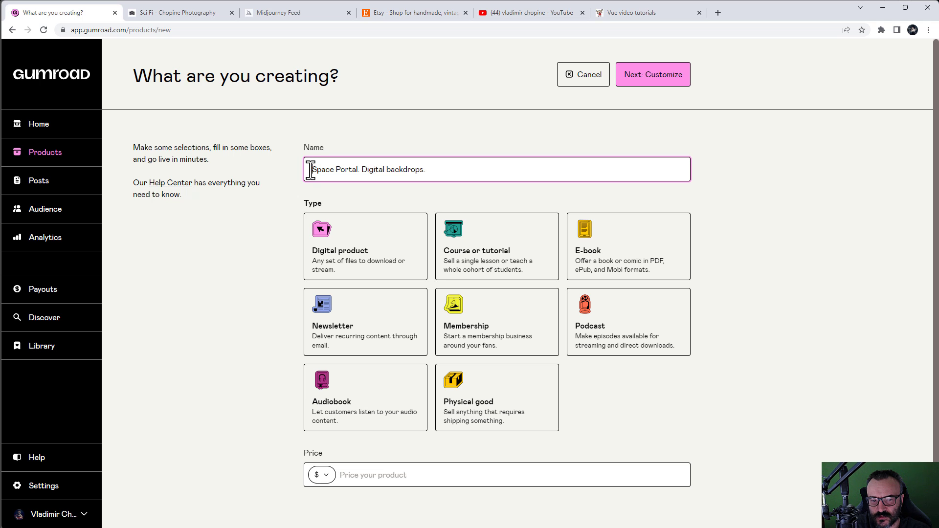
type("Sci-F")
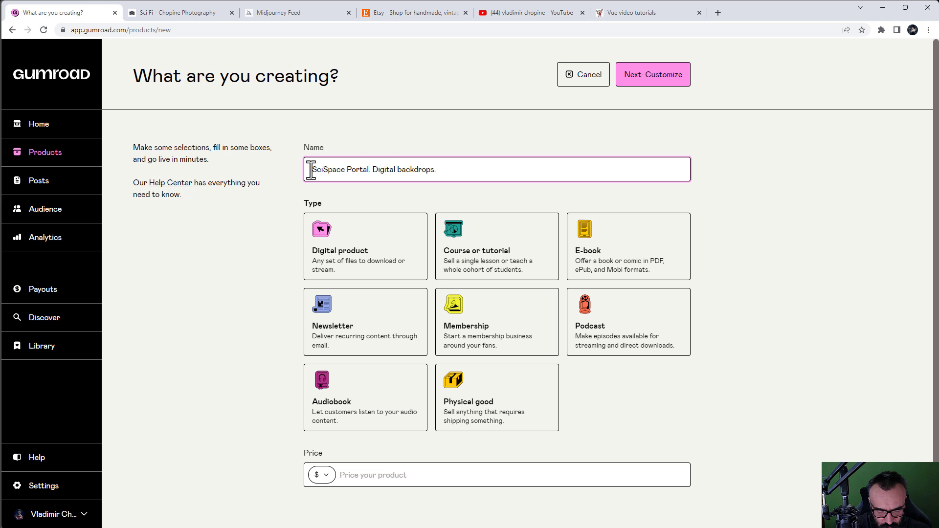
type("i")
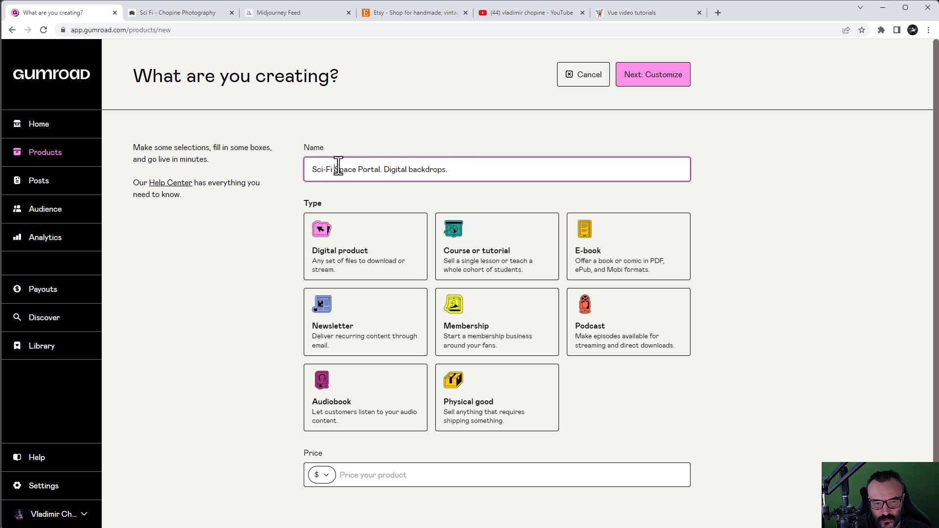
left_click(380, 169)
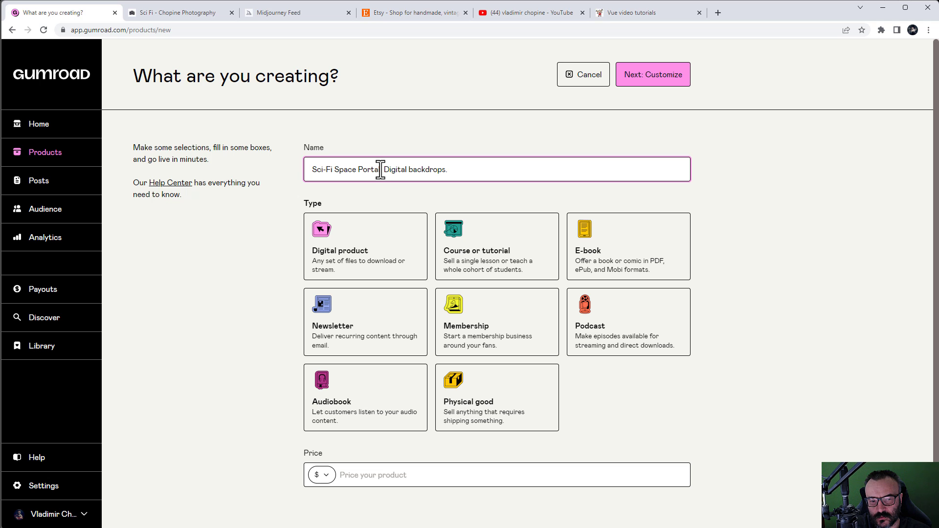
type("s")
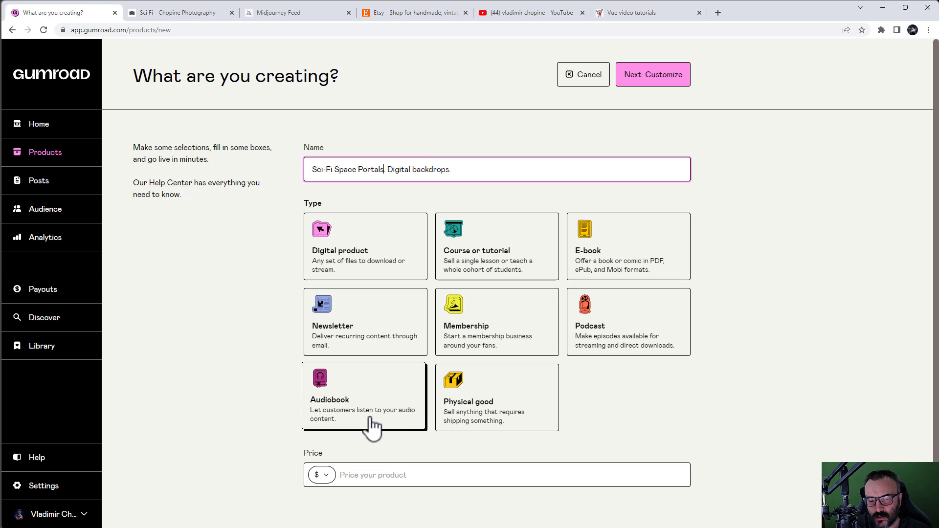
Step: Choose Digital product, set the price to 29.95, and continue with Next: Customize
left_click(387, 264)
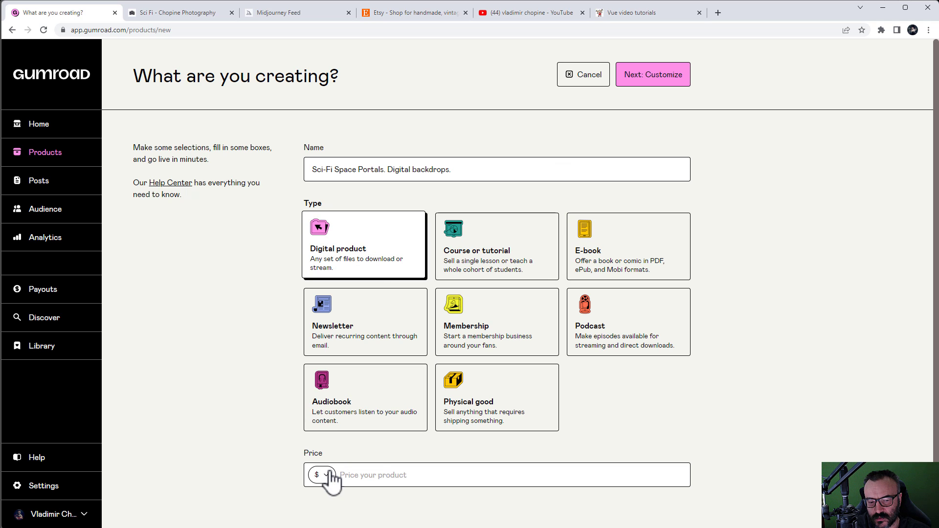
left_click(384, 473)
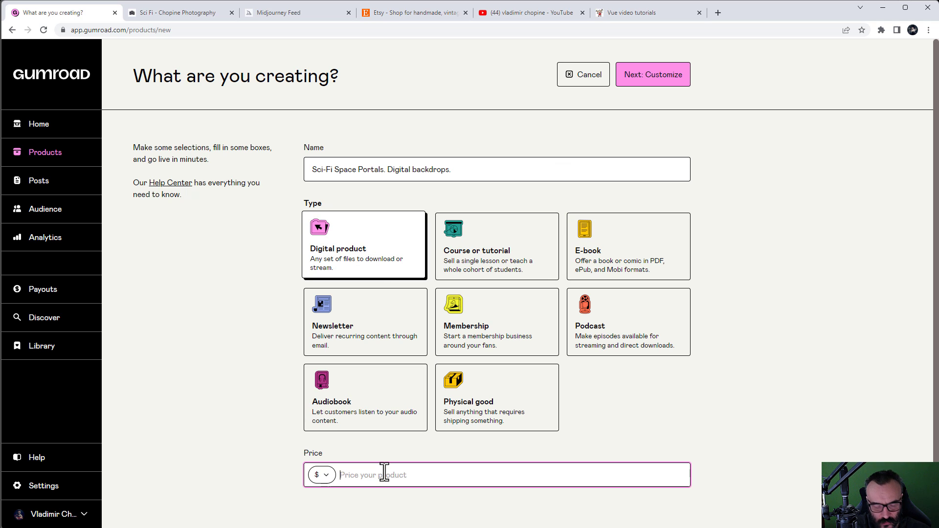
type("29")
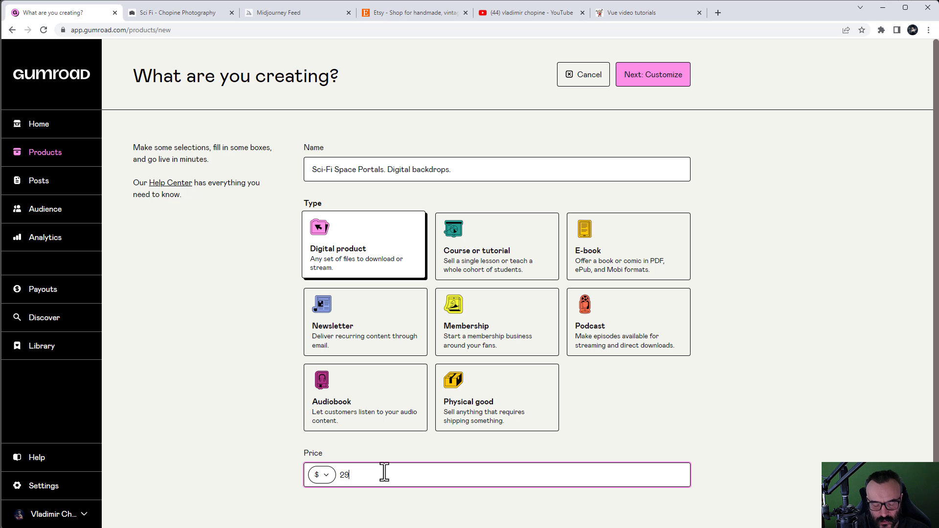
type(".95")
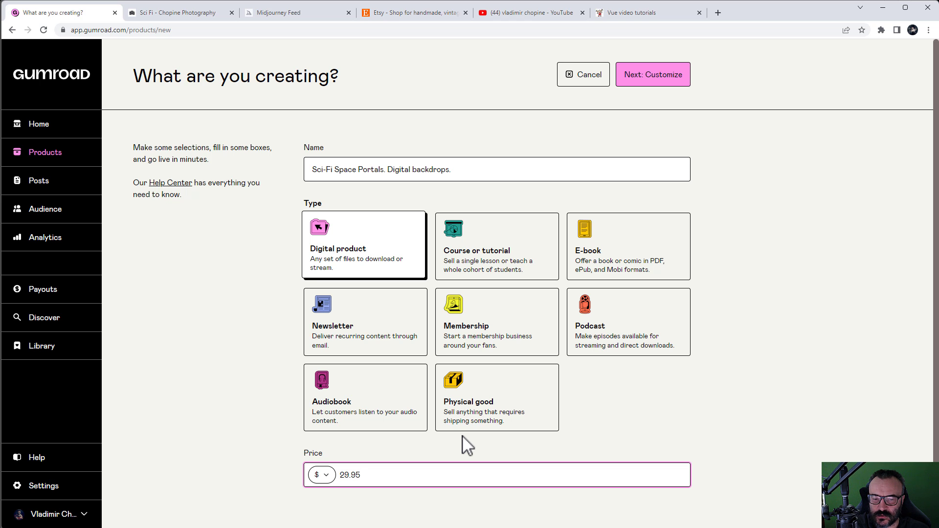
left_click(671, 73)
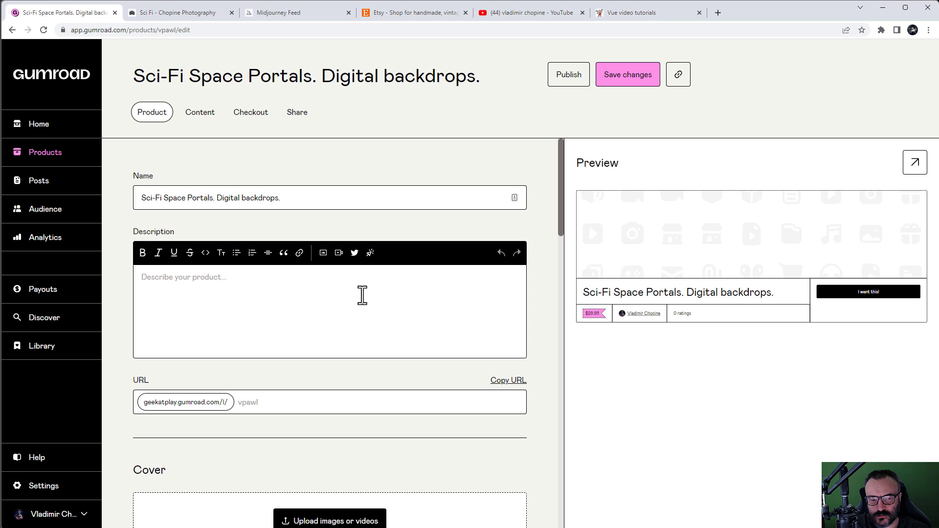
Step: Scroll through the Cover, Thumbnail, Product info and Pricing sections, then back up to Cover
scroll(362, 294, "down", 1)
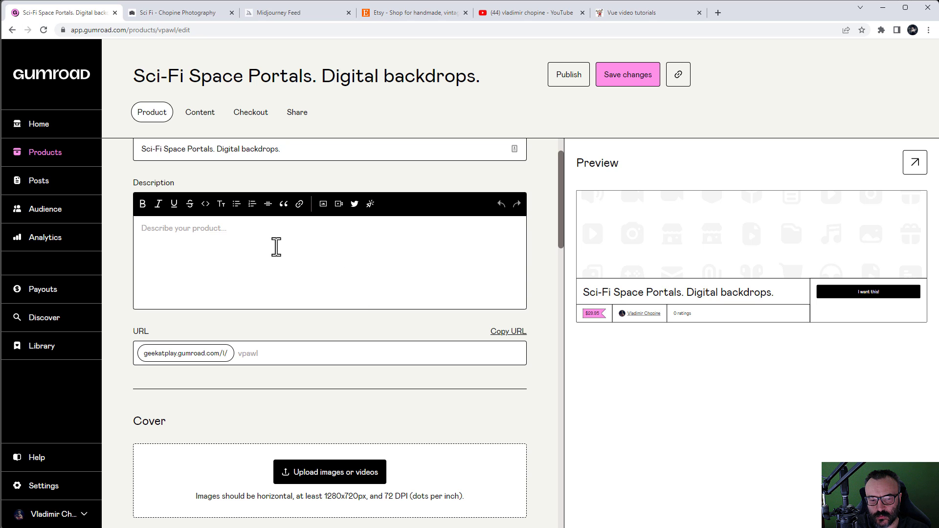
scroll(292, 353, "down", 3)
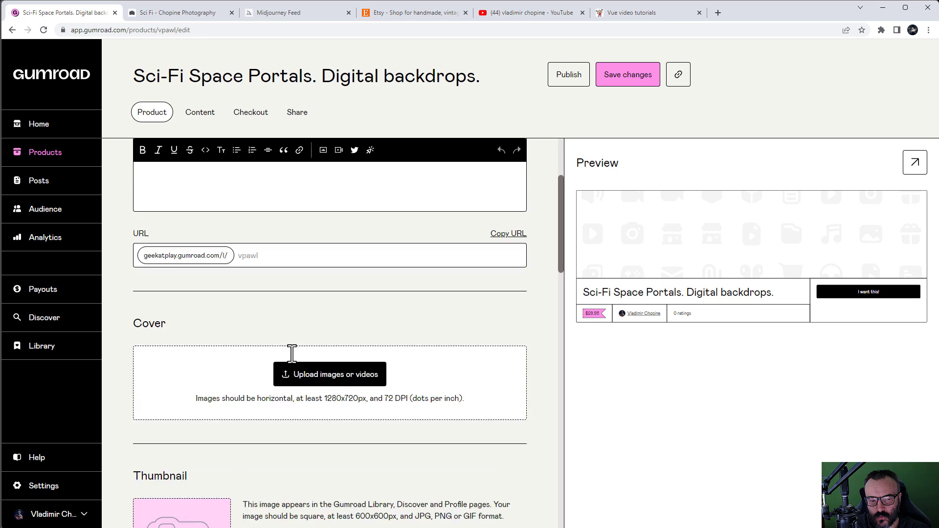
scroll(439, 375, "down", 2)
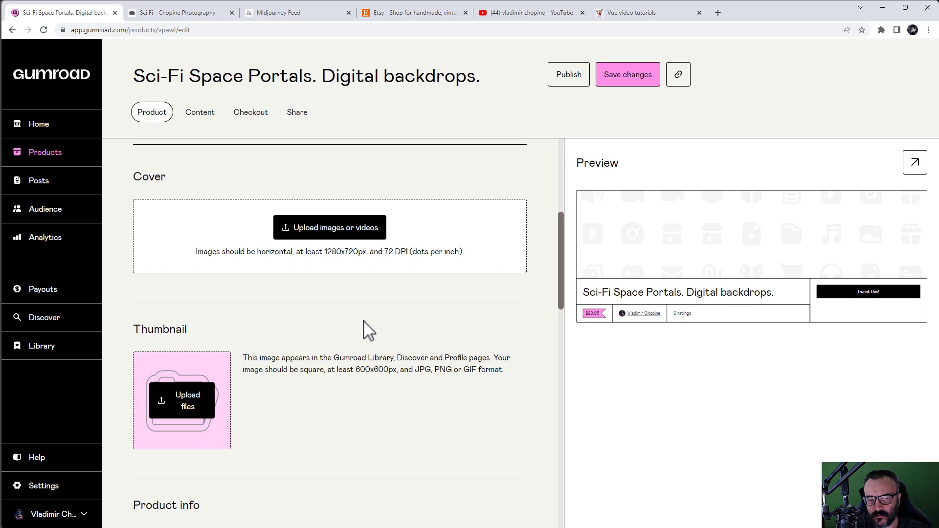
scroll(368, 331, "down", 10)
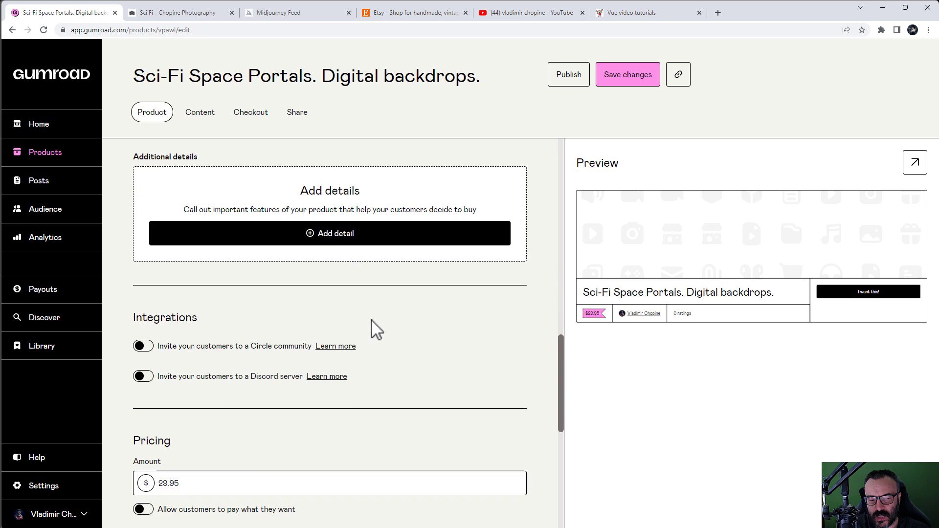
scroll(457, 369, "down", 5)
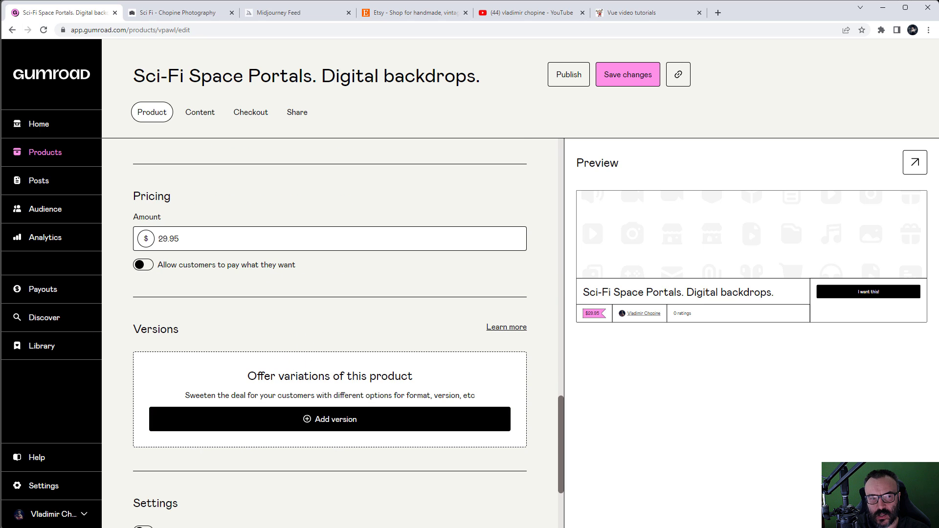
scroll(355, 307, "up", 2)
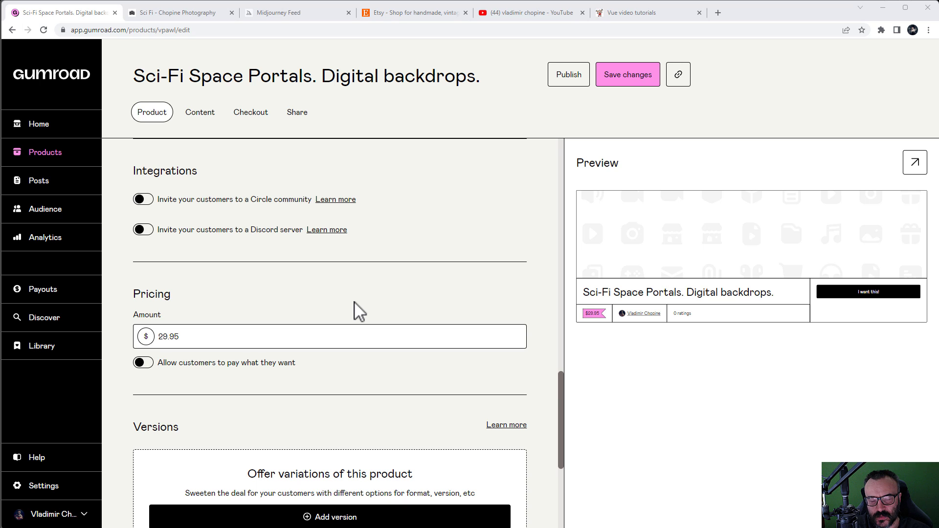
scroll(402, 308, "up", 12)
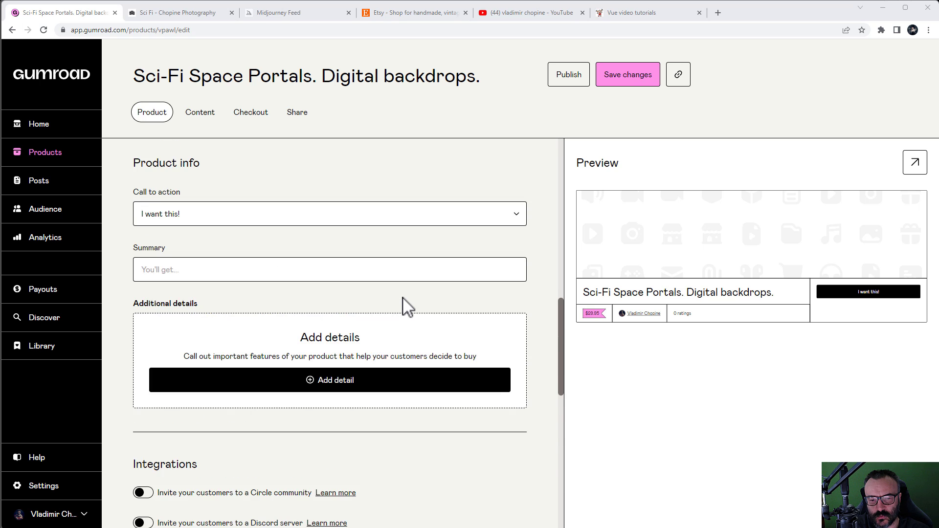
scroll(405, 305, "up", 3)
scroll(403, 298, "up", 2)
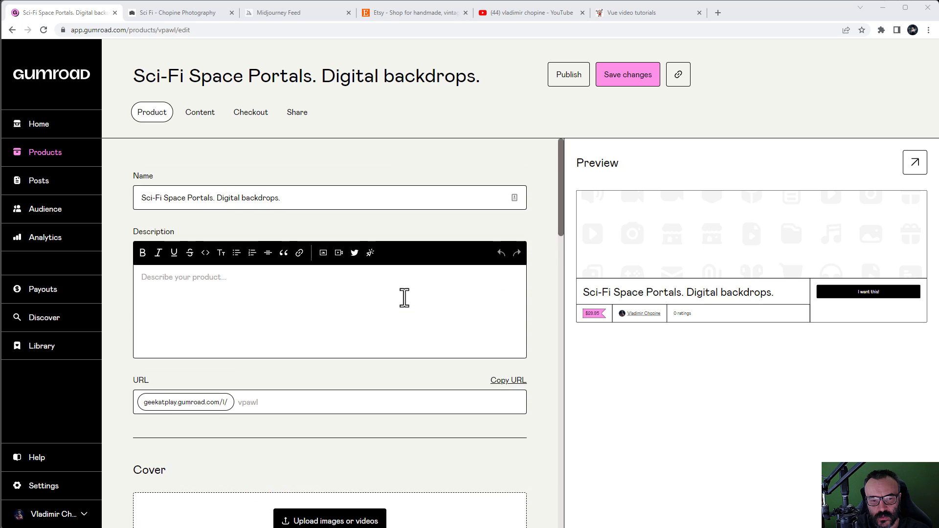
scroll(403, 298, "down", 2)
scroll(454, 274, "down", 1)
scroll(450, 268, "down", 4)
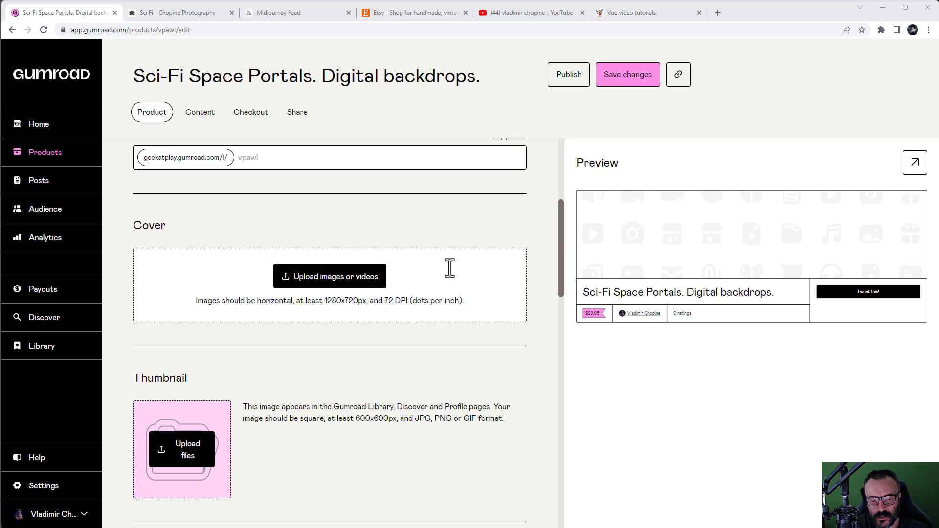
scroll(406, 278, "up", 1)
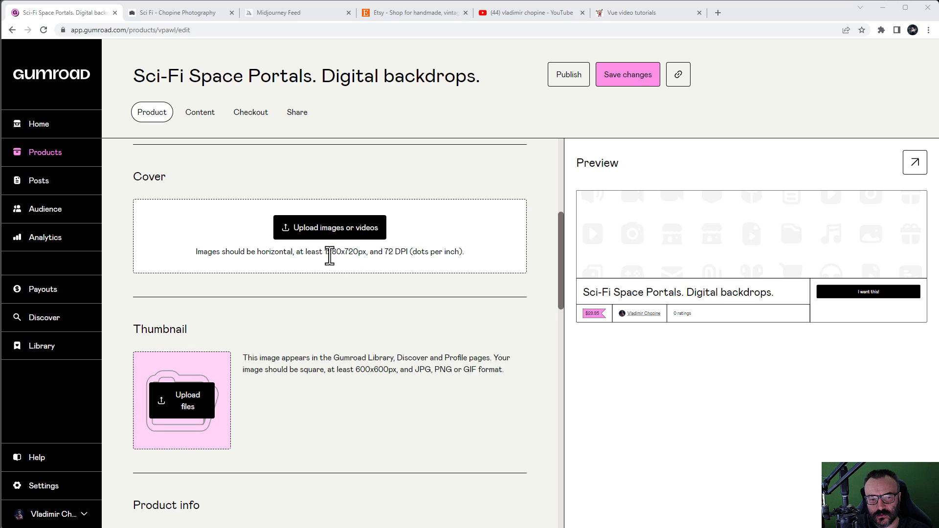
left_click_drag(324, 252, 366, 253)
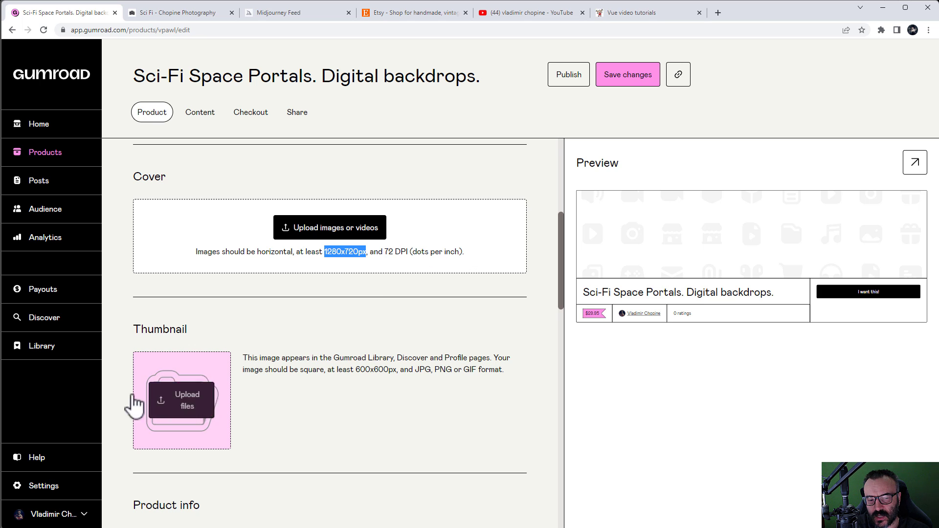
left_click_drag(263, 370, 414, 360)
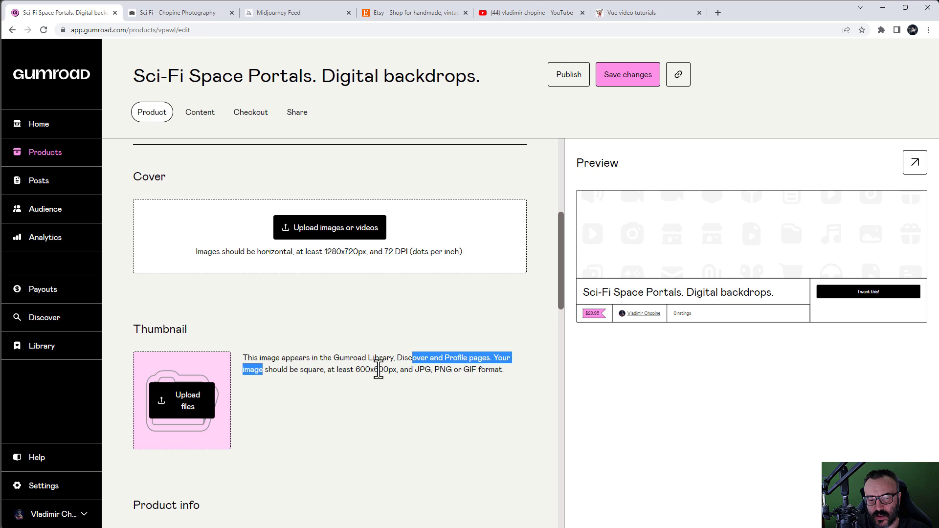
left_click(379, 369)
left_click_drag(356, 371, 388, 371)
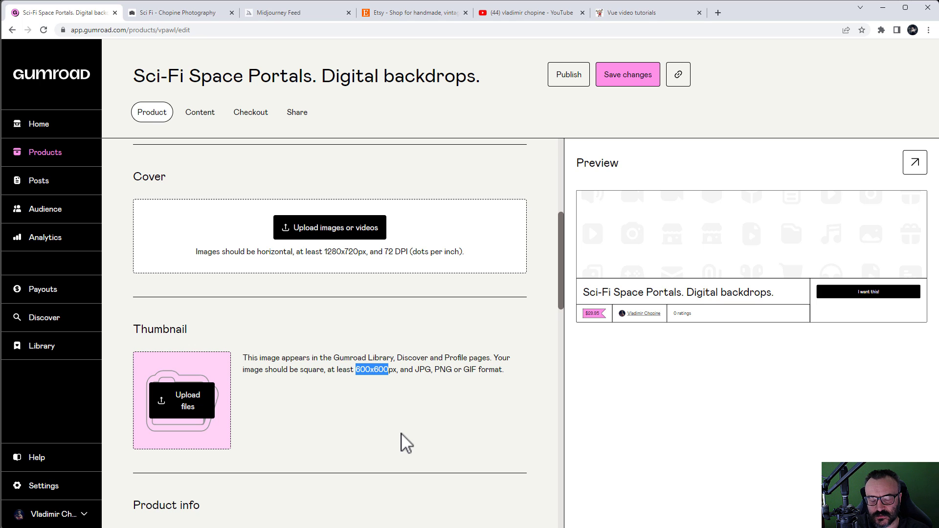
left_click(511, 417)
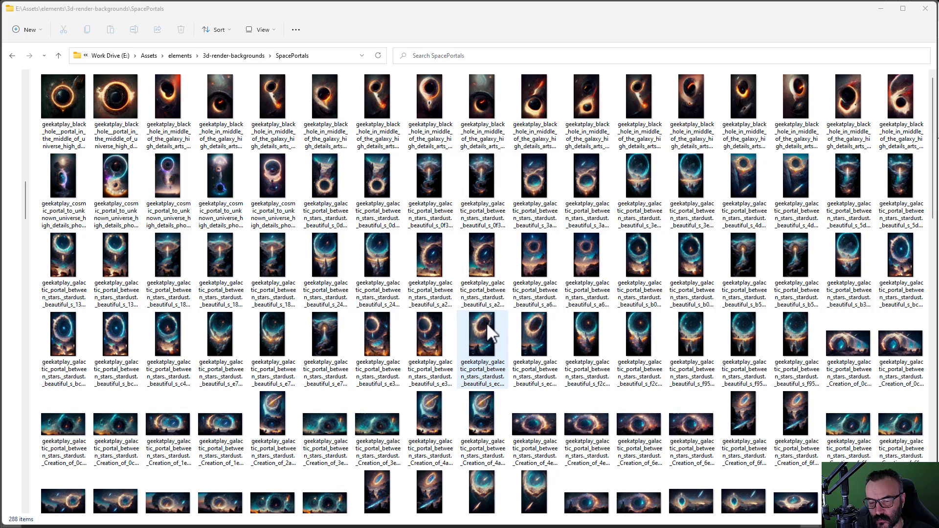
Step: Select a SpacePortals image and switch the folder view to Extra large icons
left_click(63, 100)
scroll(462, 352, "down", 10)
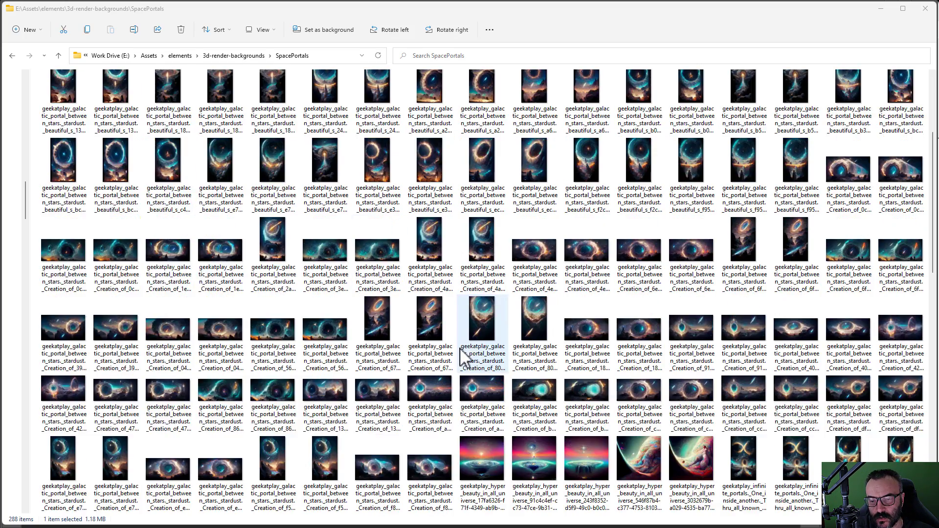
key("ctrl+a")
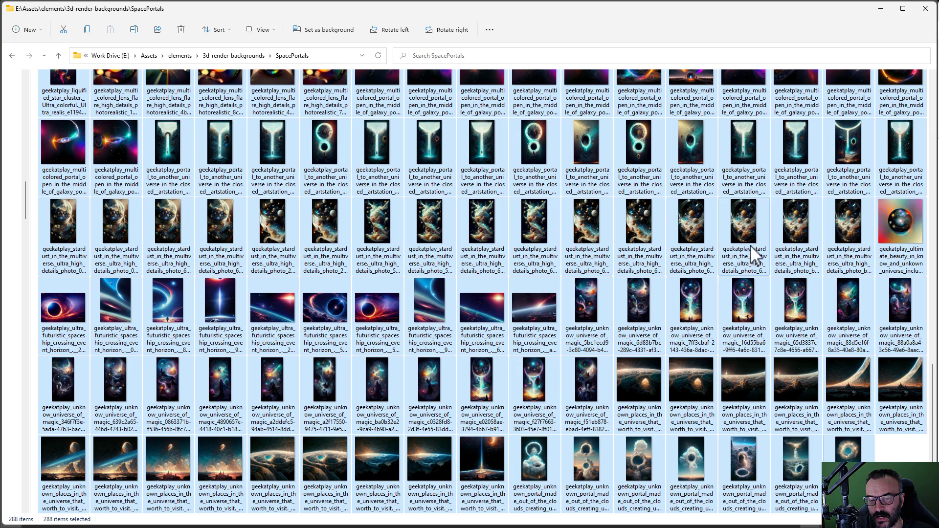
left_click(682, 225)
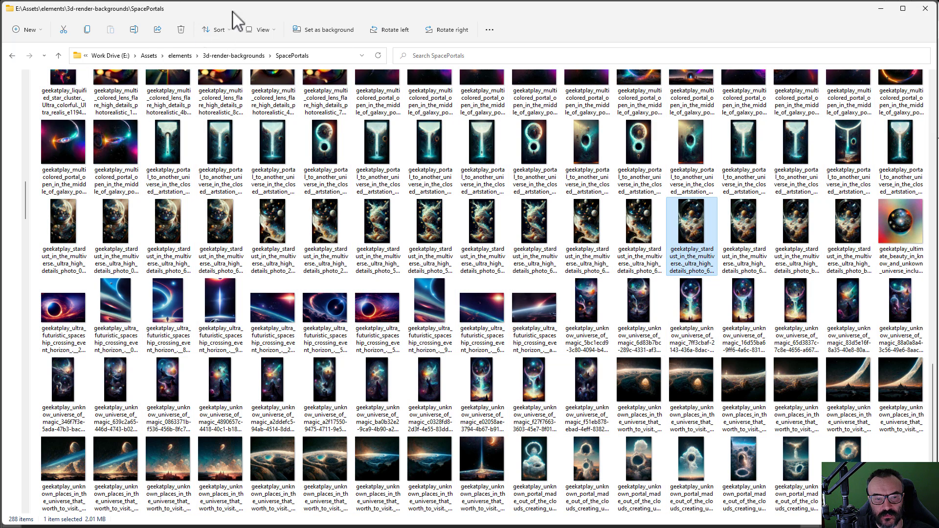
left_click(270, 32)
left_click(272, 53)
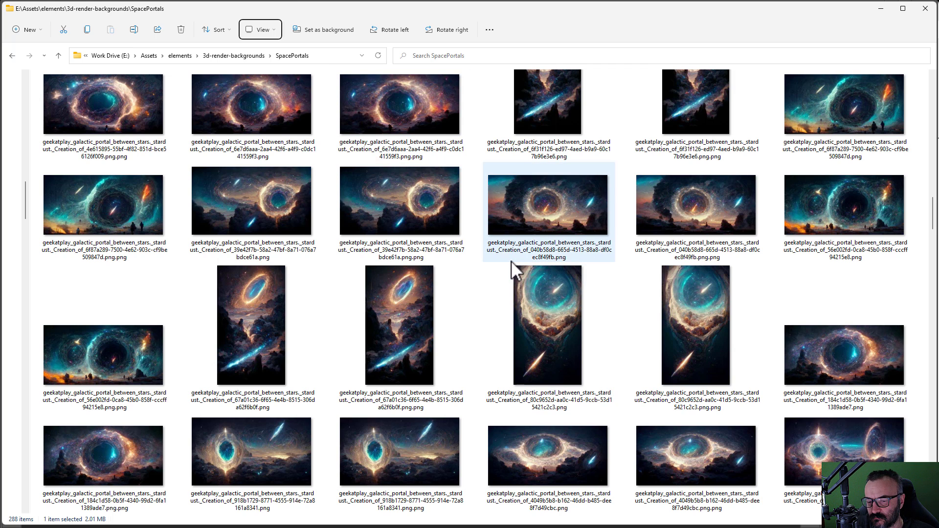
scroll(701, 361, "down", 8)
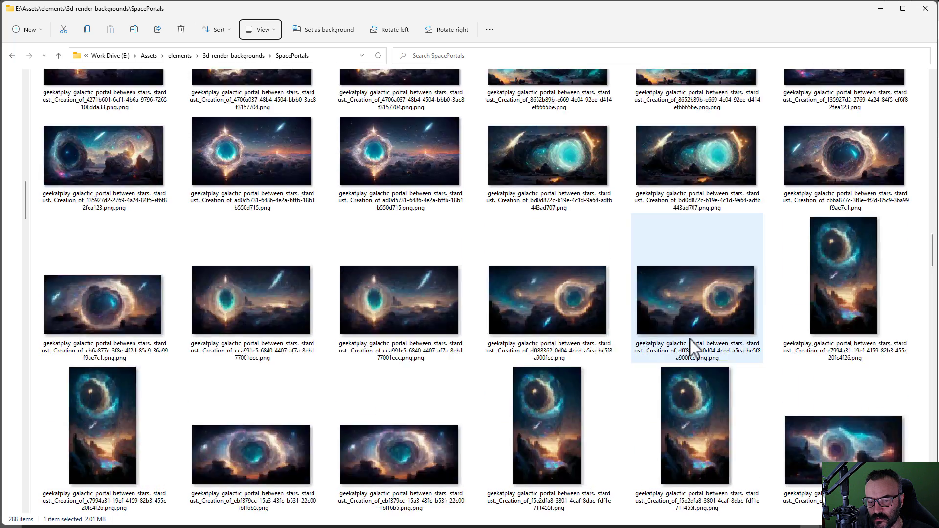
scroll(691, 264, "down", 3)
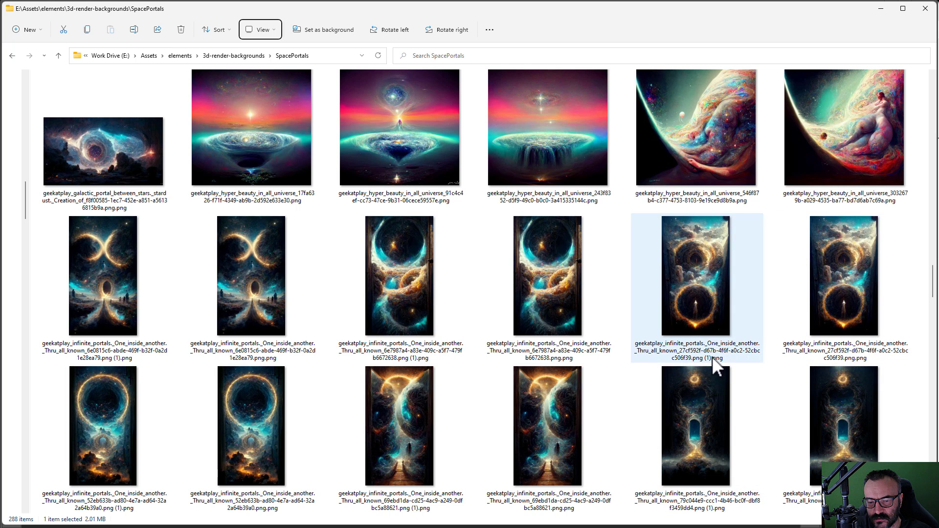
left_click(428, 309)
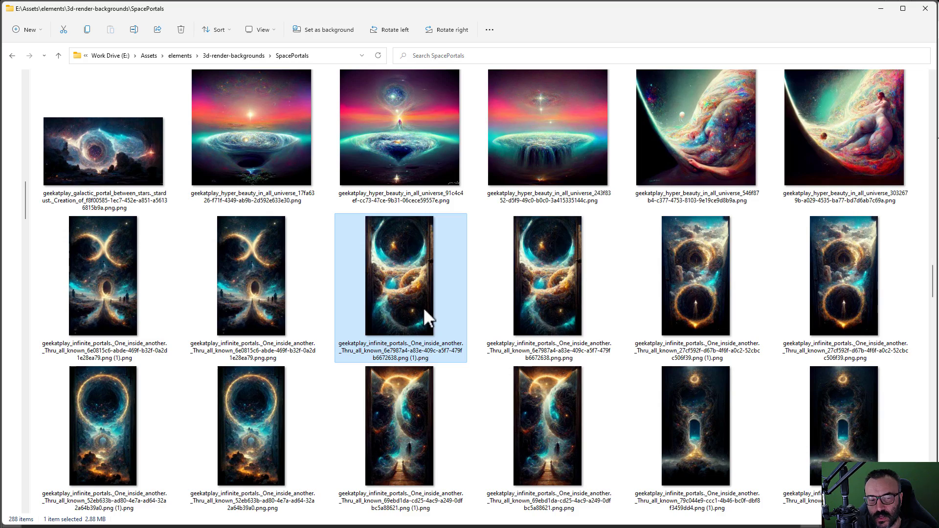
scroll(423, 307, "up", 15)
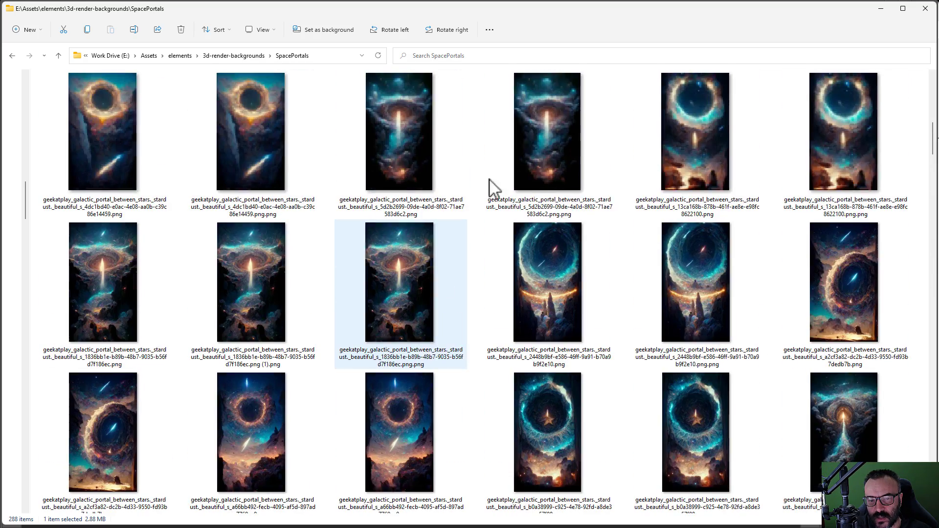
scroll(622, 279, "up", 5)
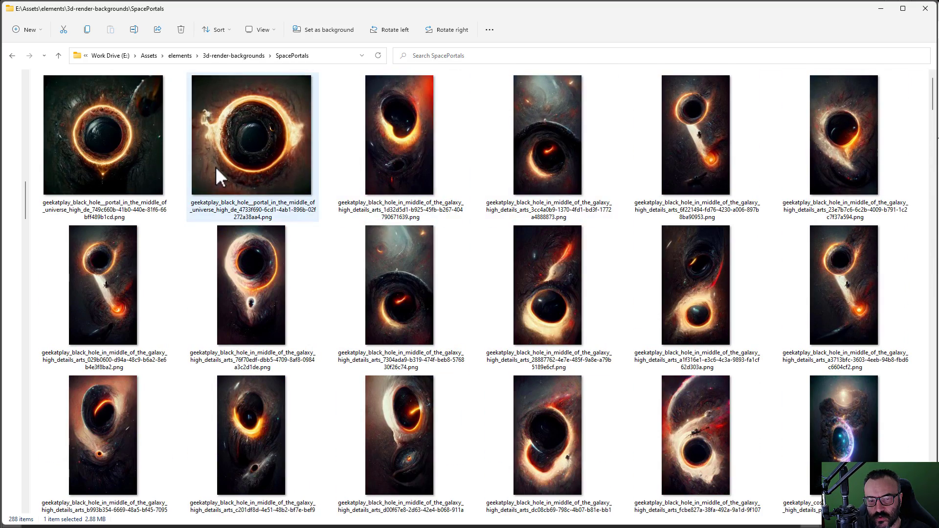
scroll(549, 256, "down", 2)
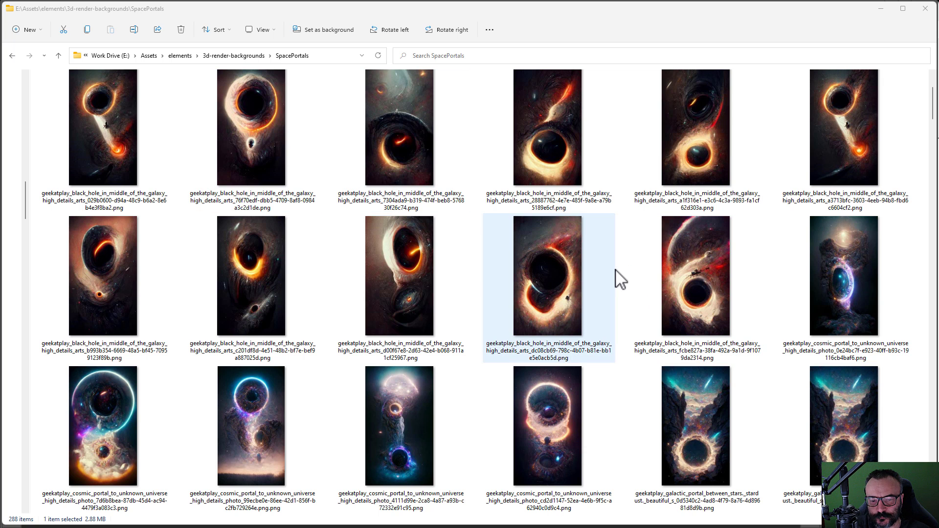
scroll(620, 279, "down", 2)
scroll(620, 279, "down", 4)
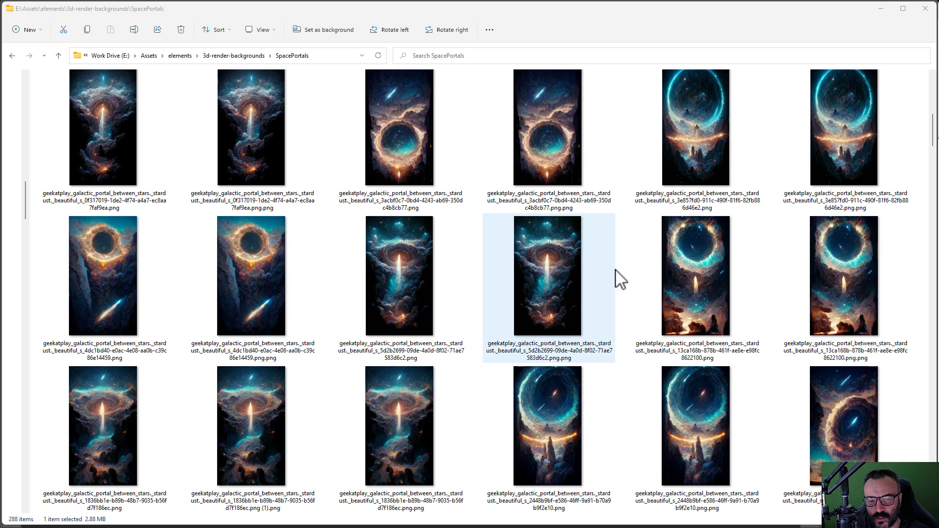
scroll(620, 279, "down", 2)
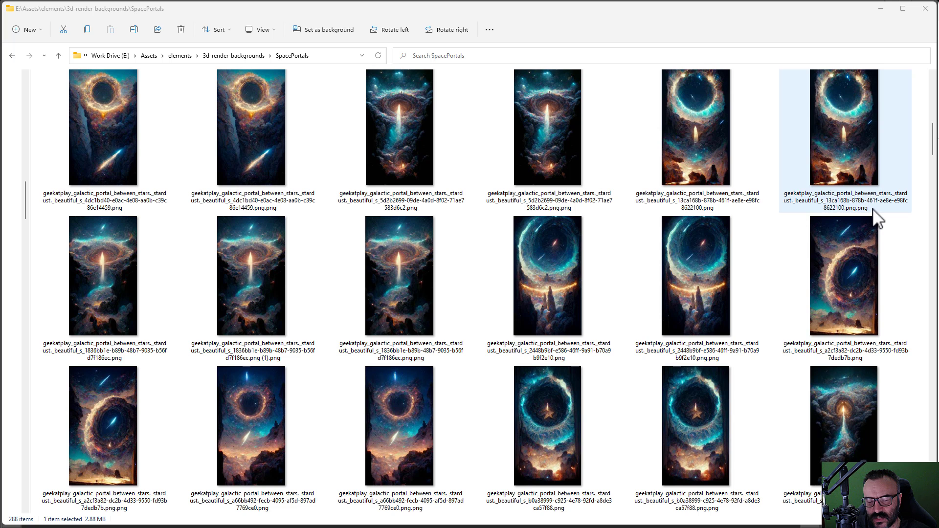
scroll(612, 299, "down", 4)
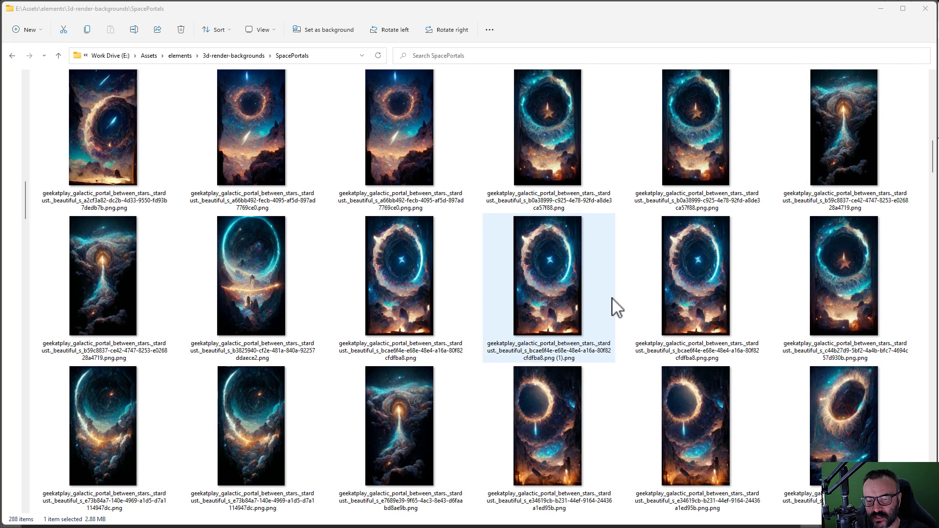
left_click(535, 301)
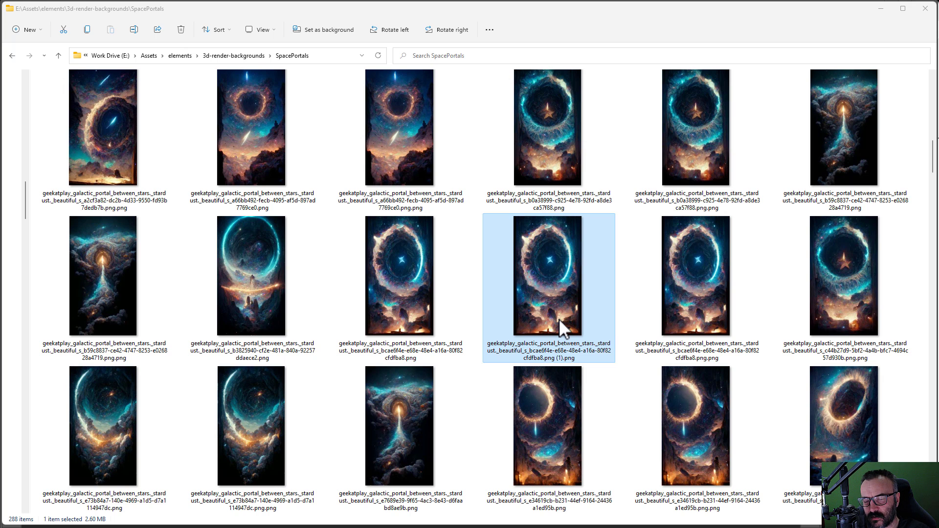
left_click(395, 284)
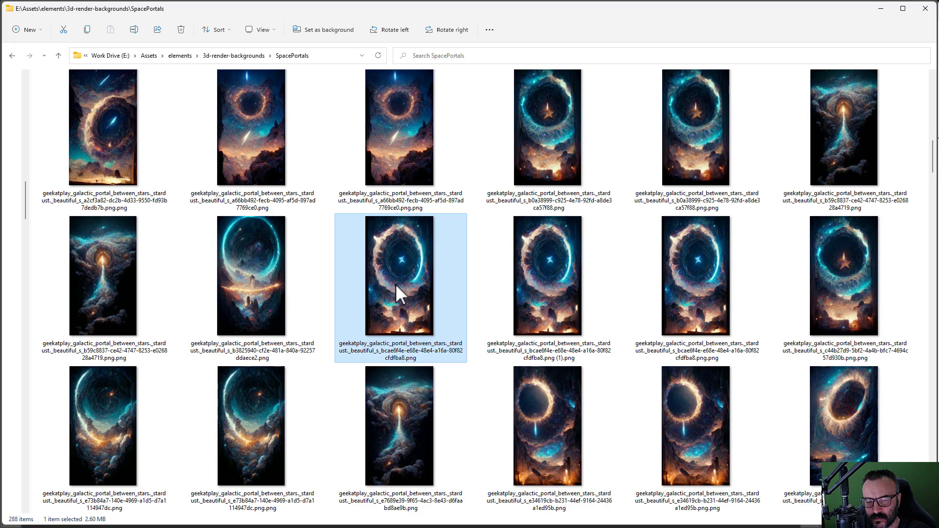
scroll(482, 286, "up", 2)
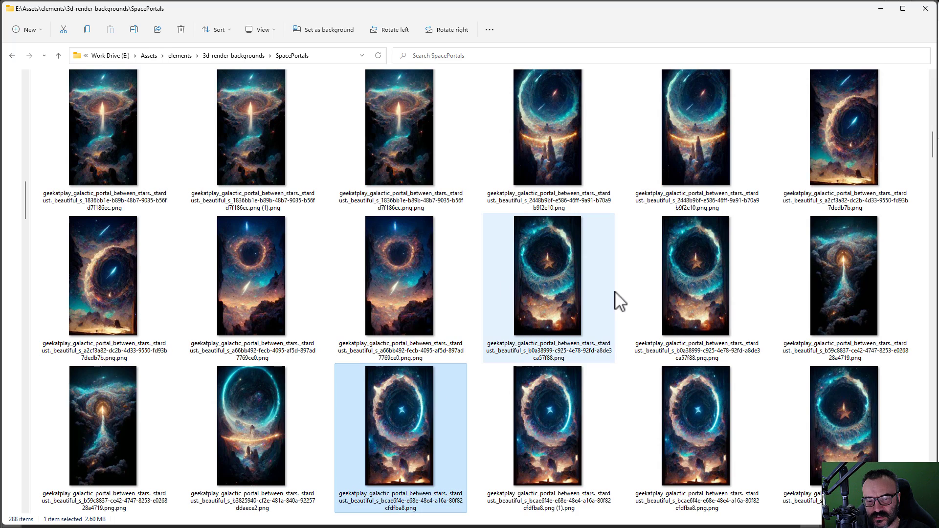
scroll(614, 304, "down", 2)
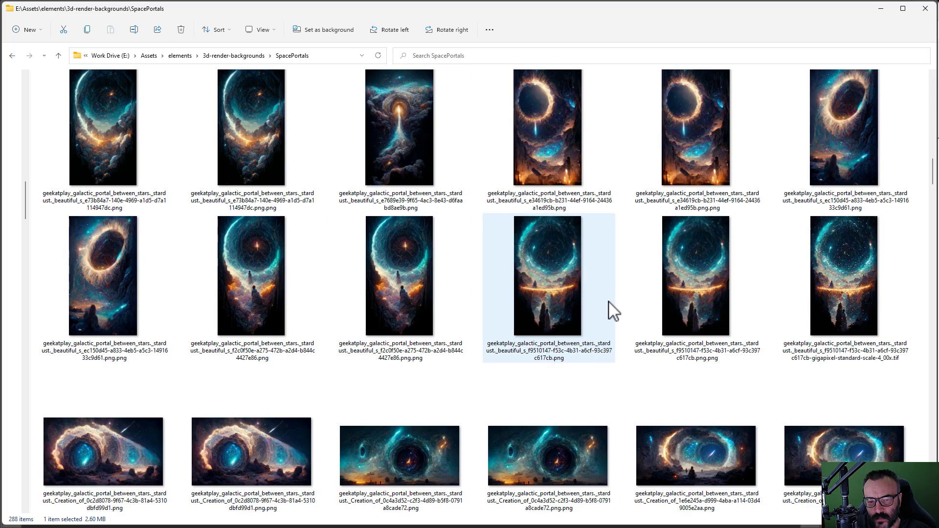
scroll(613, 311, "up", 2)
scroll(613, 310, "up", 4)
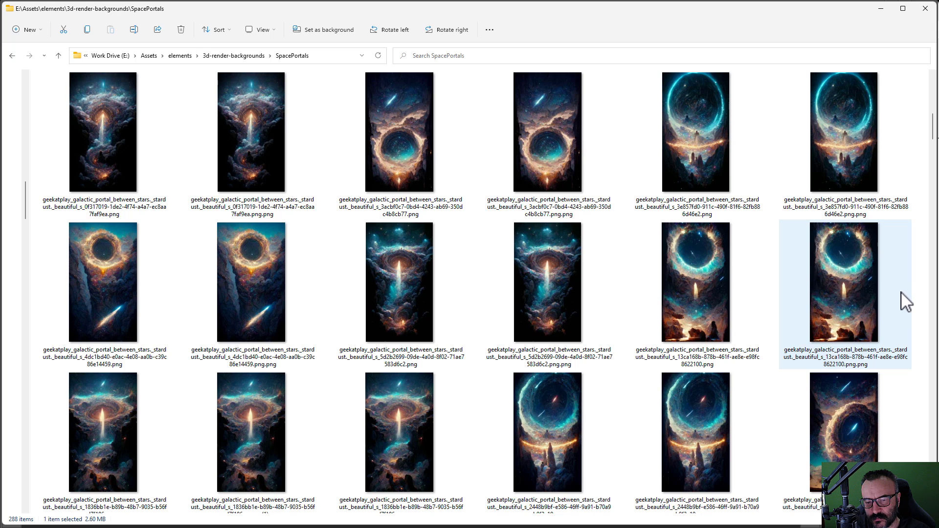
Step: Delete the duplicate orange-ring, glowing blue ring and .png.png portal images
left_click(855, 287)
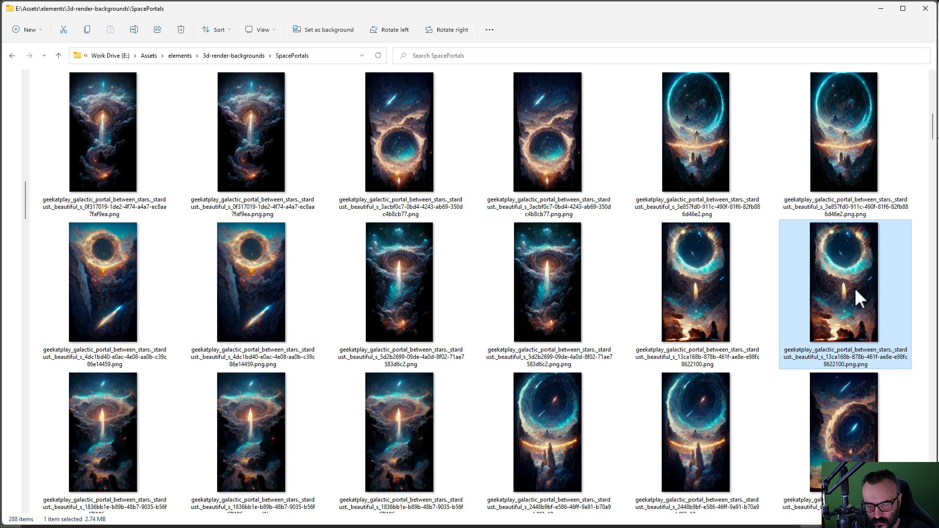
key("Delete")
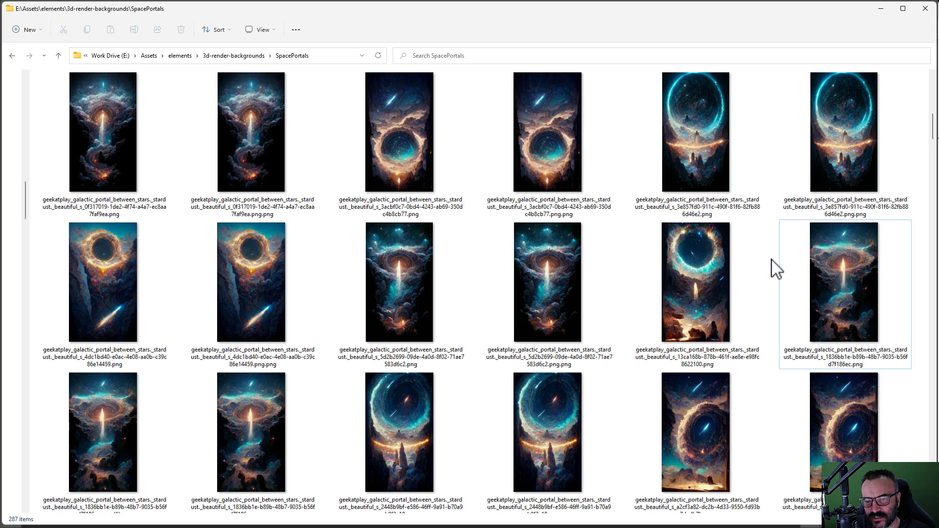
left_click(876, 163)
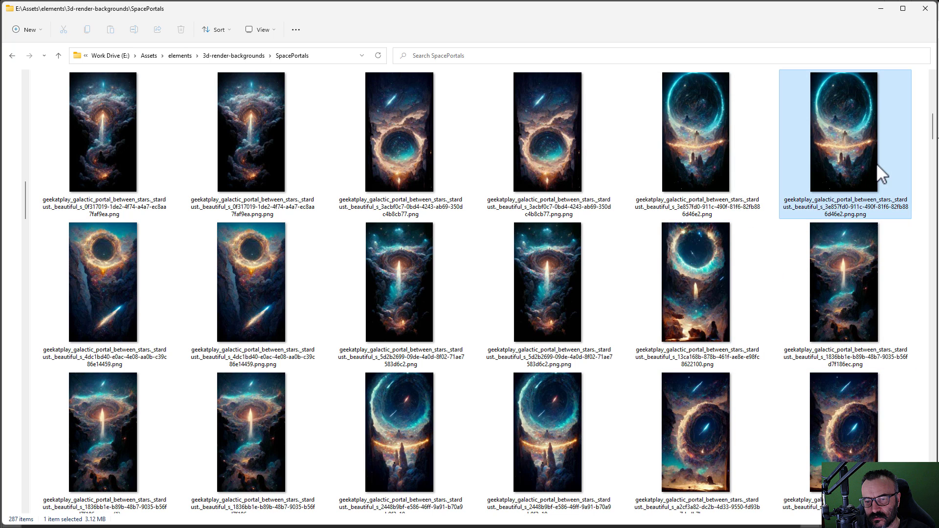
key("Delete")
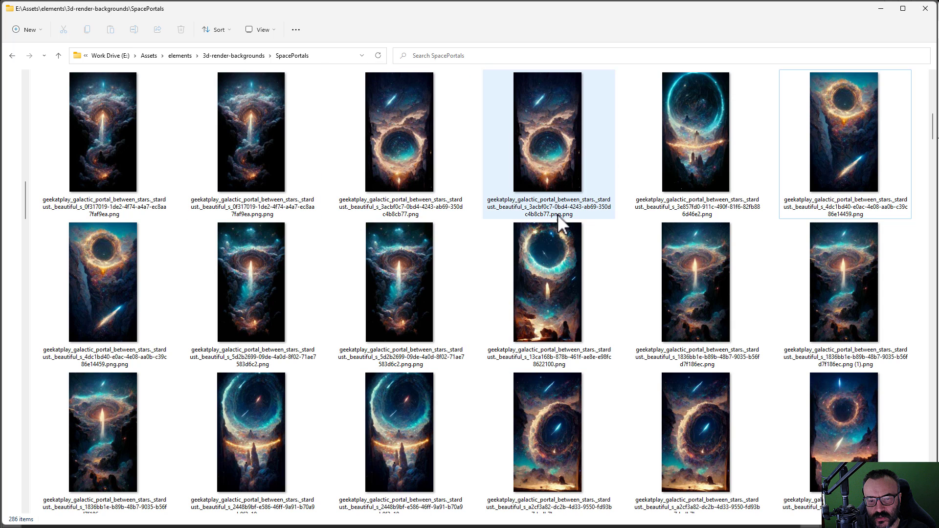
left_click(579, 156)
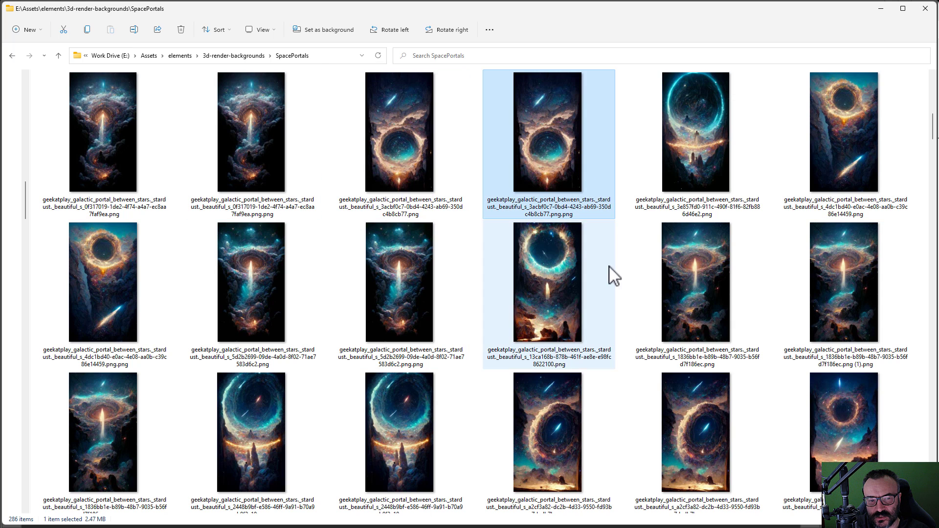
key("Delete")
Step: Delete the three light-beam portal duplicates and one more .png.png portal copy
left_click(246, 155)
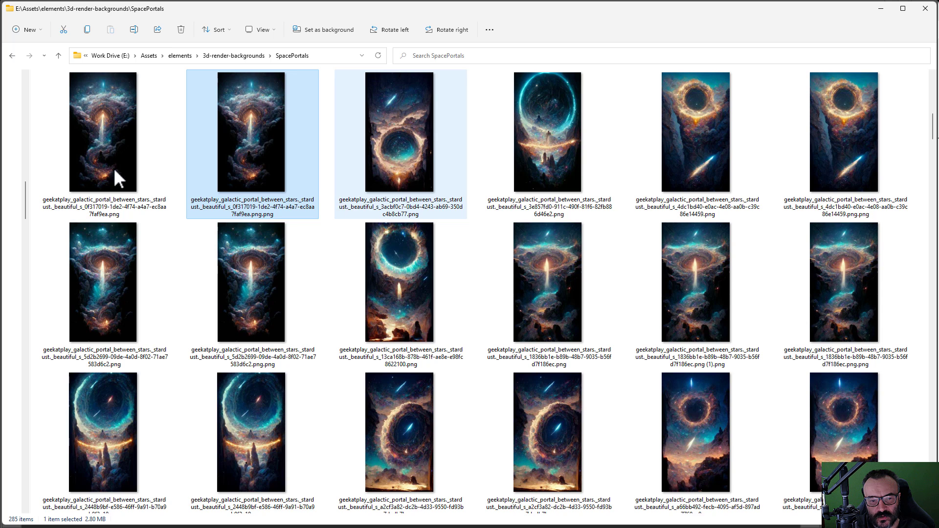
key("Delete")
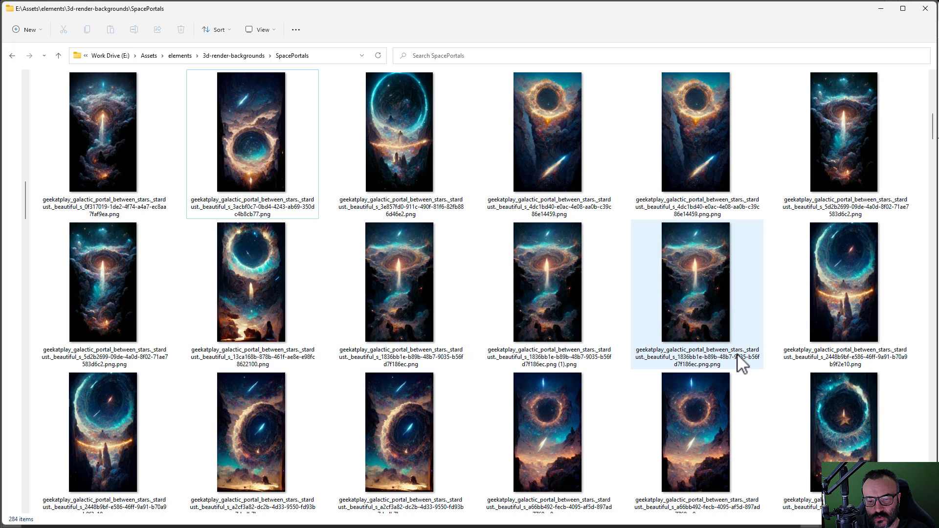
left_click(553, 332)
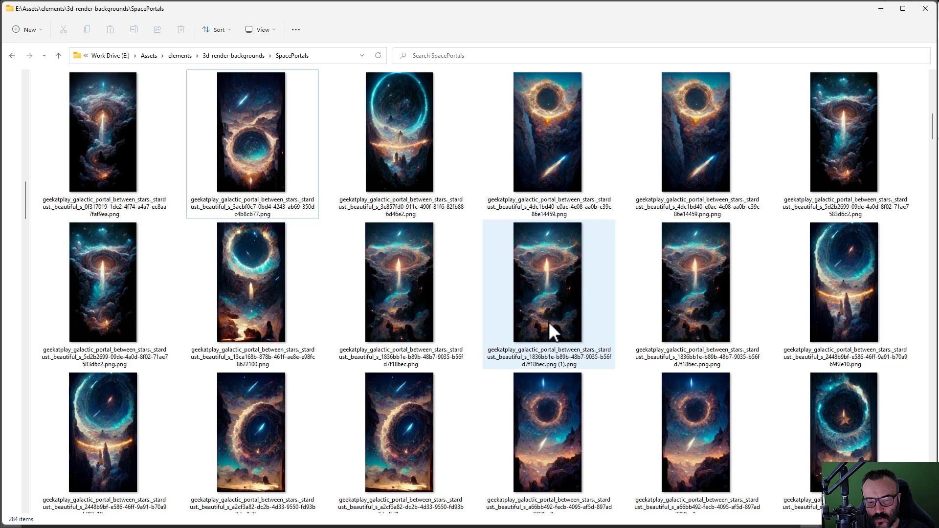
key("Delete")
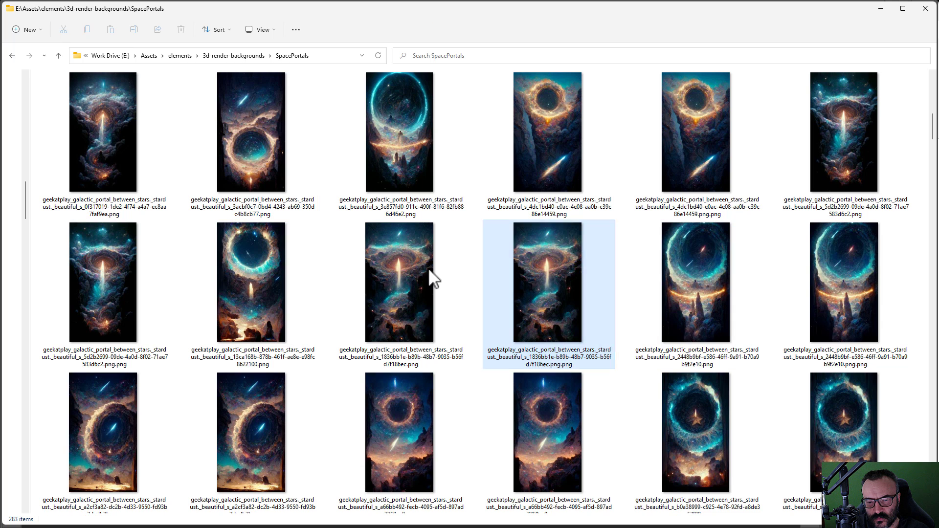
left_click(547, 295)
key("Delete")
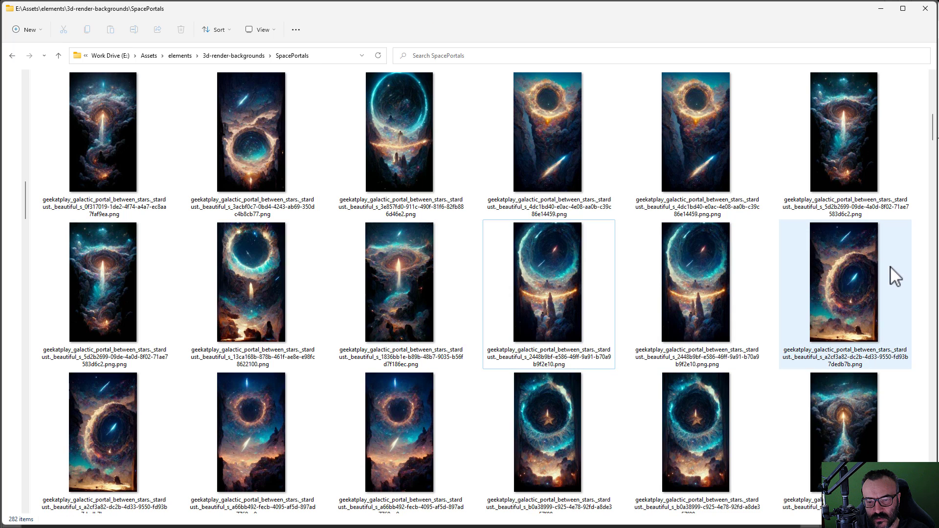
left_click(708, 315)
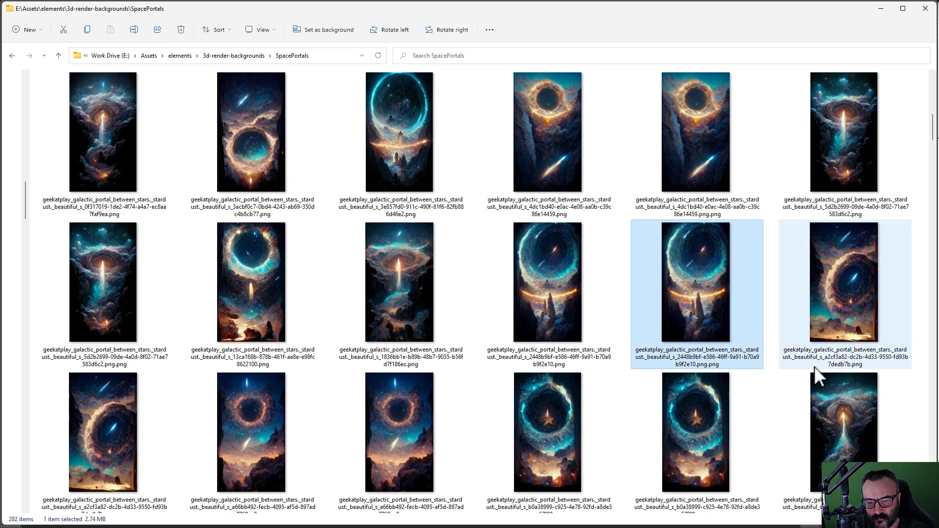
key("Delete")
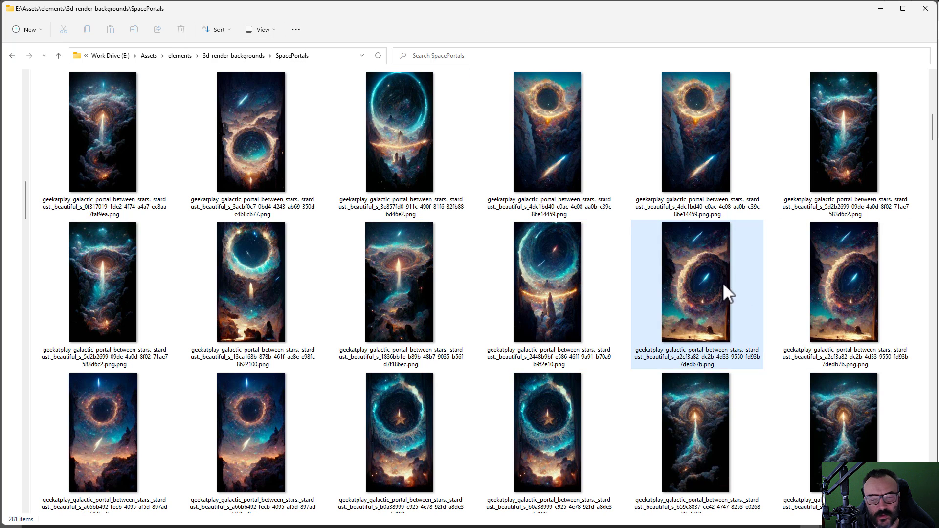
Step: Find and delete two more portal duplicates with doubled .png.png extensions
scroll(843, 379, "up", 10)
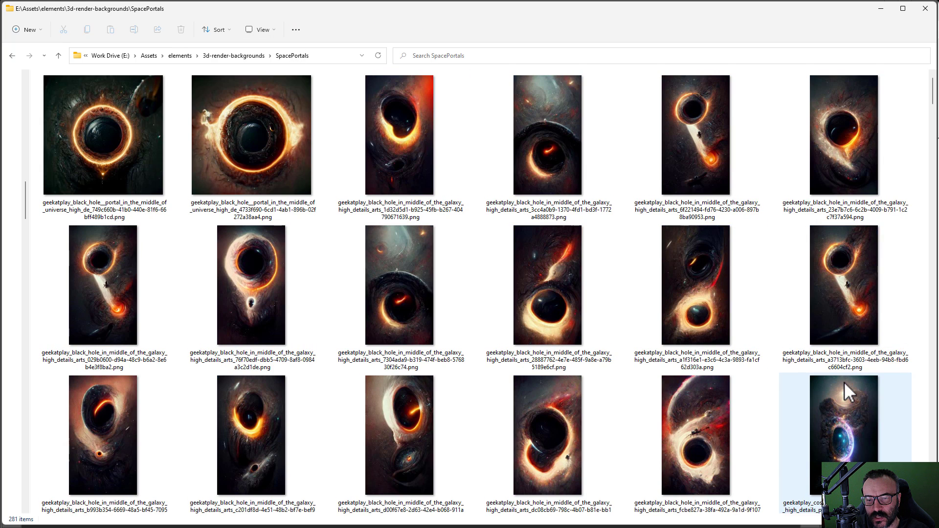
scroll(793, 294, "down", 10)
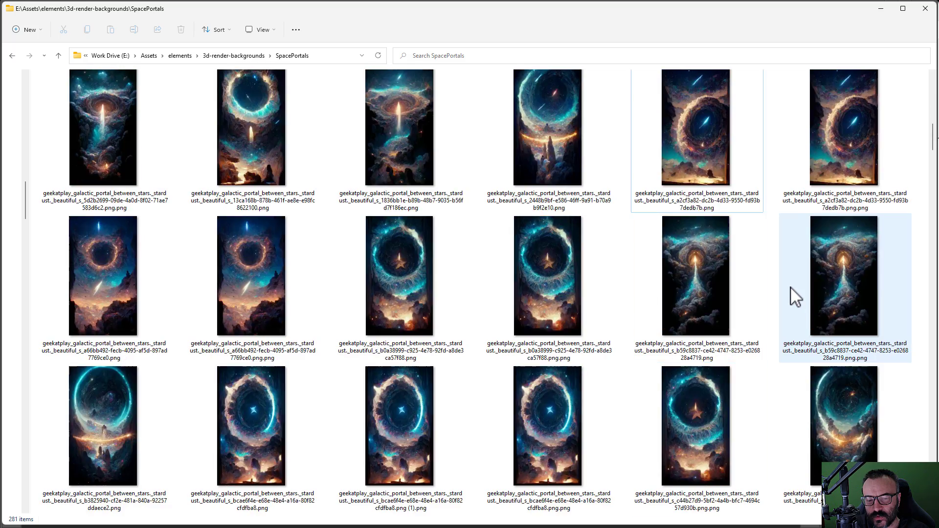
scroll(795, 296, "down", 12)
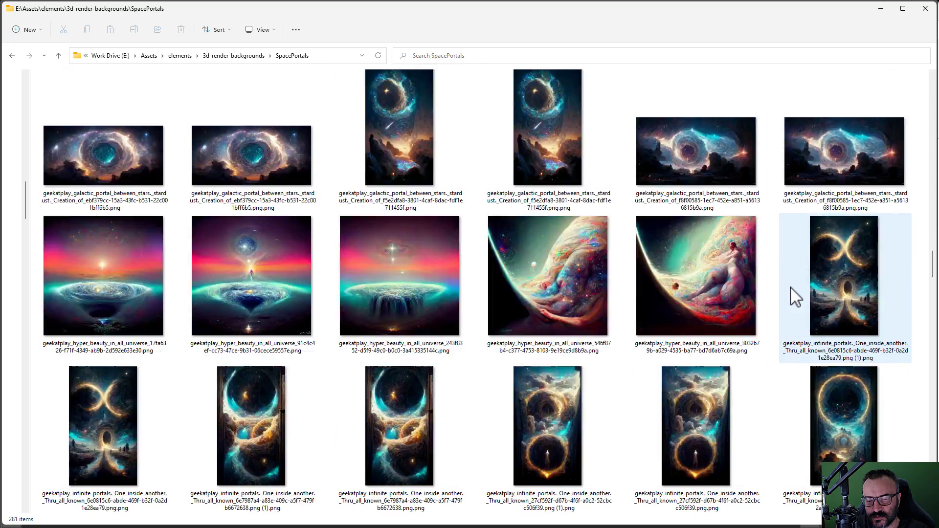
scroll(794, 295, "down", 15)
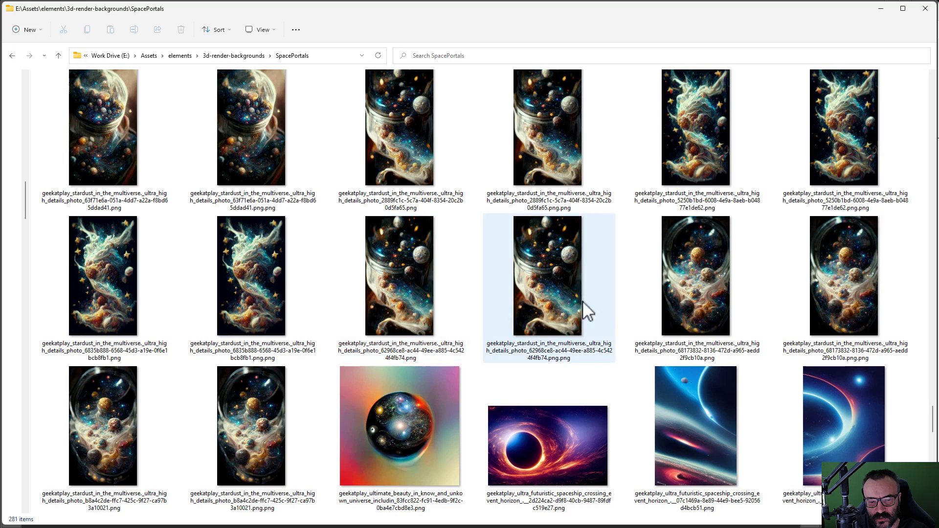
scroll(748, 344, "down", 3)
scroll(753, 349, "down", 10)
scroll(752, 350, "up", 20)
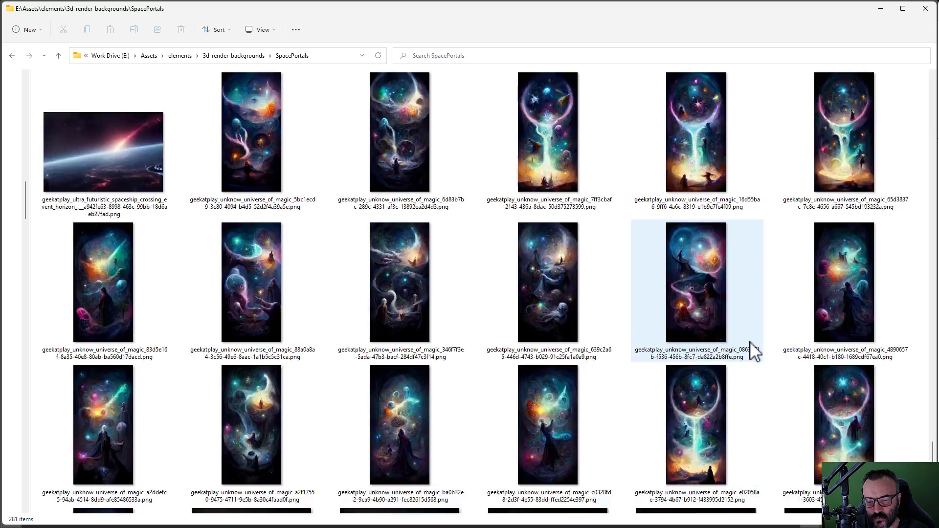
scroll(753, 349, "up", 20)
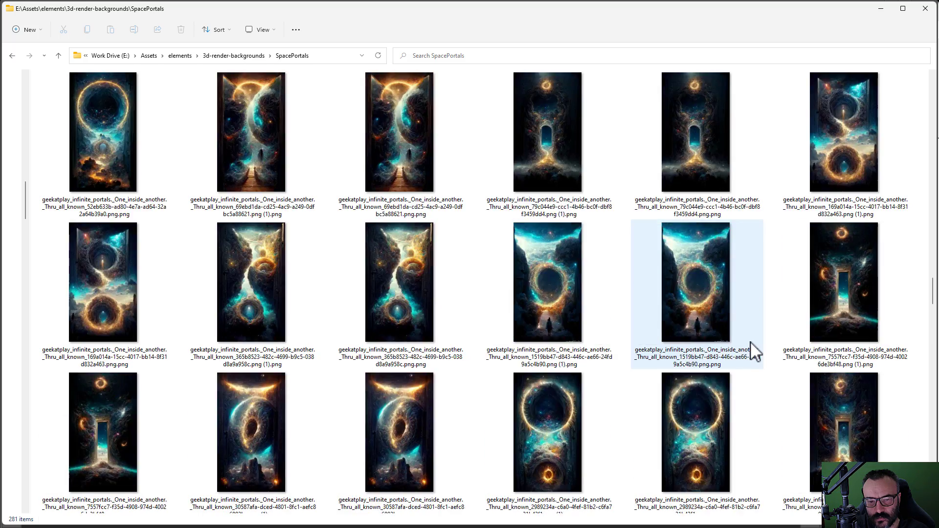
scroll(753, 350, "up", 10)
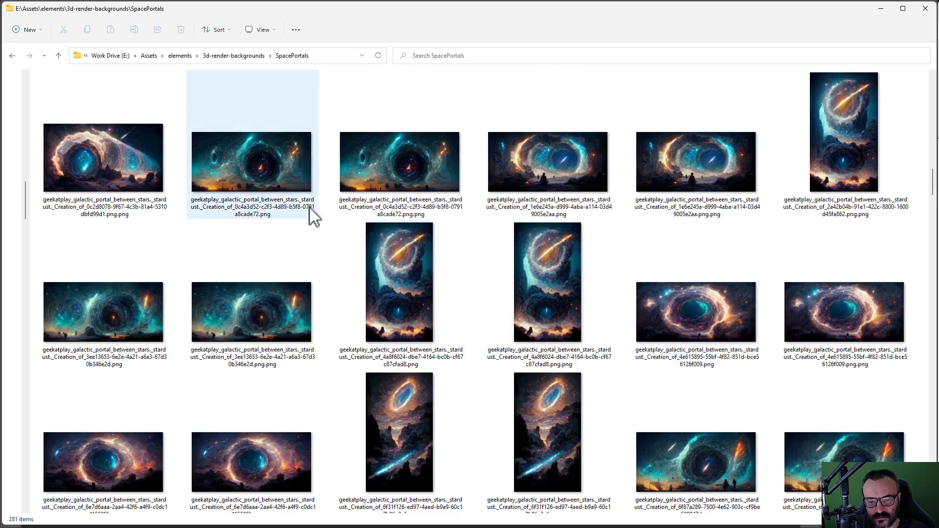
scroll(667, 236, "up", 10)
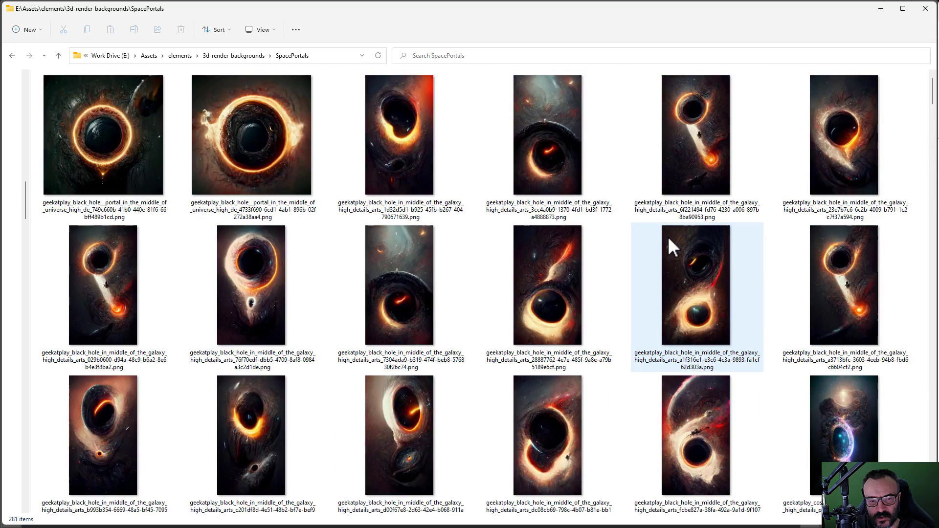
scroll(667, 236, "down", 9)
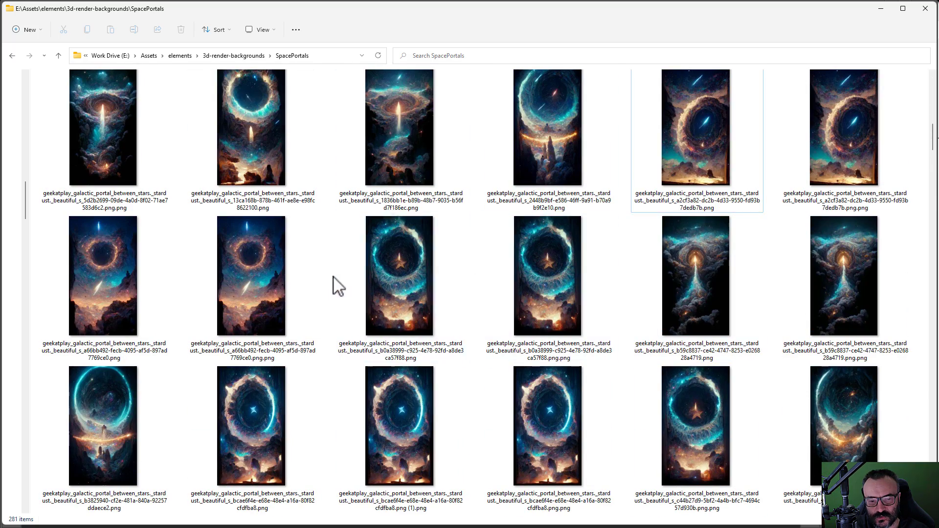
left_click(543, 310)
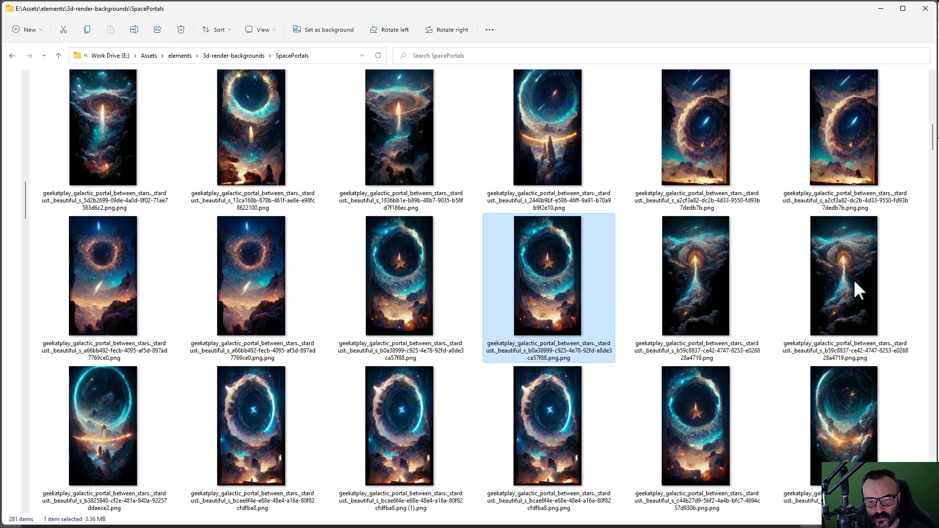
key("Delete")
left_click(751, 303)
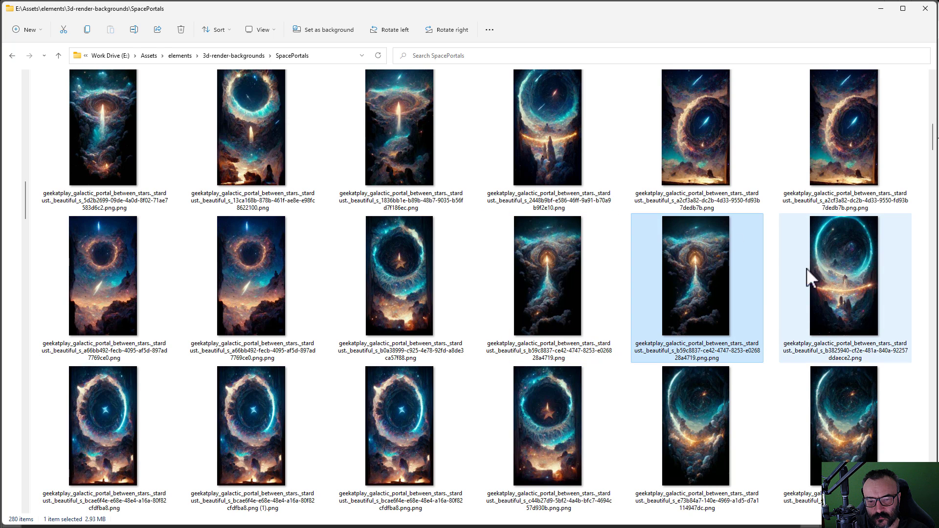
key("Delete")
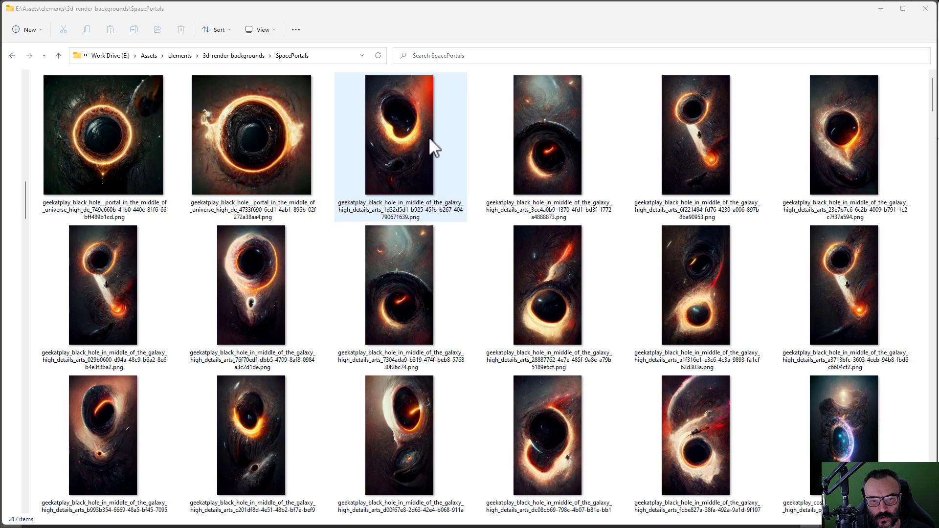
scroll(428, 137, "down", 3)
scroll(420, 139, "up", 3)
left_click(145, 142)
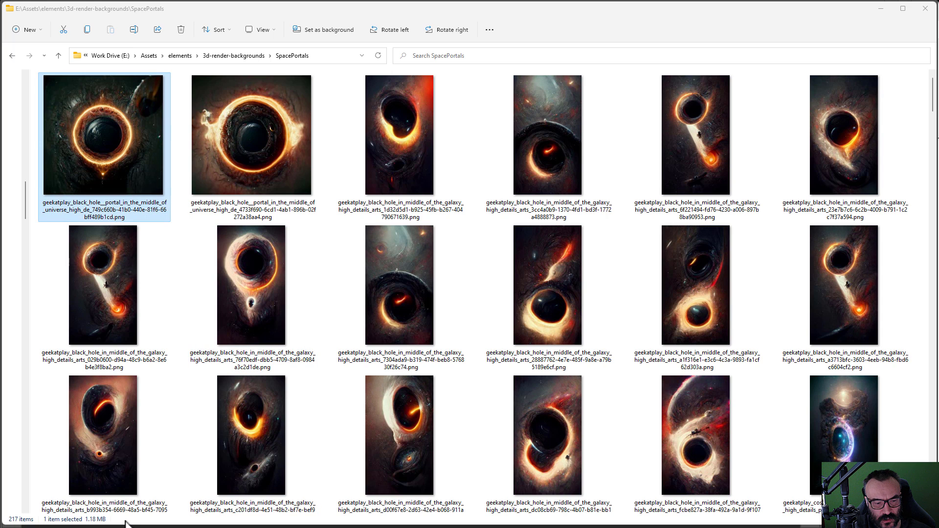
left_click(285, 156)
left_click(140, 132)
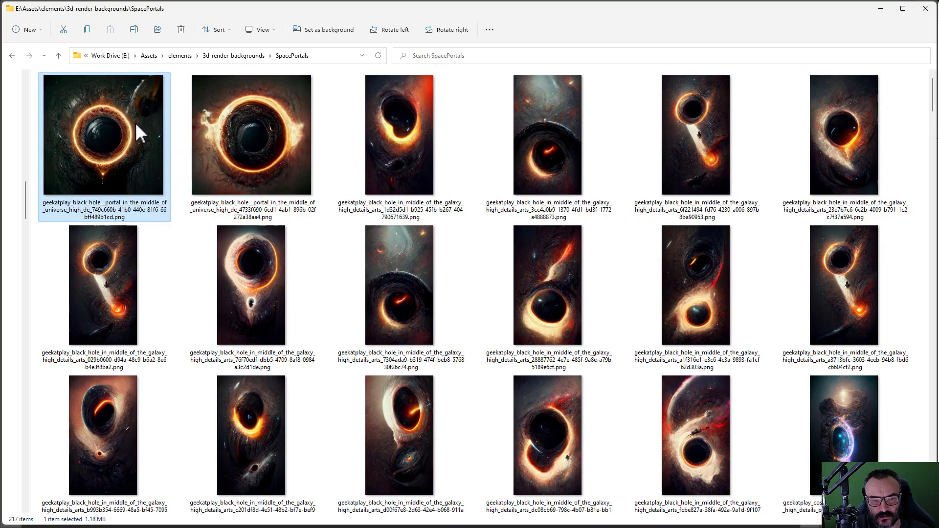
scroll(792, 287, "down", 5)
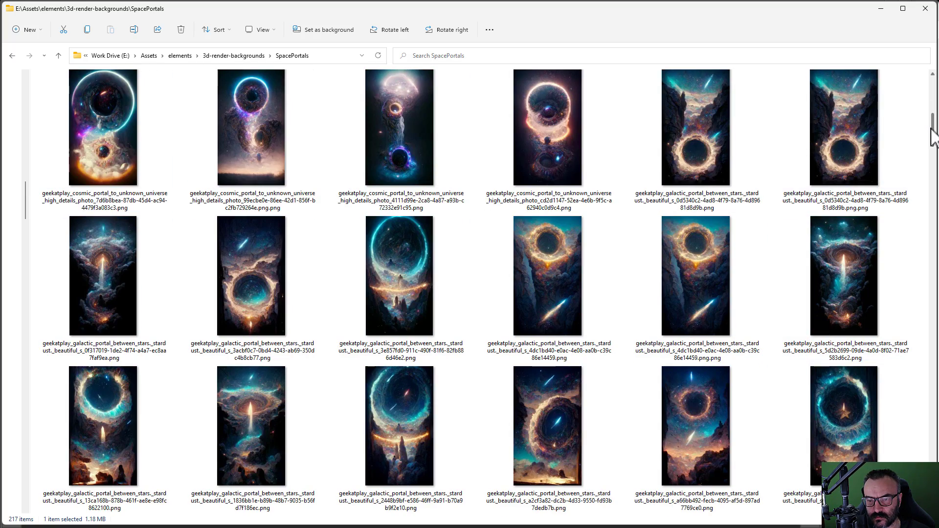
scroll(931, 132, "down", 10)
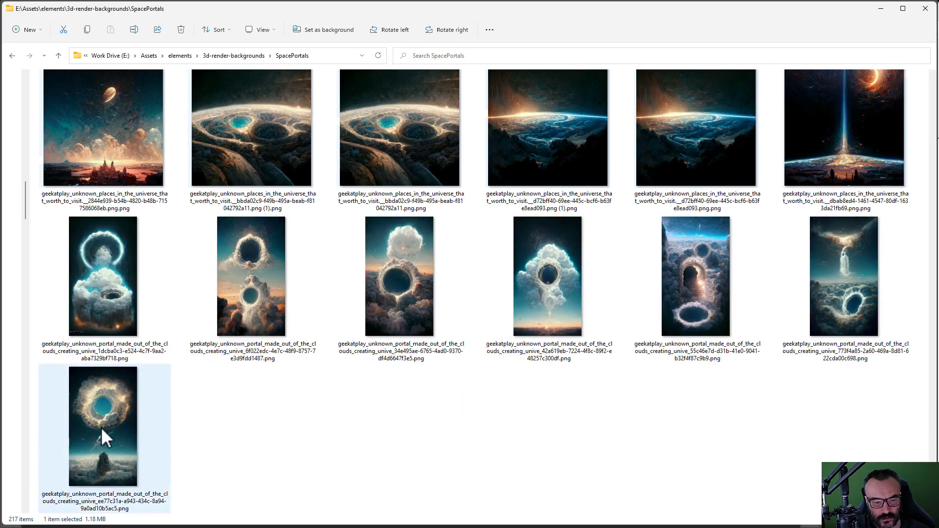
key("ctrl+a")
left_click(329, 440)
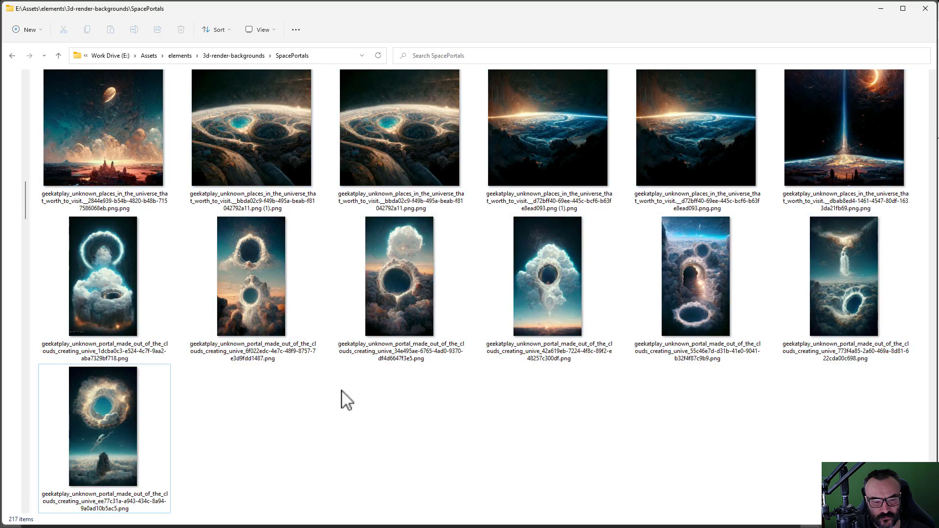
scroll(430, 389, "up", 20)
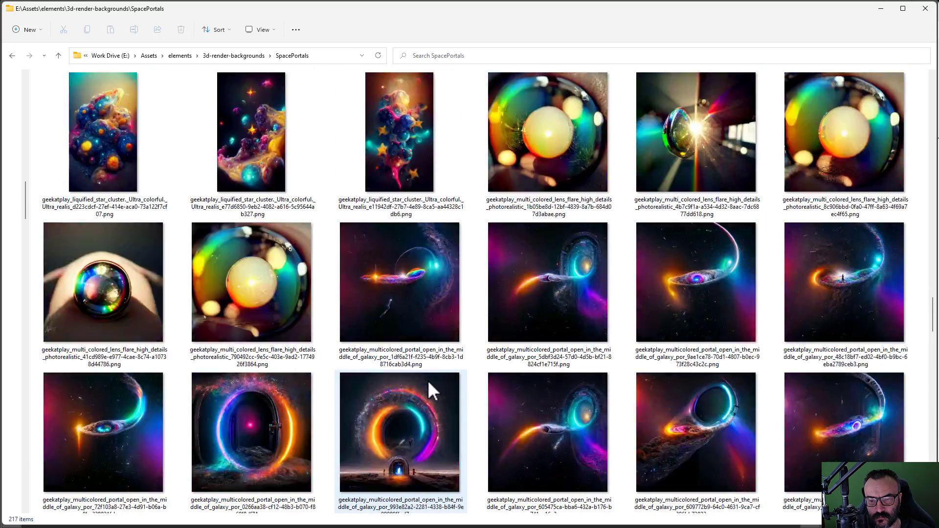
scroll(429, 384, "up", 20)
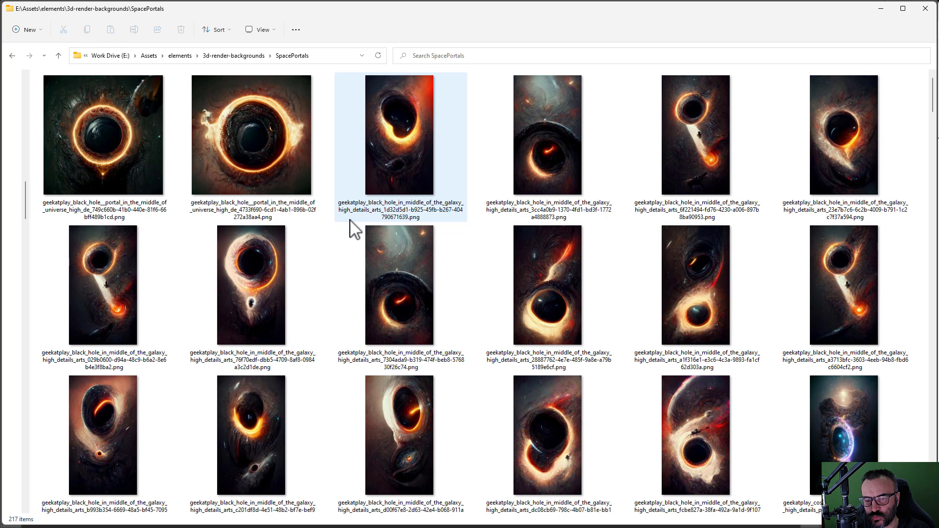
Step: Inspect a few black-hole and cosmic portal images, then select all 217 files
scroll(425, 195, "down", 1)
left_click(433, 220)
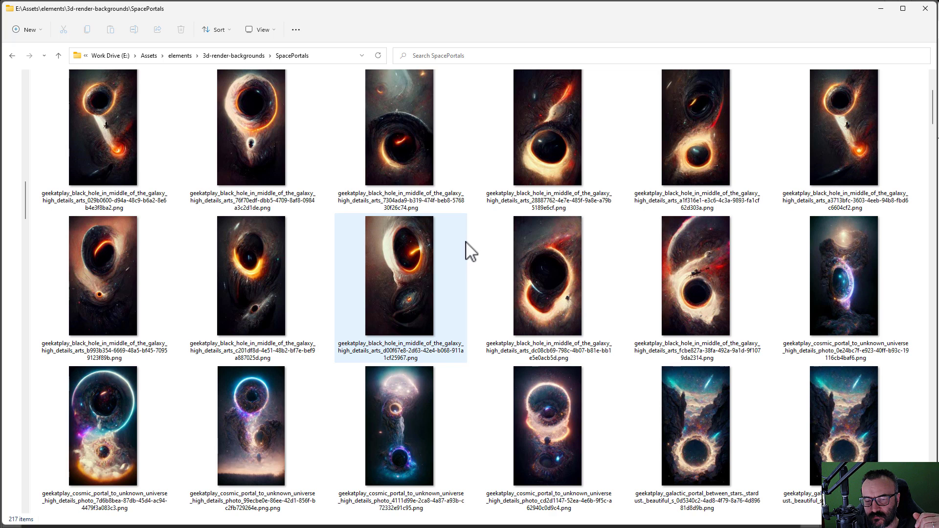
scroll(488, 264, "down", 1)
left_click(553, 264)
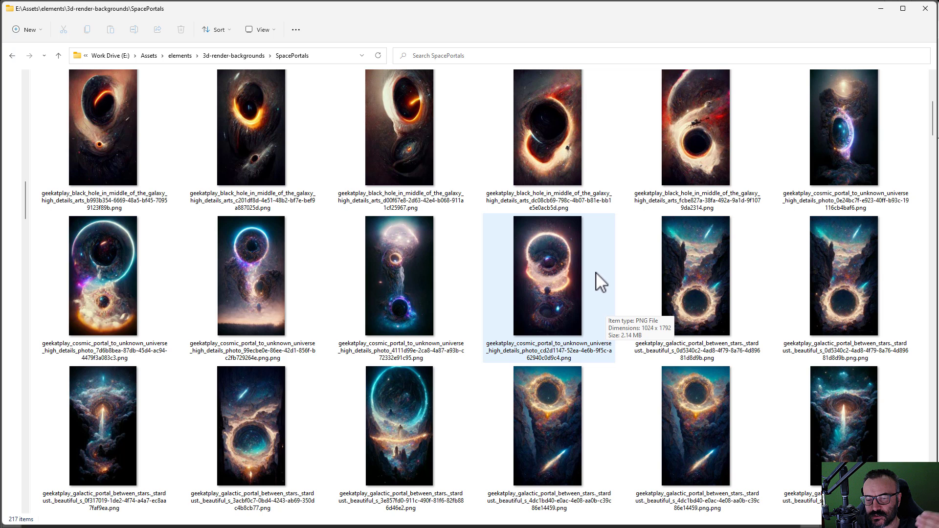
scroll(600, 283, "up", 2)
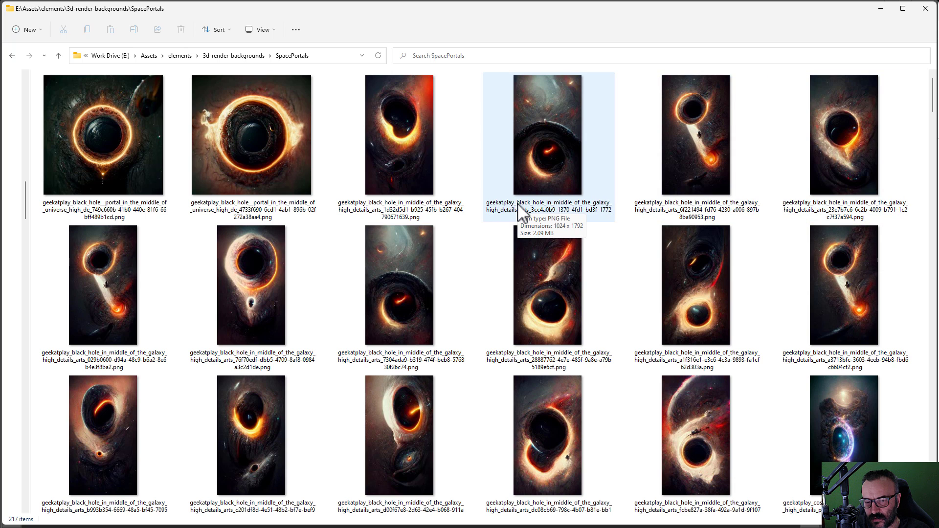
left_click(498, 212)
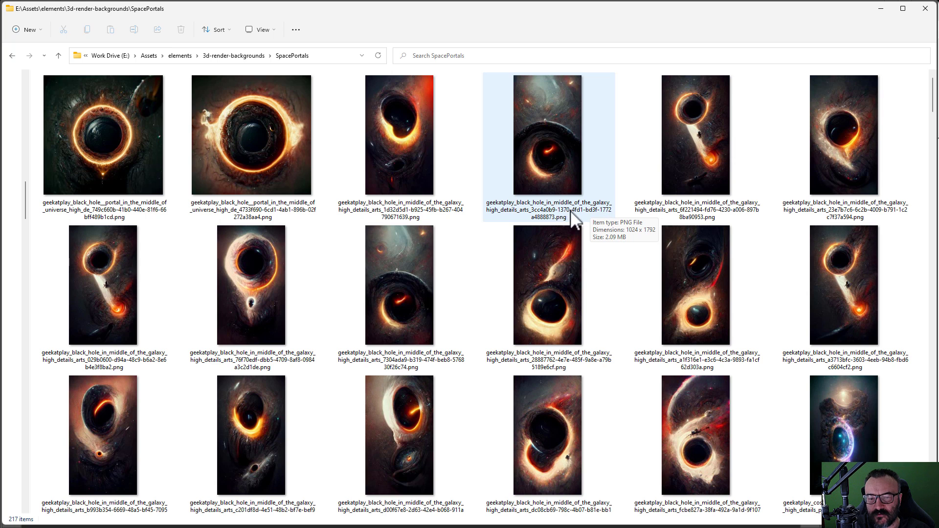
left_click(148, 156)
scroll(568, 335, "down", 20)
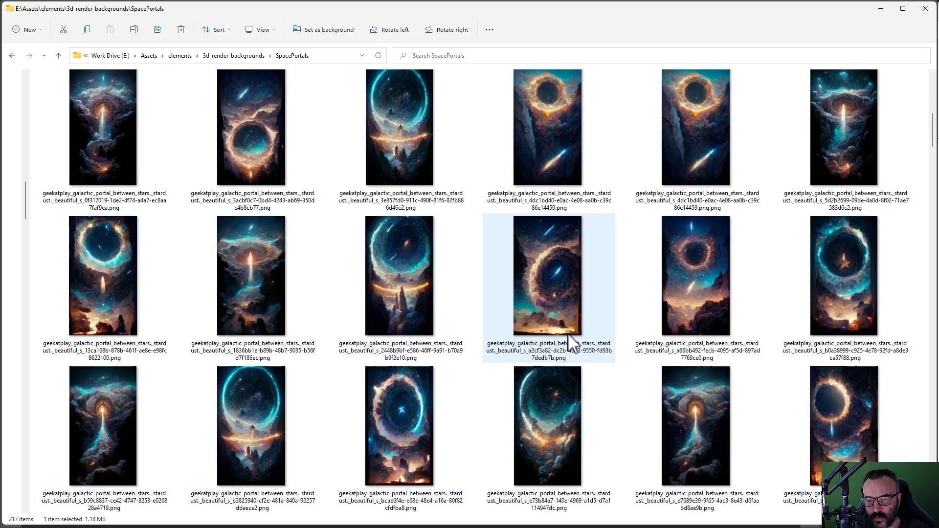
scroll(578, 365, "down", 20)
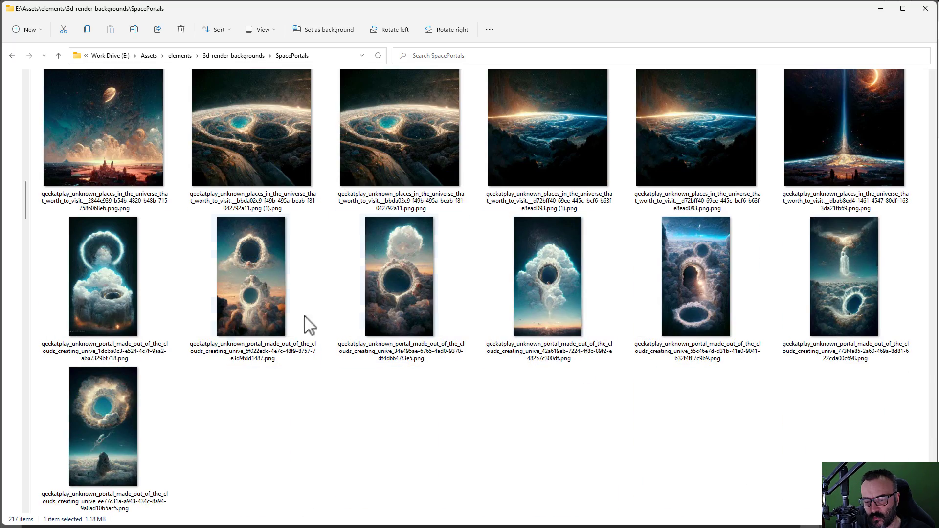
left_click(81, 433, "shift")
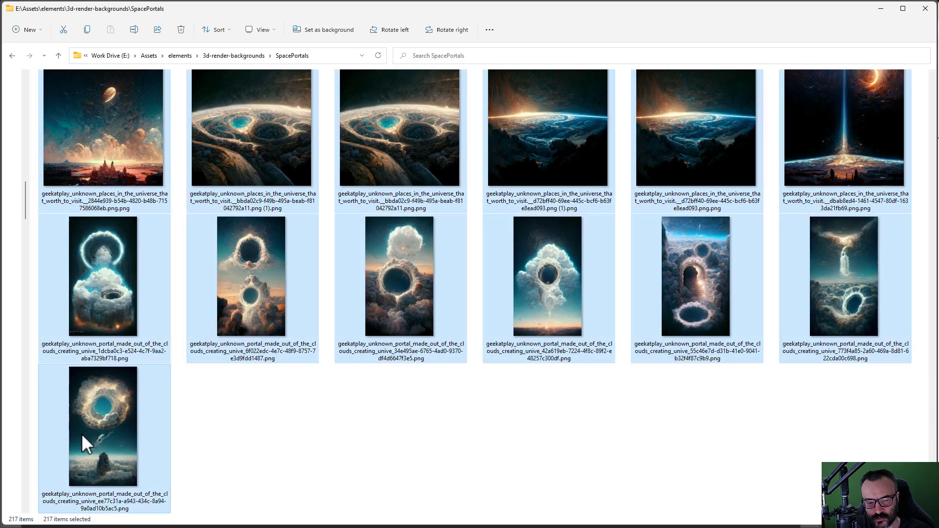
Step: Batch-rename the 217 selected images to 'geekatplay-space-portals' and check the numbered results
right_click(106, 347)
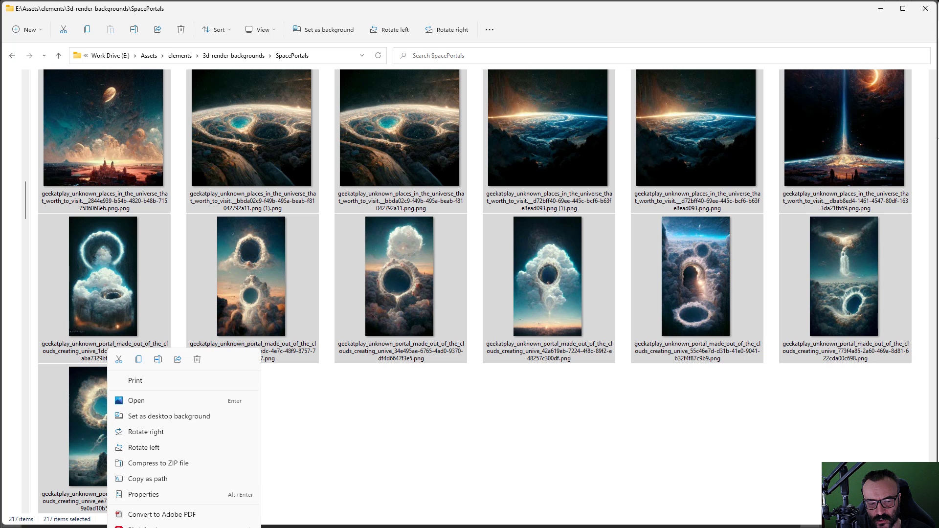
key("shift+F10")
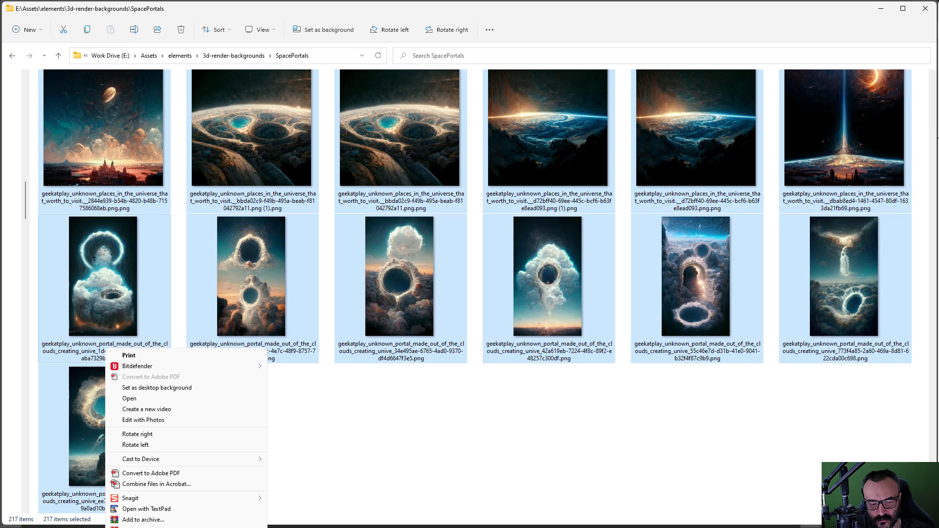
key("m")
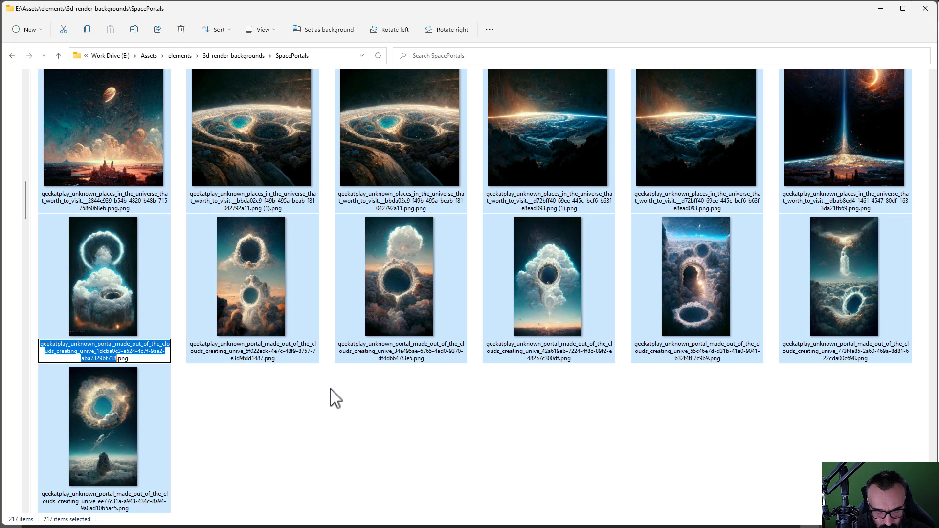
type("geekatp")
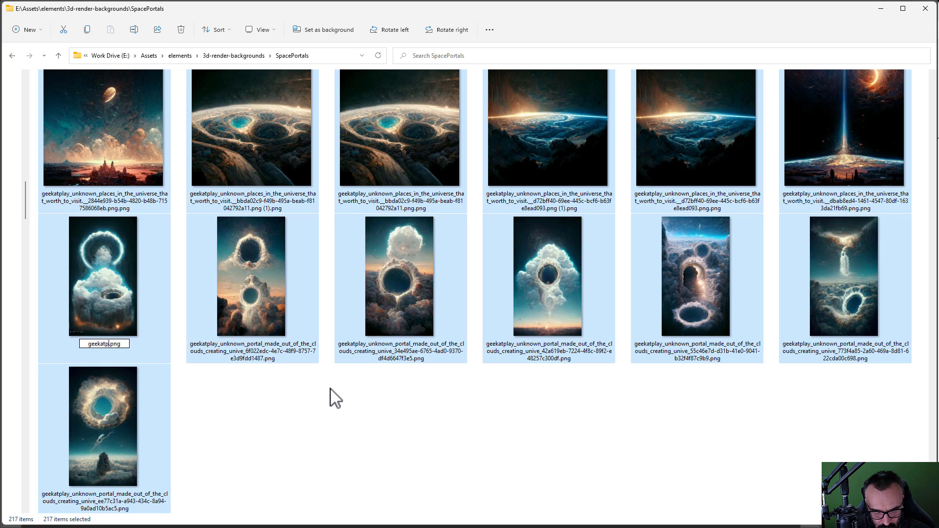
type("lay-")
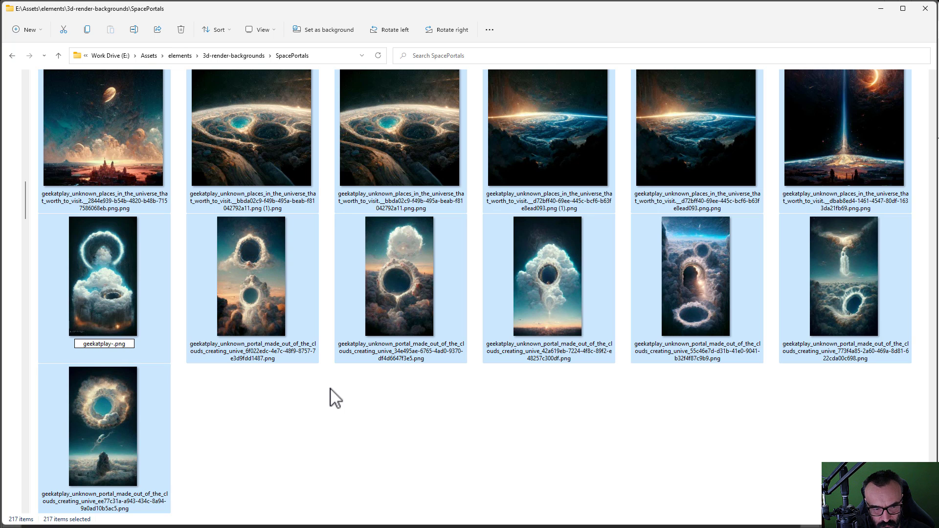
type("space-por")
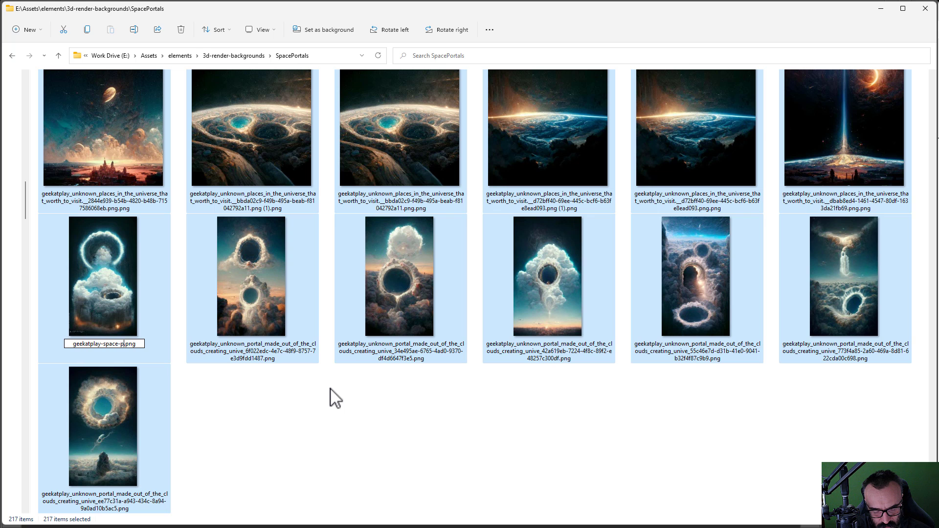
type("tals")
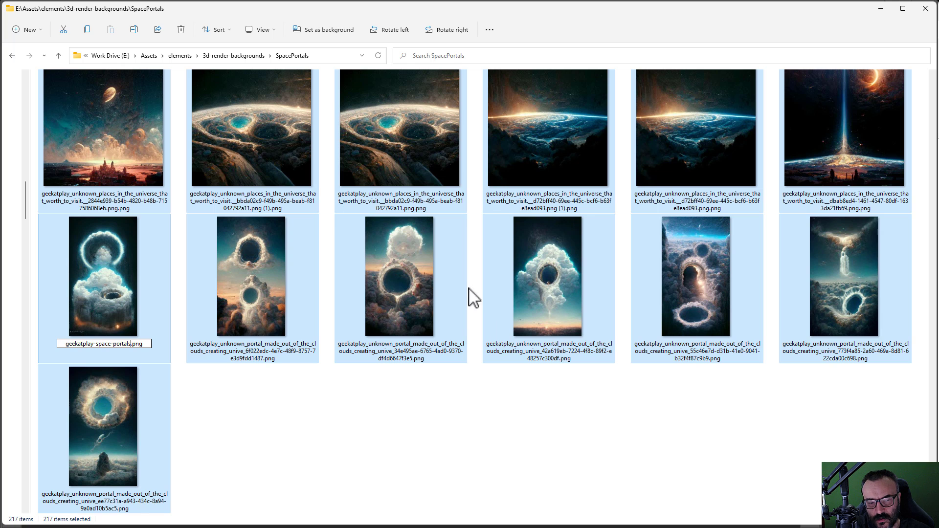
key("Return")
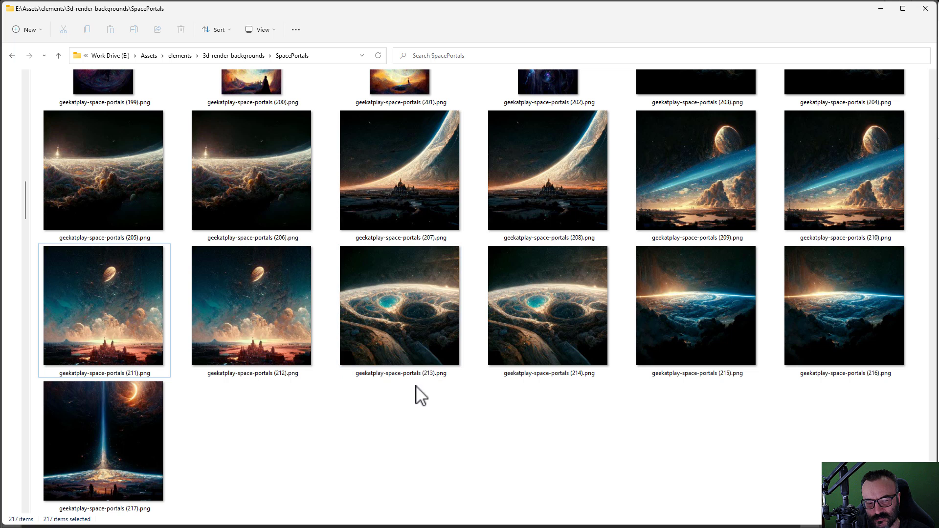
scroll(341, 472, "up", 10)
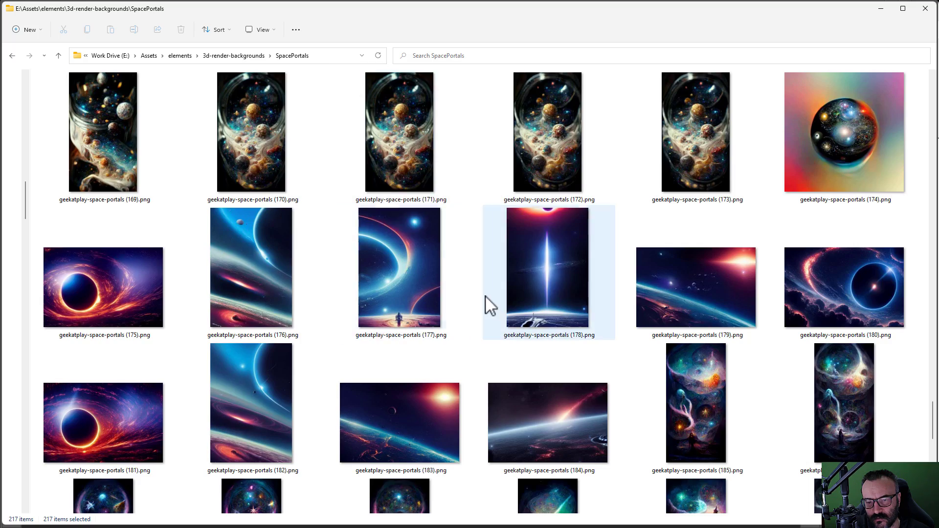
scroll(486, 296, "up", 20)
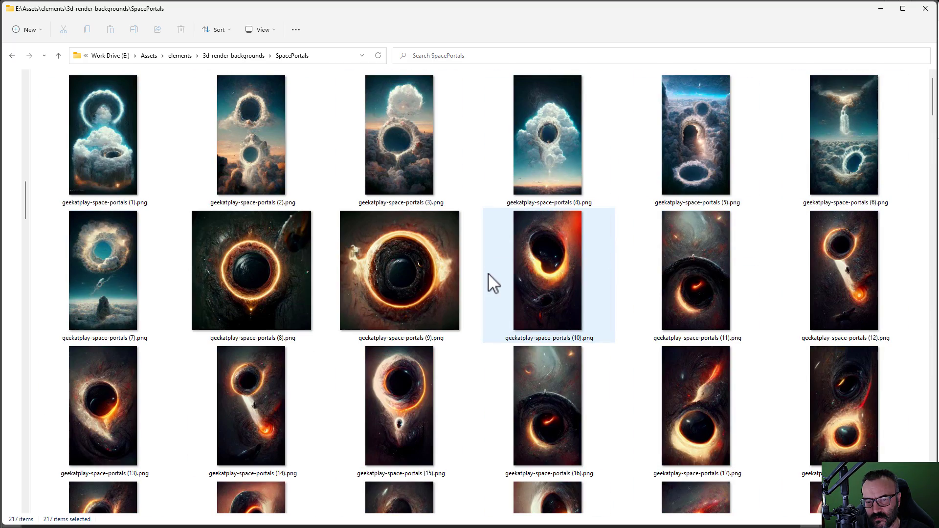
scroll(493, 281, "down", 10)
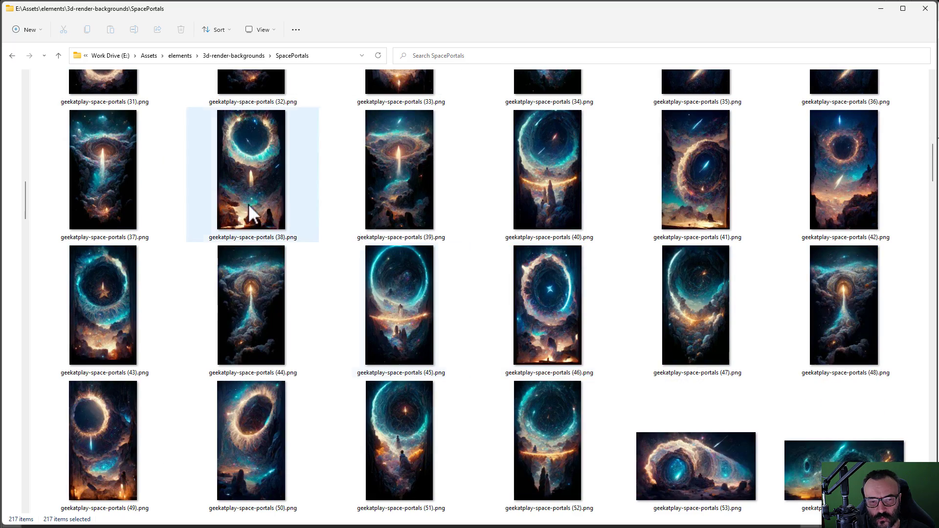
scroll(473, 233, "up", 10)
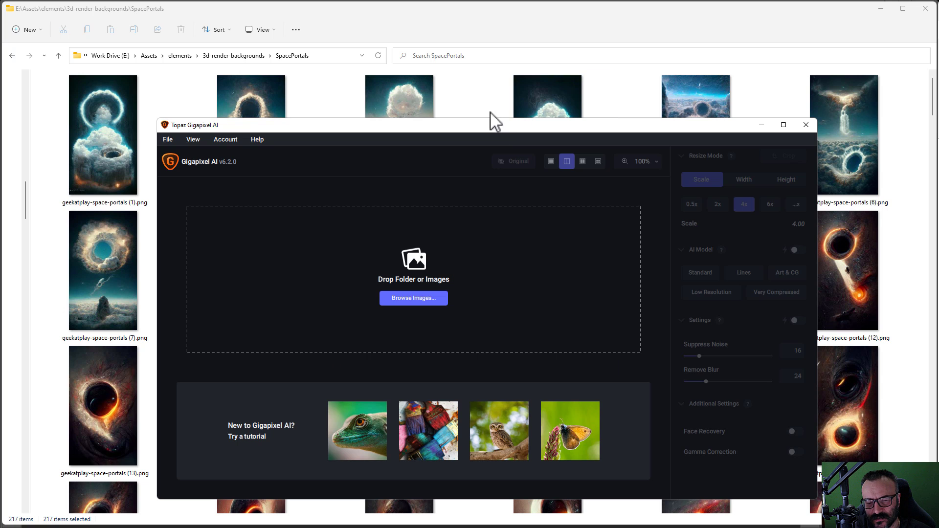
Step: Move and enlarge the Gigapixel AI window, then set the SpacePortals folder beside it
left_click_drag(422, 126, 268, 14)
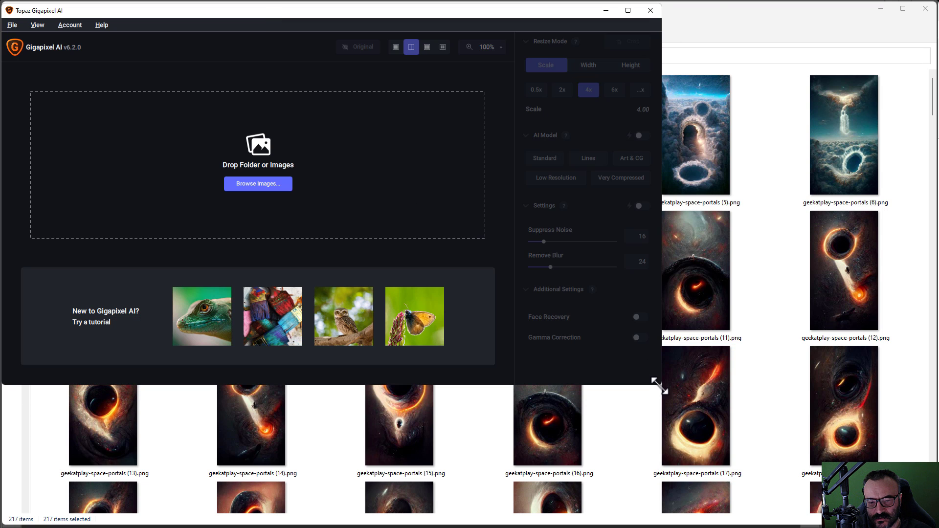
left_click_drag(660, 384, 938, 525)
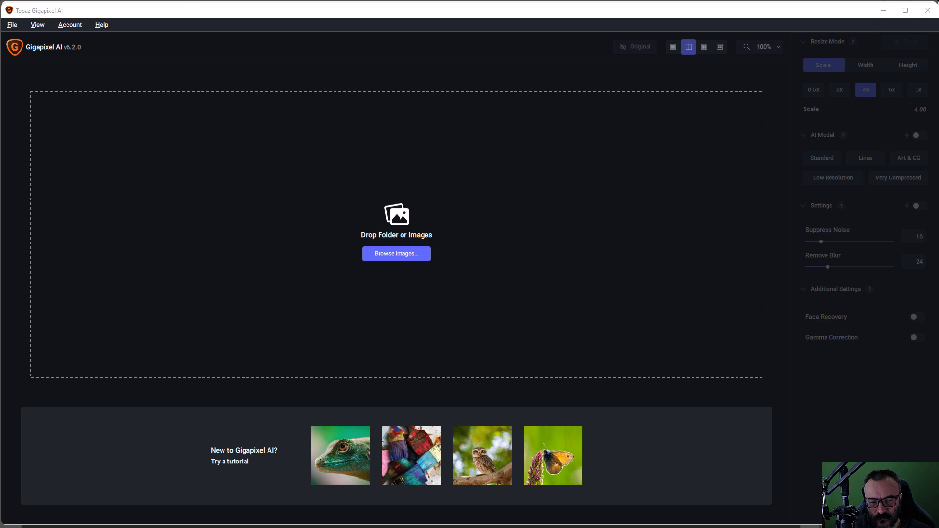
key("alt+Tab")
left_click_drag(356, 21, 723, 257)
Step: Select all portal images in the folder and drag them into Gigapixel AI
left_click(492, 339)
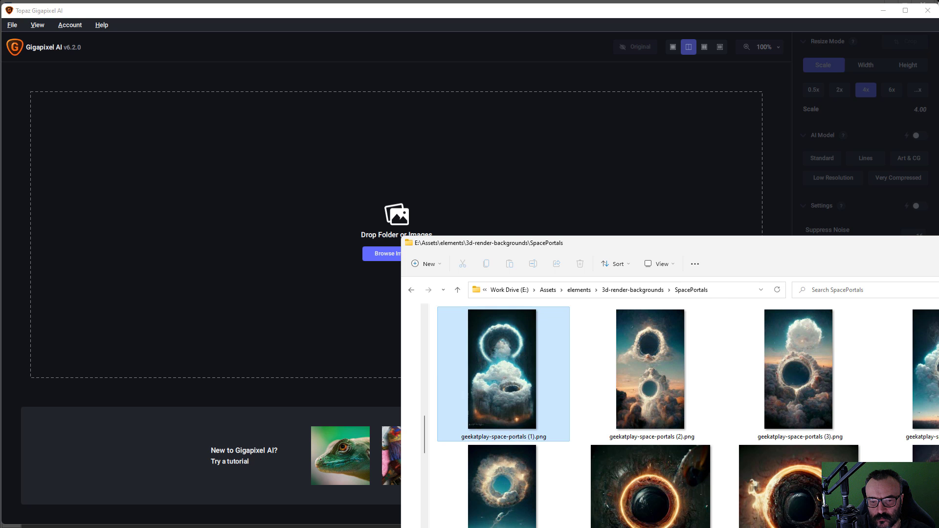
scroll(491, 340, "down", 20)
scroll(670, 415, "down", 15)
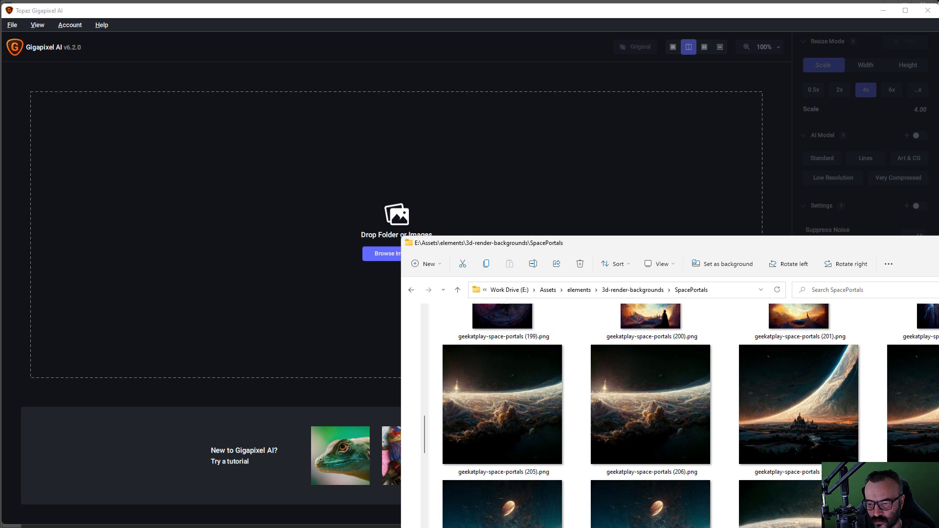
key("ctrl+a")
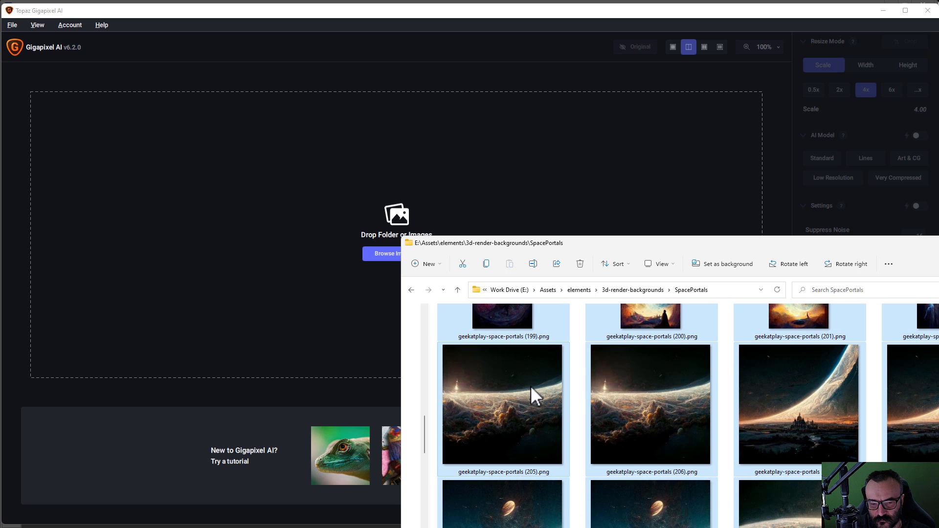
left_click_drag(530, 385, 219, 165)
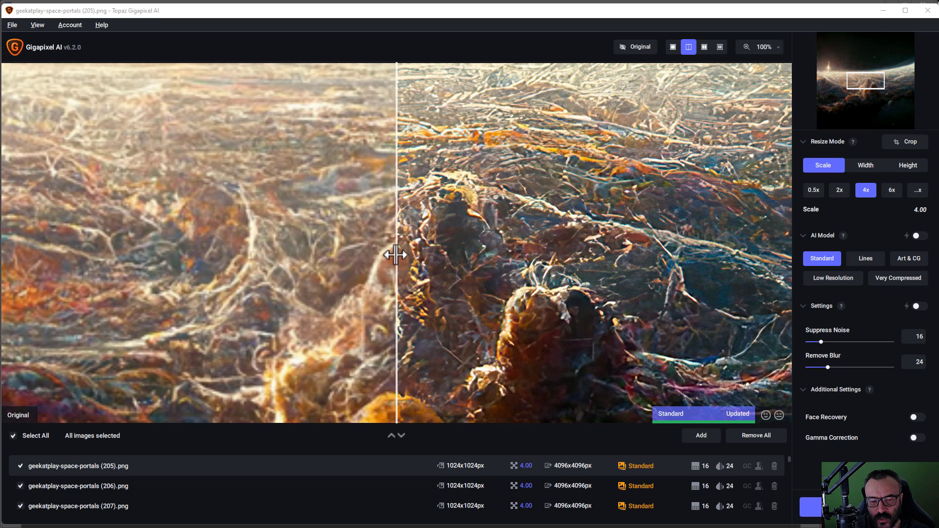
Step: Compare the before/after split preview, then set the upscale factor to 6x (6144x6144px output)
left_click_drag(398, 254, 419, 242)
scroll(419, 242, "down", 4)
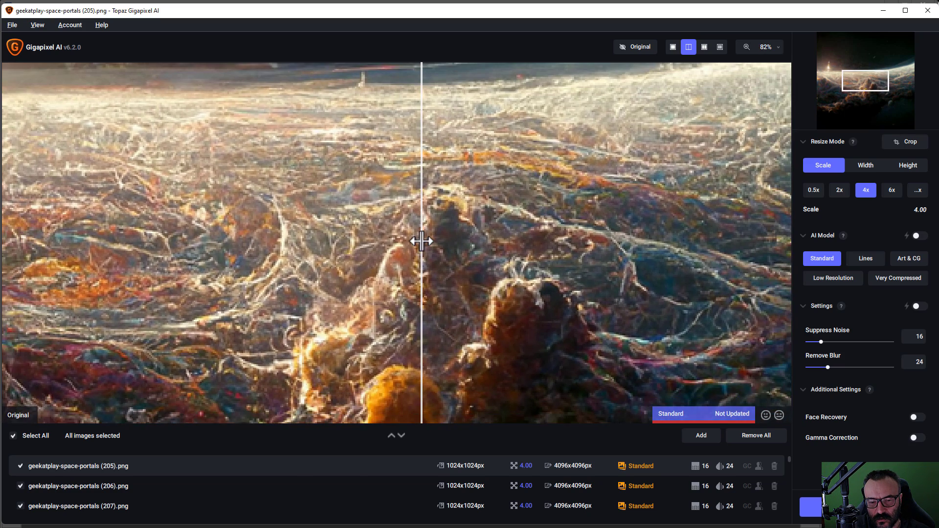
left_click_drag(430, 199, 374, 220)
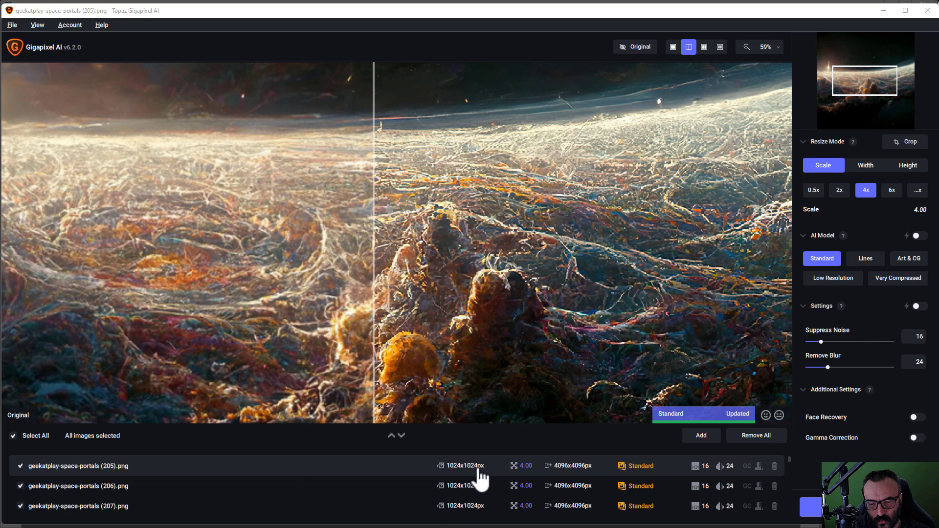
left_click(892, 190)
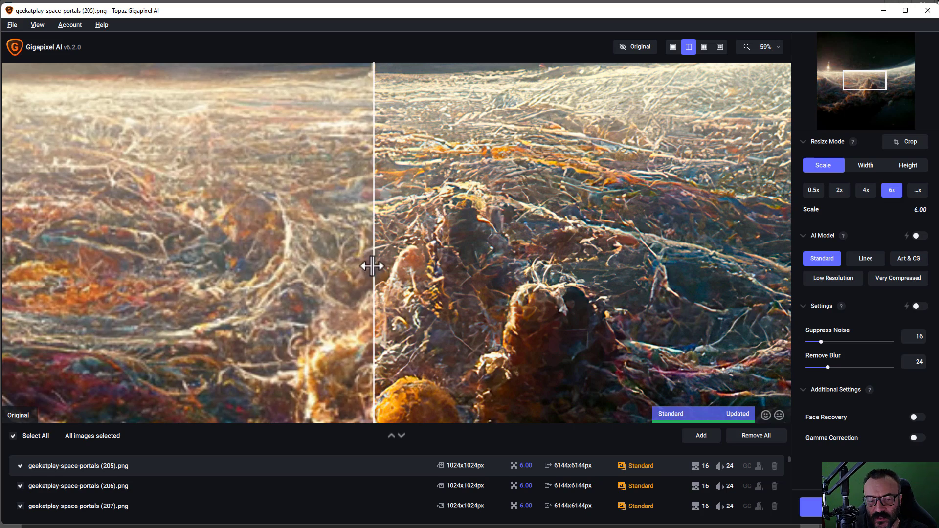
Step: Sweep the before/after split across the image to inspect the 6x upscaled detail
left_click_drag(372, 266, 459, 272)
scroll(465, 282, "down", 3)
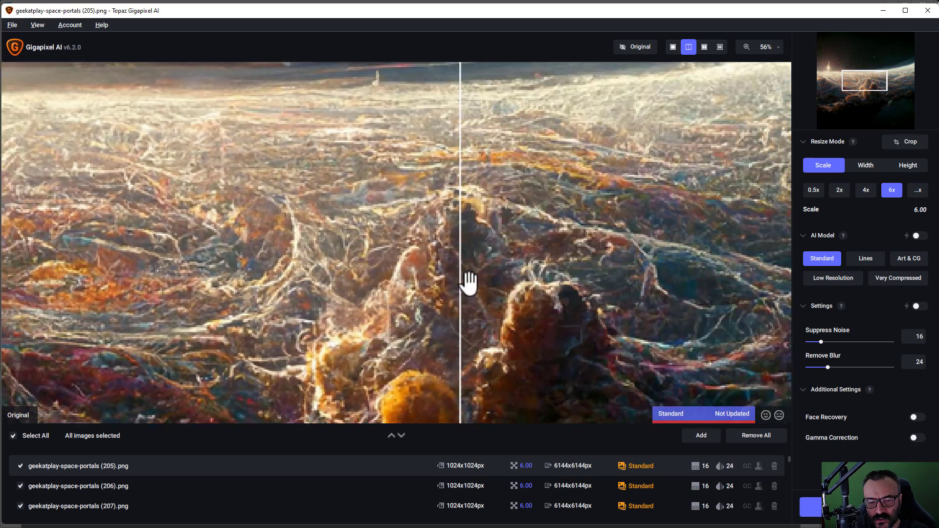
scroll(477, 275, "down", 4)
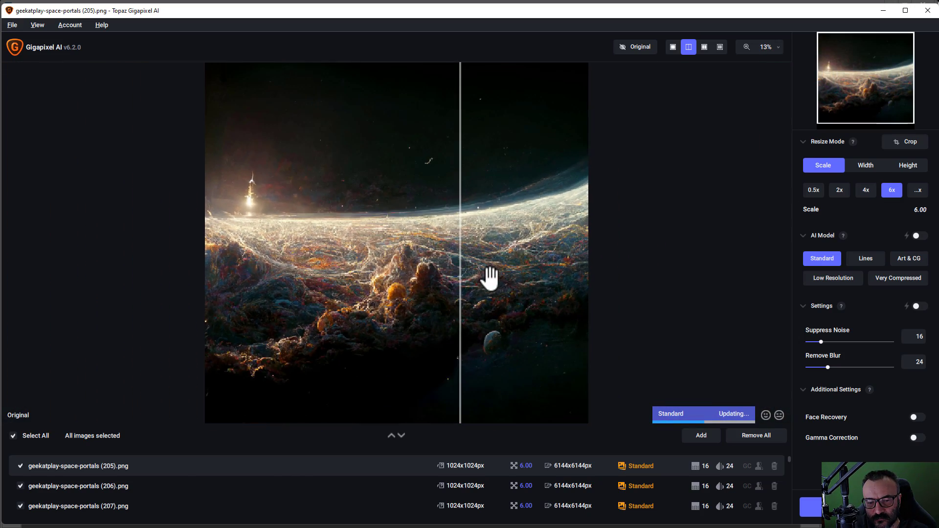
left_click_drag(473, 280, 225, 299)
scroll(259, 271, "up", 2)
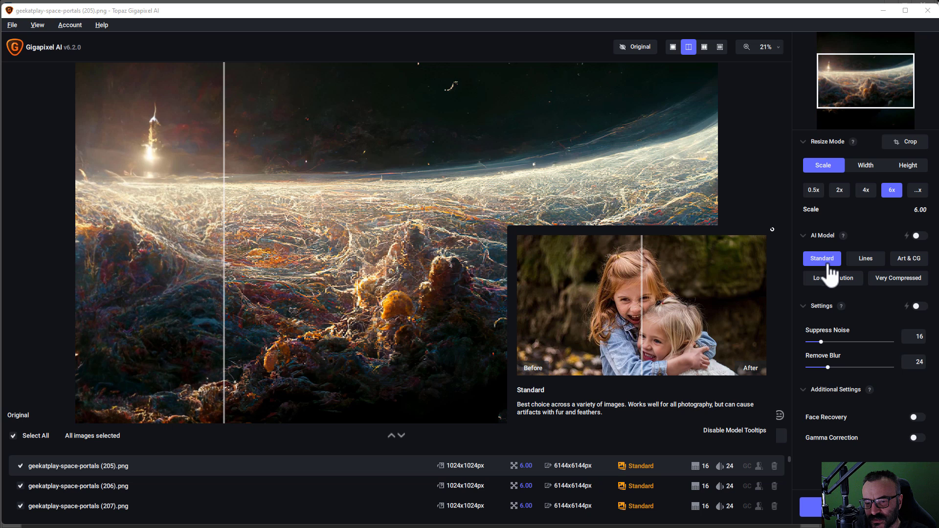
Step: Switch every image to the Art & CG model and compare the result with the original
mouse_move(870, 264)
left_click(905, 259)
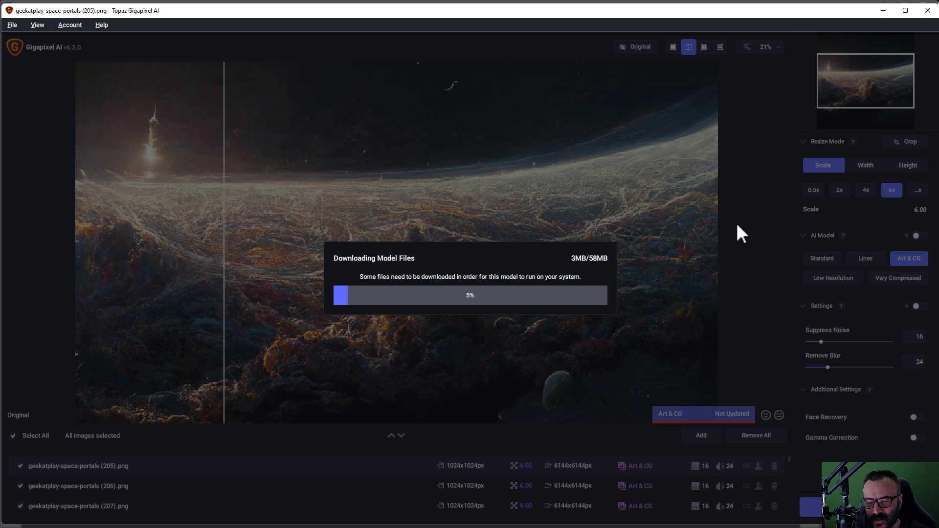
mouse_move(832, 262)
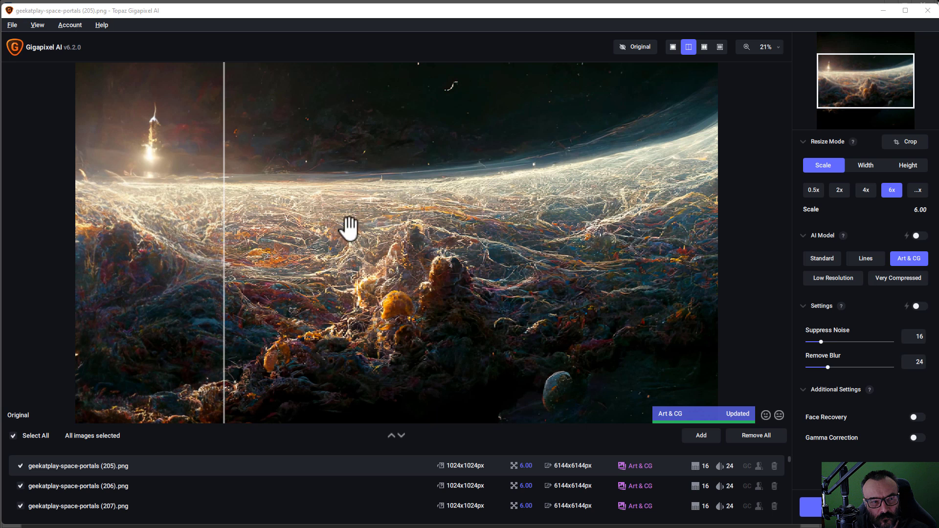
scroll(339, 252, "up", 3)
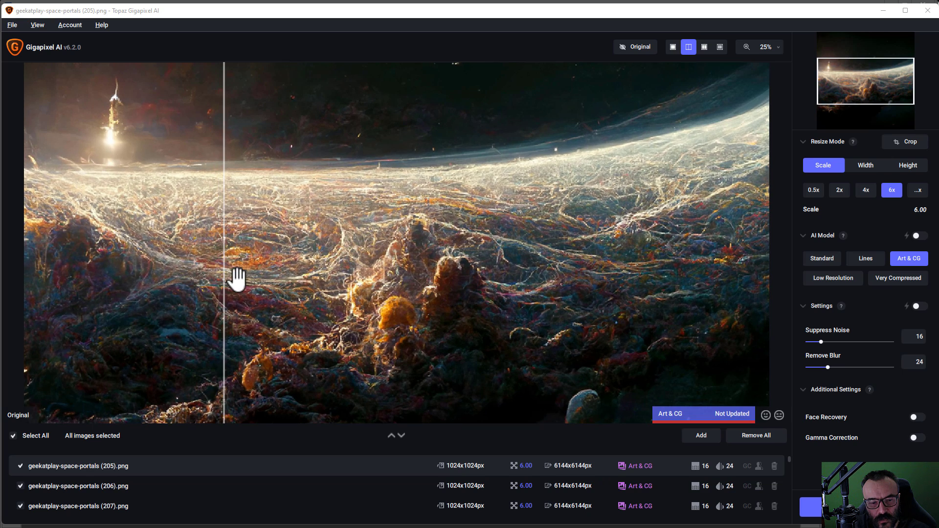
left_click_drag(225, 284, 411, 236)
Step: Preview portal image (7), comparing original and enhanced cloud detail
scroll(411, 236, "down", 2)
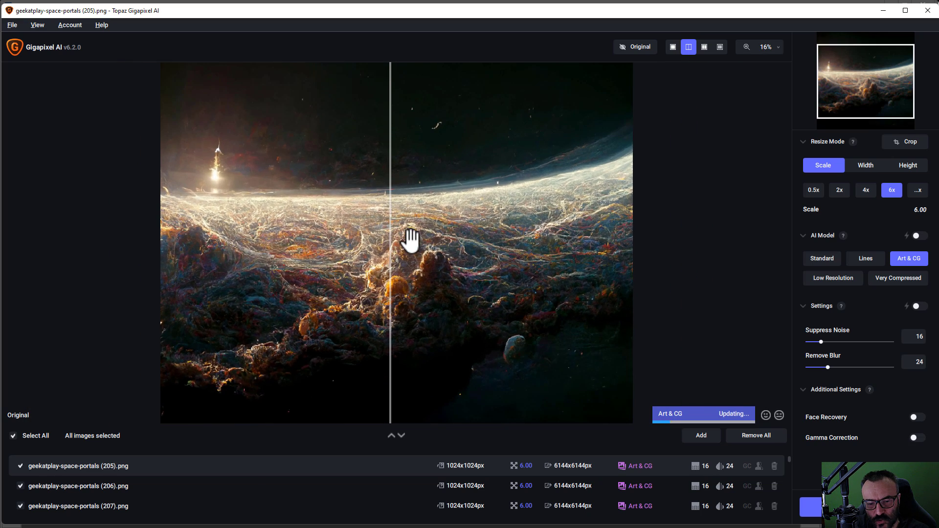
scroll(410, 239, "down", 1)
scroll(215, 494, "down", 1)
scroll(90, 498, "down", 4)
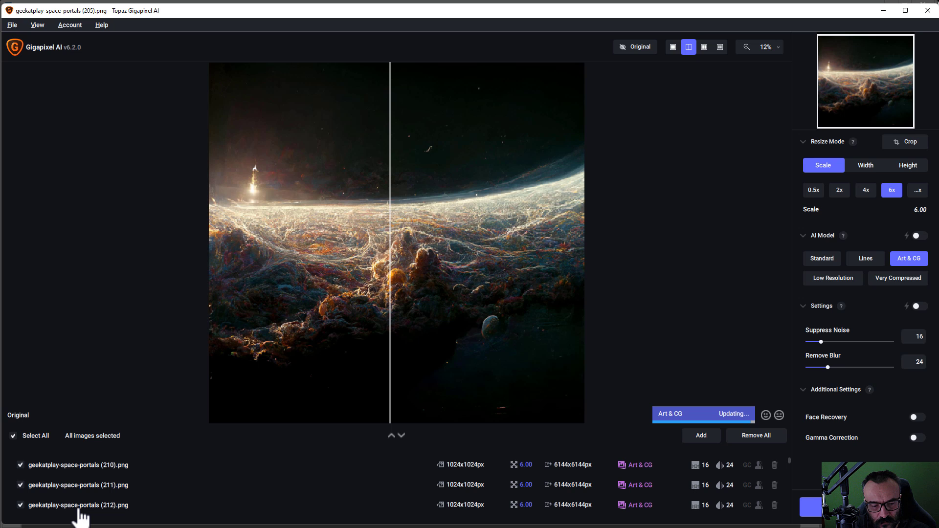
scroll(273, 482, "down", 5)
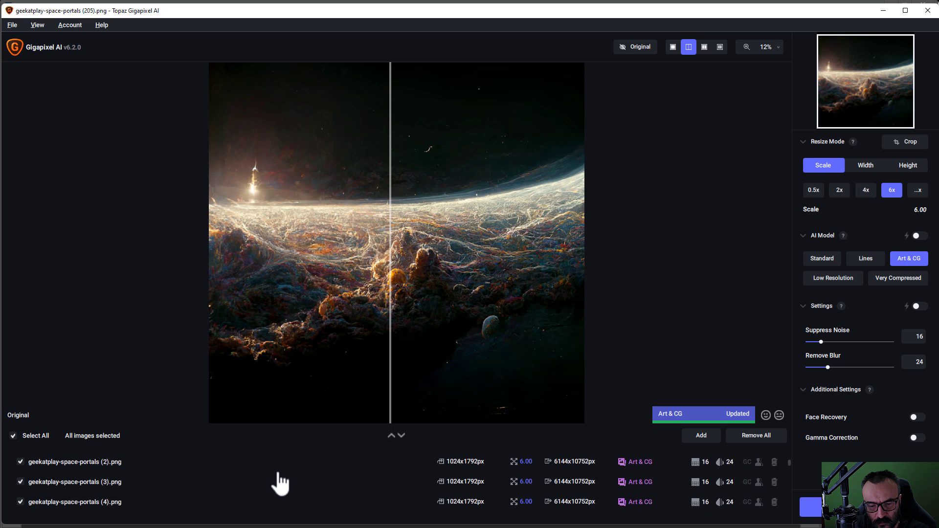
scroll(281, 484, "down", 4)
left_click(554, 487)
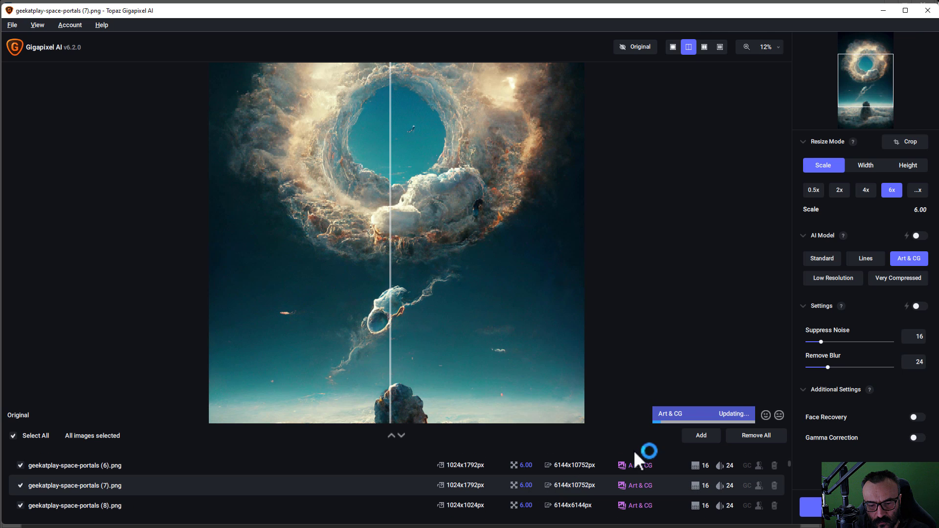
left_click_drag(389, 310, 289, 308)
scroll(377, 206, "up", 1)
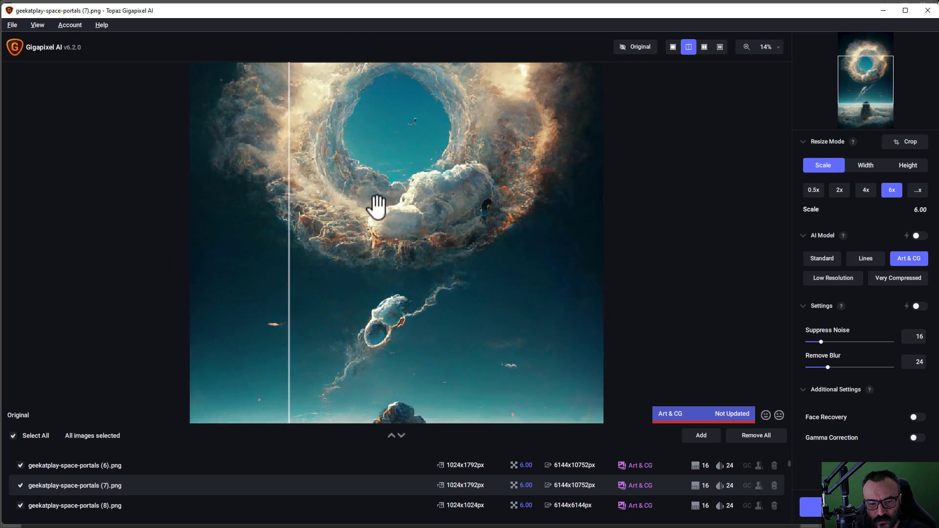
scroll(377, 205, "up", 8)
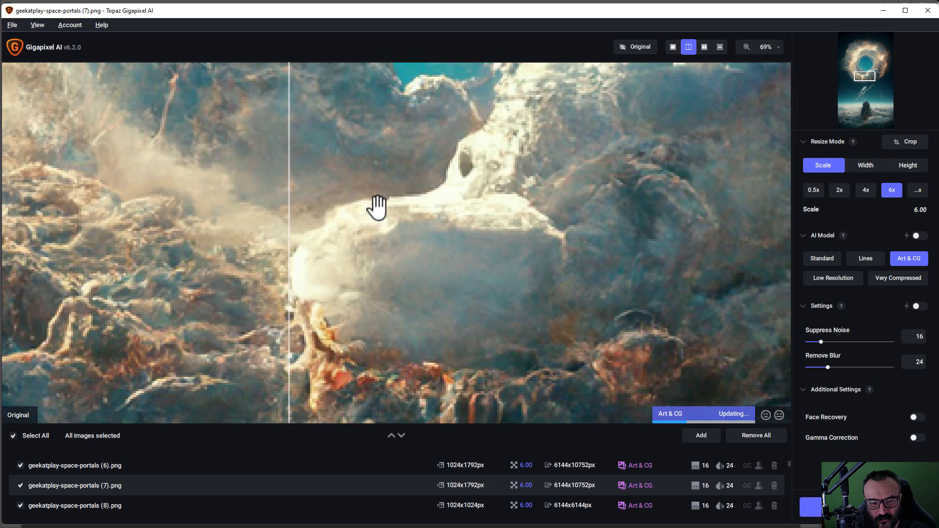
left_click_drag(292, 306, 471, 273)
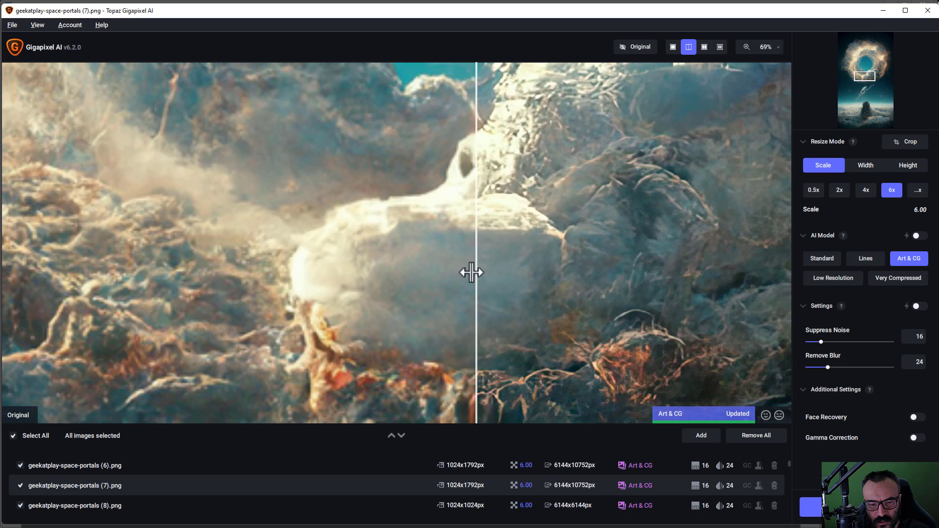
Step: Bring up the Save Images settings for the batch
scroll(475, 274, "down", 5)
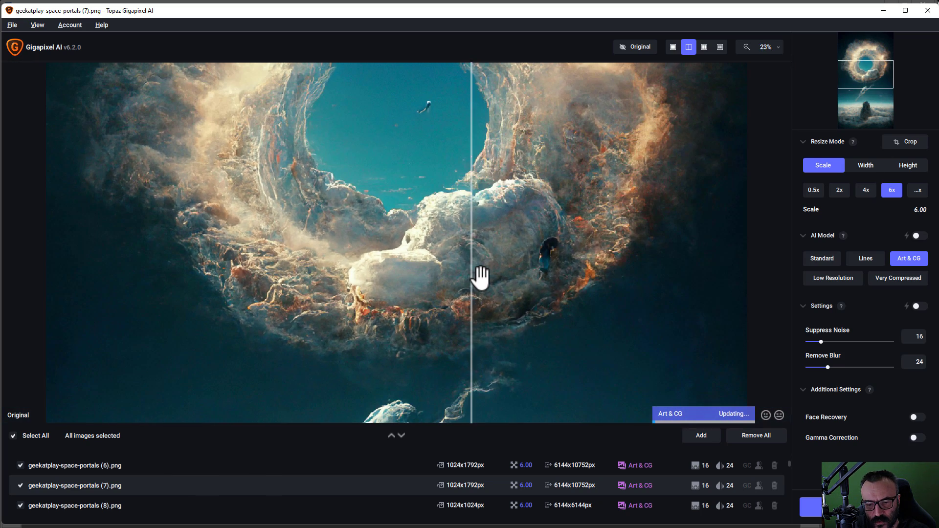
scroll(478, 273, "down", 1)
scroll(524, 294, "down", 1)
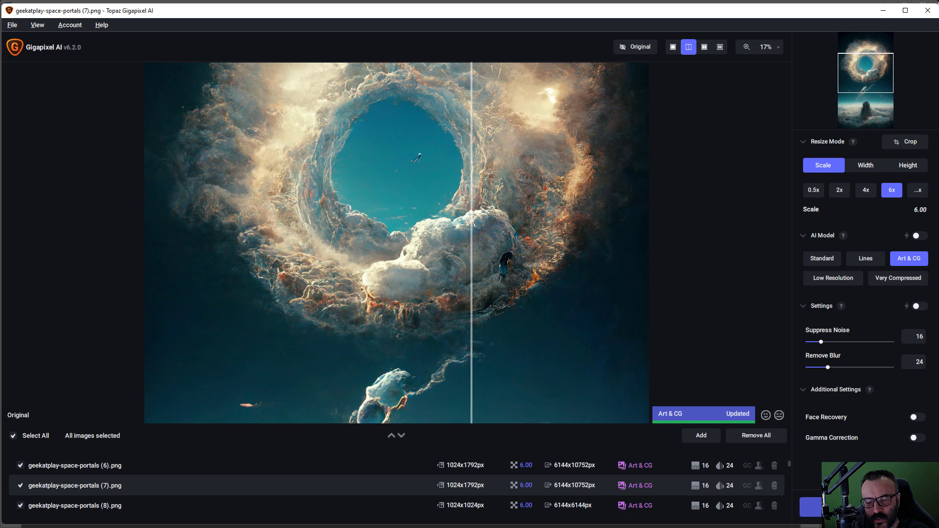
left_click(863, 507)
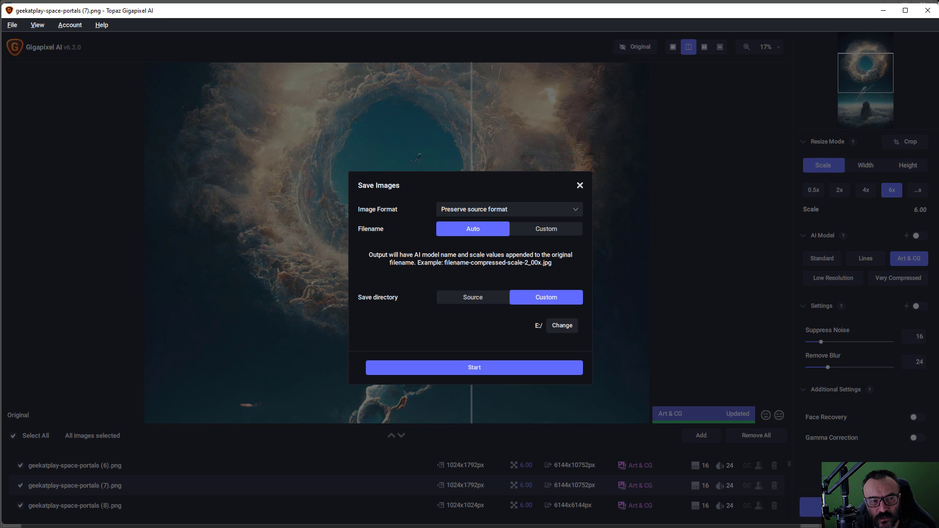
Step: Output to the SpacePortals upscale folder, process all 217 images, and review the completed list
left_click(562, 326)
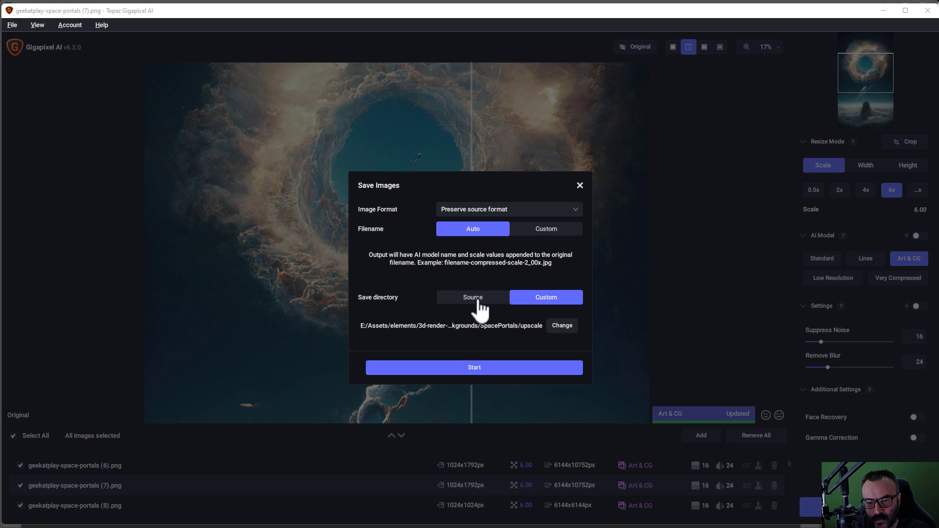
left_click(499, 370)
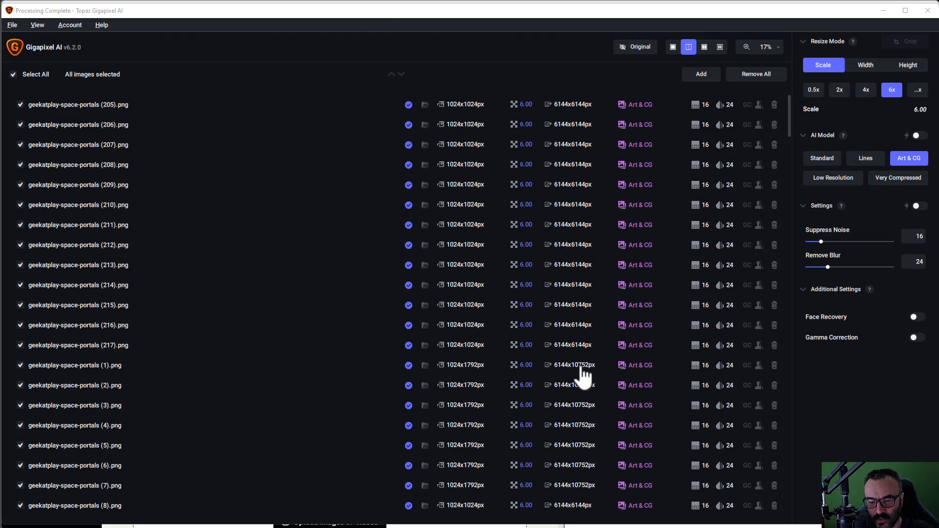
scroll(562, 298, "down", 5)
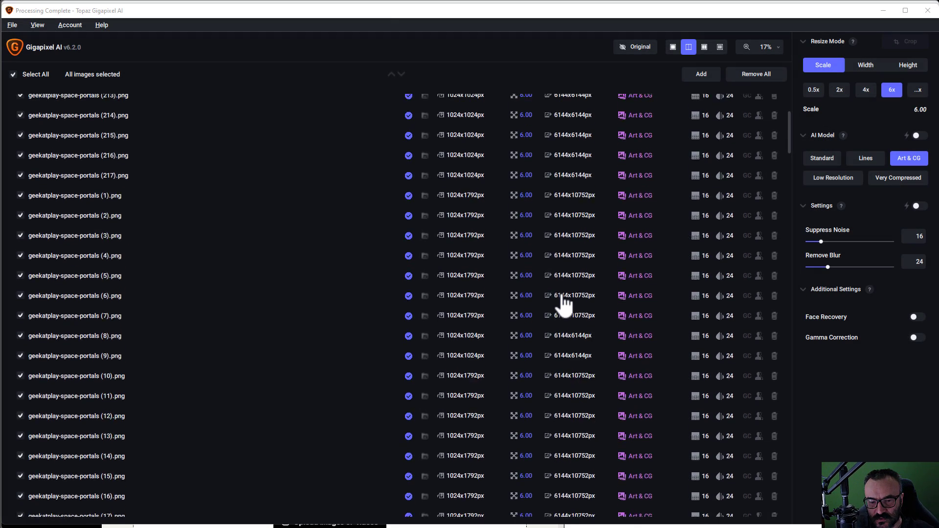
scroll(566, 337, "down", 5)
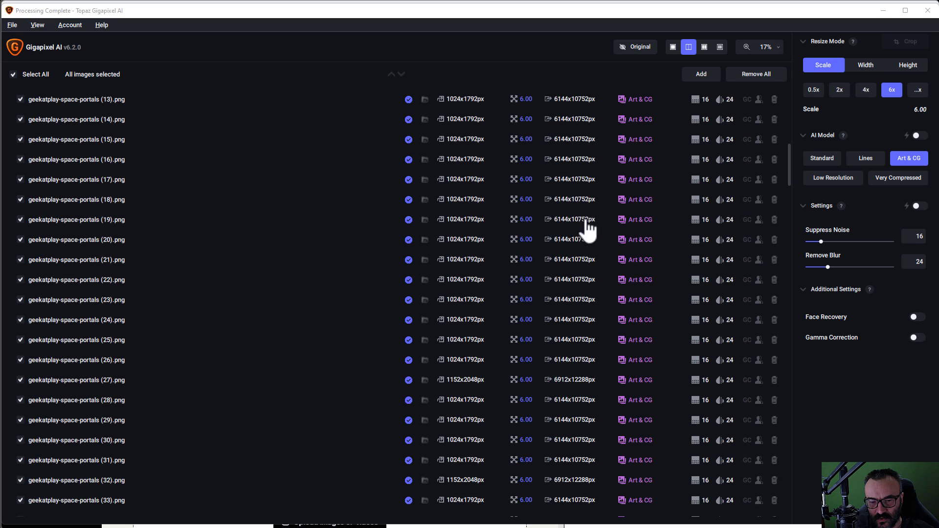
scroll(586, 326, "down", 5)
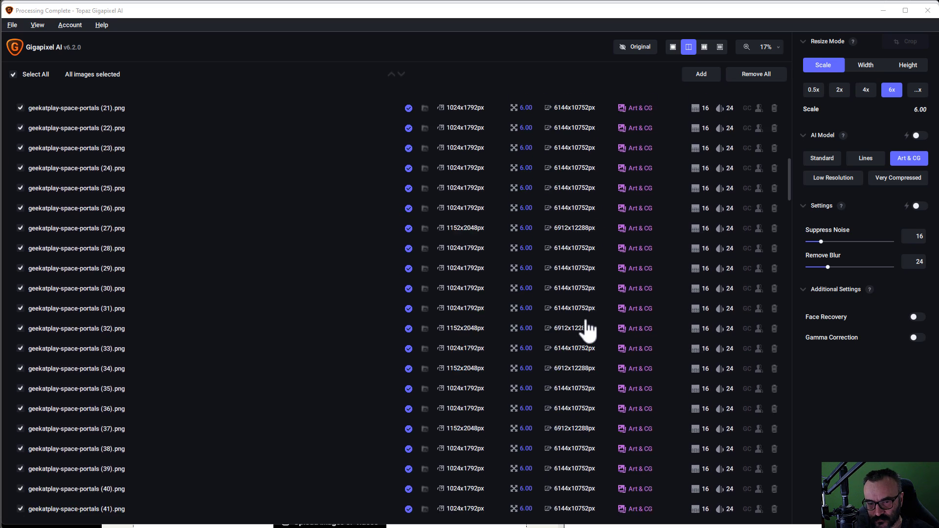
scroll(587, 330, "down", 2)
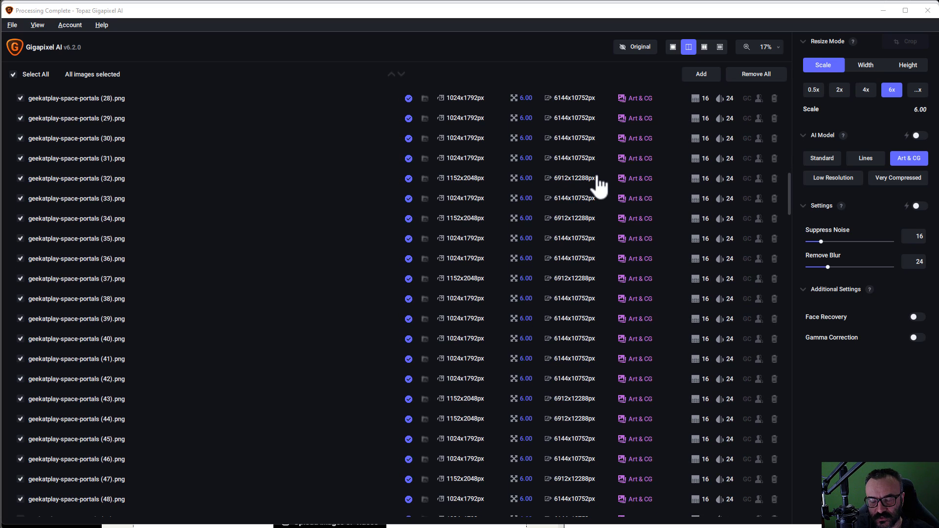
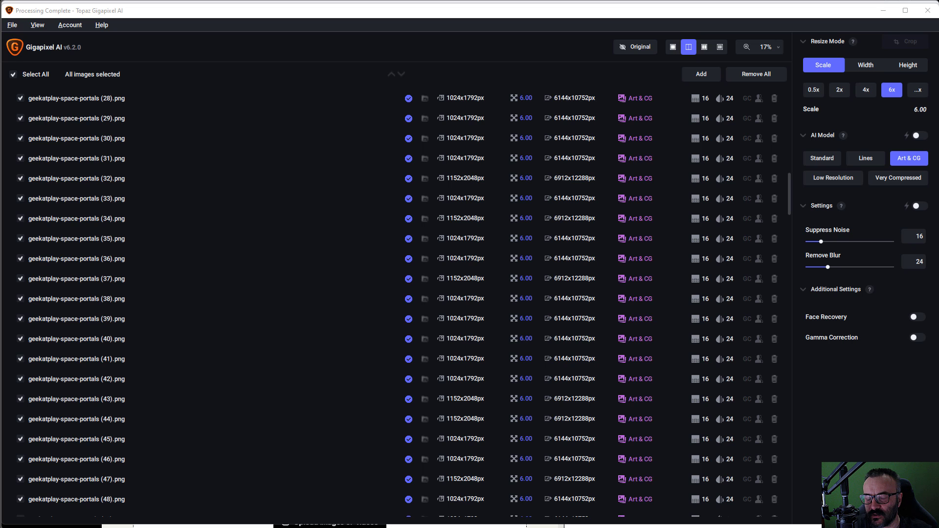
Step: Minimize Gigapixel and highlight the Gumroad cover and thumbnail image size requirements before returning to Photoshop
left_click(882, 10)
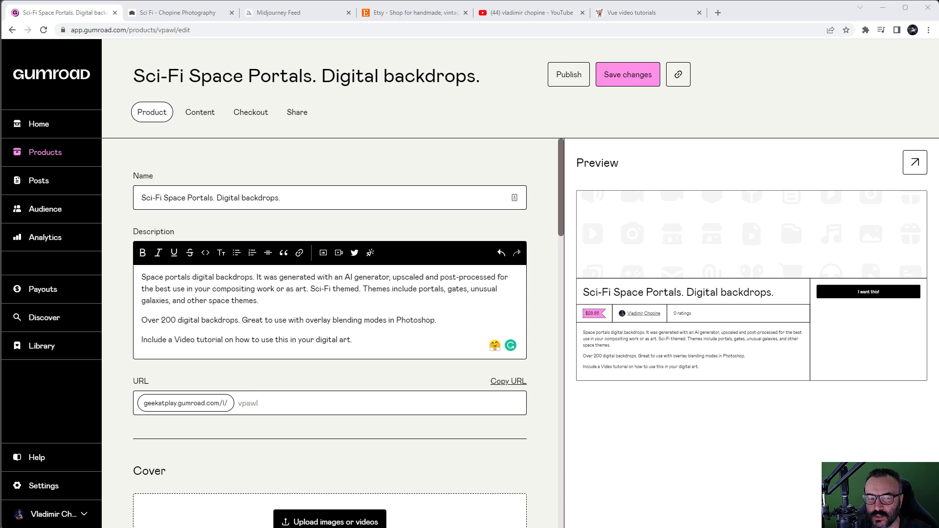
scroll(342, 269, "down", 6)
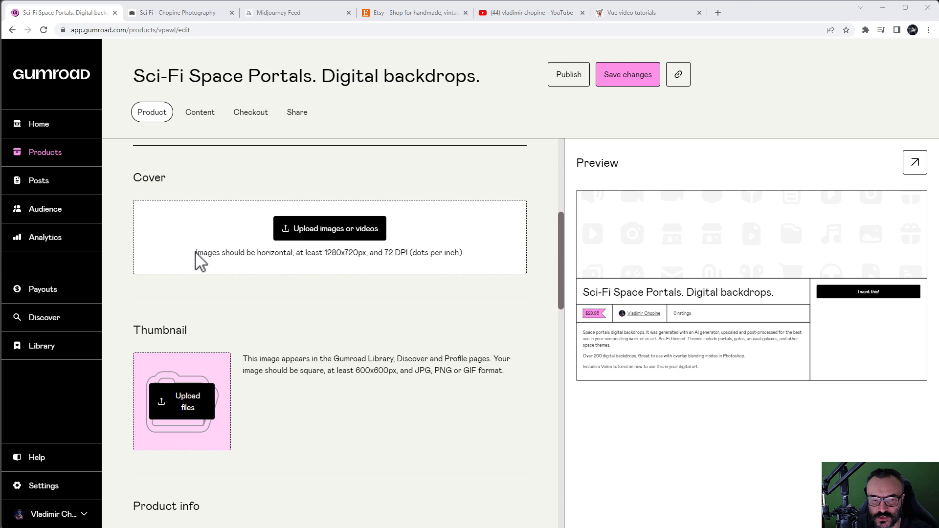
left_click_drag(196, 252, 469, 270)
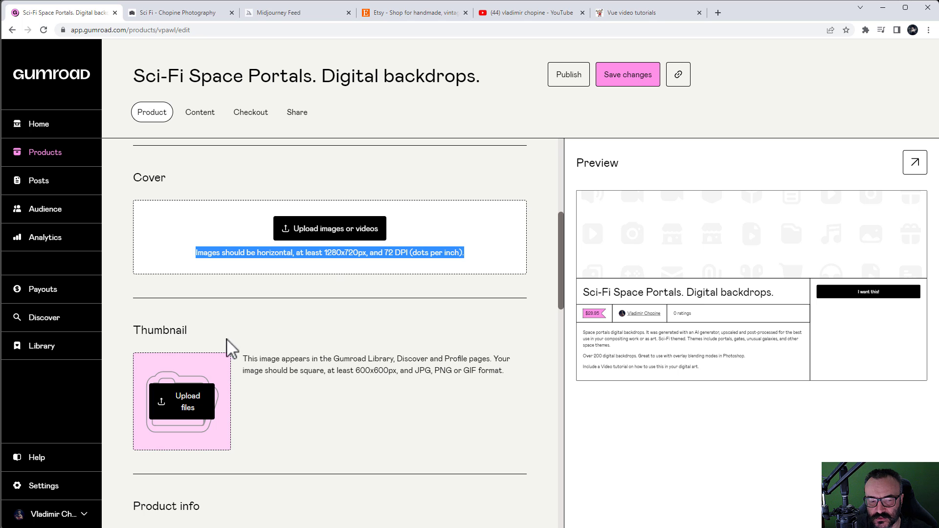
left_click_drag(355, 370, 420, 381)
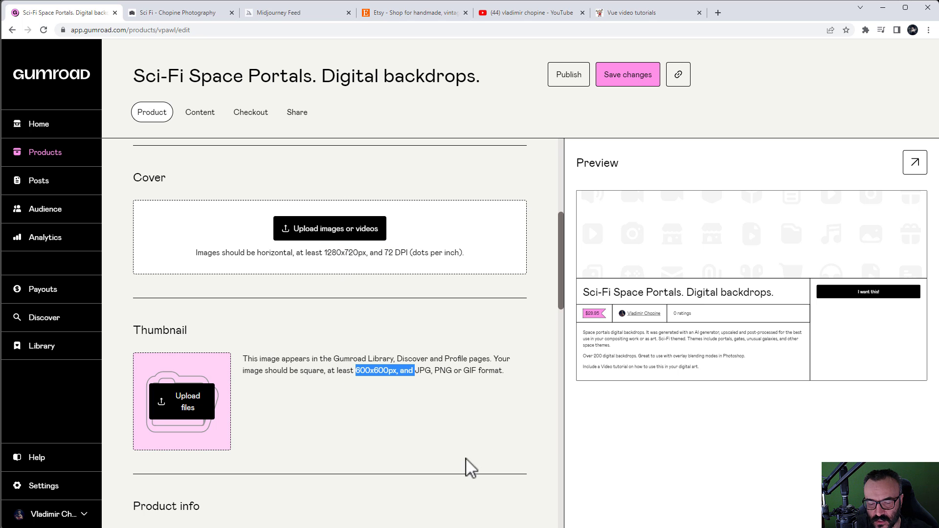
key("alt+Tab")
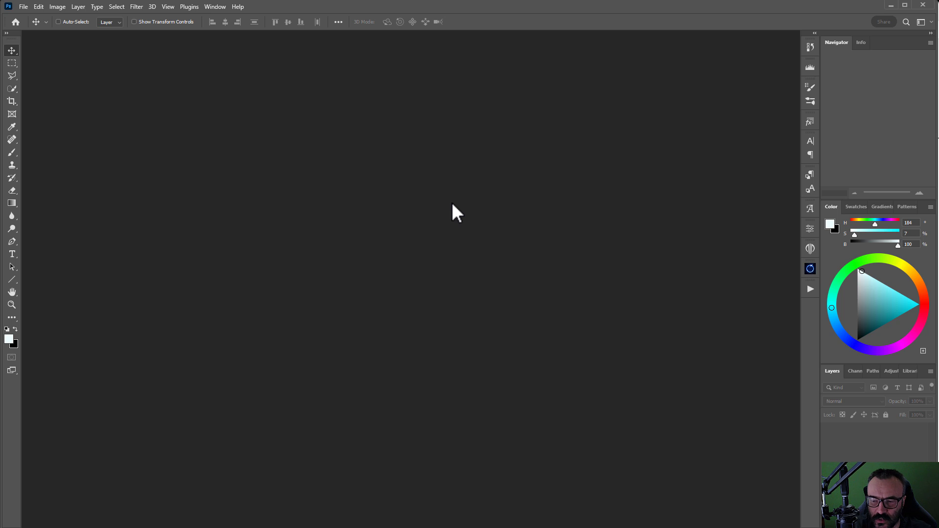
Step: Show the SpacePortals folder as Large icons, browse it, and park the window at the lower right
left_click_drag(938, 19, 385, 39)
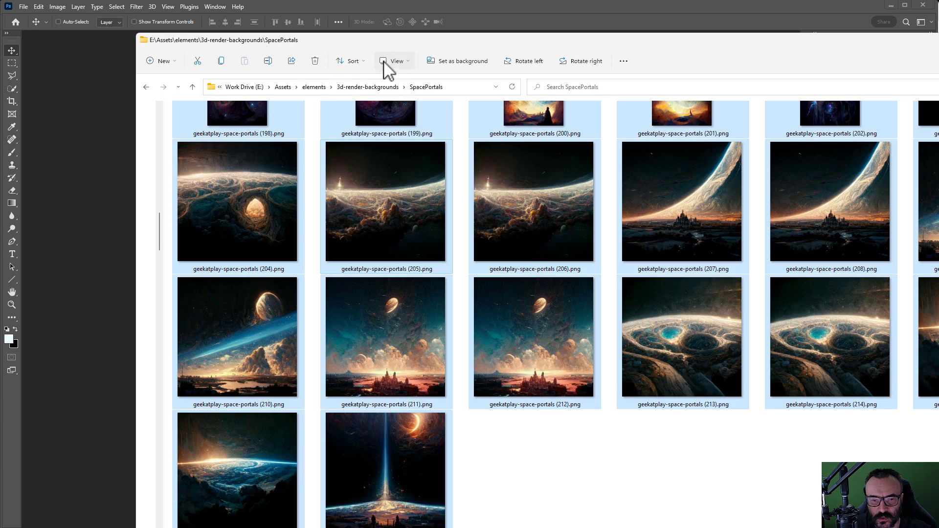
left_click(386, 61)
left_click(409, 101)
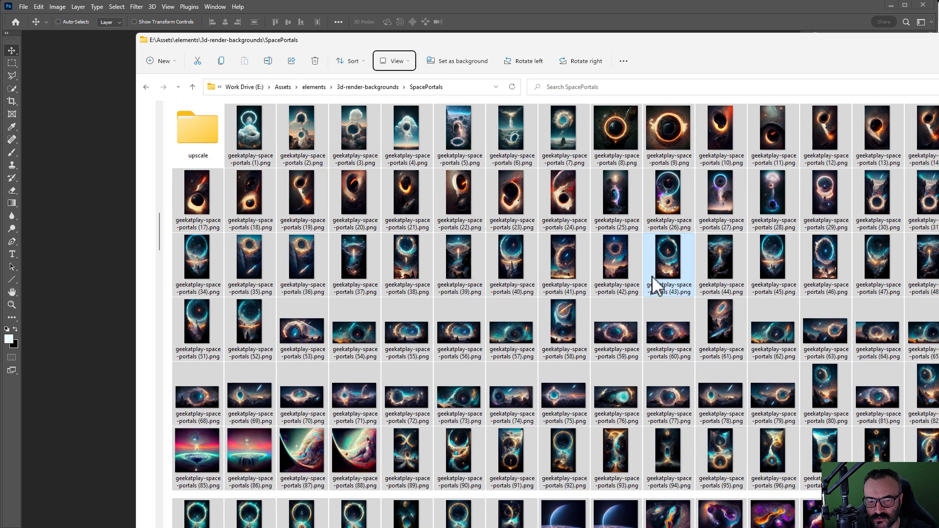
scroll(607, 216, "down", 10)
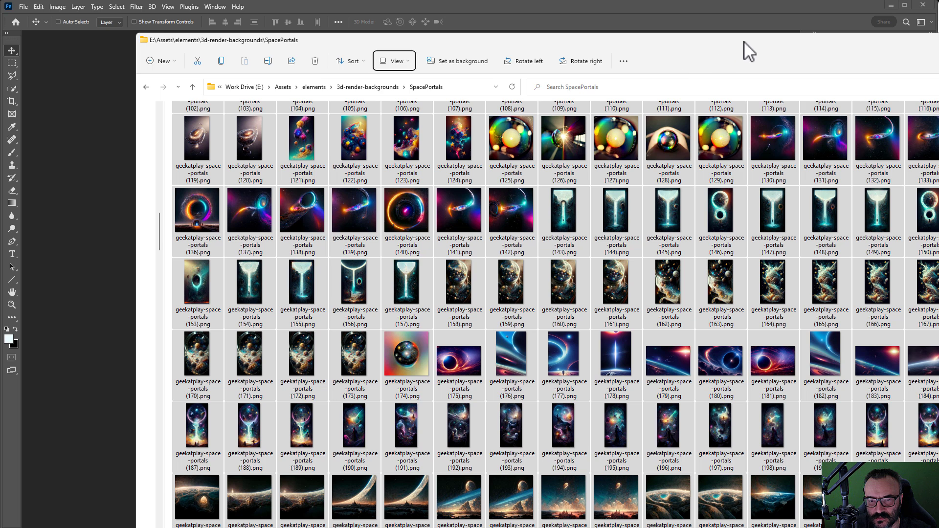
left_click_drag(624, 38, 505, 23)
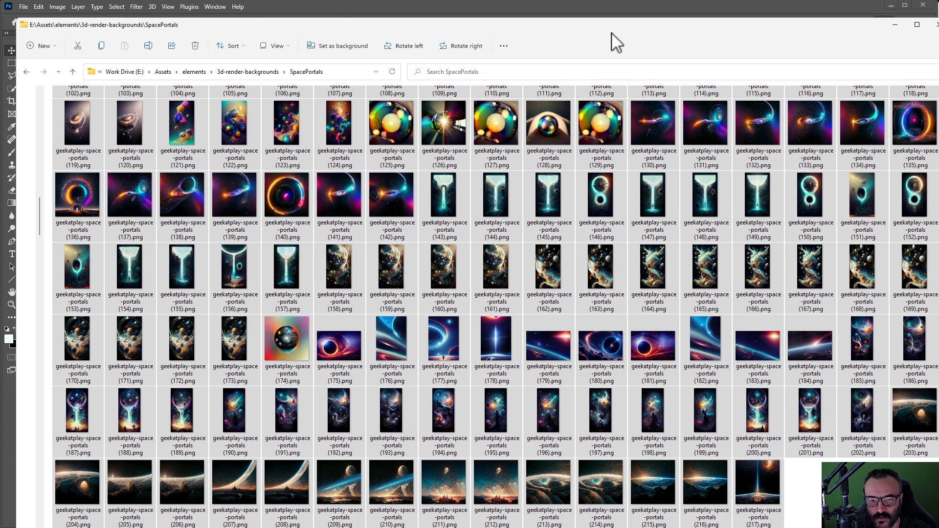
left_click_drag(608, 28, 938, 181)
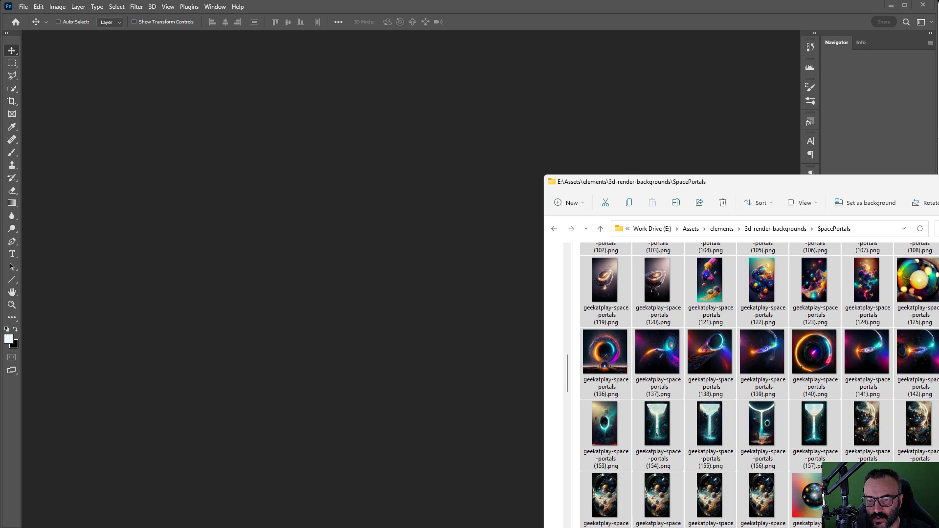
left_click(722, 4)
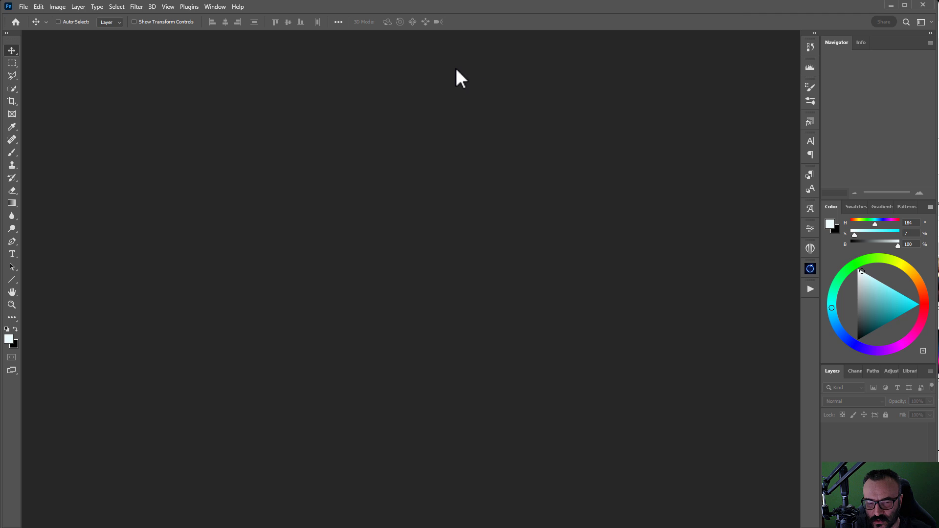
Step: Create a new 2000 × 2000 px document from the preset
left_click(23, 7)
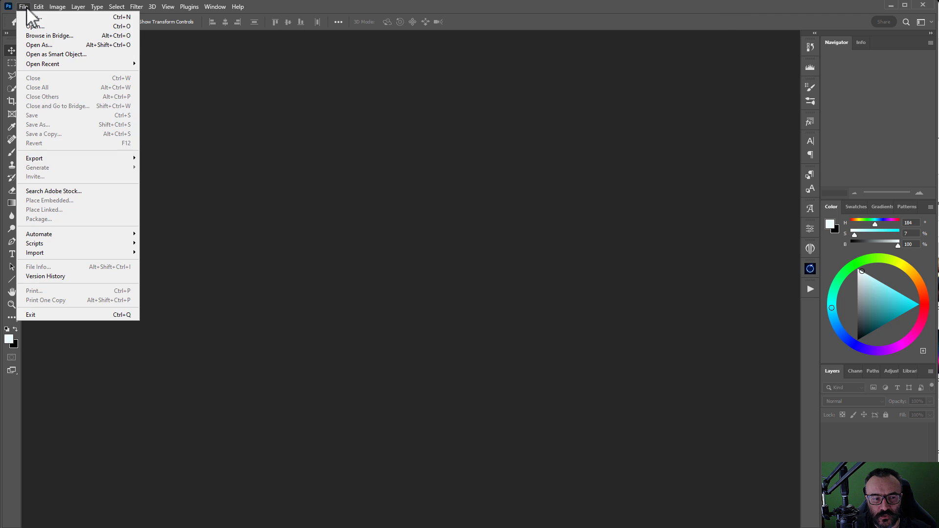
left_click(34, 20)
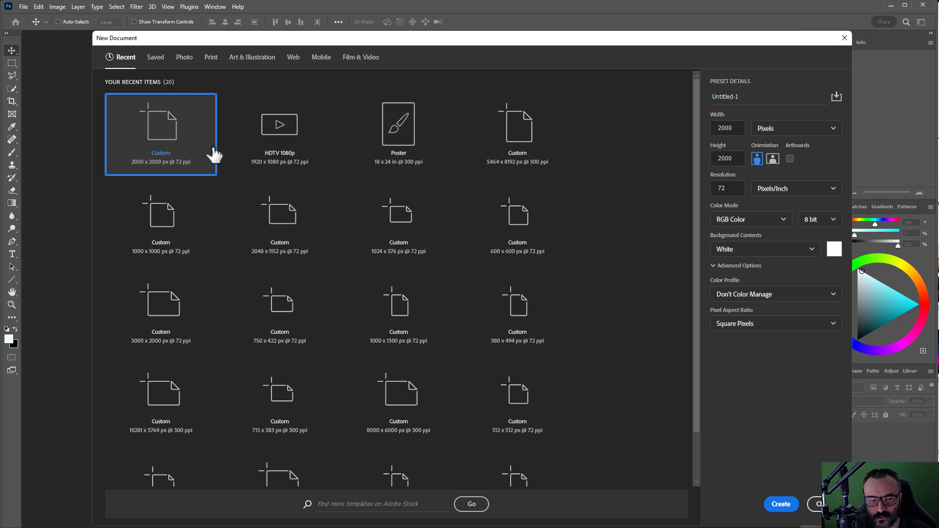
left_click(784, 505)
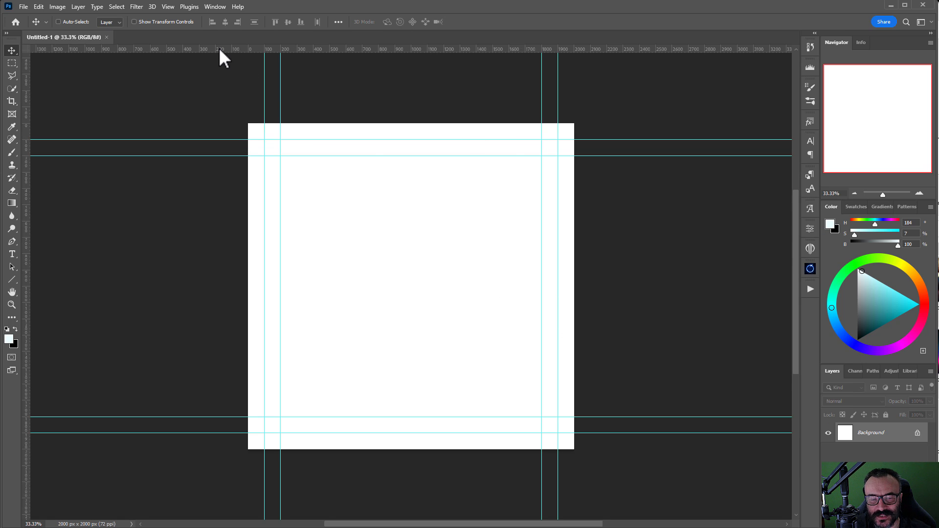
Step: Clear the leftover guides and bring up the New Guide Layout settings
left_click(189, 8)
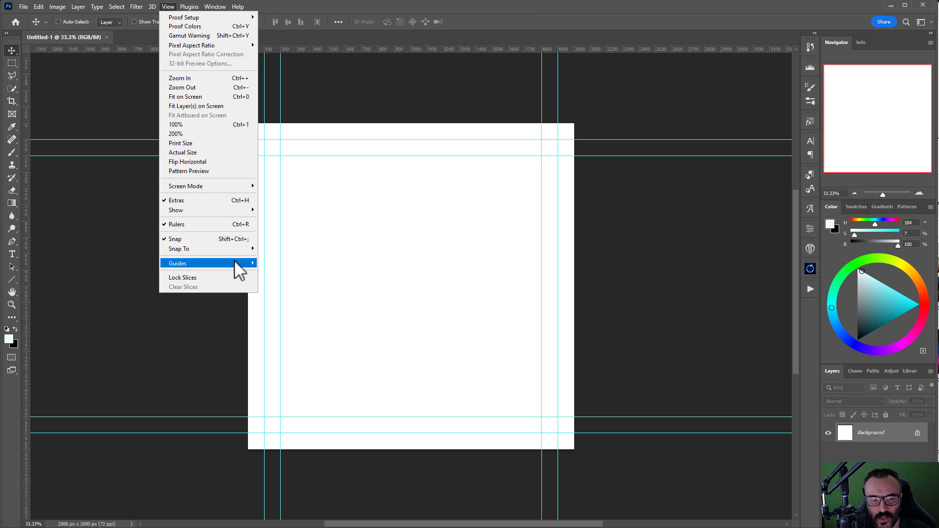
mouse_move(234, 263)
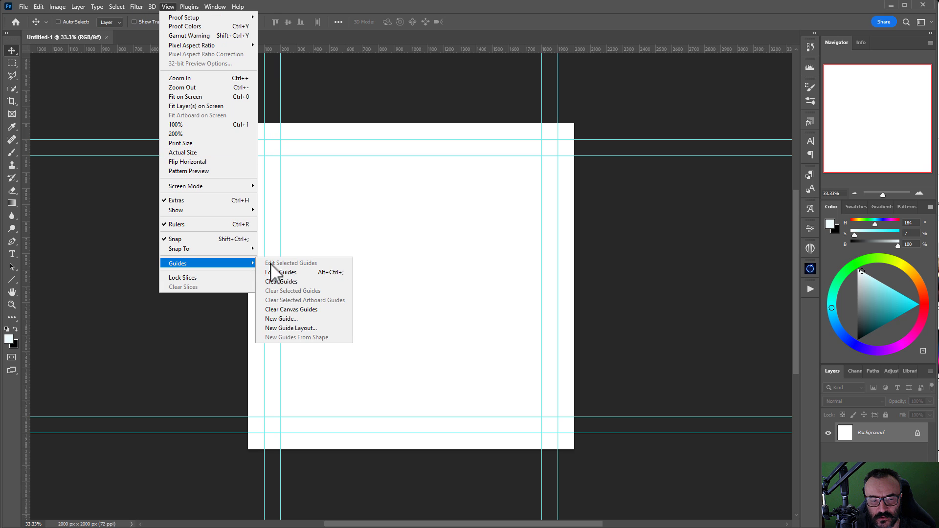
left_click(303, 283)
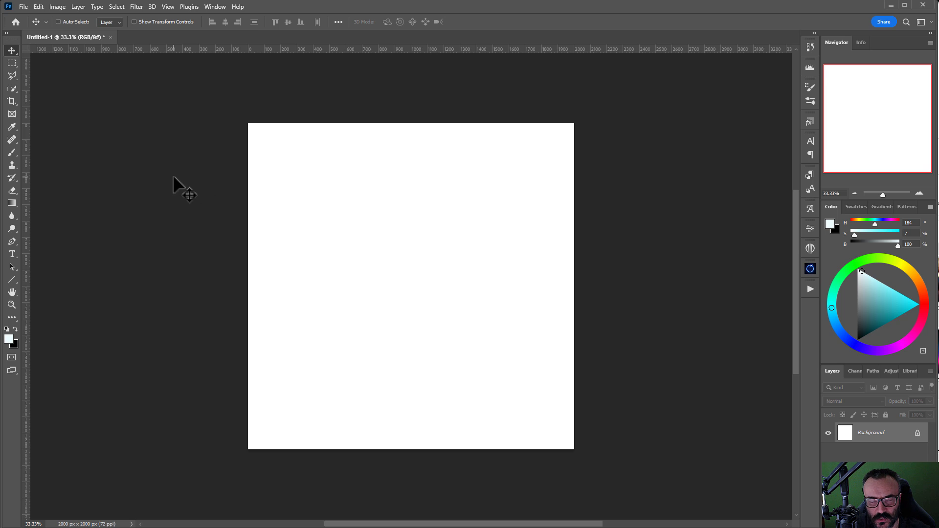
left_click(141, 5)
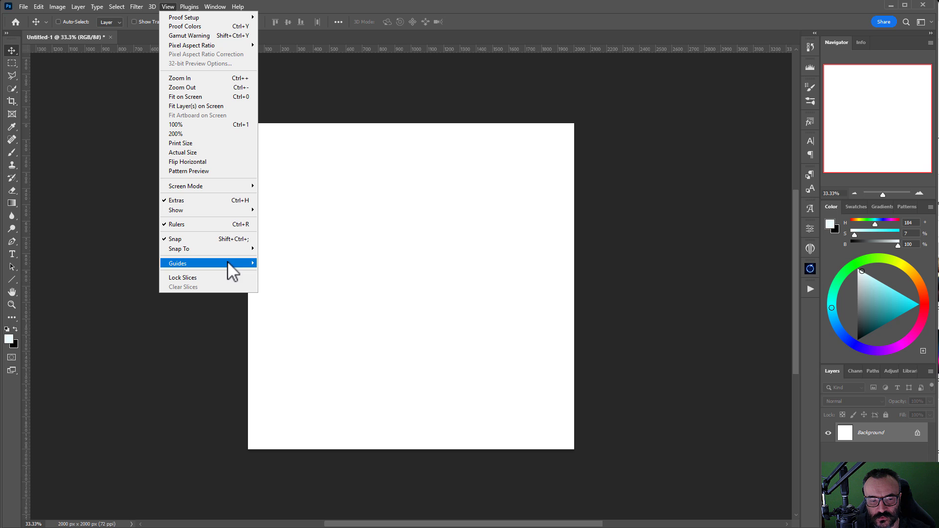
mouse_move(227, 261)
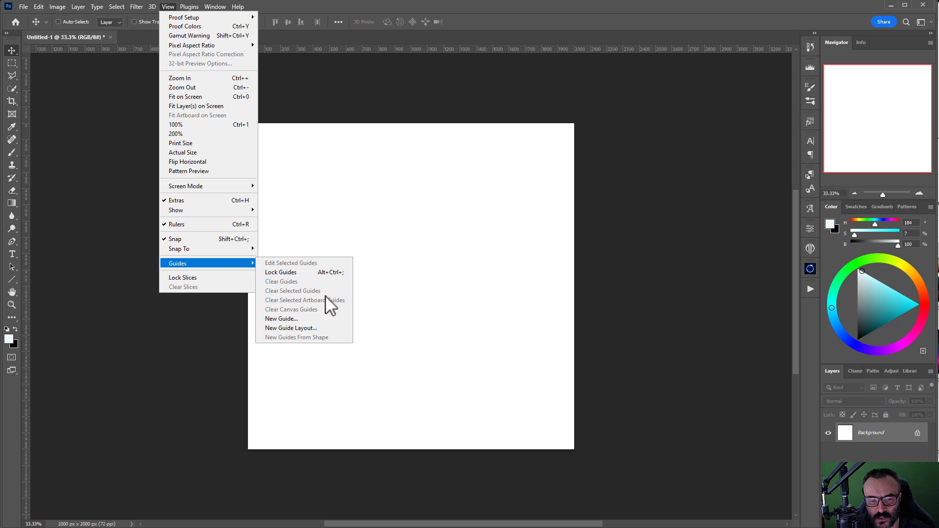
left_click(310, 329)
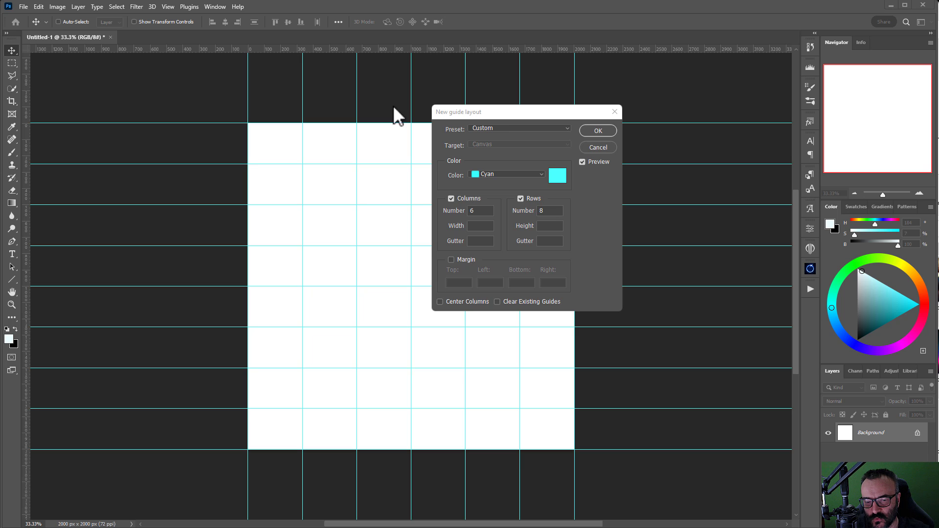
Step: Apply a guide layout of 6 columns and 8 rows to the canvas
left_click(456, 112)
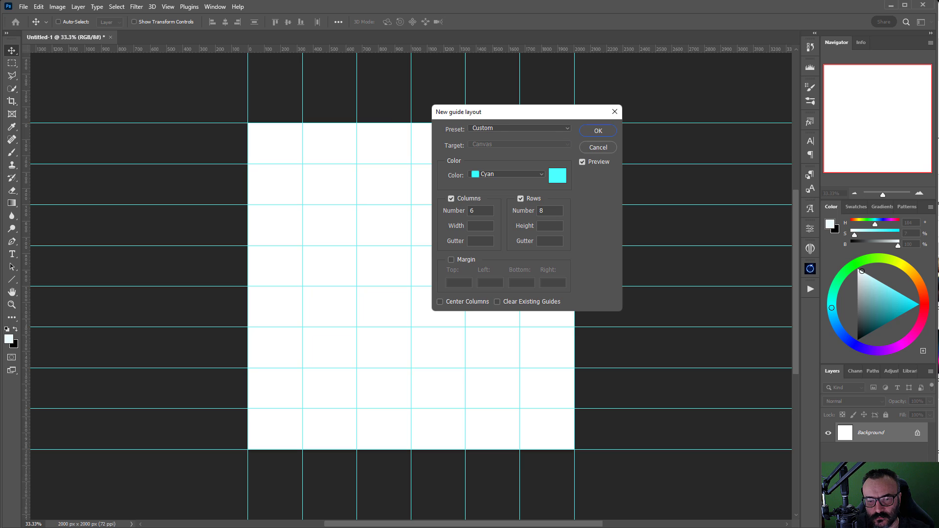
key("Return")
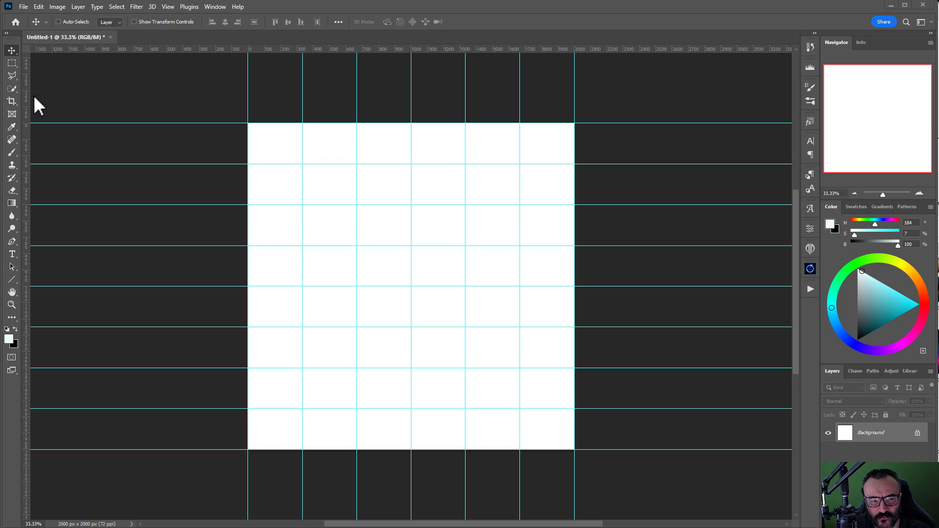
Step: Draw six image frames with the Frame tool, one per top-row cell, redrawing the second
left_click(14, 114)
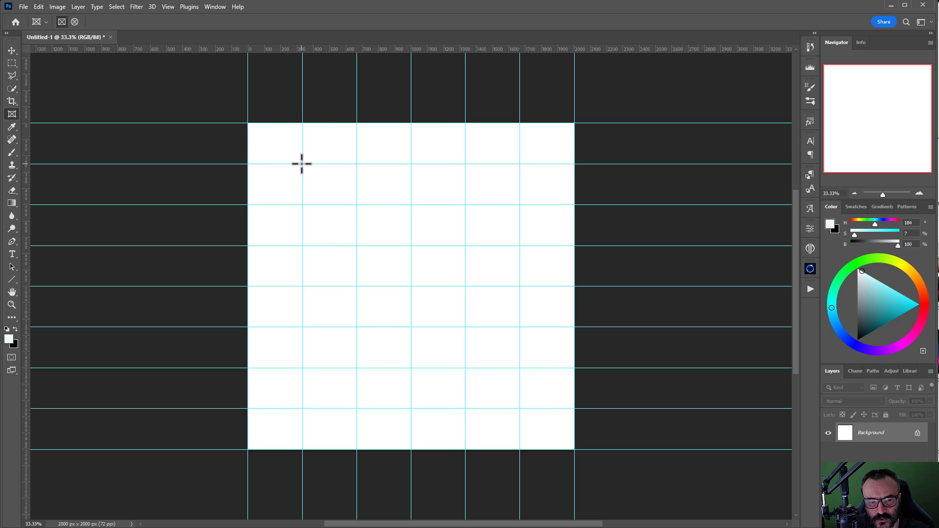
left_click_drag(302, 164, 248, 123)
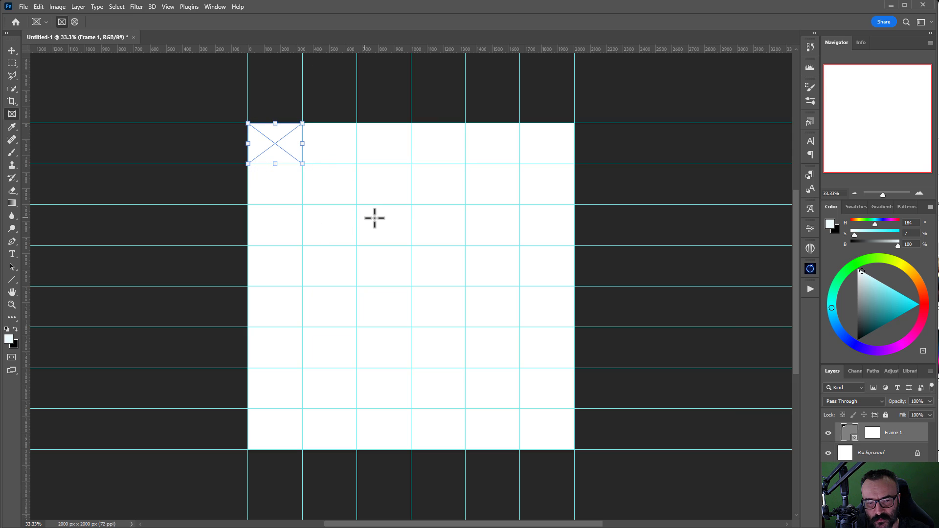
left_click_drag(355, 163, 302, 119)
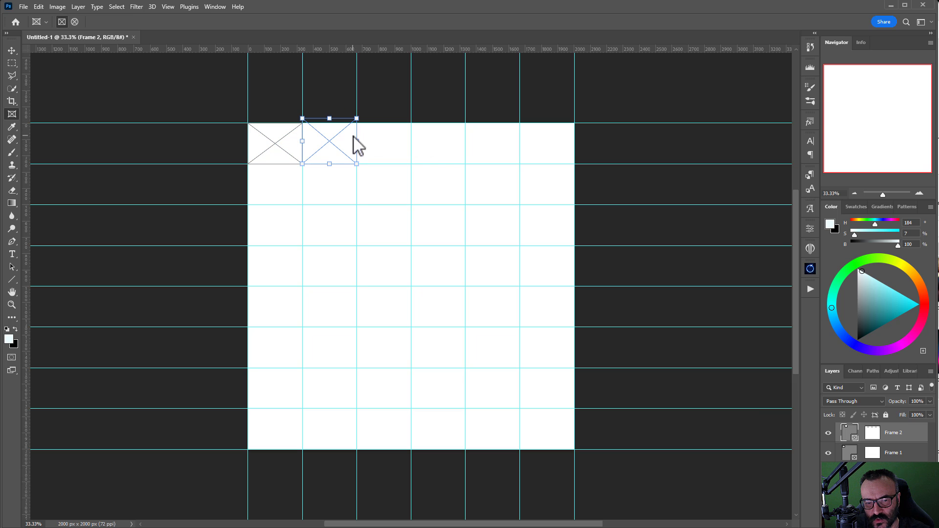
key("ctrl+z")
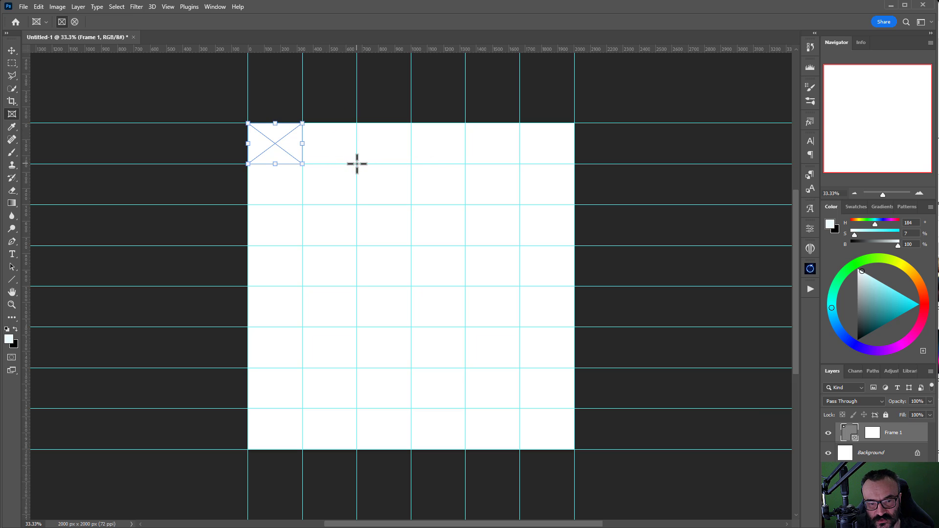
left_click_drag(356, 164, 304, 125)
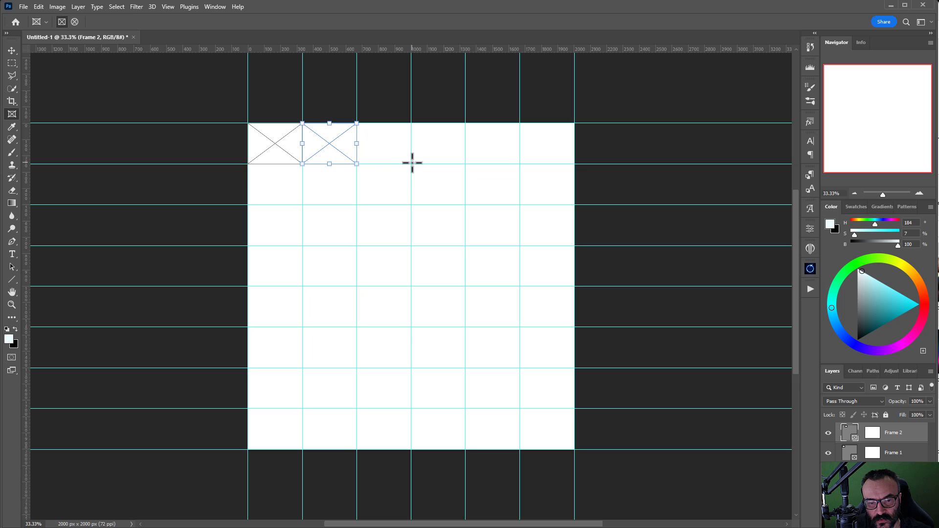
left_click_drag(411, 164, 357, 124)
left_click_drag(460, 163, 411, 123)
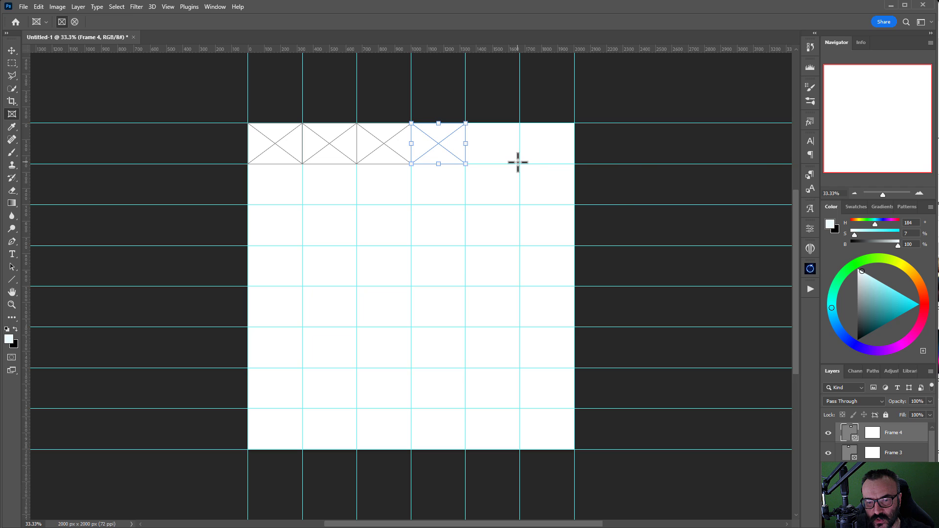
left_click_drag(519, 164, 465, 123)
left_click_drag(573, 164, 519, 123)
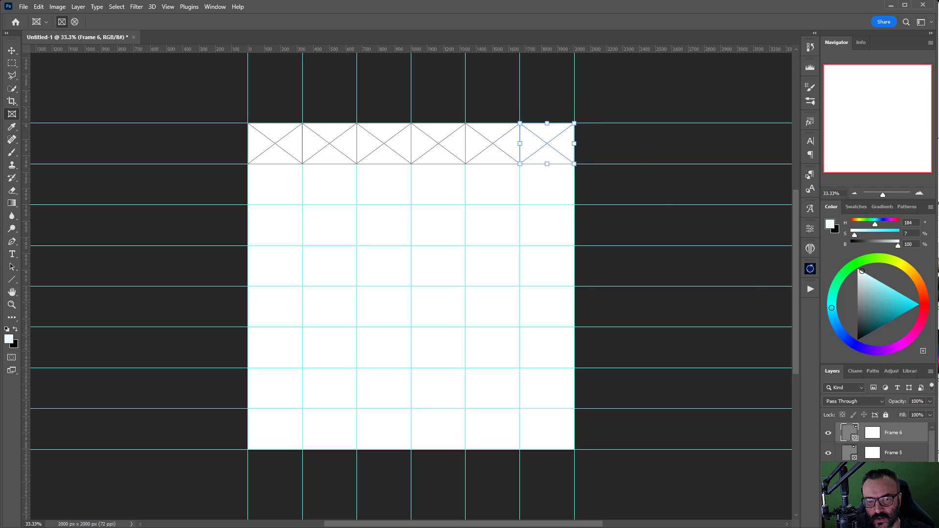
Step: Select all six frame layers together with the Move tool active
scroll(875, 443, "down", 2)
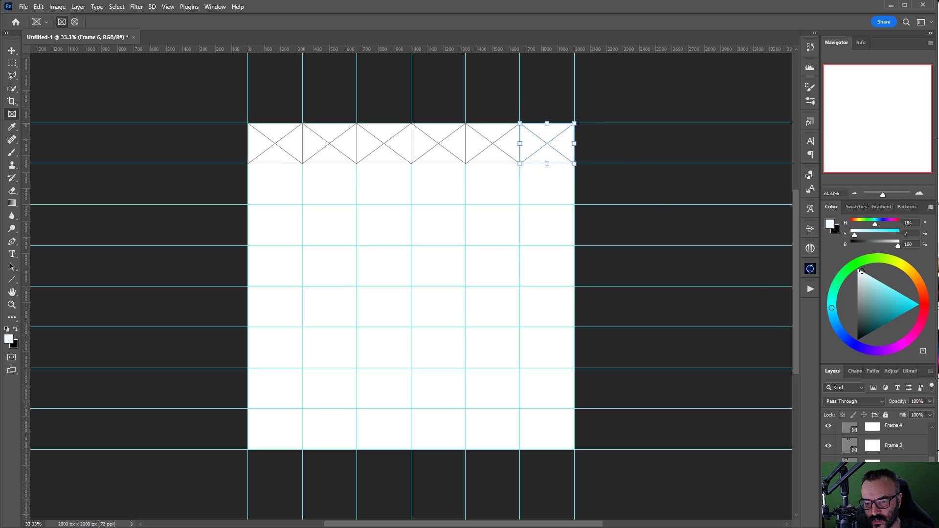
key("ctrl+alt+a")
left_click(12, 50)
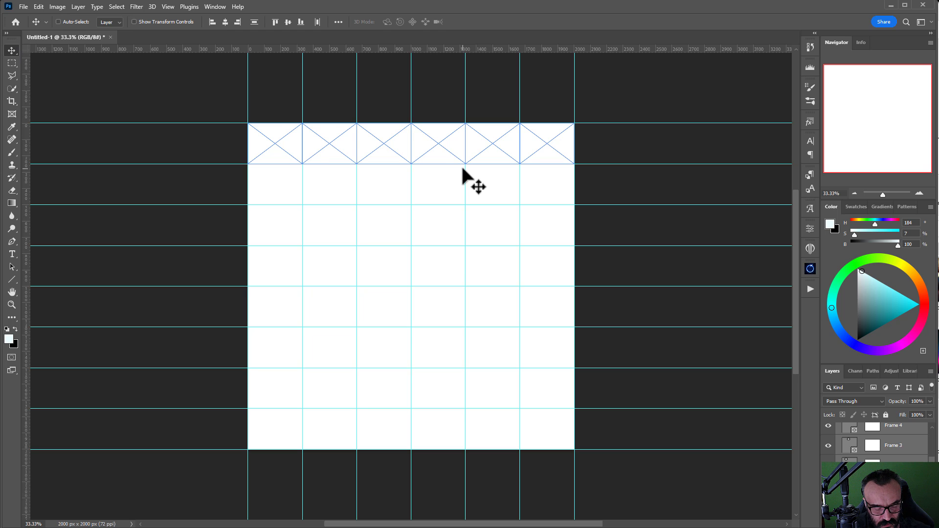
Step: Alt-drag copies of the frame row down until all eight grid rows hold frames, 48 total
key("ctrl")
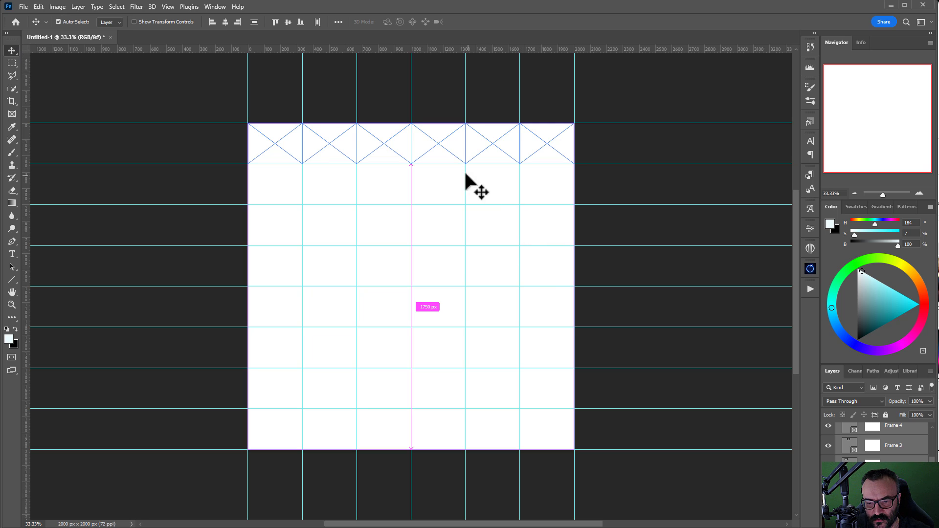
left_click_drag(450, 157, 437, 388)
key("ctrl")
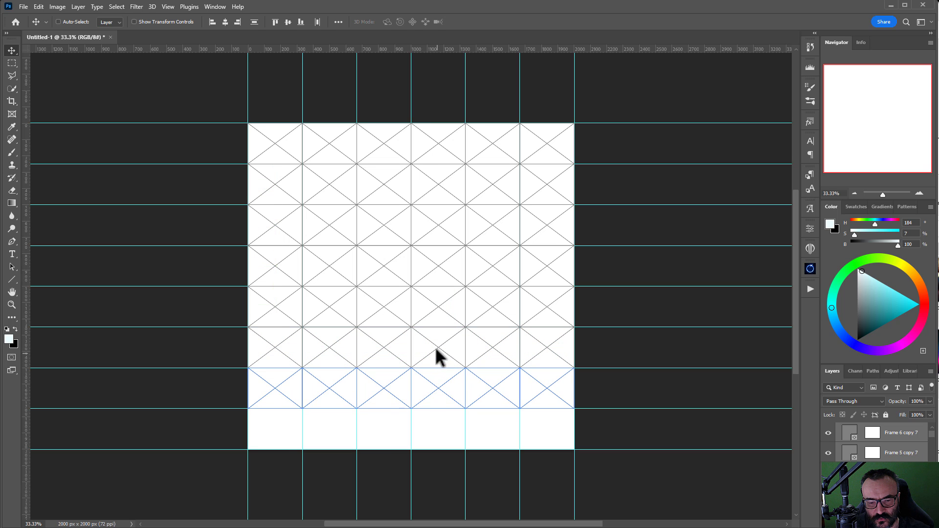
left_click_drag(435, 356, 436, 391)
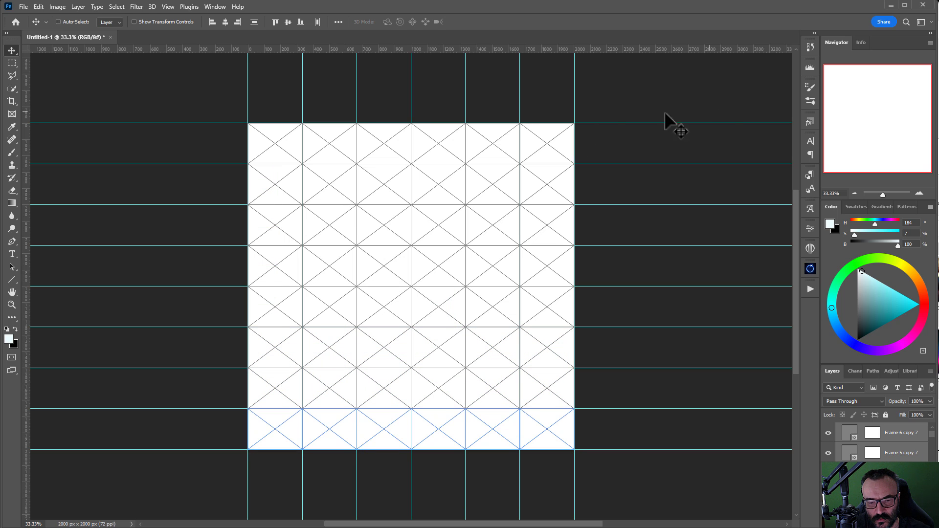
left_click(902, 453)
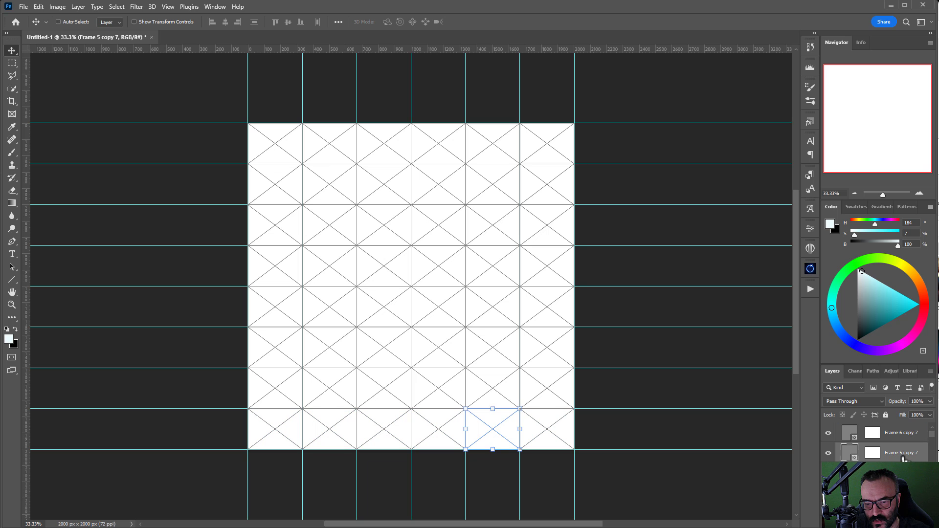
left_click(881, 433)
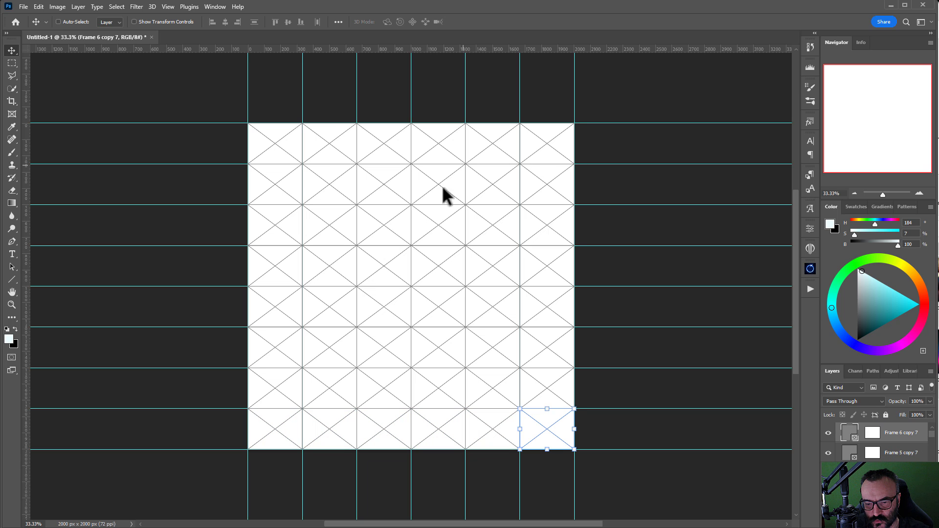
left_click_drag(858, 184, 933, 77)
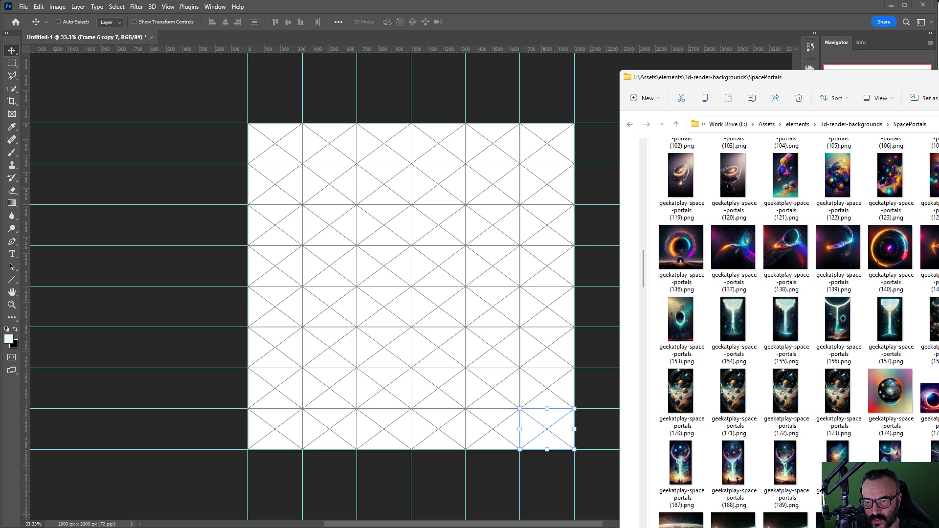
Step: Position the SpacePortals folder window at the lower right, clear of the grid
left_click_drag(938, 76, 673, 95)
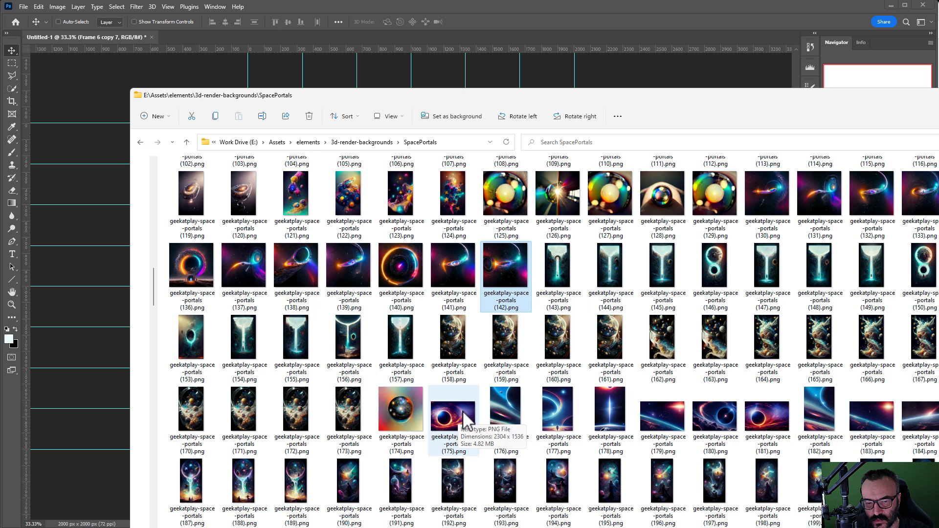
left_click_drag(646, 103, 817, 190)
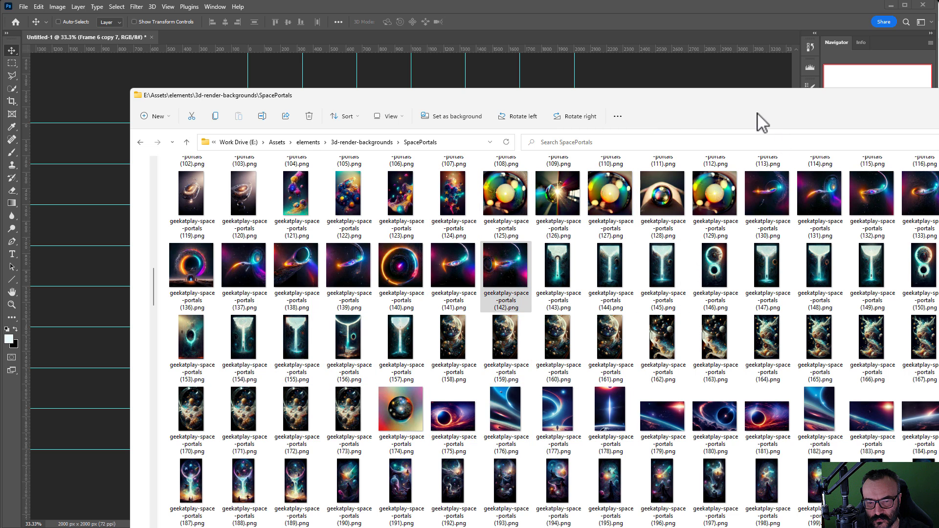
left_click_drag(744, 97, 938, 258)
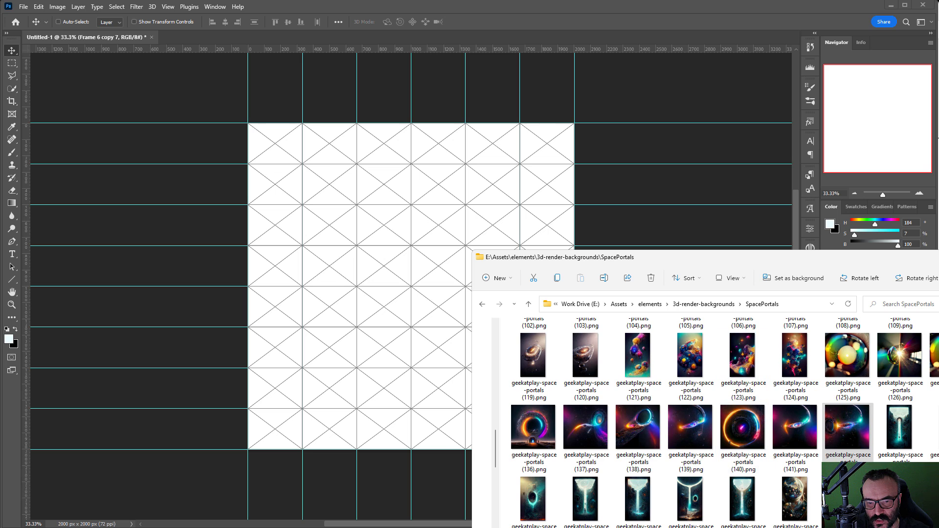
Step: Drag six space-portal PNGs from the folder into the six top-row frames
left_click_drag(847, 425, 282, 163)
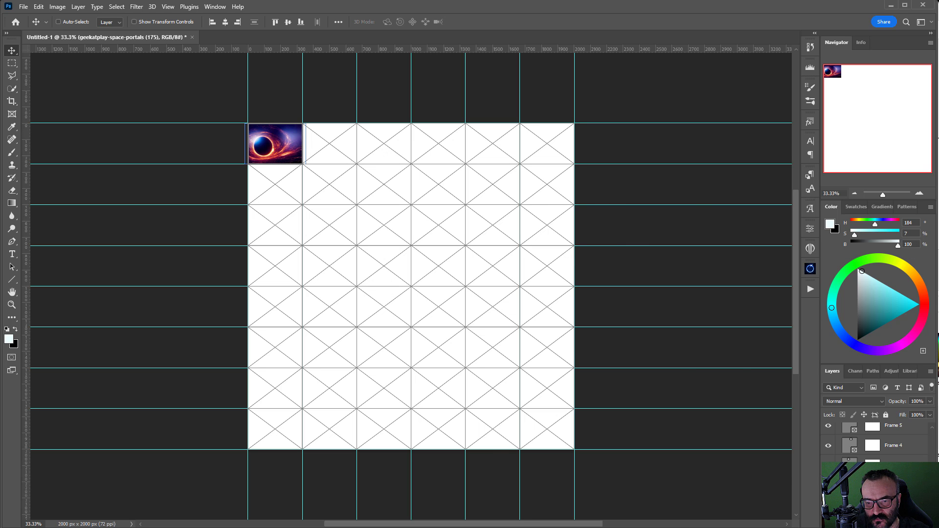
key("alt+Tab")
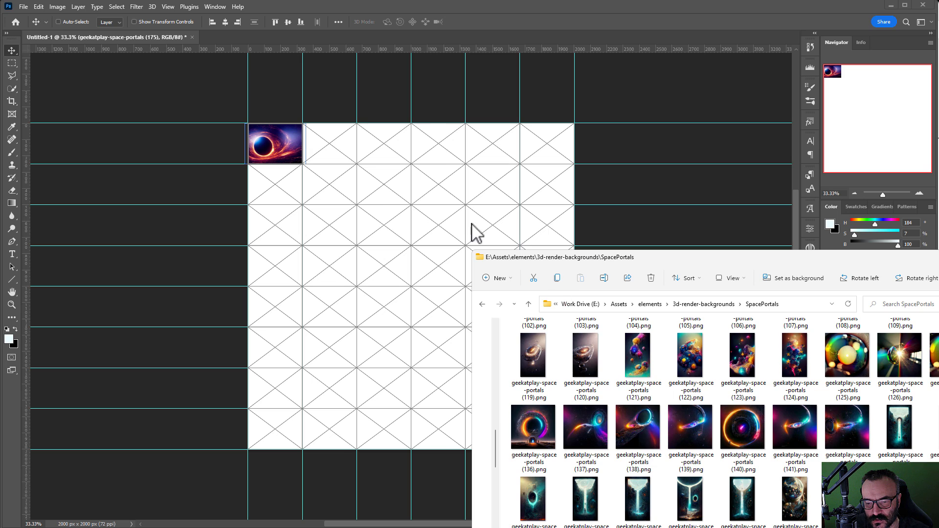
left_click_drag(473, 235, 342, 157)
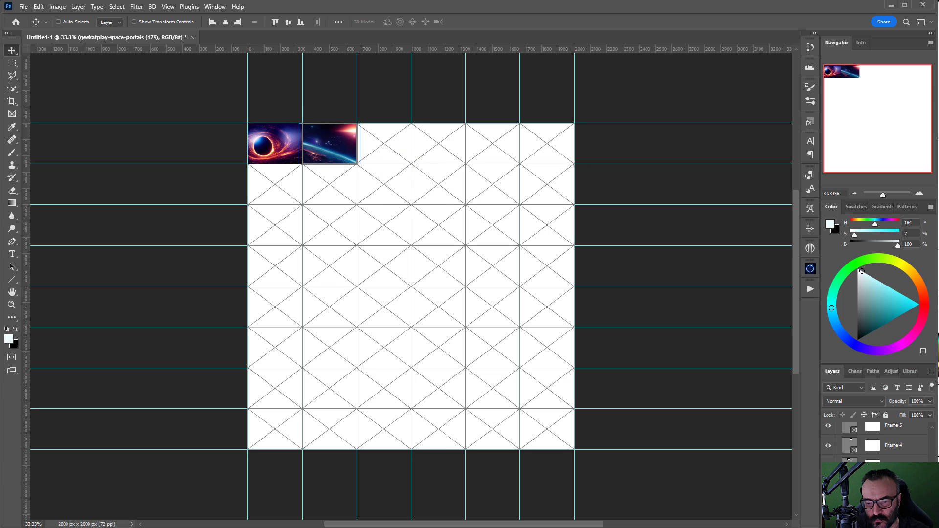
left_click_drag(485, 231, 397, 162)
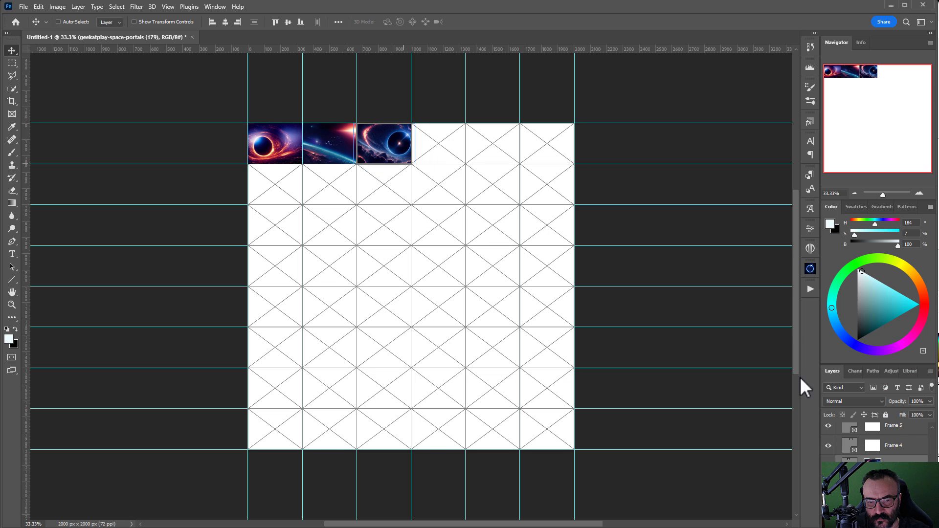
left_click_drag(421, 76, 433, 152)
left_click_drag(593, 204, 503, 154)
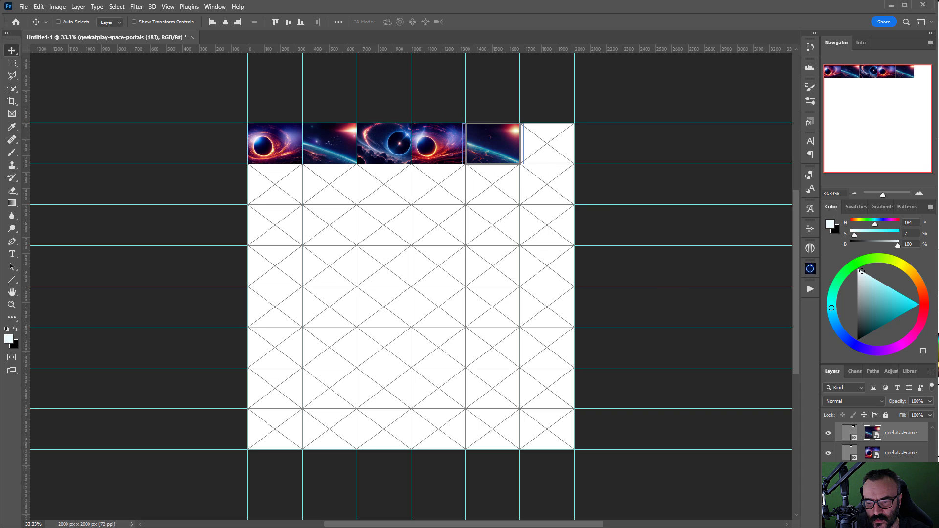
left_click_drag(545, 74, 542, 162)
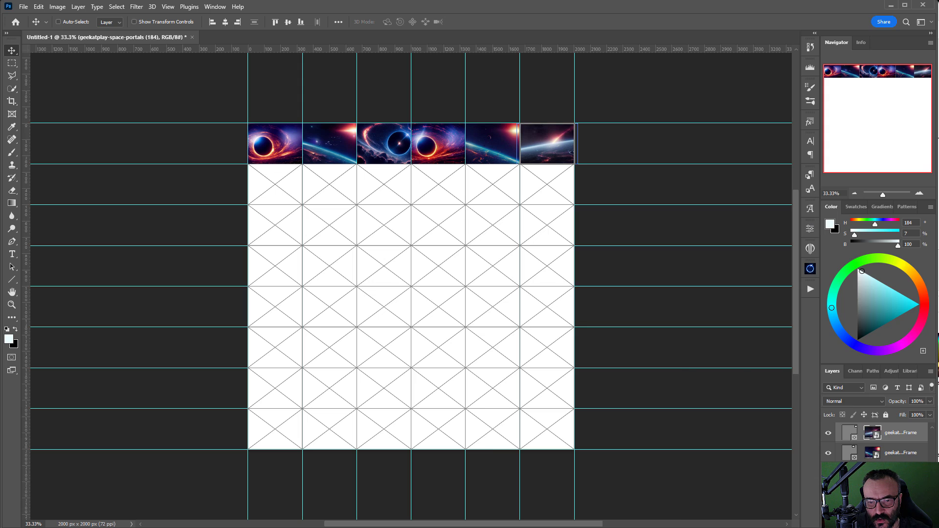
key("alt+Tab")
left_click_drag(938, 259, 576, 31)
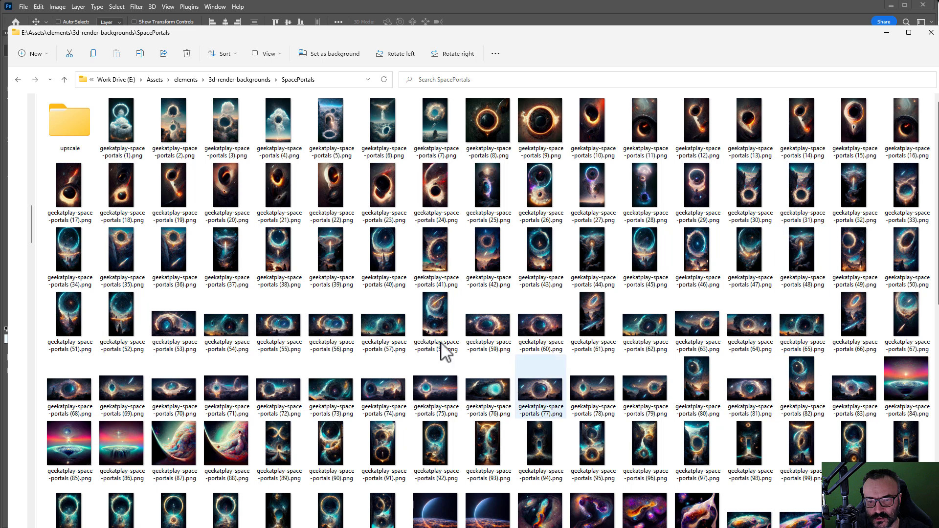
Step: Restore the SpacePortals window to the lower right and scroll back to its first images
scroll(560, 301, "down", 6)
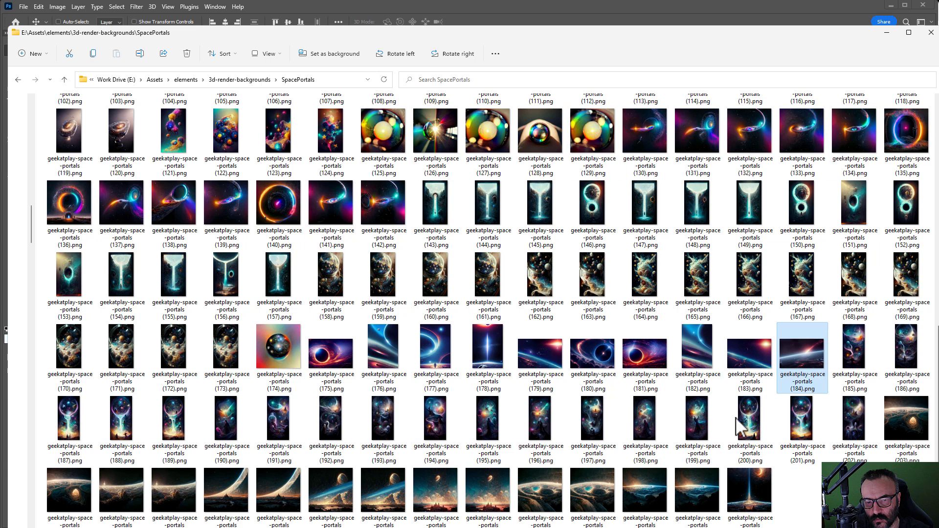
left_click_drag(726, 38, 676, 122)
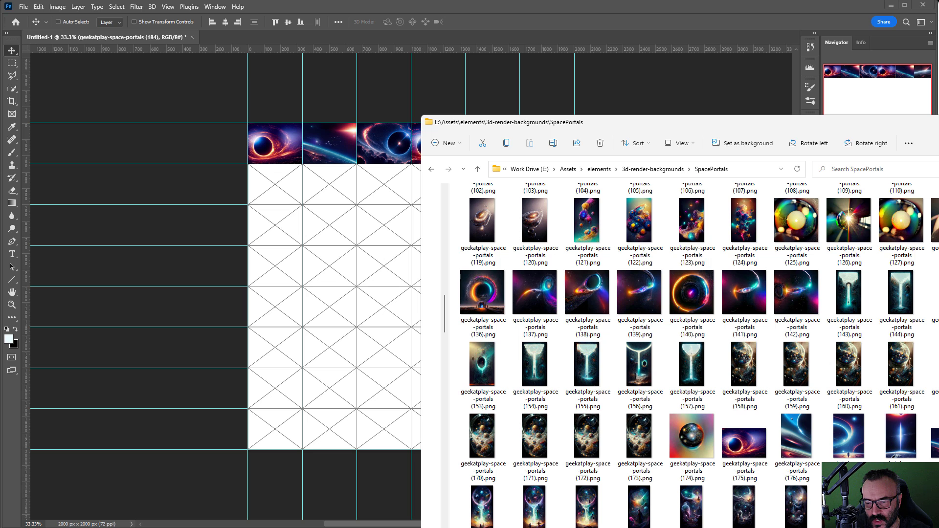
scroll(780, 408, "up", 10)
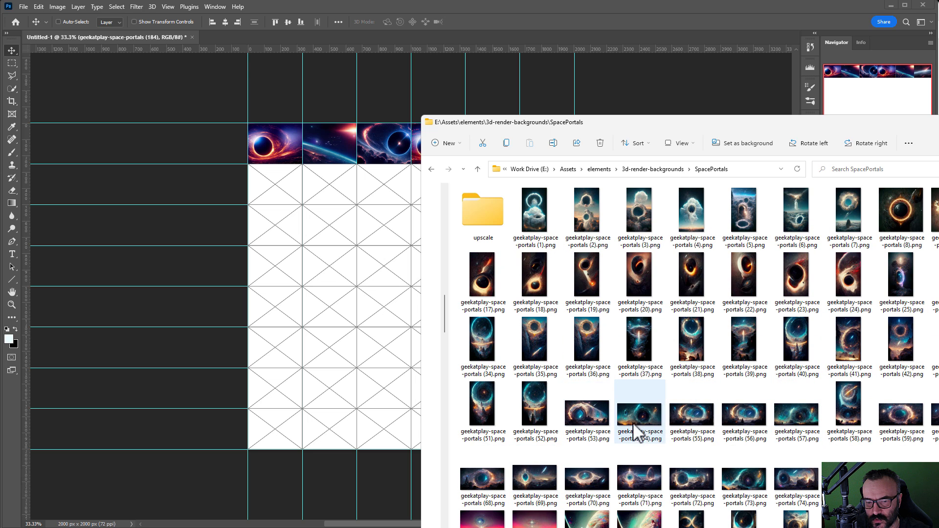
Step: Drop images 53, 54, 55 onward into the empty frames from row two, then fill the Background pale cyan
left_click_drag(586, 413, 280, 189)
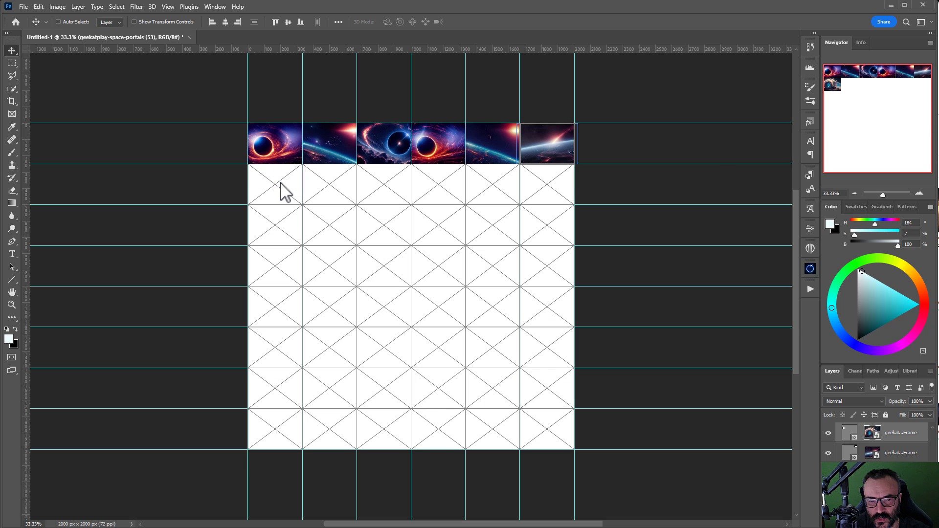
key("alt+Tab")
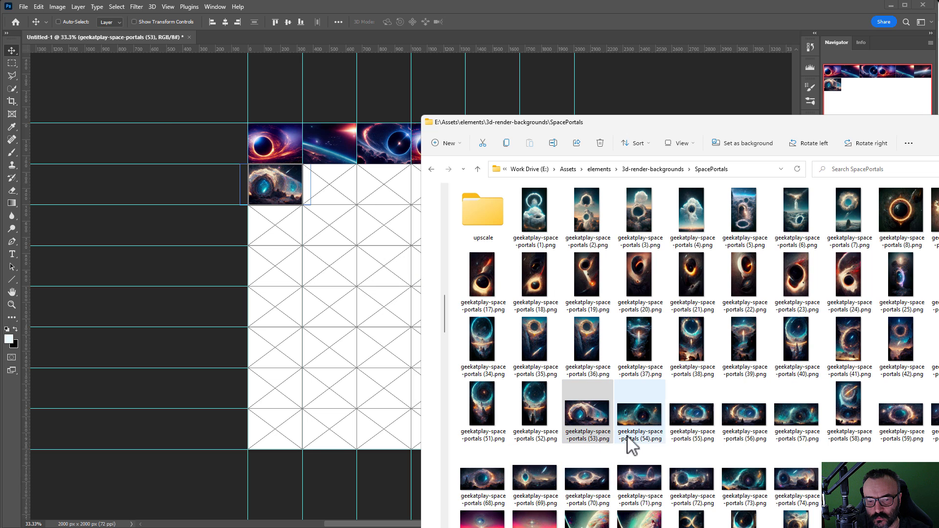
left_click_drag(644, 419, 342, 193)
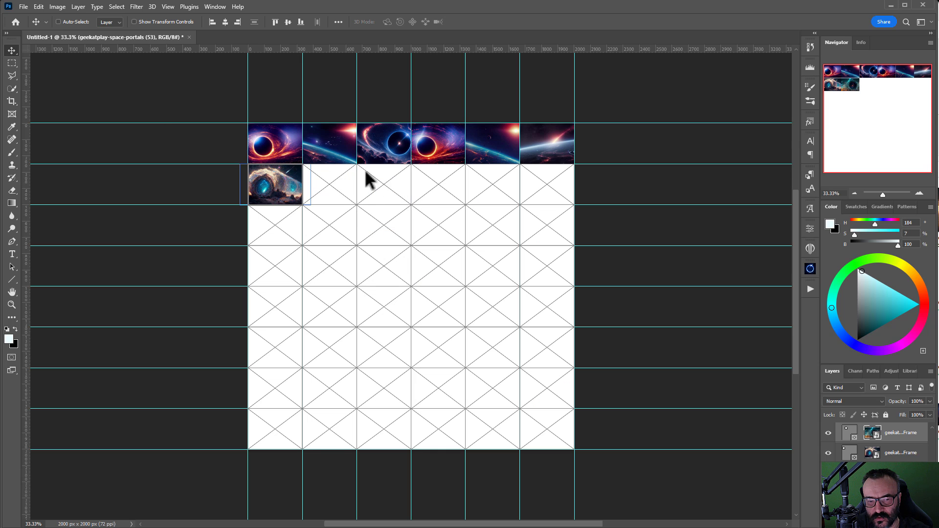
key("alt+Tab")
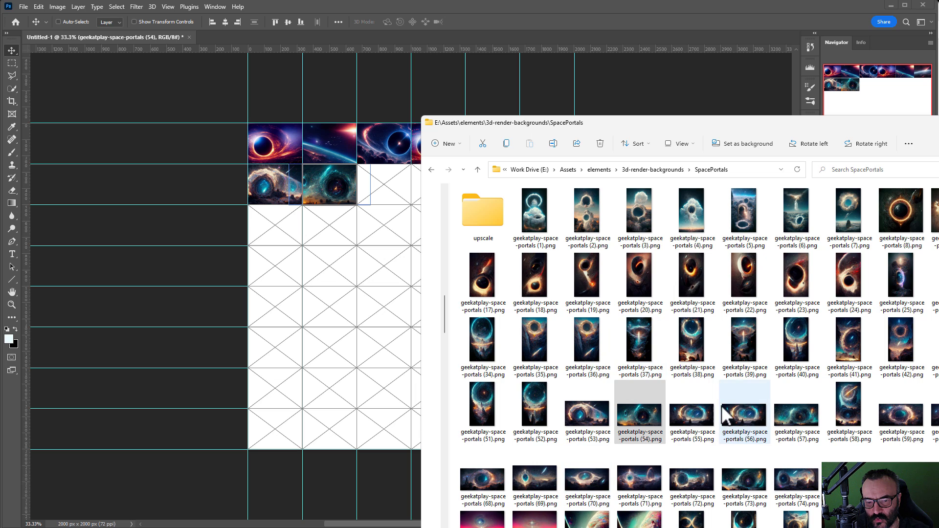
left_click_drag(691, 416, 390, 191)
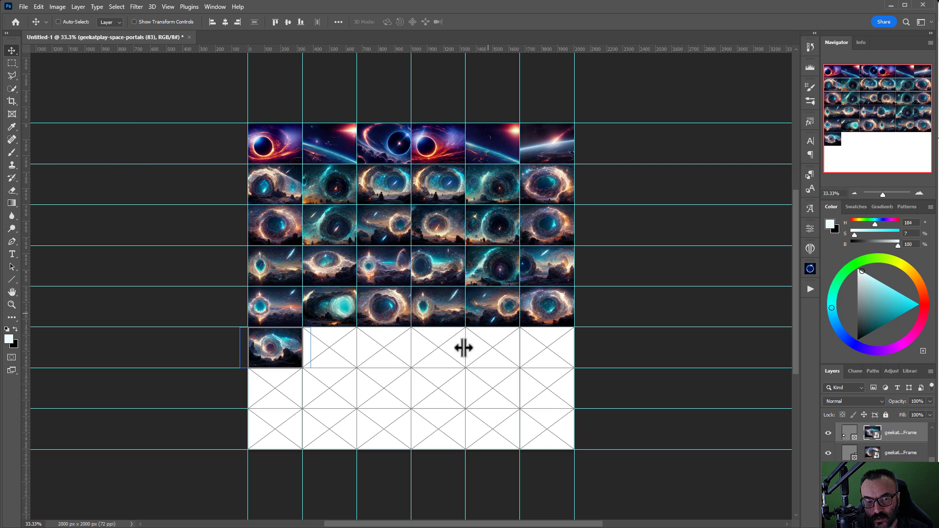
scroll(870, 454, "down", 10)
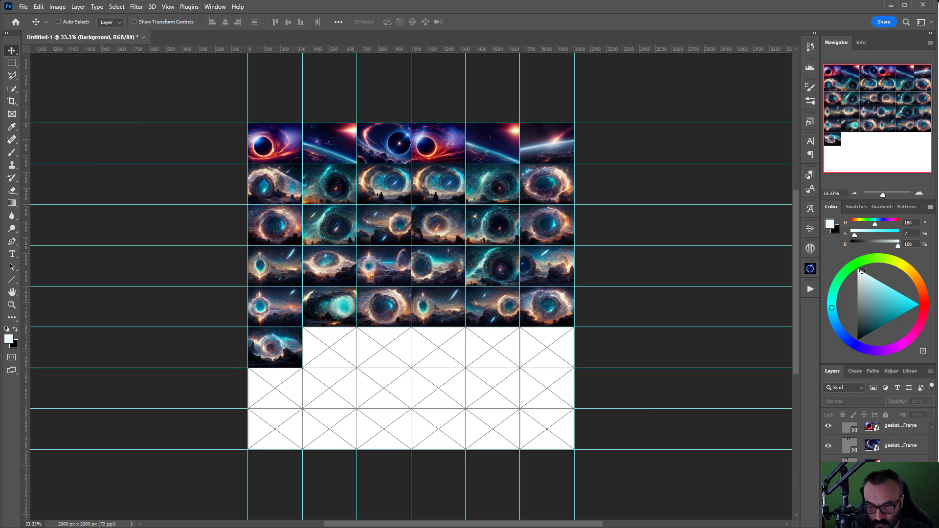
key("alt+BackSpace")
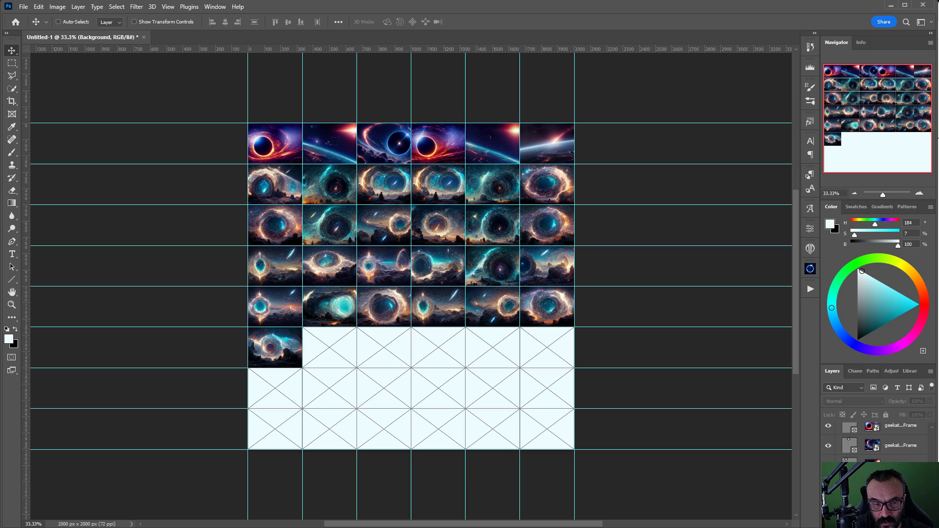
Step: Fill the Background black, crop the canvas to 2000 × 1500 px, and open the save dialog
key("ctrl+BackSpace")
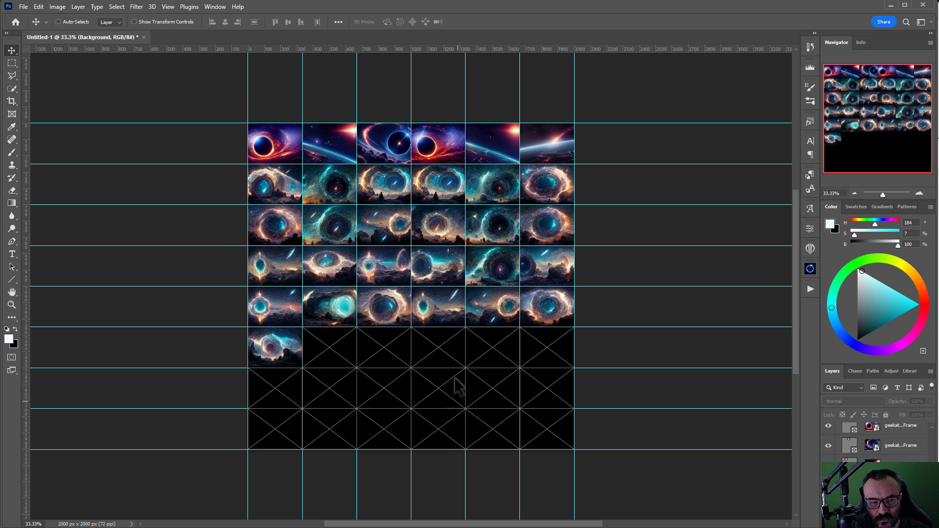
left_click(11, 100)
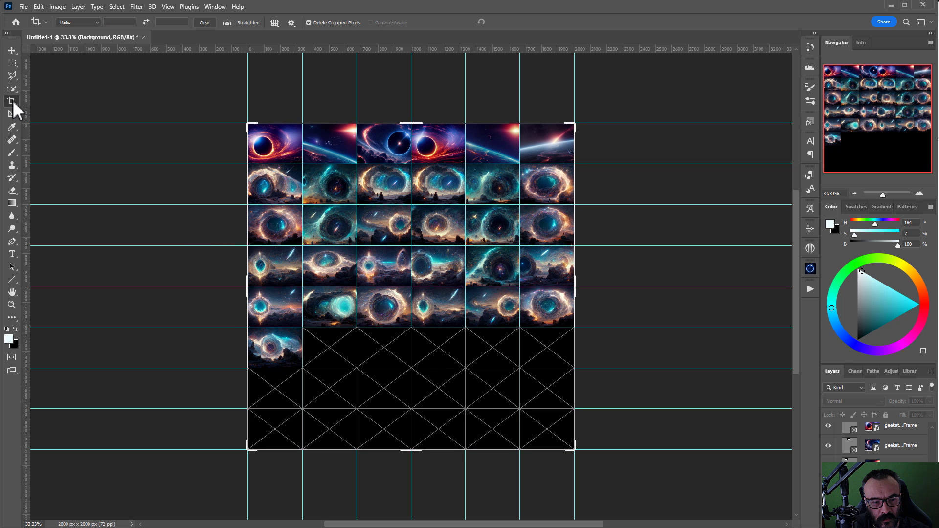
left_click_drag(411, 447, 404, 411)
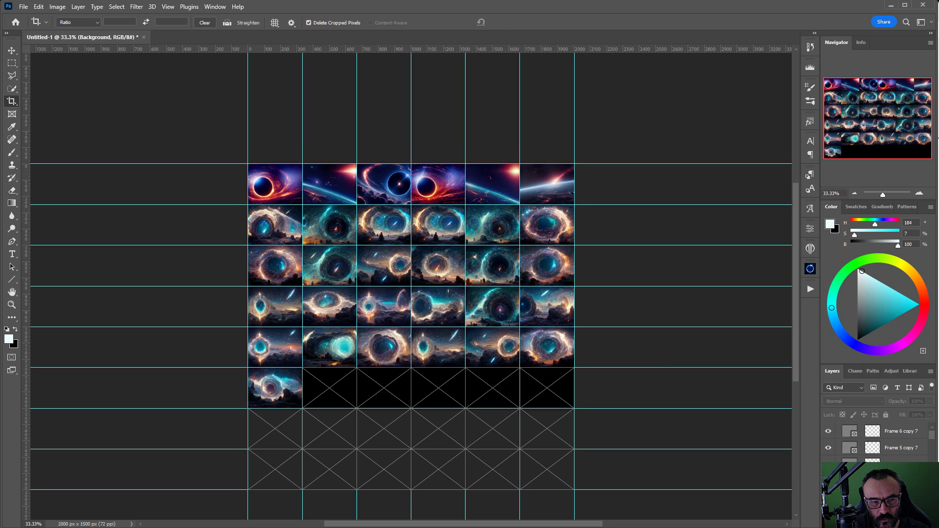
key("ctrl+s")
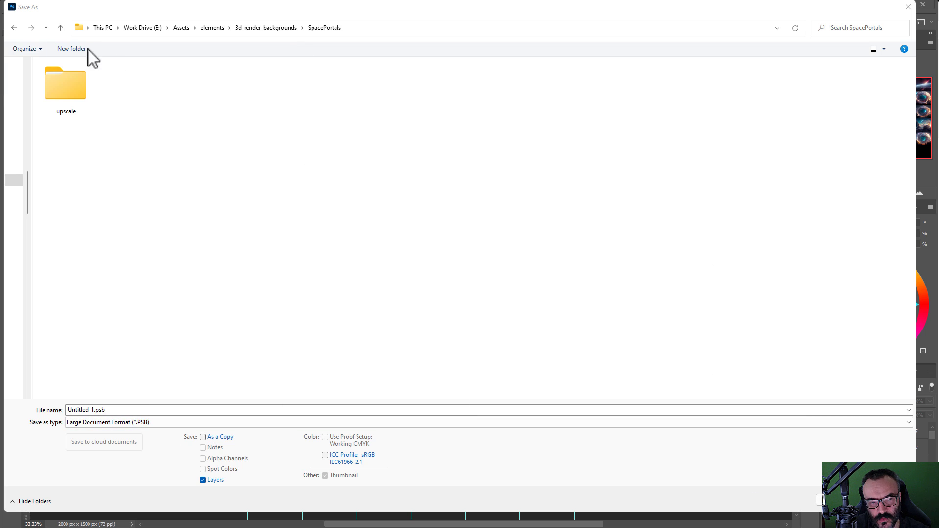
Step: Create a new folder named product-cover inside SpacePortals
left_click(71, 48)
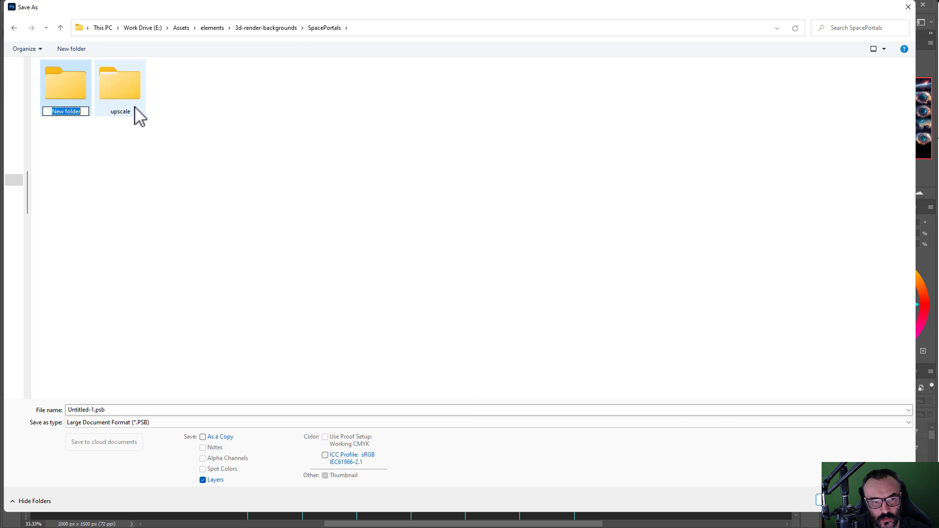
type("produc")
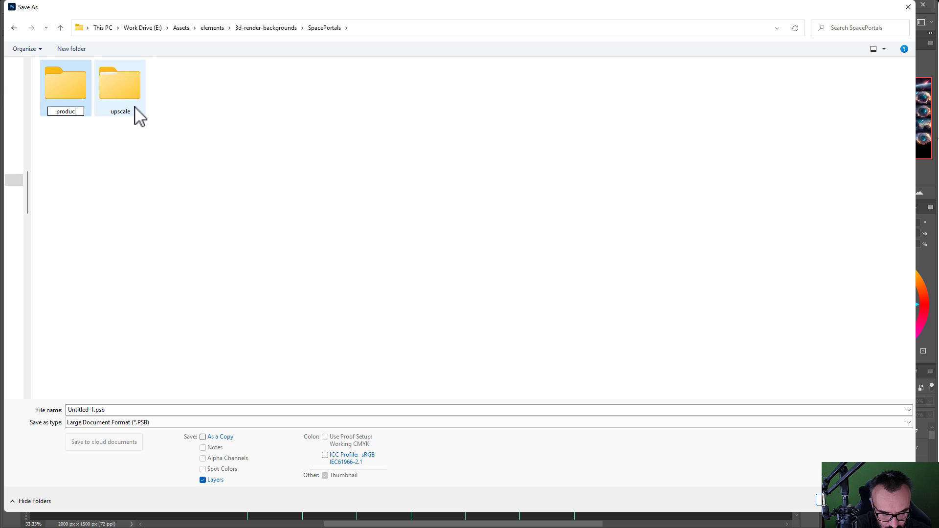
type("t-cover")
key("Return")
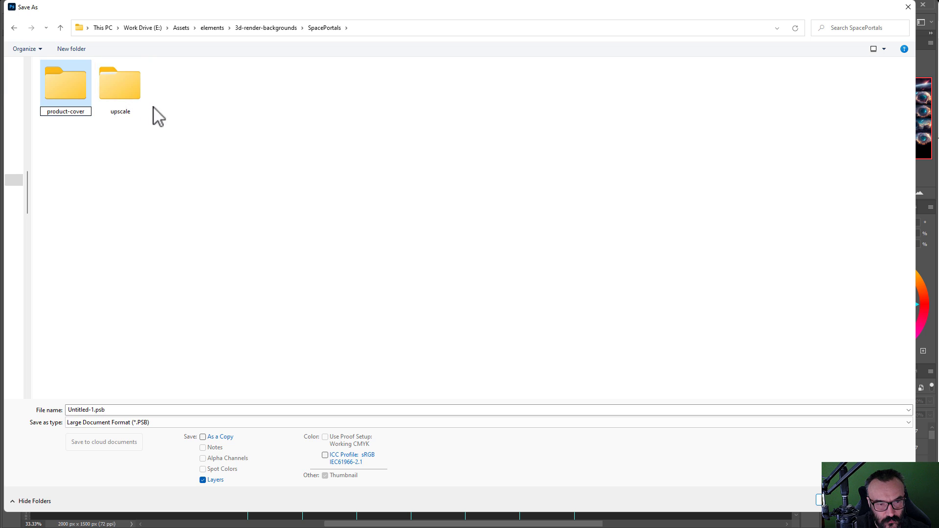
Step: Save the document into product-cover as page1.psb
double_click(69, 83)
left_click(145, 410)
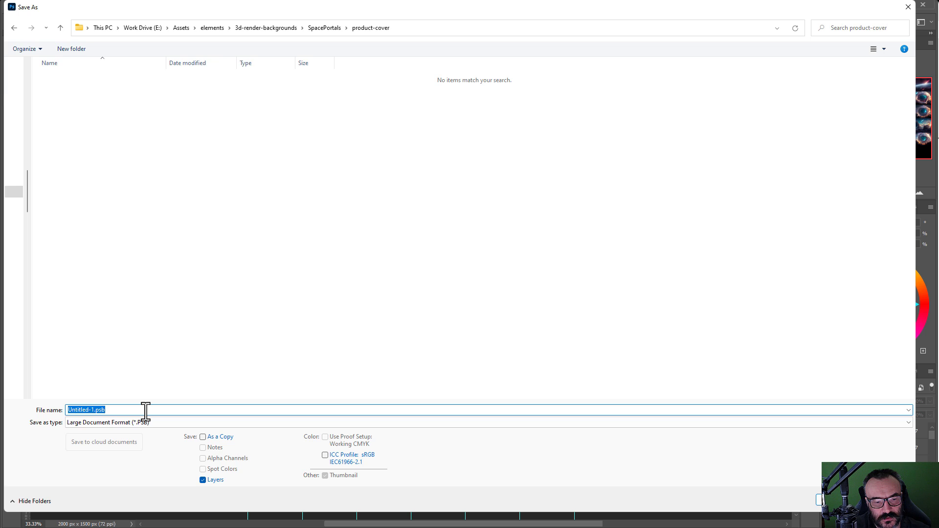
type("page1")
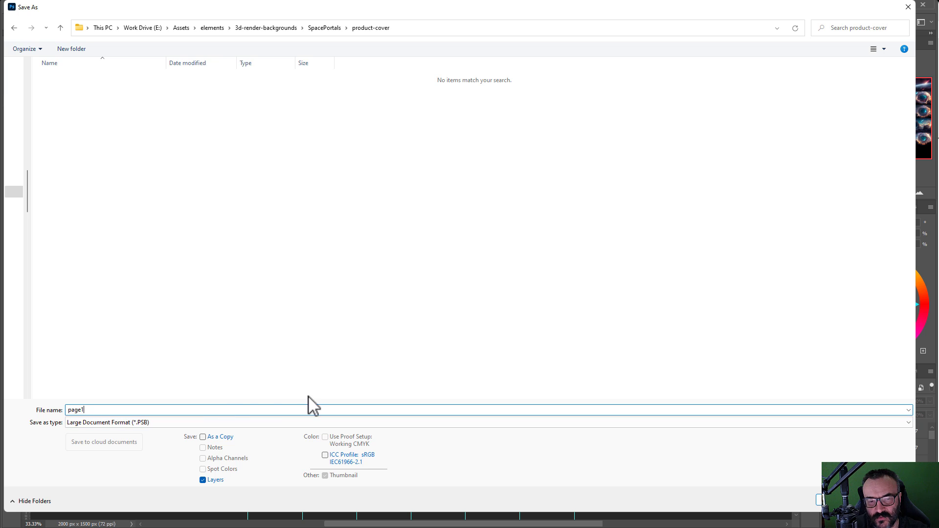
left_click(822, 500)
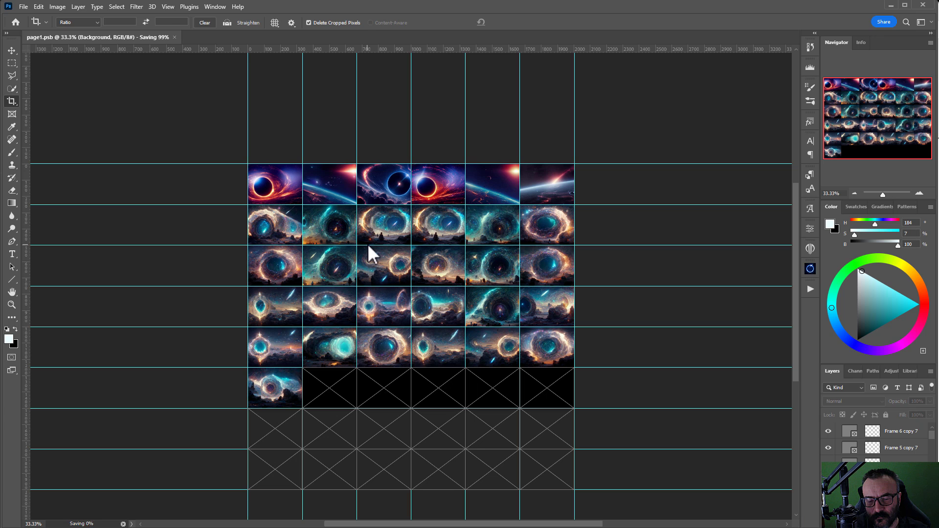
Step: Revert to the last Fill Layer history state so every frame row is black-filled again
left_click(808, 48)
left_click(738, 271)
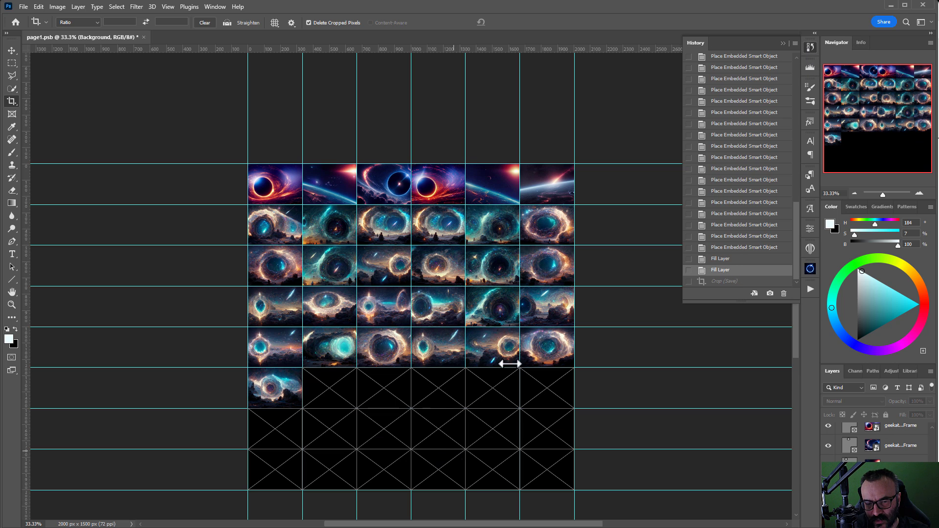
left_click(815, 47)
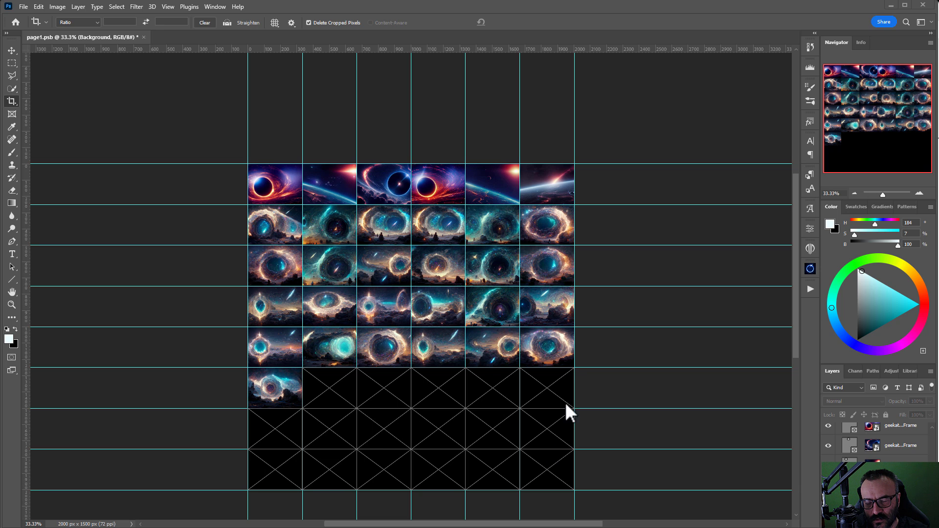
Step: Rotate the entire canvas 90° clockwise into columns of portrait tiles
left_click(56, 7)
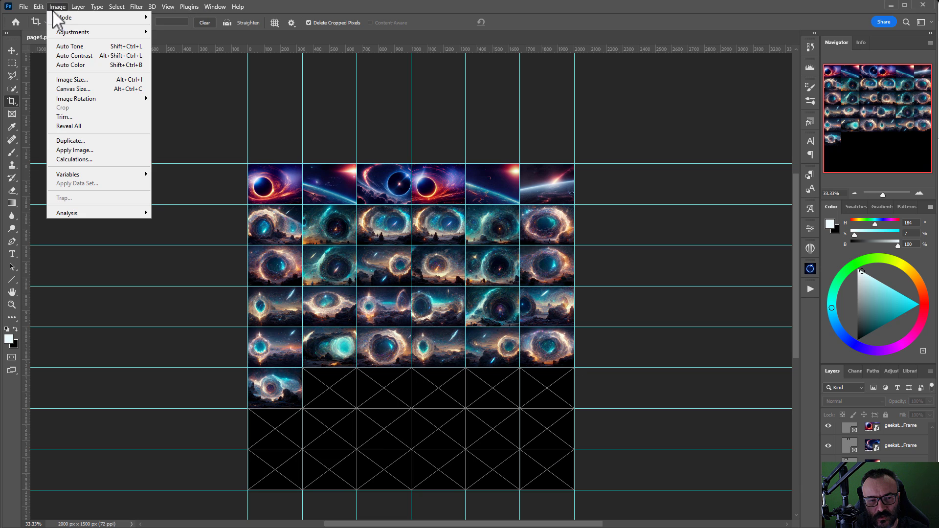
mouse_move(95, 177)
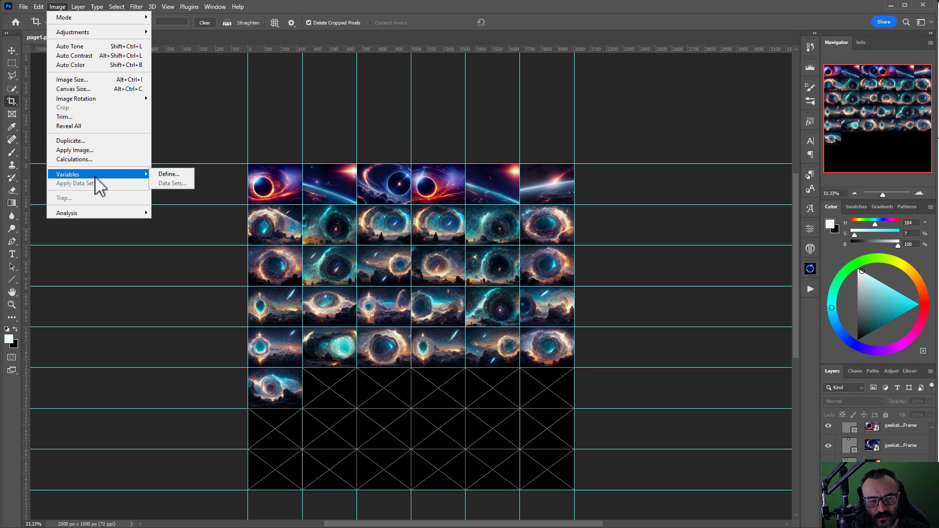
mouse_move(97, 99)
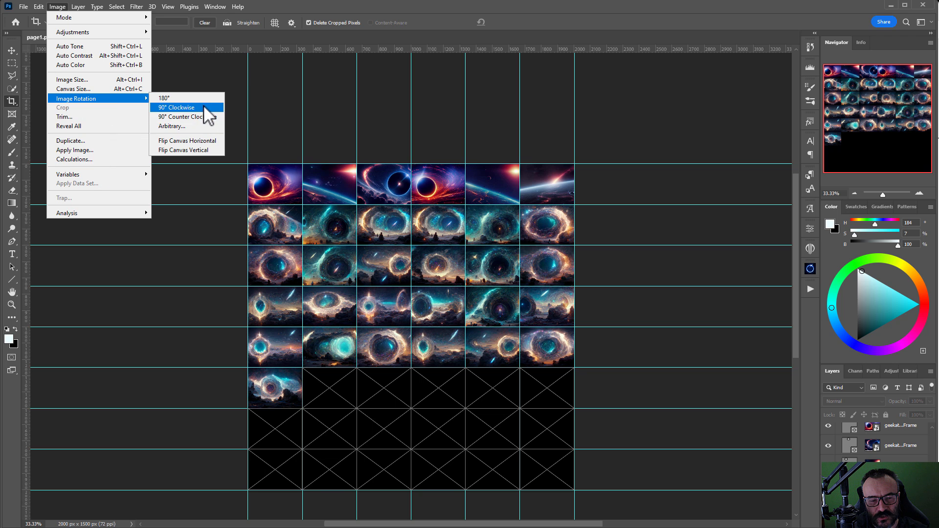
left_click(203, 104)
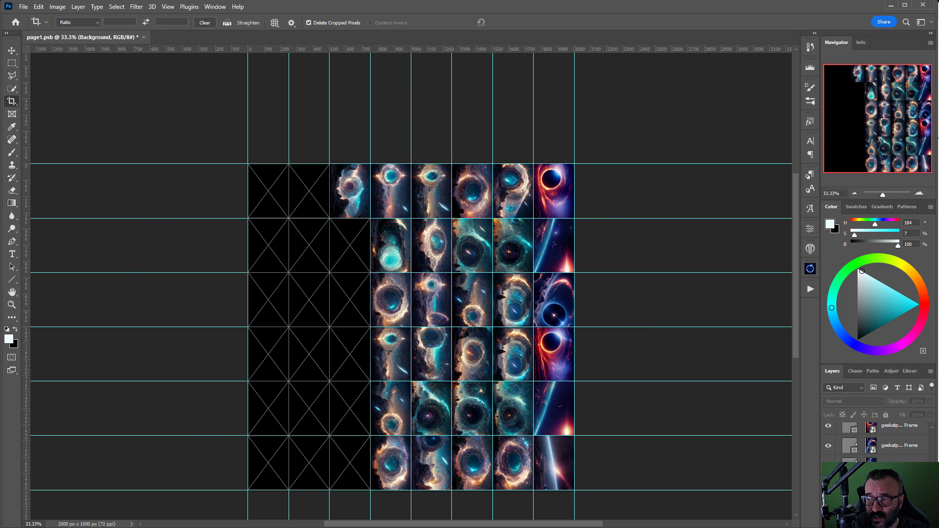
Step: Drag SpacePortals images into the empty top-row frames, including a cloud-portal image in frame two
left_click_drag(938, 146, 938, 80)
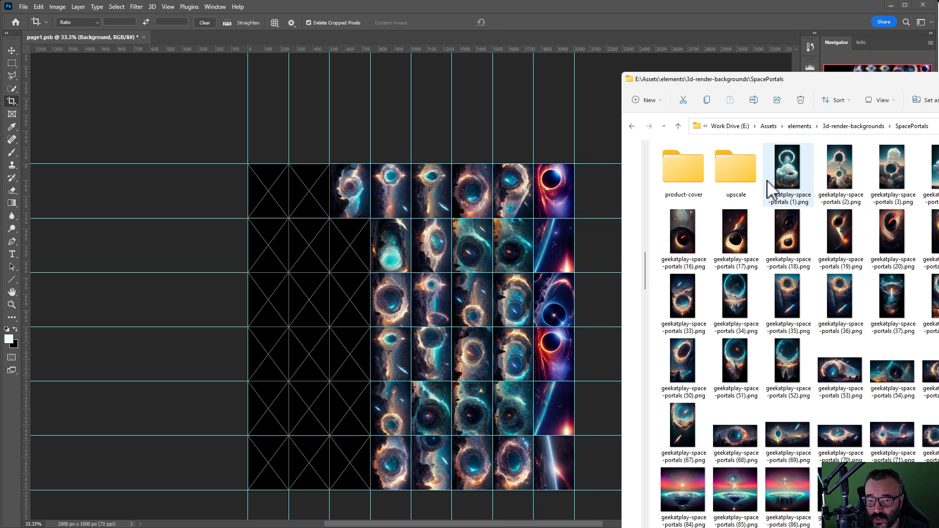
left_click_drag(789, 184, 274, 189)
key("alt+Tab")
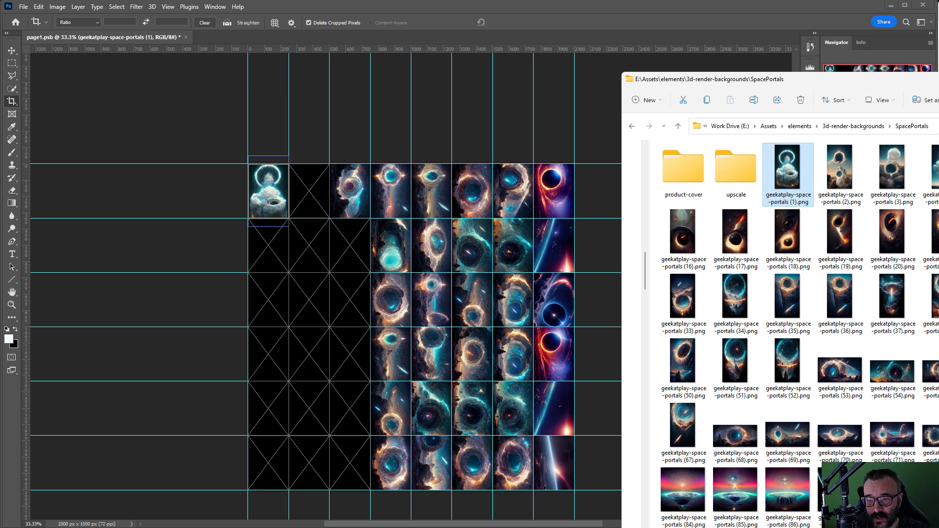
left_click_drag(840, 169, 350, 193)
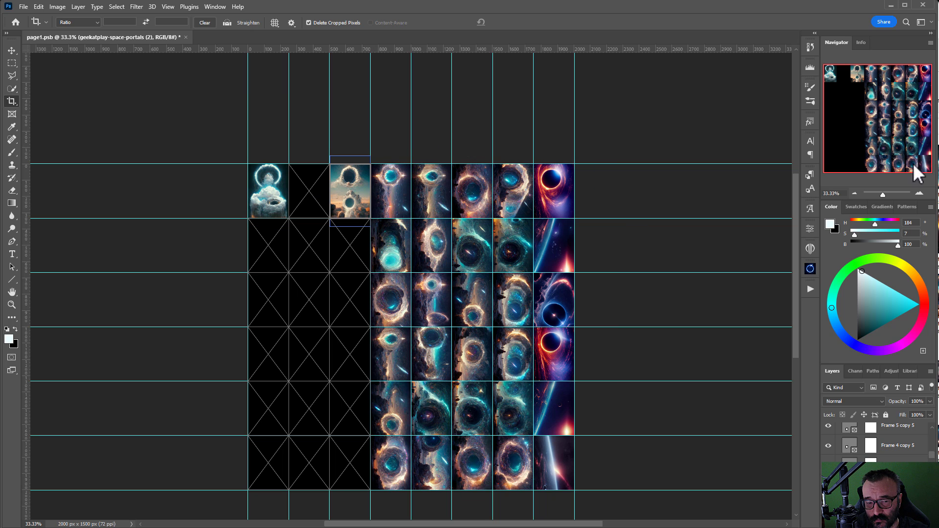
key("alt+Tab")
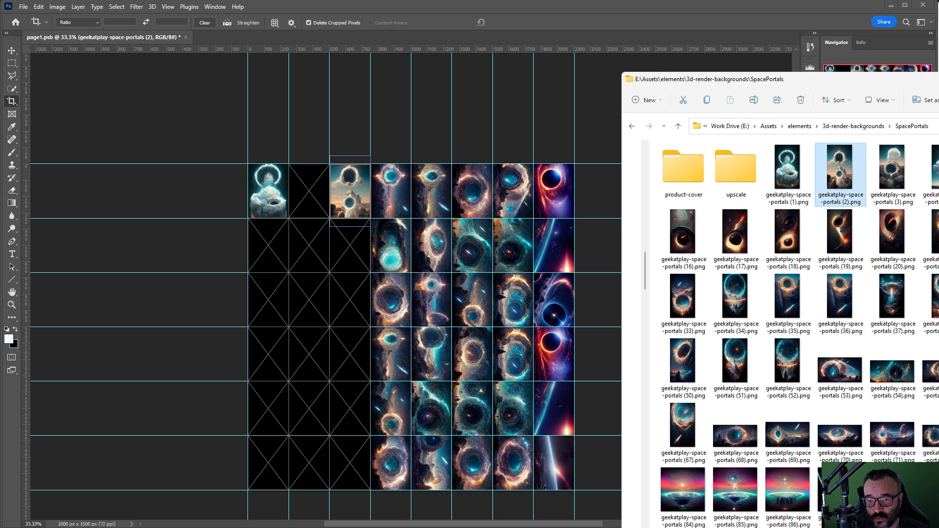
key("alt+Tab")
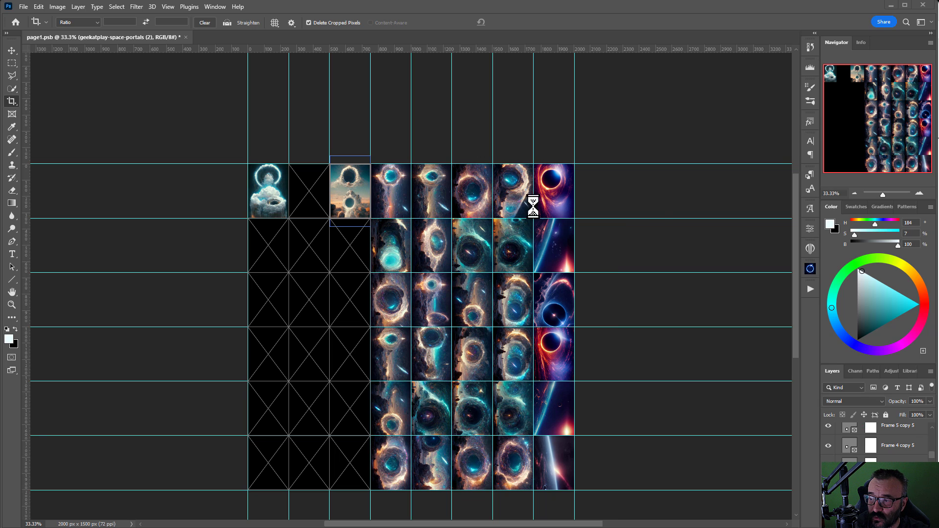
left_click_drag(535, 204, 309, 204)
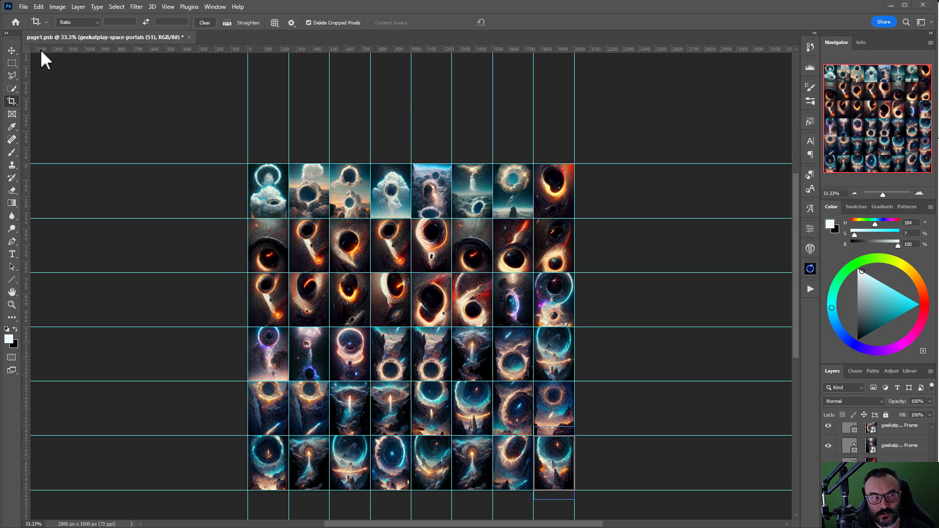
left_click(21, 8)
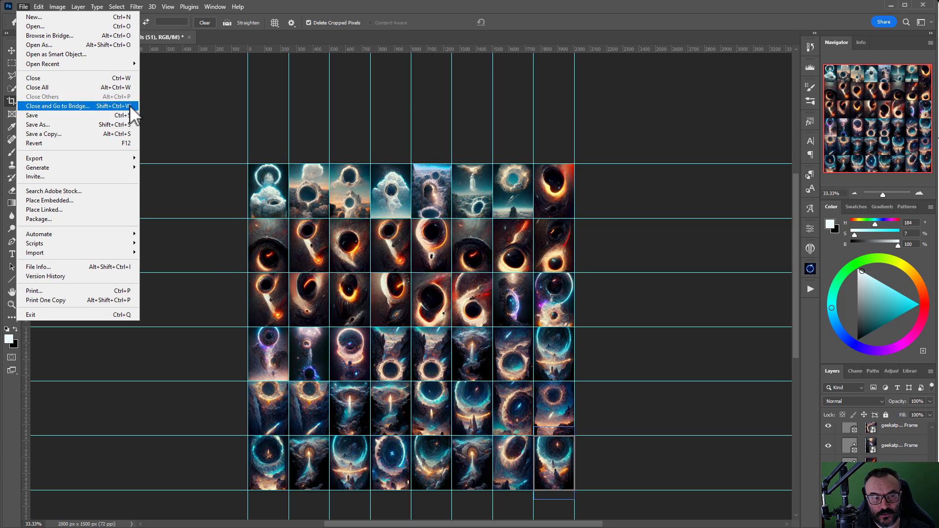
Step: Save the grid as page2.psb and swap the top-left frame for a blue space-portal image
left_click(101, 120)
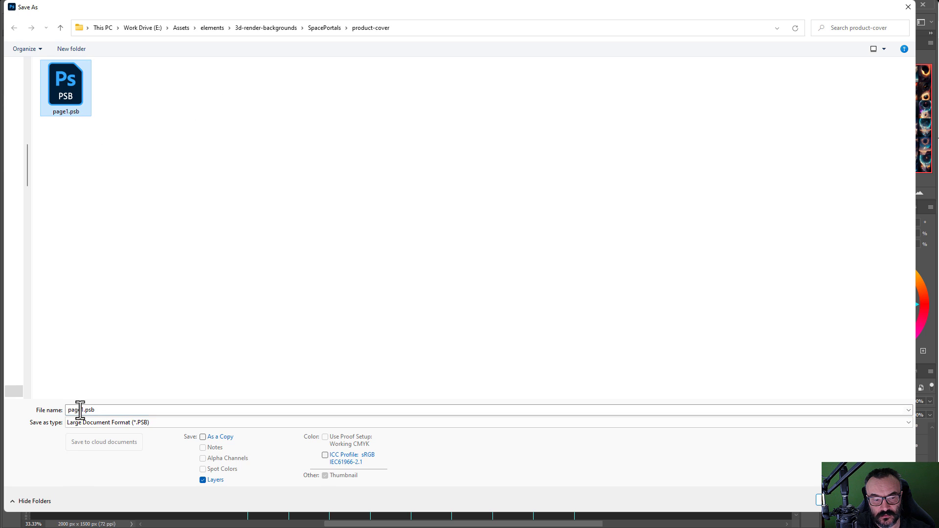
left_click(81, 410)
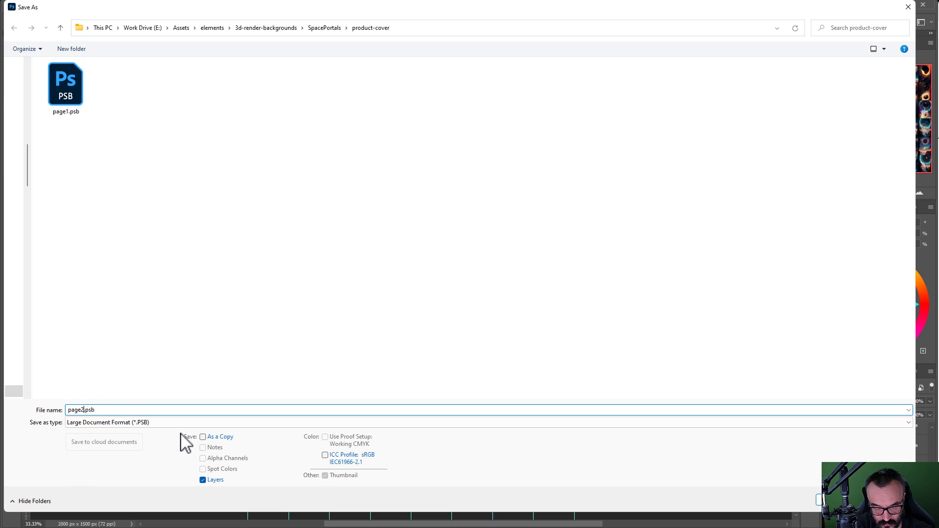
left_click(846, 501)
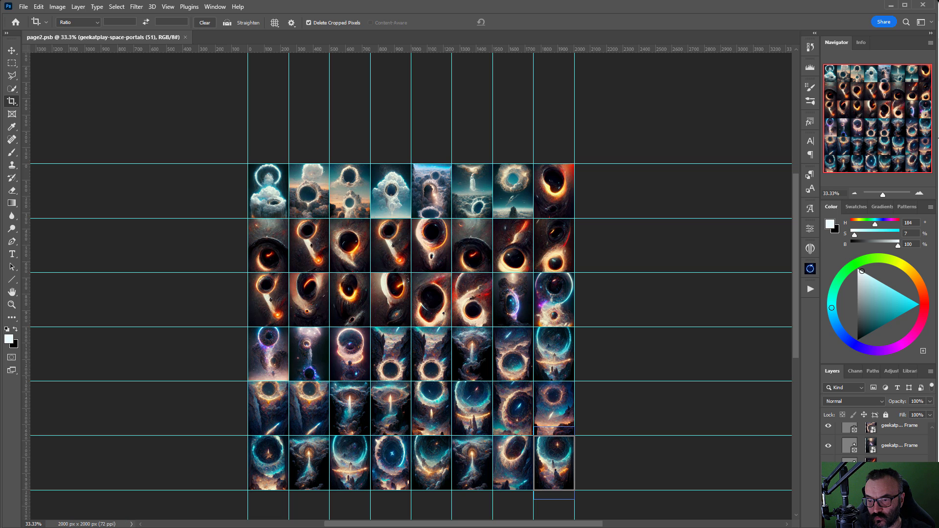
left_click_drag(479, 322, 274, 190)
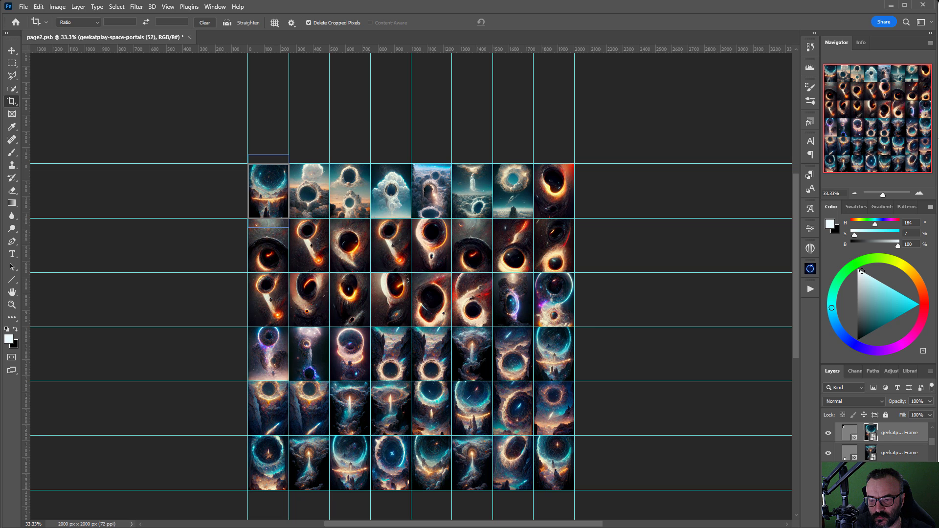
Step: Replace the images in top-row columns 2–8, plus the first frame of row 2
left_click_drag(936, 140, 313, 188)
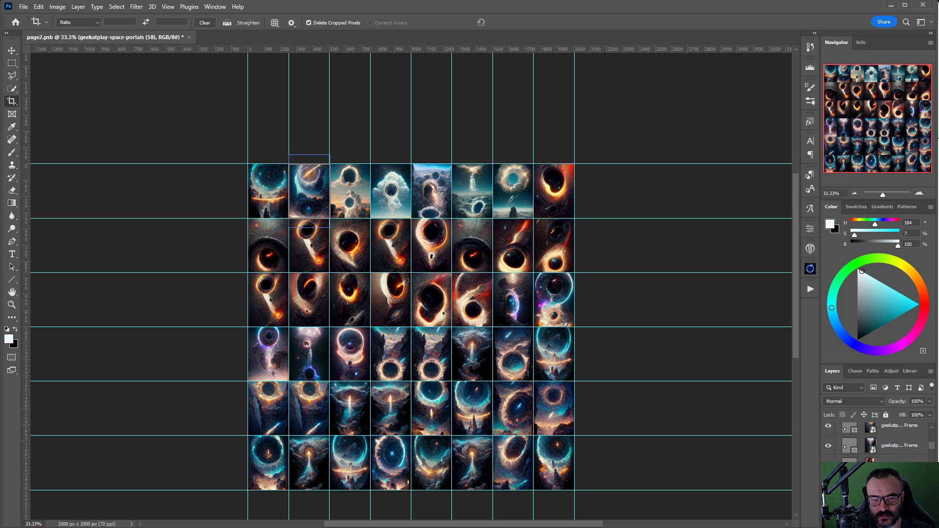
left_click_drag(936, 139, 350, 194)
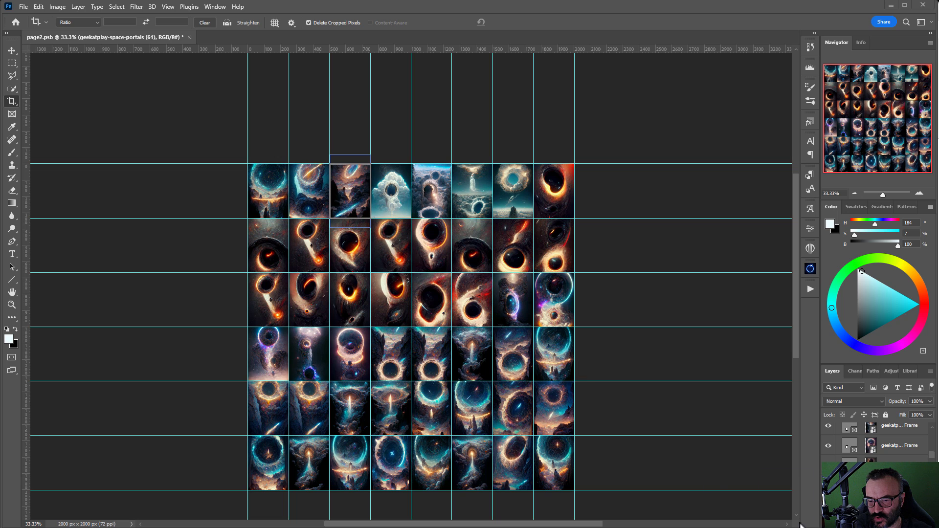
left_click_drag(800, 523, 390, 190)
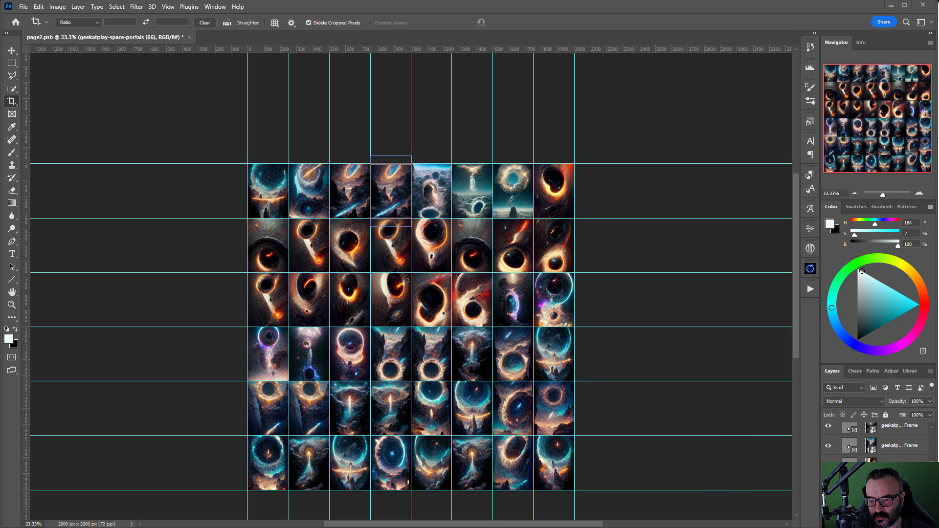
left_click_drag(436, 226, 433, 195)
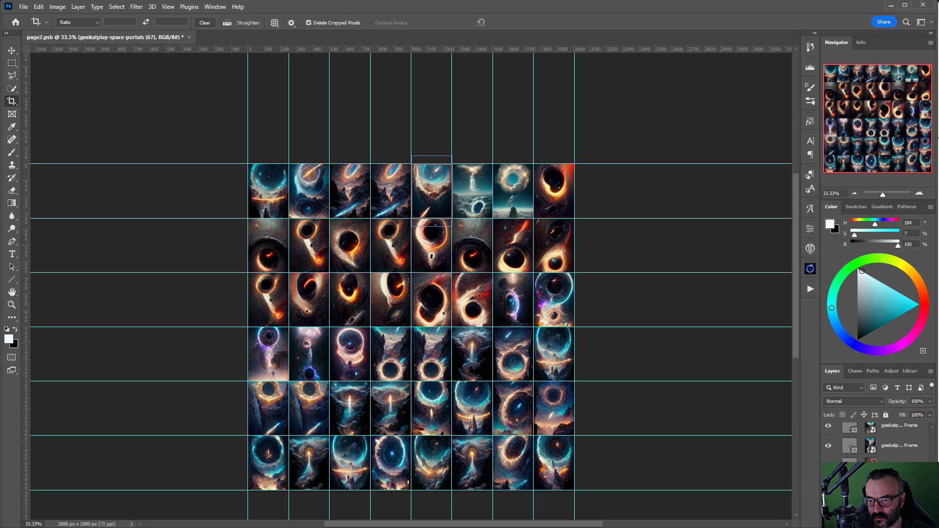
left_click_drag(587, 234, 474, 191)
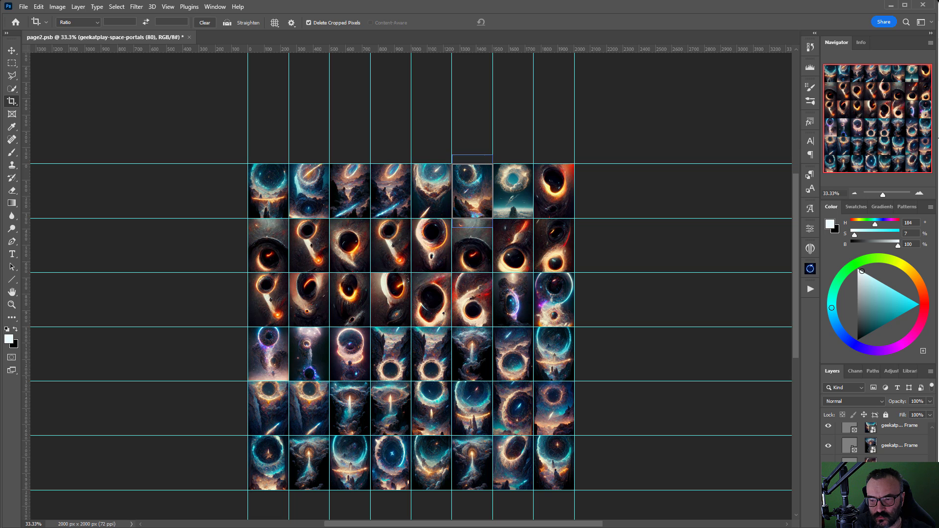
left_click_drag(929, 8, 520, 189)
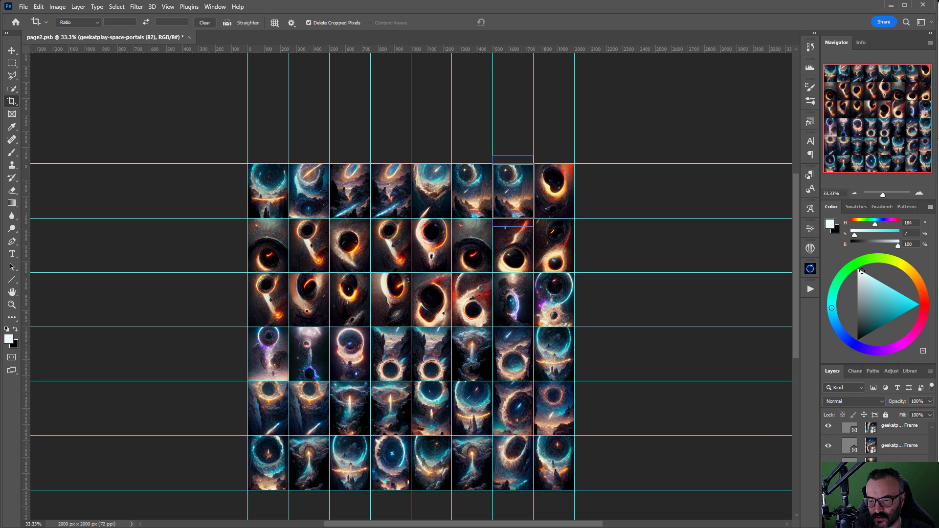
left_click_drag(929, 8, 567, 192)
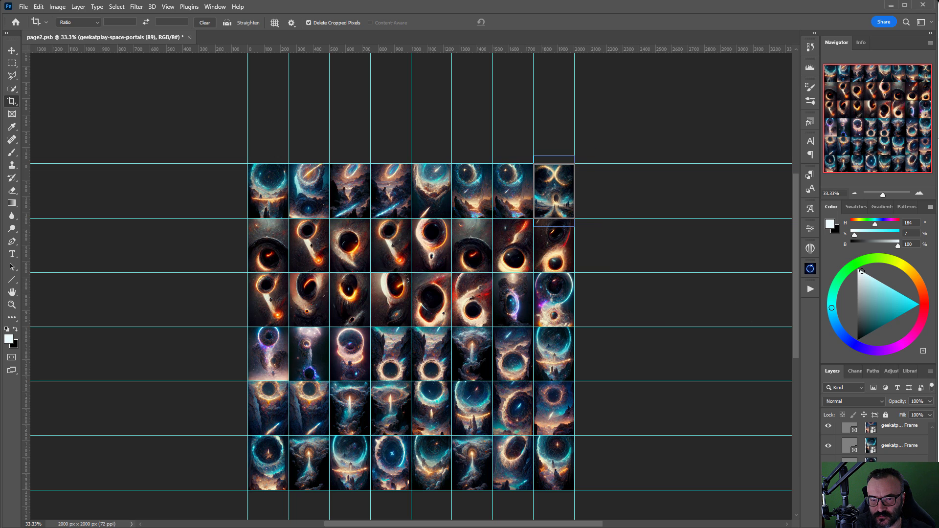
left_click_drag(731, 409, 528, 206)
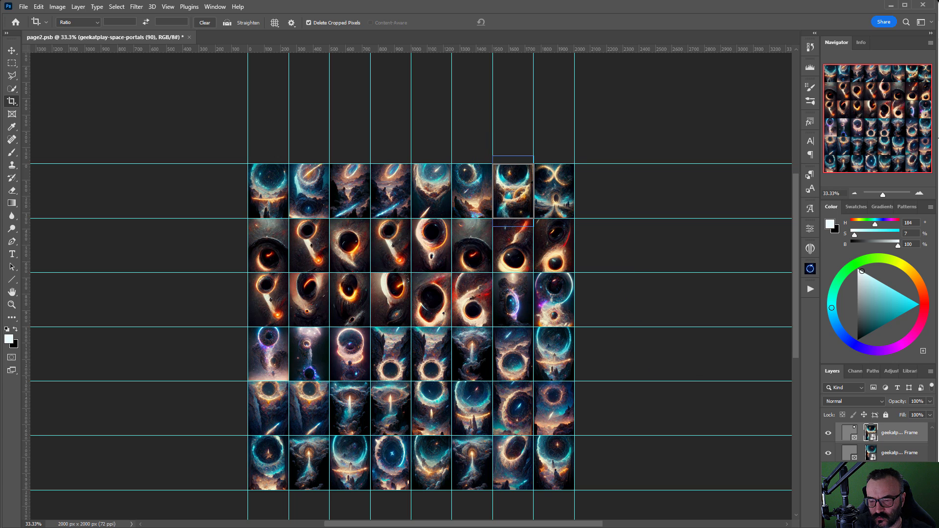
left_click_drag(936, 294, 273, 247)
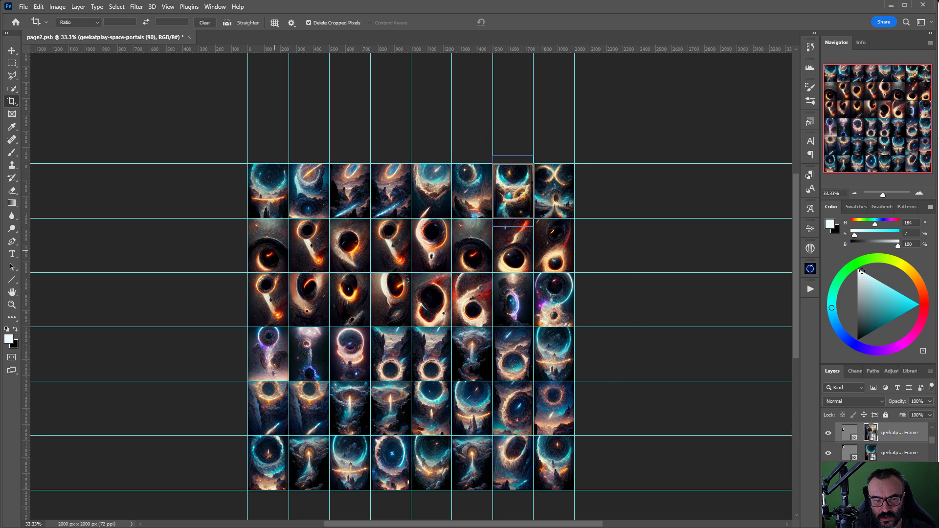
Step: Drop new portal and planet images into row 2, columns 2–7, and row 3, column 1
left_click_drag(936, 310, 309, 244)
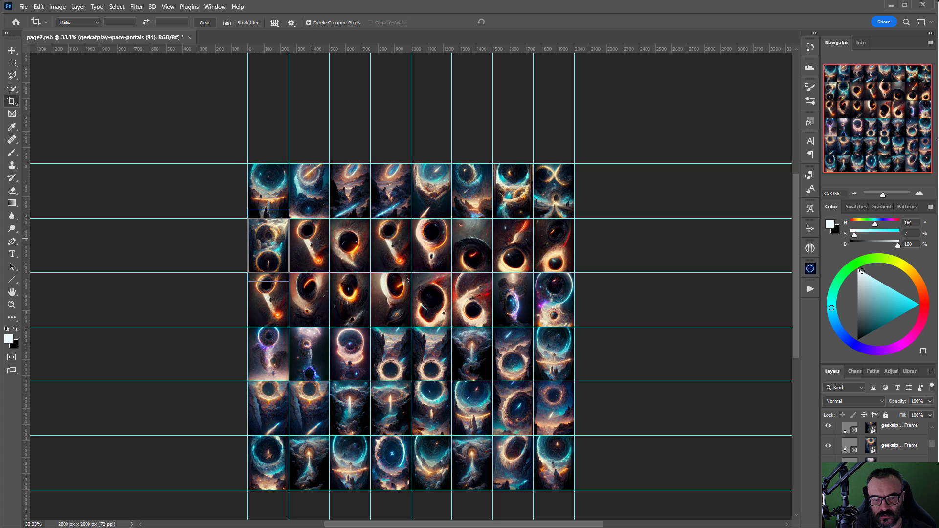
left_click_drag(937, 303, 356, 250)
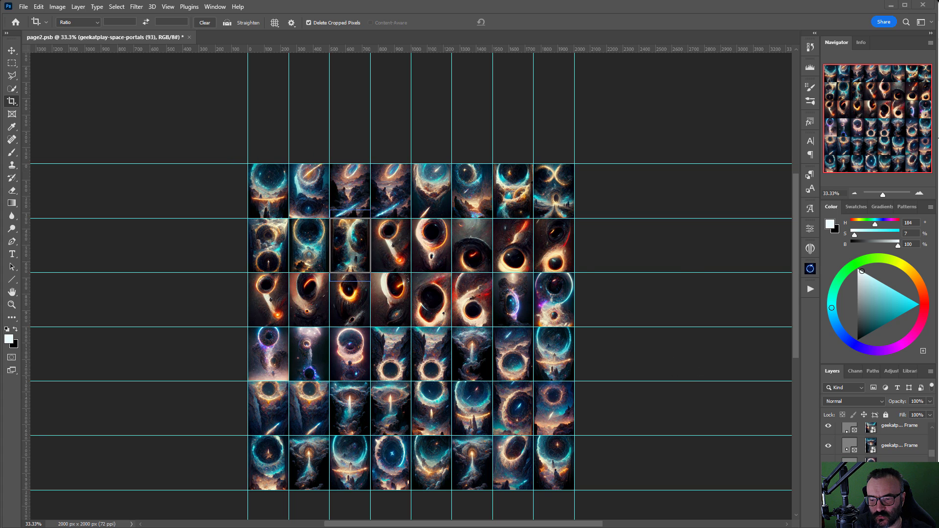
left_click_drag(936, 303, 391, 245)
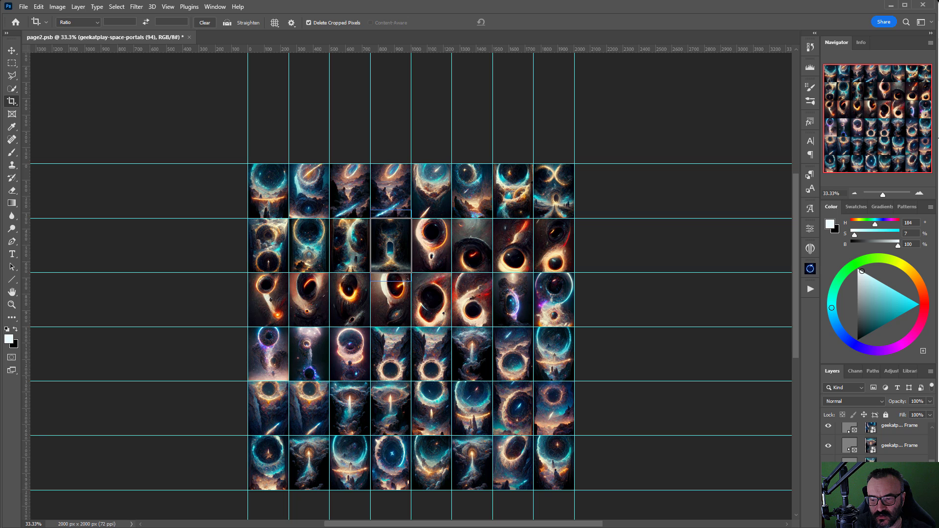
left_click_drag(936, 304, 431, 244)
left_click_drag(936, 303, 480, 257)
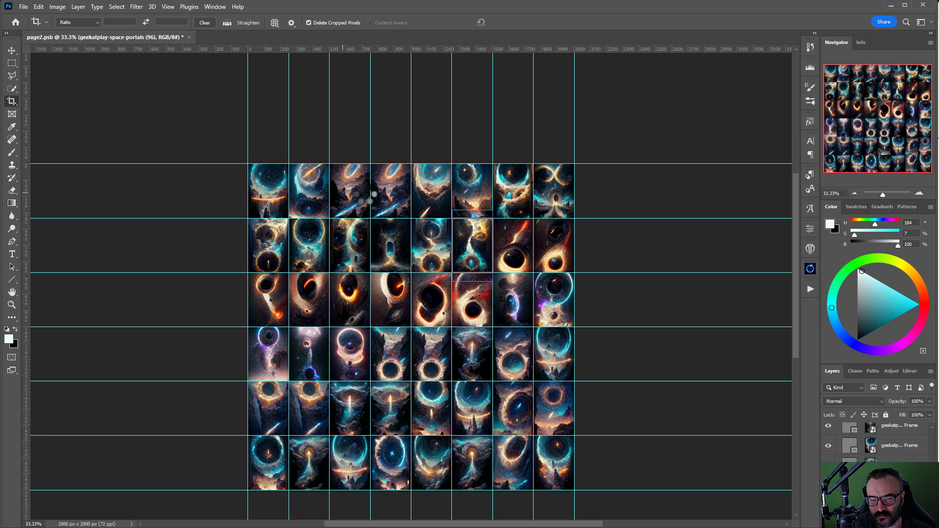
left_click_drag(936, 303, 518, 248)
left_click_drag(936, 2, 567, 3)
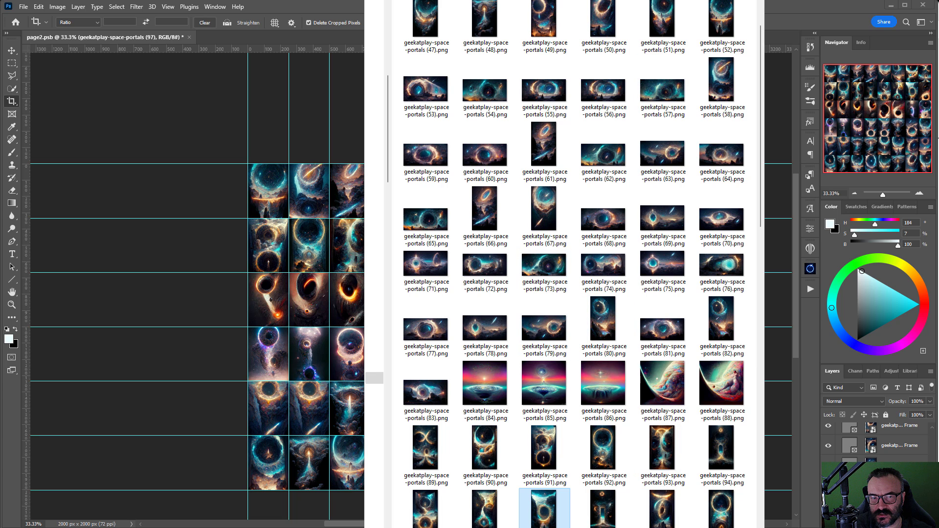
key("alt+Tab")
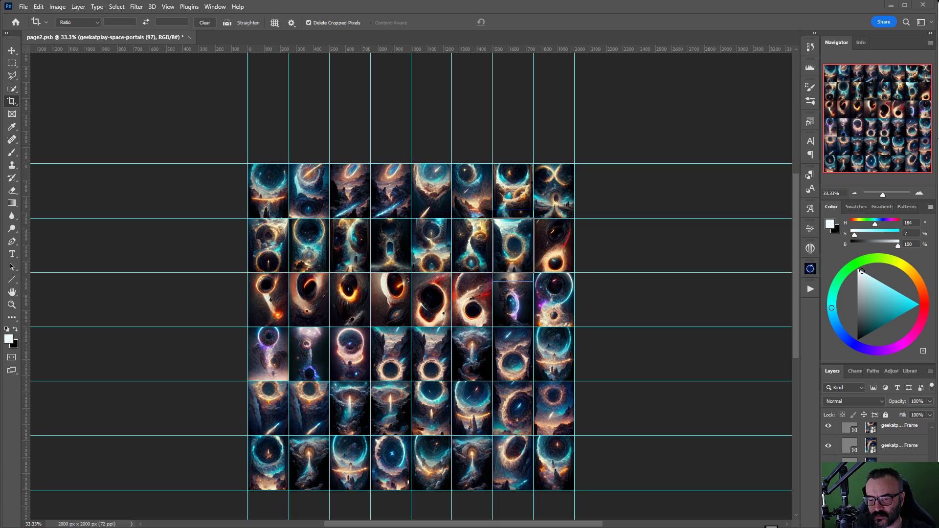
left_click_drag(771, 526, 559, 239)
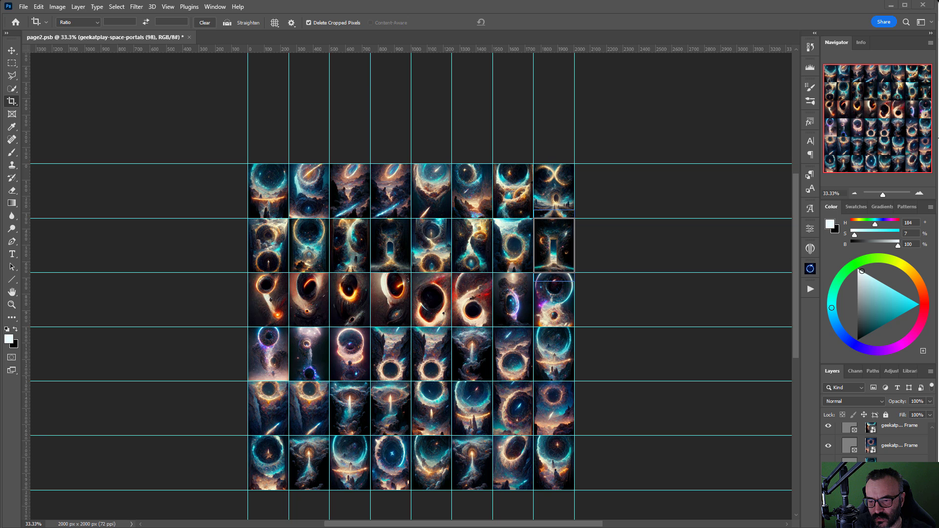
mouse_move(301, 301)
left_mouse_down()
mouse_move(274, 300)
mouse_move(303, 302)
left_mouse_up()
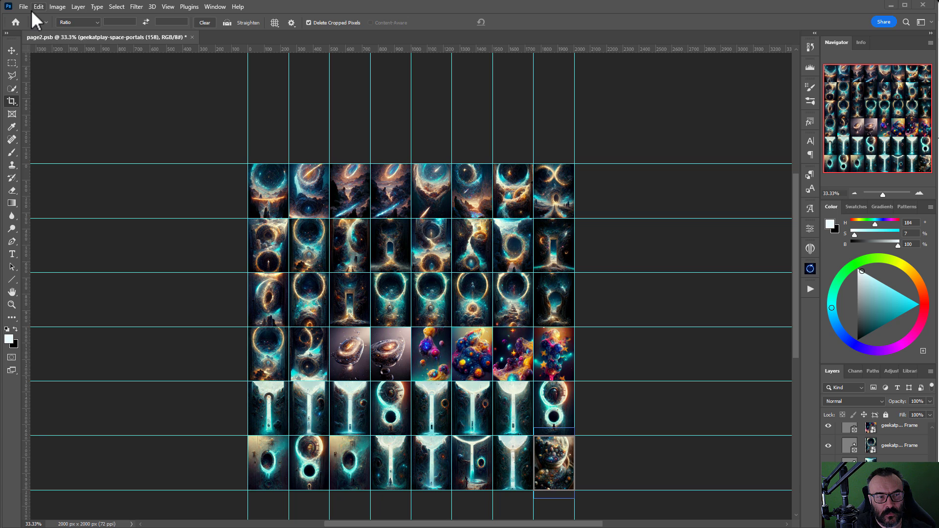
Step: Save the refilled collage as page3.psb in the product-cover folder
left_click(23, 7)
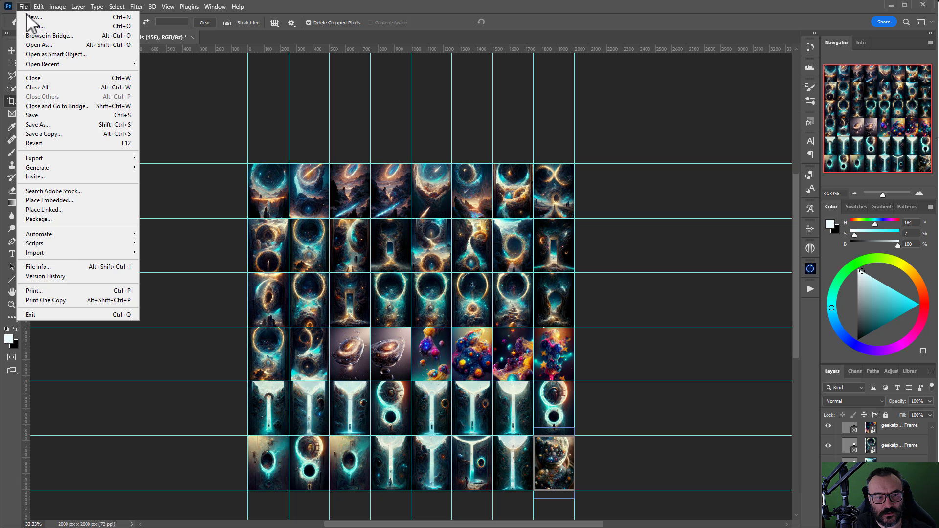
left_click(77, 125)
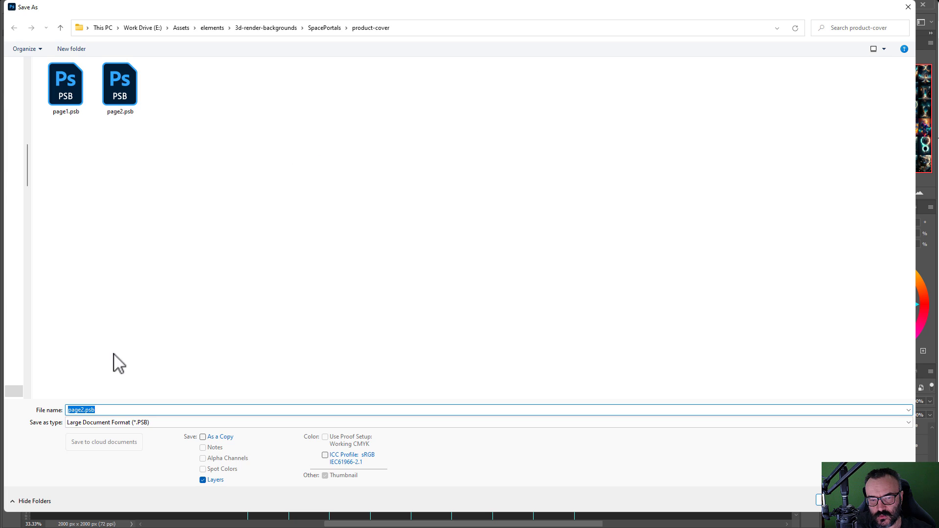
left_click(77, 409)
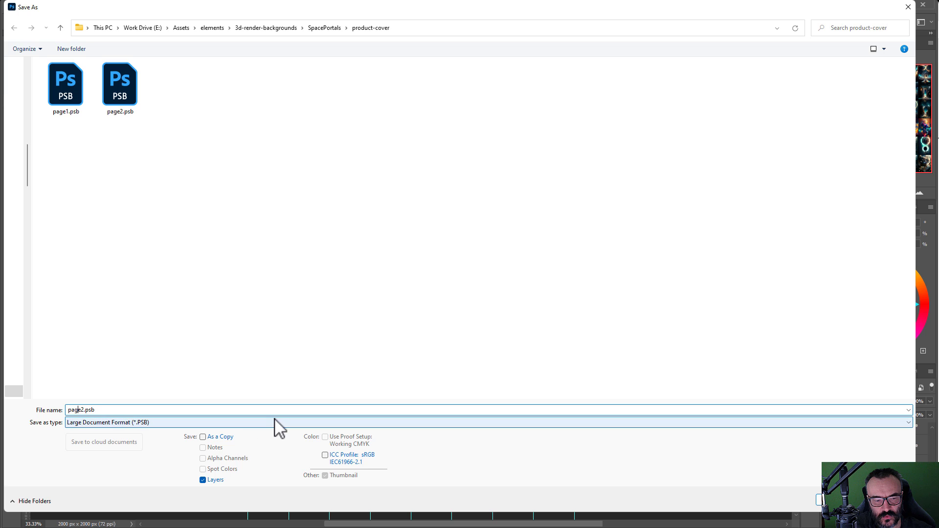
type("3")
key("Return")
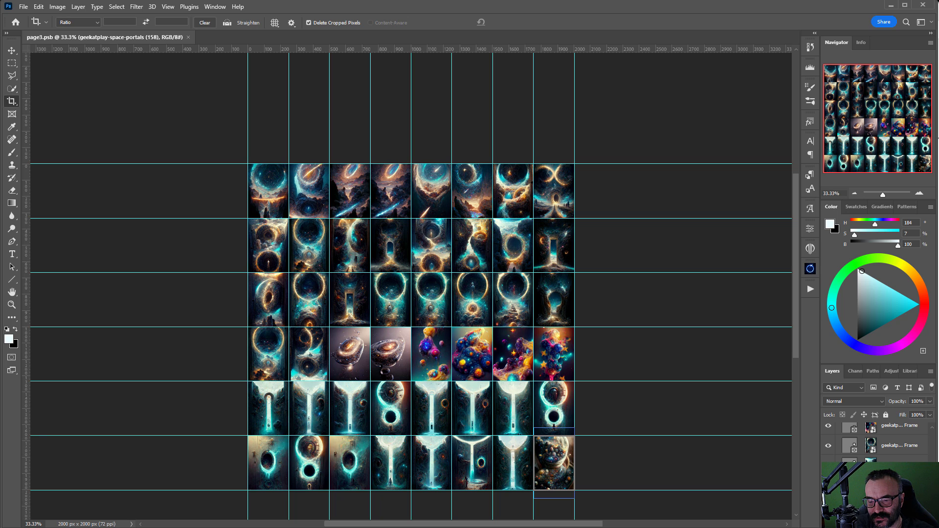
Step: Fill all eight top-row frames with planet-in-jar and other new space images
left_click_drag(256, 241, 268, 191)
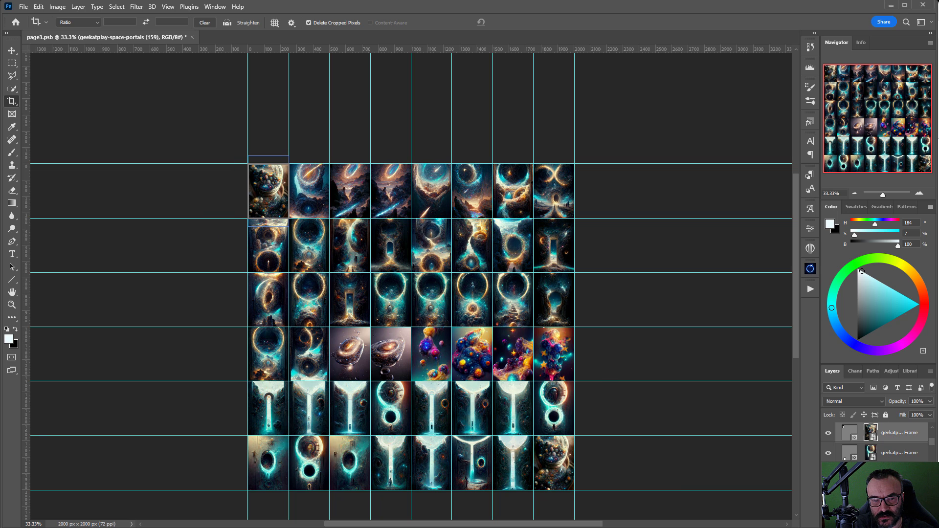
left_click_drag(650, 366, 298, 191)
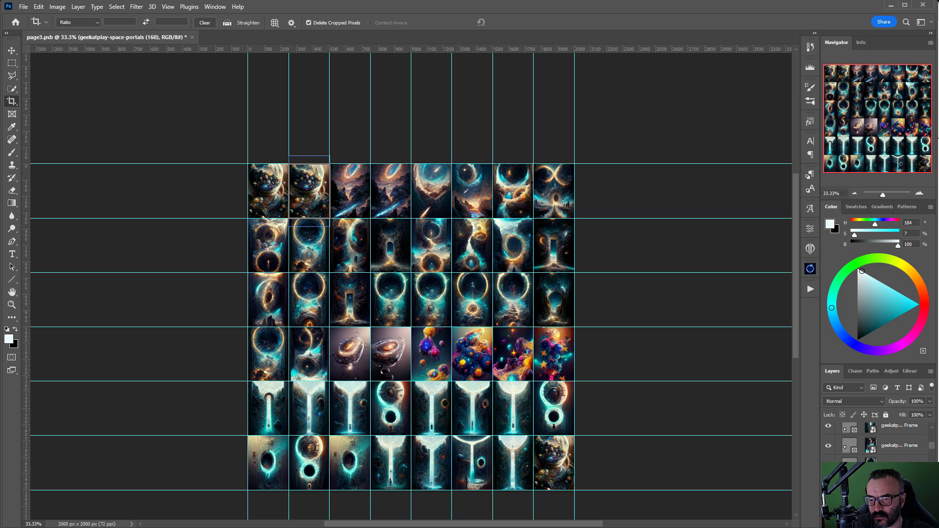
left_click_drag(645, 362, 345, 194)
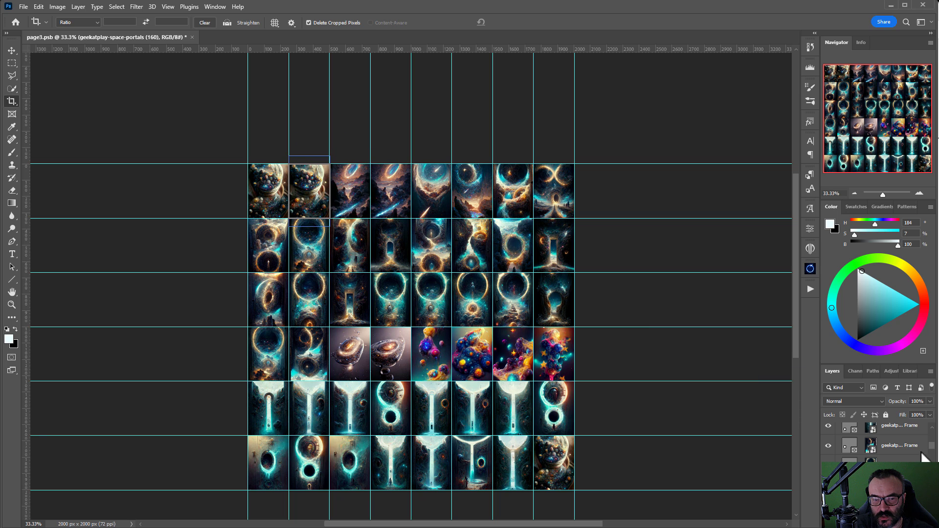
left_click_drag(802, 411, 391, 193)
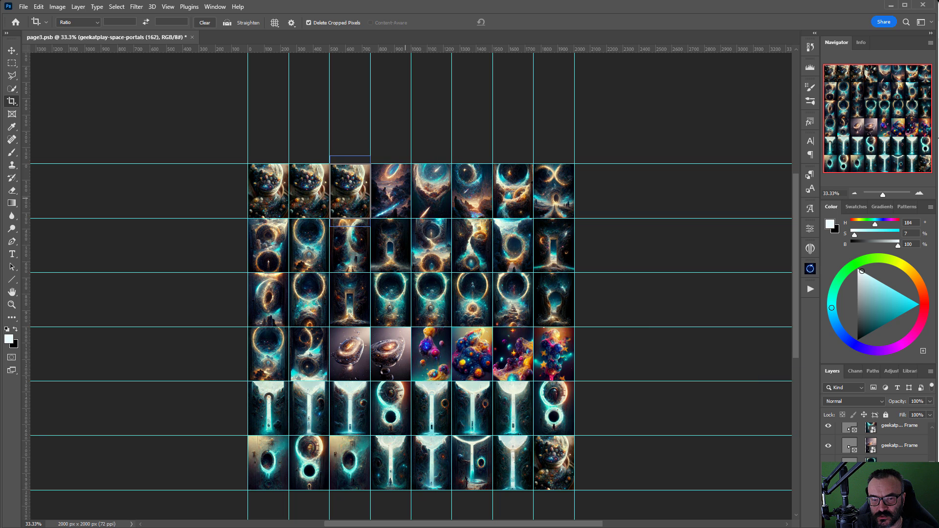
left_click_drag(867, 415, 436, 197)
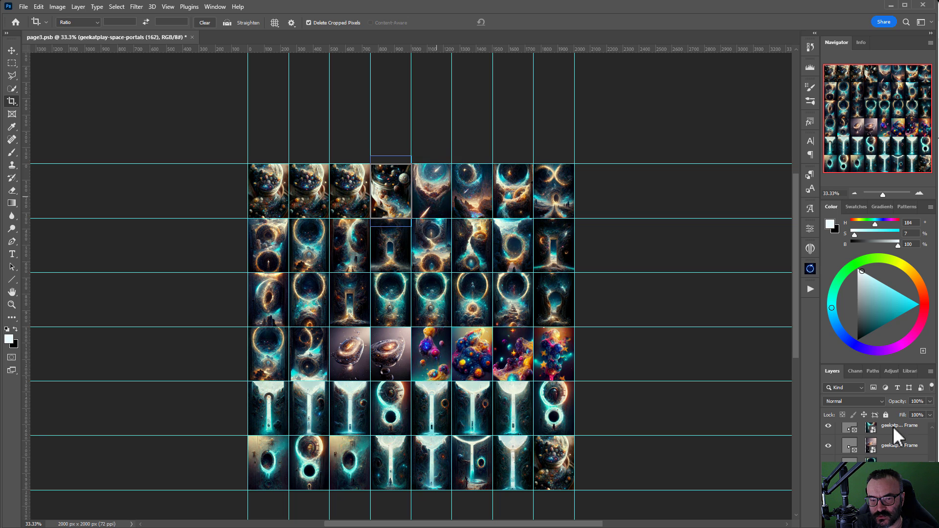
left_click_drag(932, 426, 473, 197)
left_click_drag(890, 376, 511, 194)
left_click_drag(645, 226, 554, 191)
Step: Place new images in row 2, columns 1–3, and swap the seventh top-row image again
left_click_drag(374, 280, 268, 244)
left_click_drag(514, 341, 310, 244)
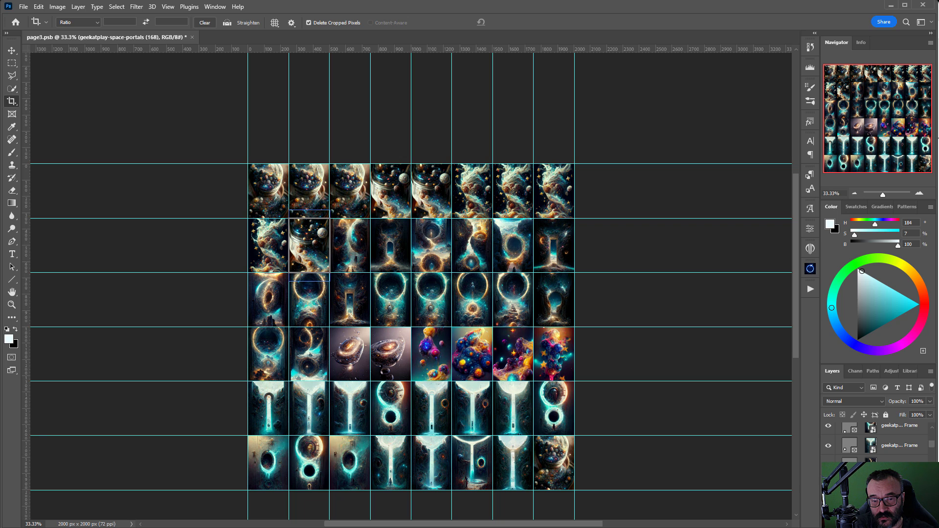
left_click_drag(430, 248, 350, 246)
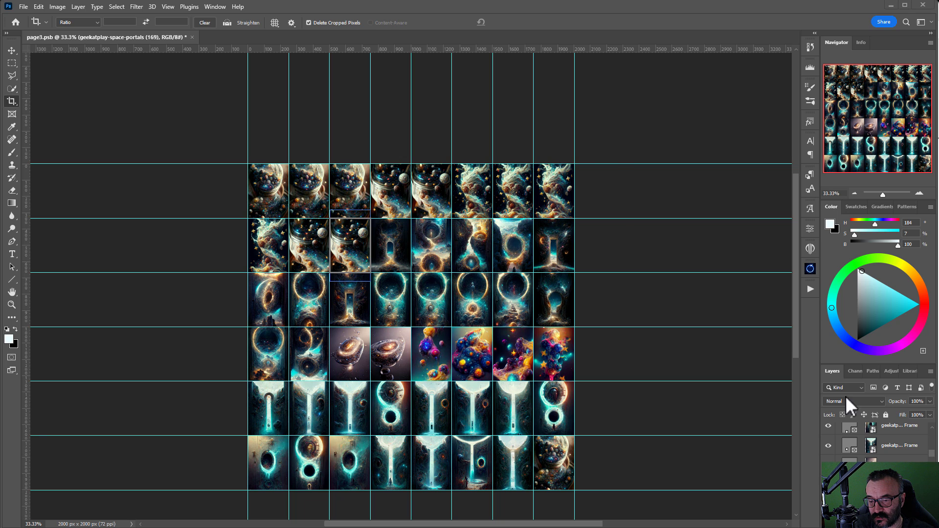
left_click_drag(846, 397, 524, 201)
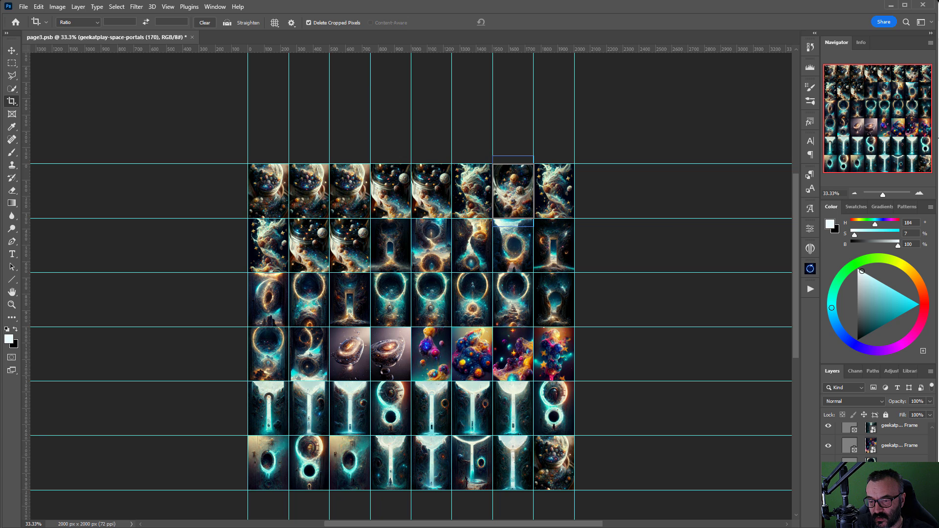
left_click_drag(938, 259, 397, 256)
left_click_drag(938, 259, 439, 192)
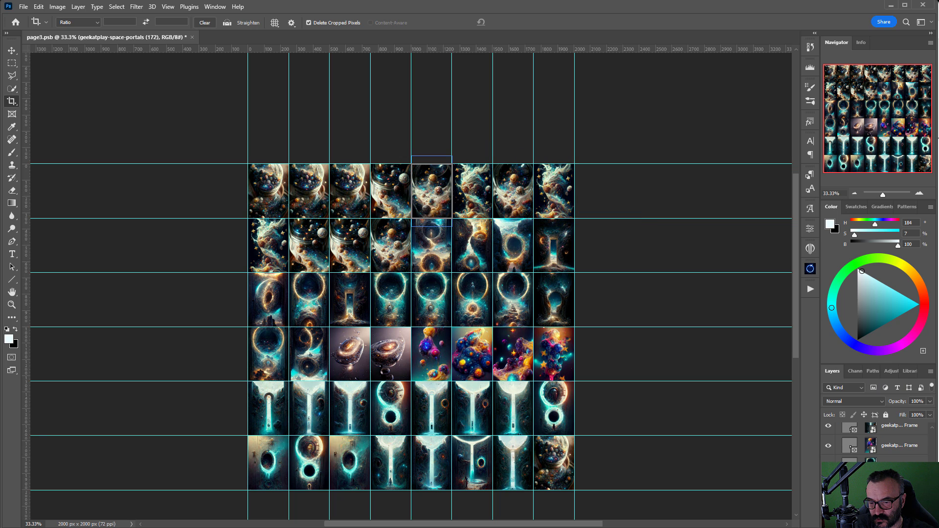
Step: Fill row 2, columns 7–8, and row 3 with blue space, nebula, hourglass and ring-portal images
left_click_drag(0, 264, 430, 255)
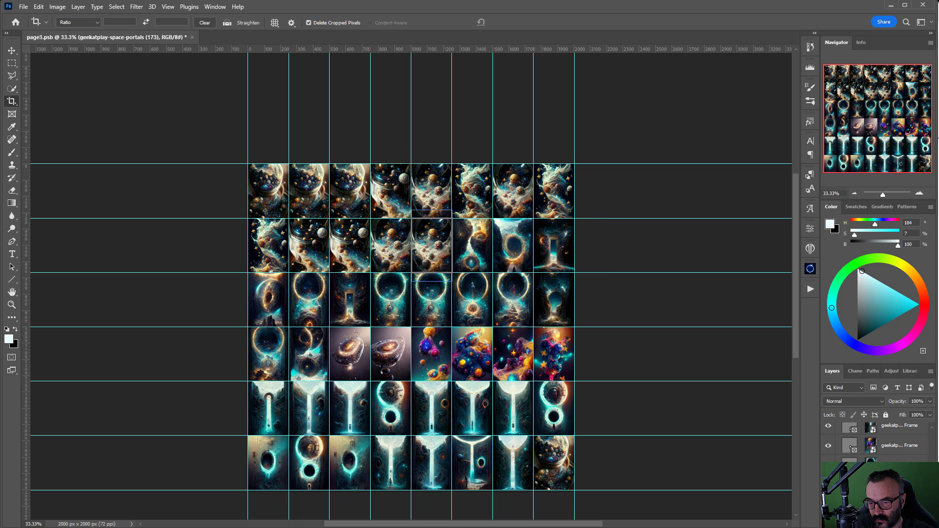
left_click_drag(938, 352, 468, 239)
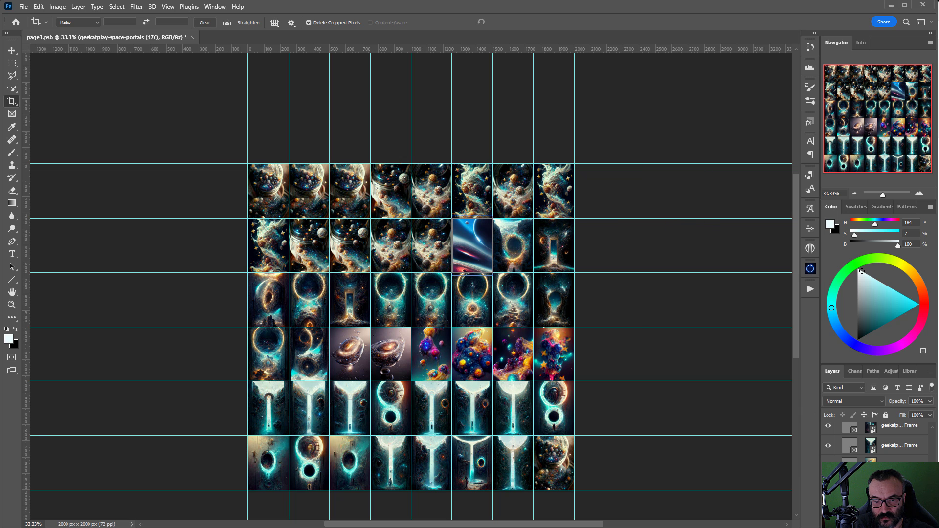
left_click_drag(938, 362, 518, 250)
left_click_drag(938, 362, 554, 238)
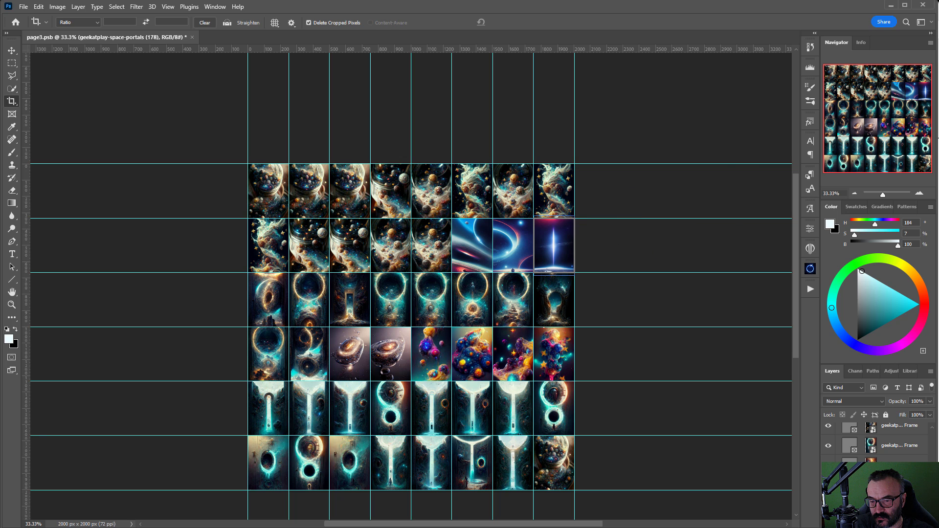
left_click_drag(938, 362, 272, 303)
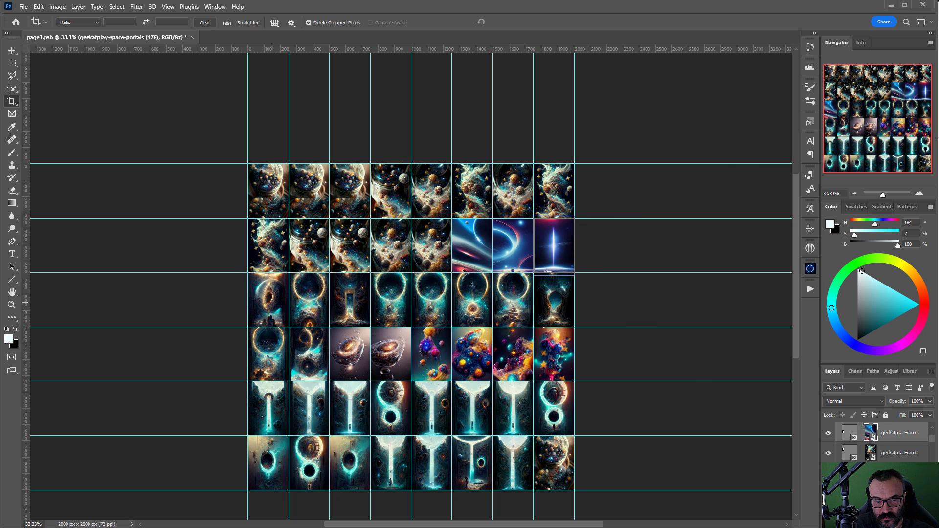
left_click_drag(938, 362, 351, 324)
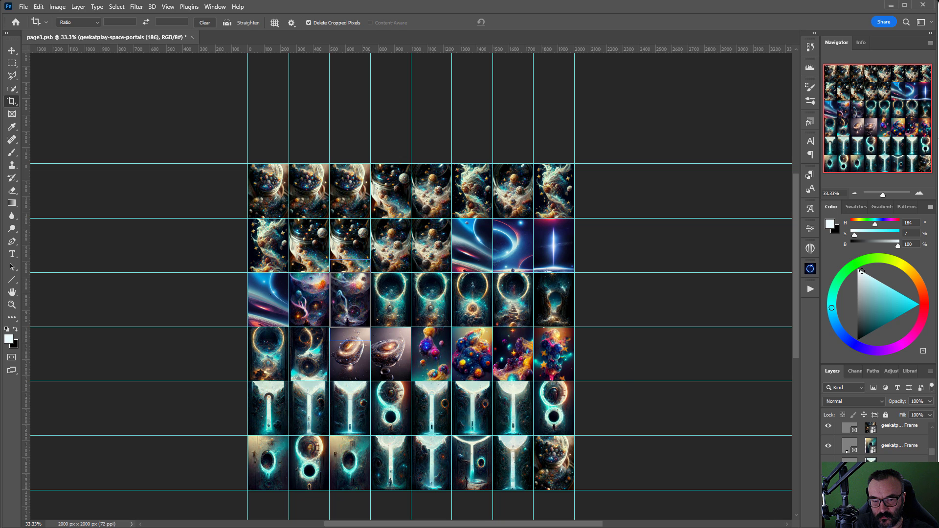
left_click_drag(440, 283, 350, 299)
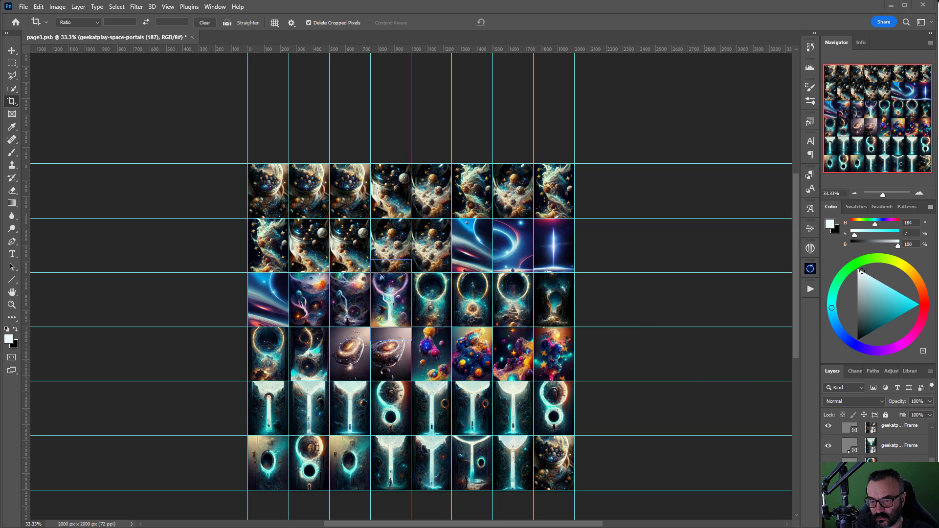
left_click_drag(465, 300, 437, 308)
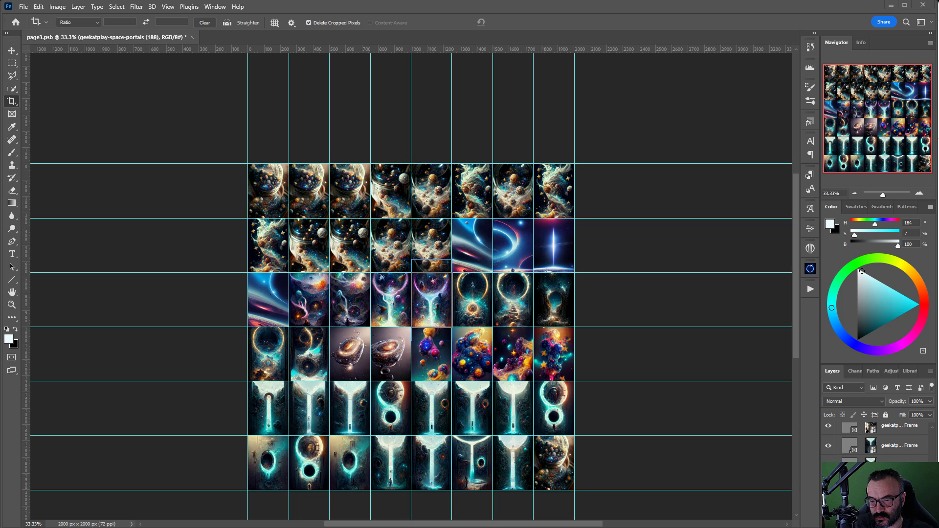
left_click_drag(514, 278, 472, 301)
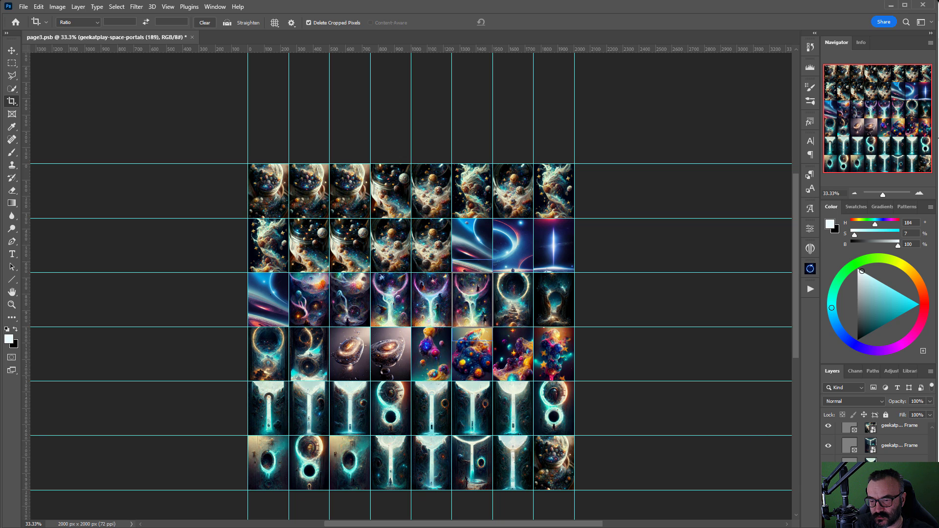
left_click_drag(544, 306, 513, 299)
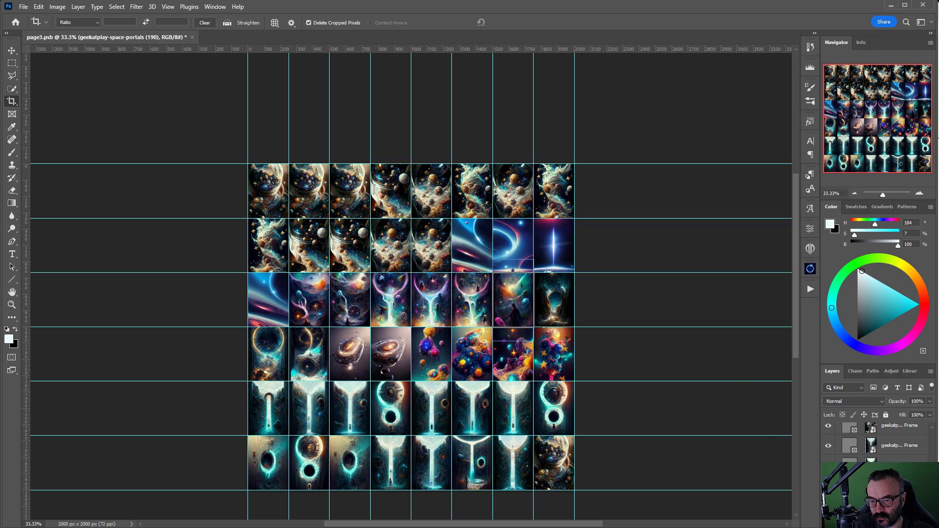
left_click_drag(585, 341, 558, 298)
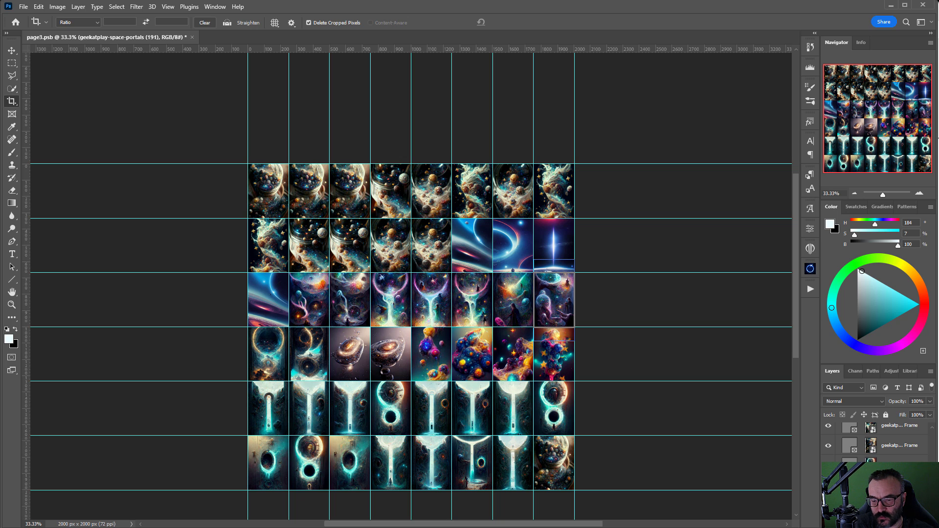
Step: Place new images in all eight frames of row 4 and row 5, columns 1–3
left_click_drag(641, 525, 268, 355)
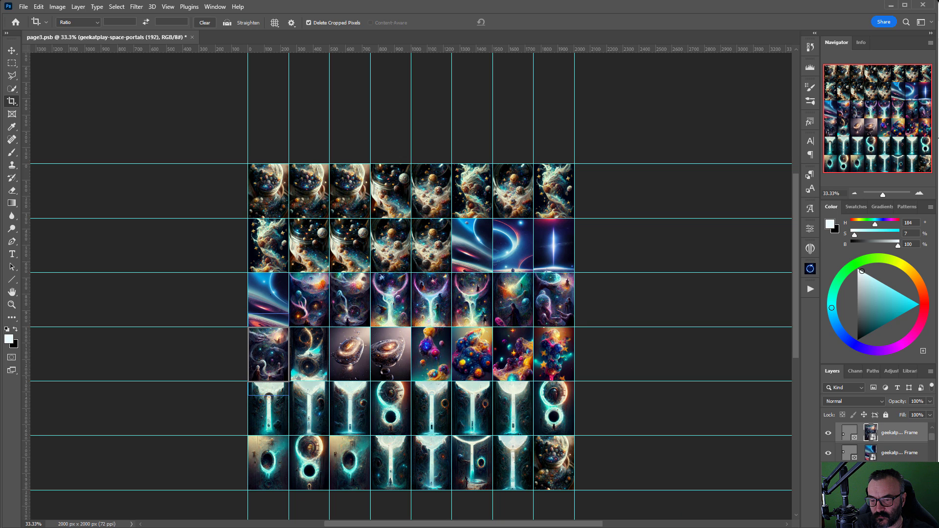
left_click_drag(938, 357, 310, 360)
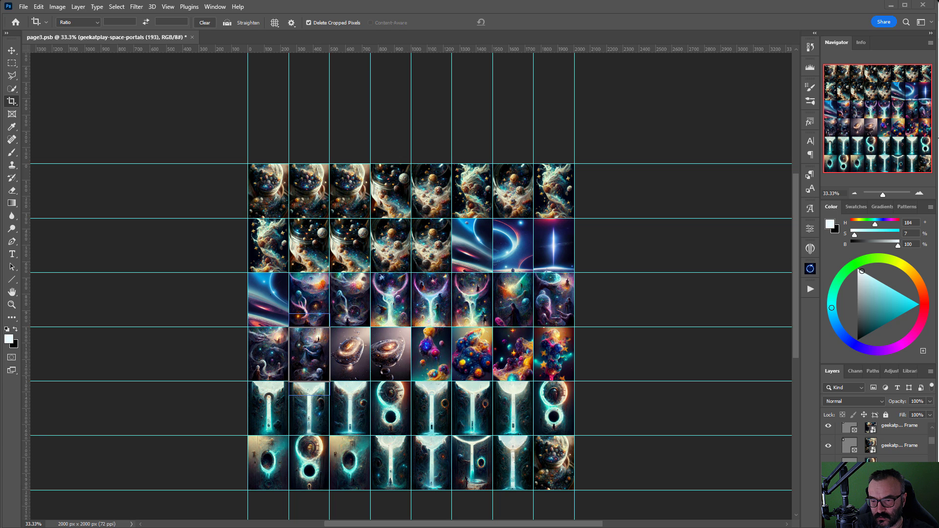
left_click_drag(938, 356, 350, 356)
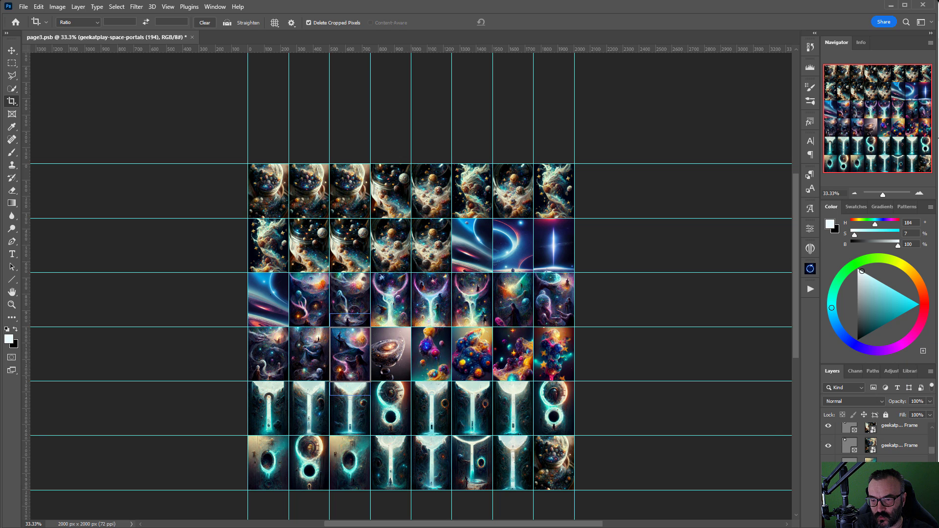
left_click_drag(938, 357, 390, 355)
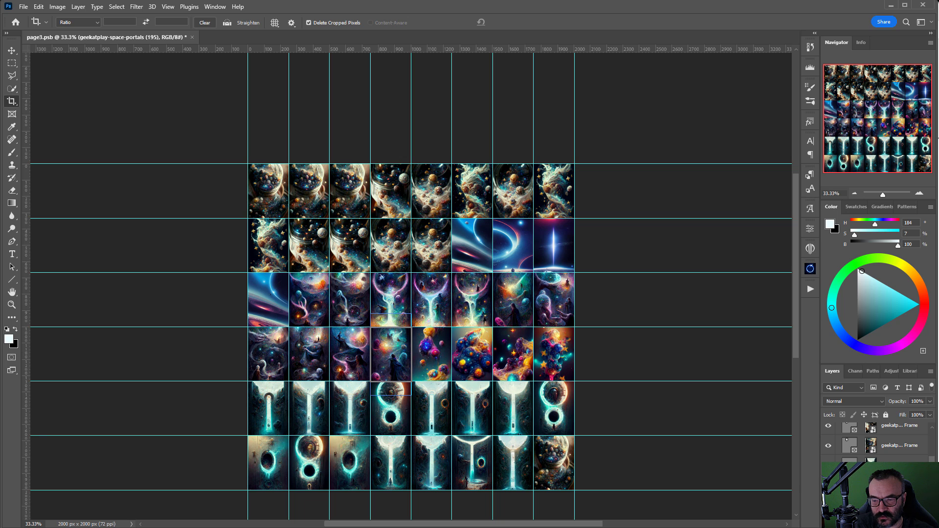
left_click_drag(938, 357, 431, 354)
left_click_drag(938, 357, 472, 355)
left_click_drag(938, 357, 512, 355)
left_click_drag(934, 431, 553, 355)
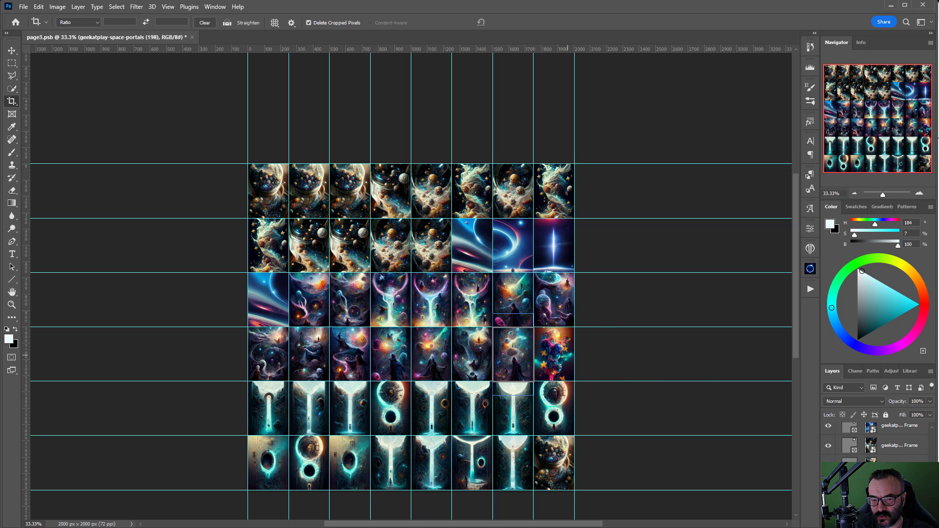
left_click_drag(938, 410, 264, 393)
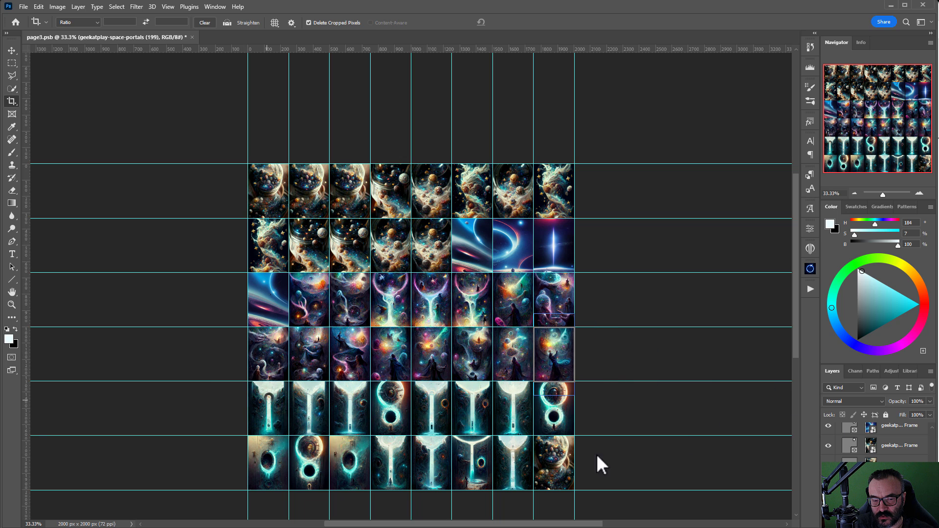
left_click_drag(938, 440, 309, 408)
left_click_drag(938, 391, 351, 409)
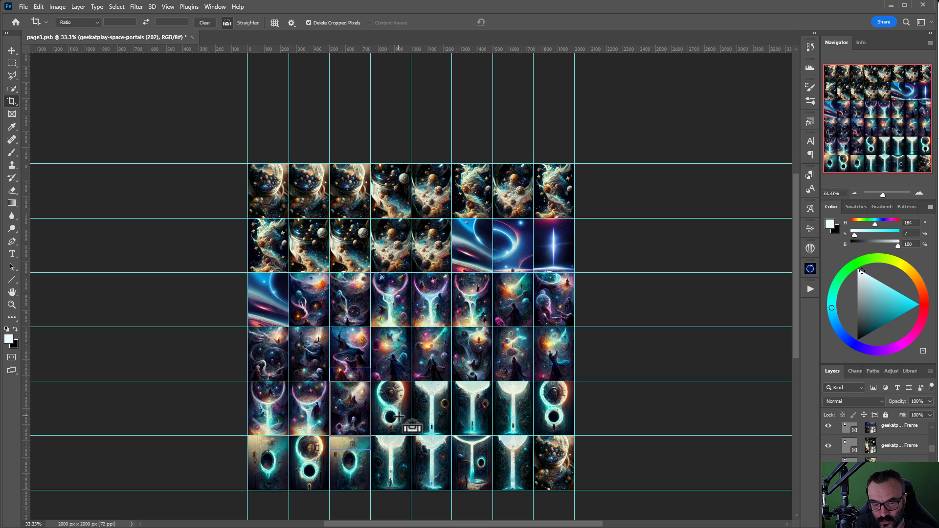
Step: Check frame layer visibility by hiding the row 5, column 4 portal and other frames, then undoing
key("v")
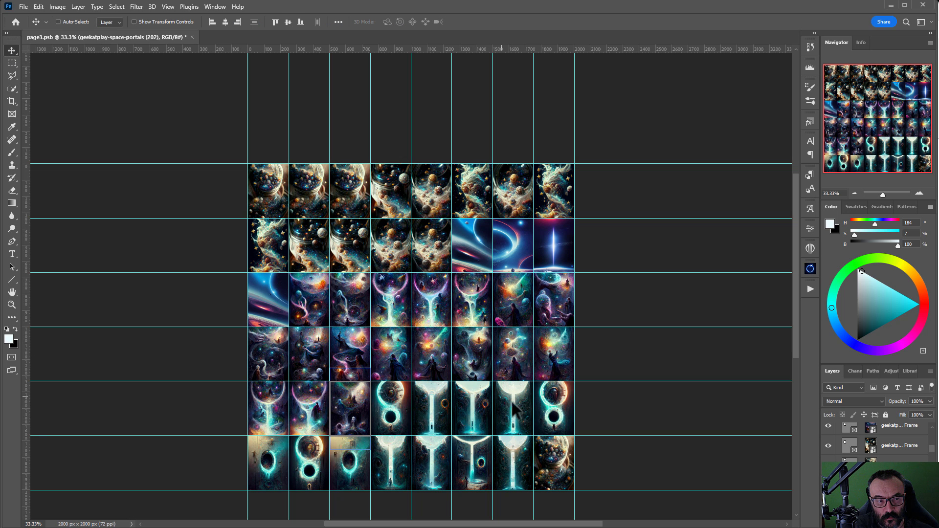
left_click(398, 422, "ctrl")
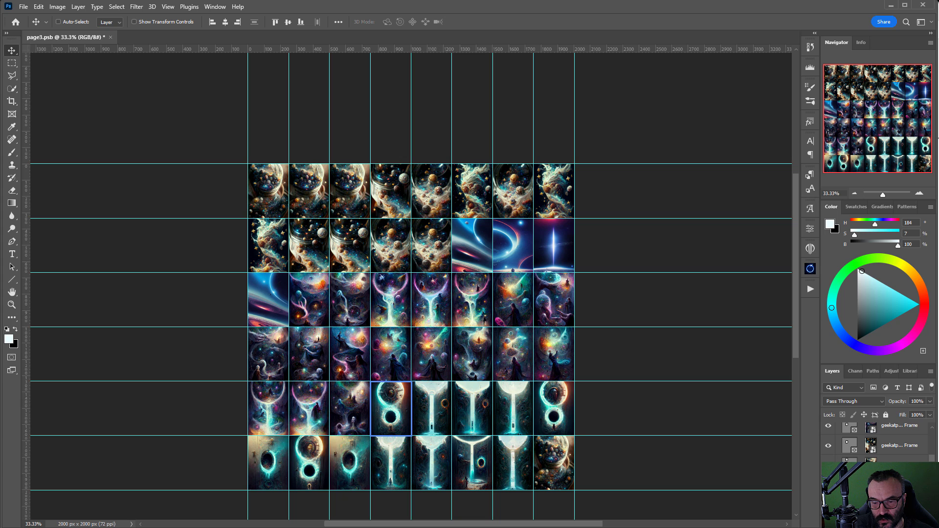
key("Delete")
key("ctrl+z")
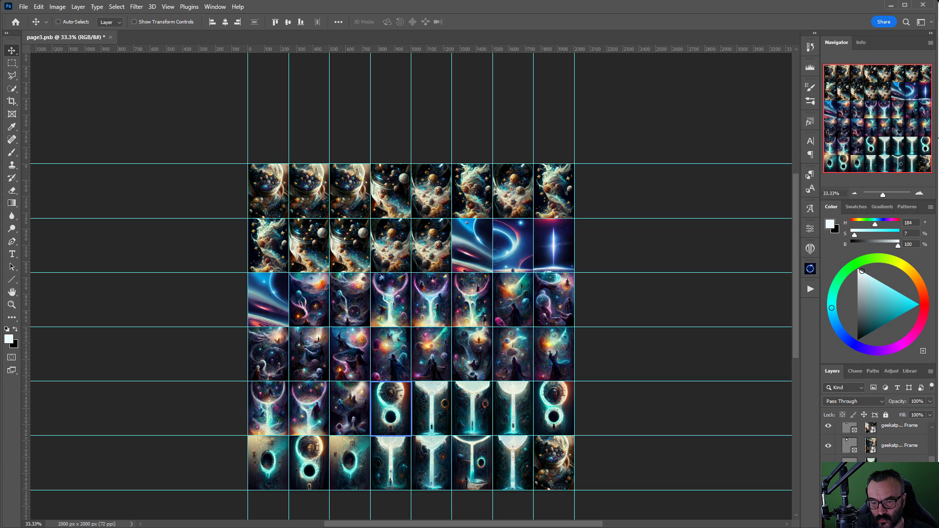
scroll(877, 444, "down", 4)
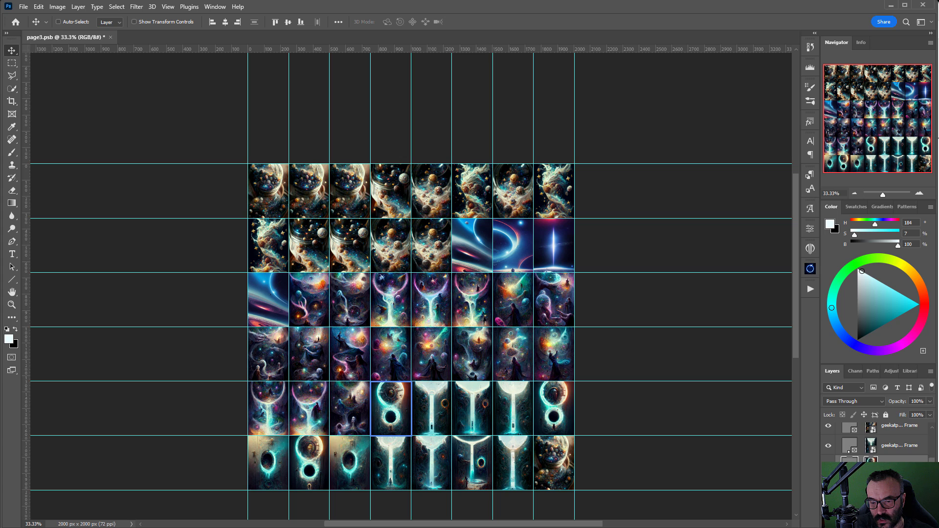
scroll(877, 440, "down", 2)
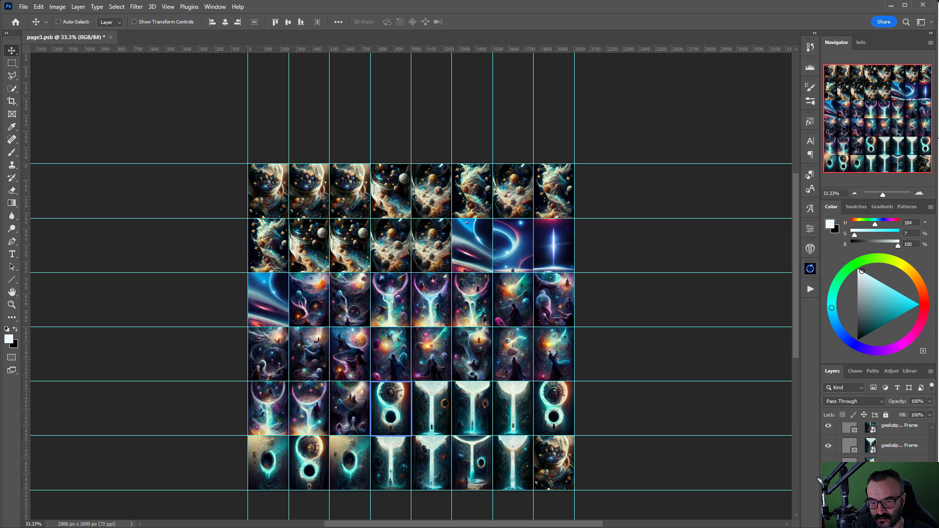
left_click_drag(822, 472, 833, 442)
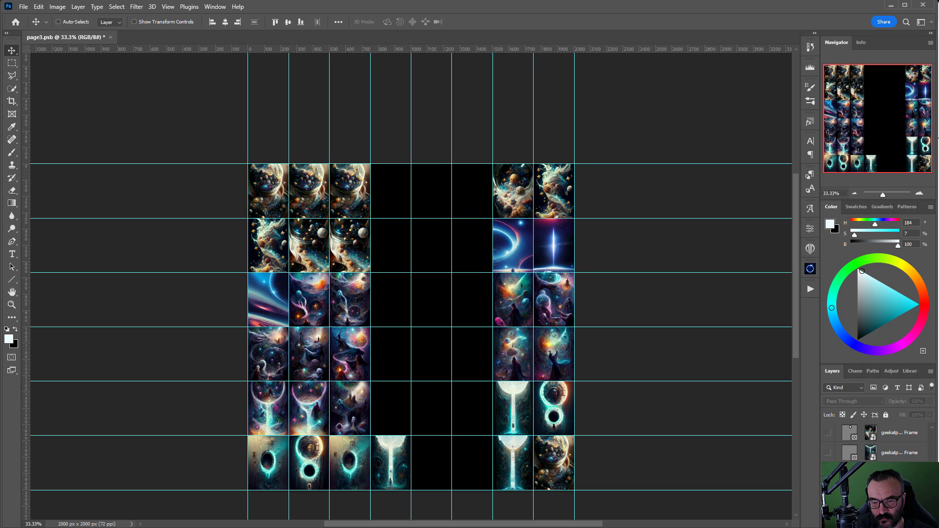
key("ctrl+z")
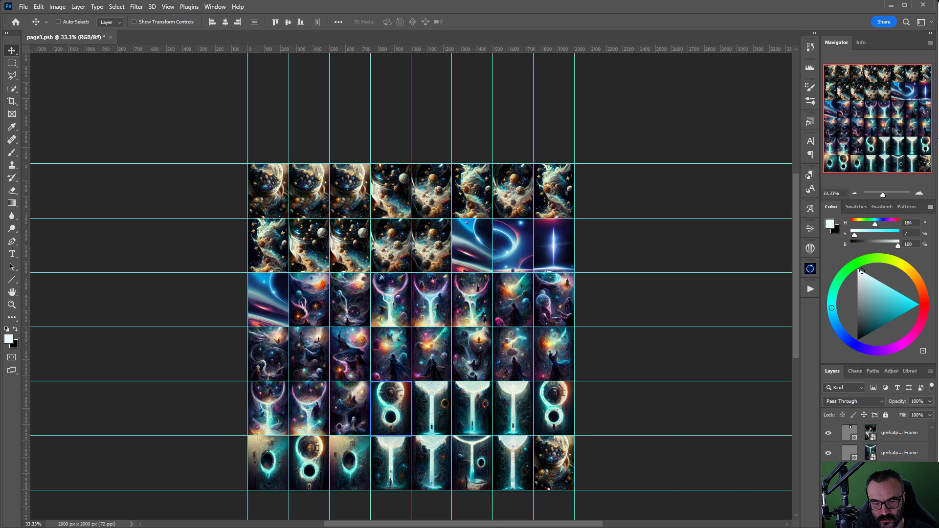
scroll(880, 472, "up", 10)
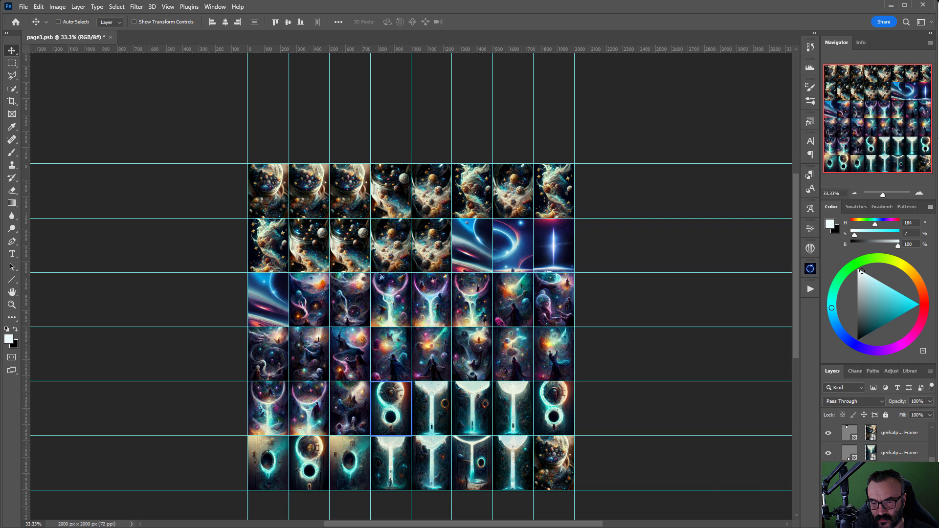
Step: Delete the images from row five's remaining frames after its first three, leaving them black
key("Delete")
left_click(433, 419, "ctrl")
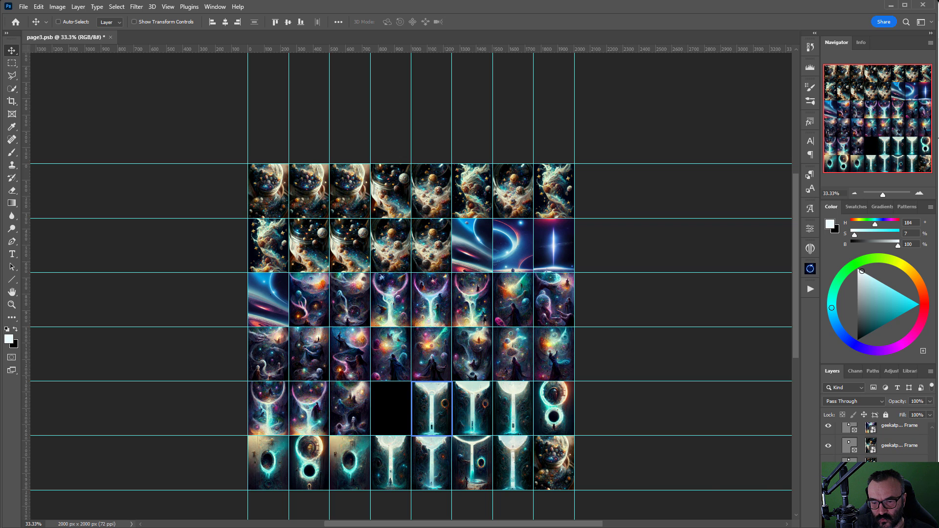
key("Delete")
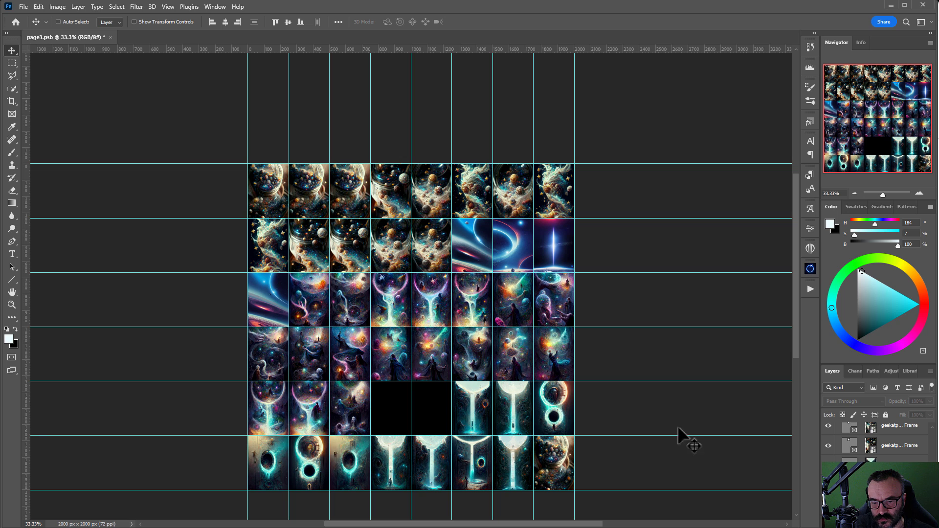
left_click(471, 418, "ctrl")
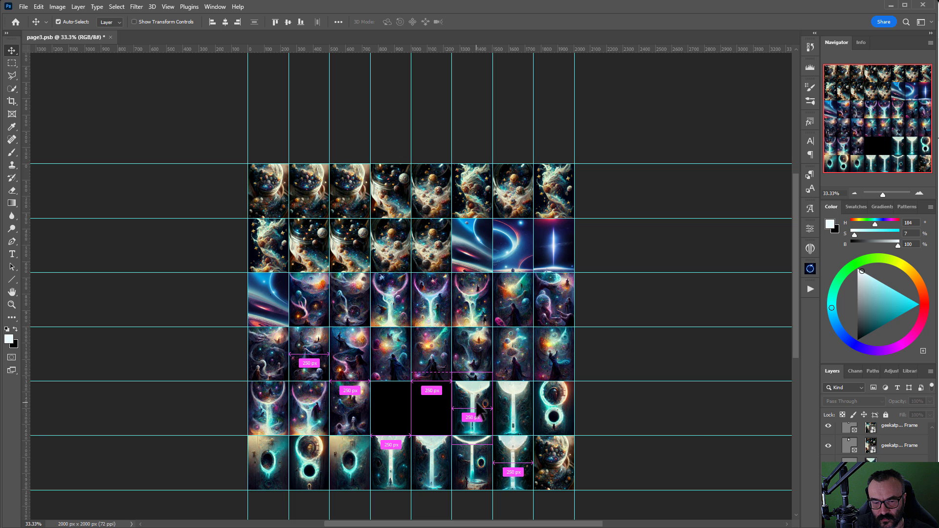
left_click(470, 415, "ctrl")
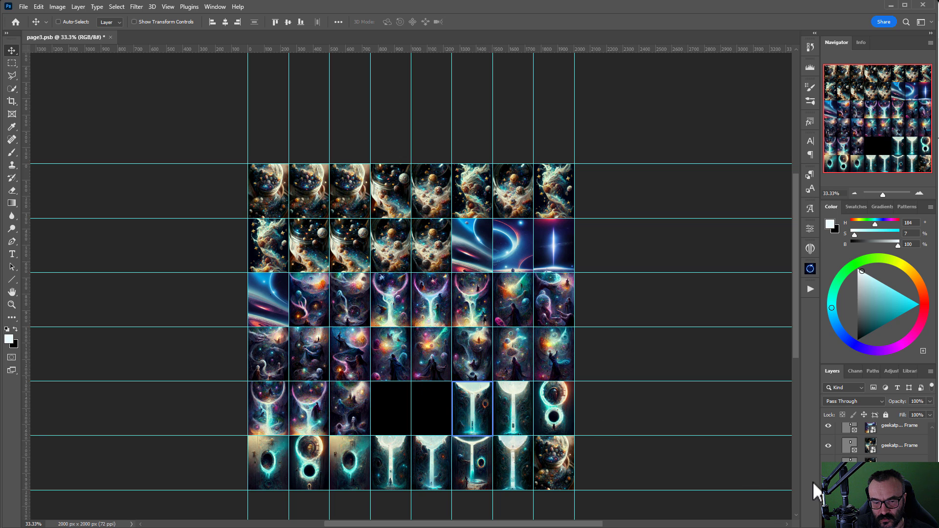
key("Delete")
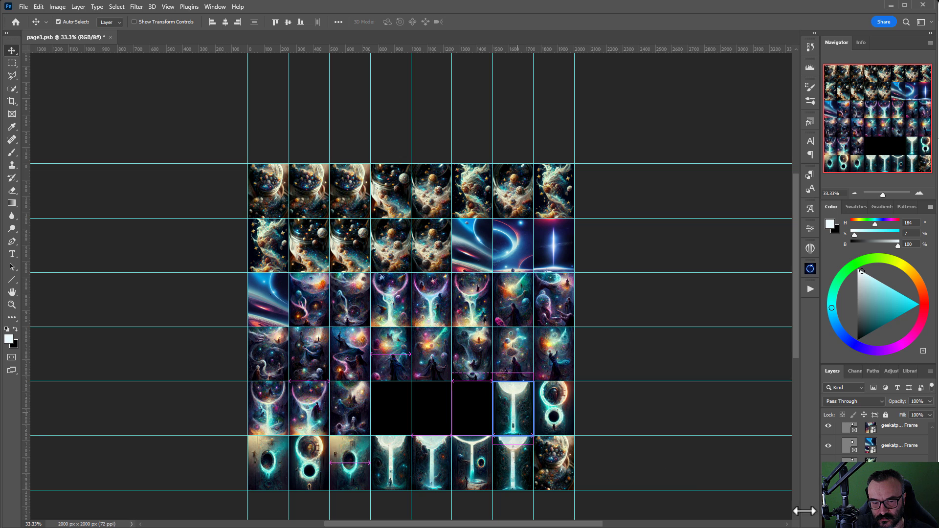
key("Delete")
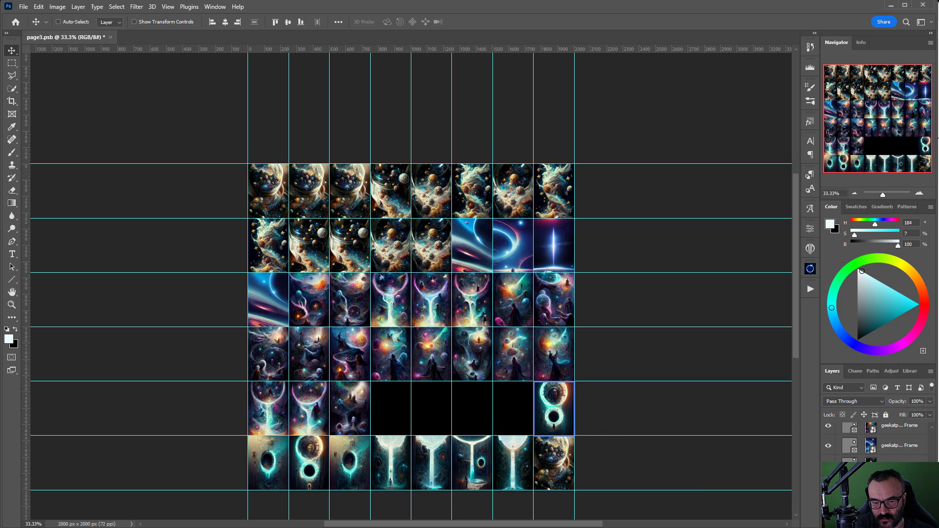
key("Delete")
scroll(488, 391, "down", 2)
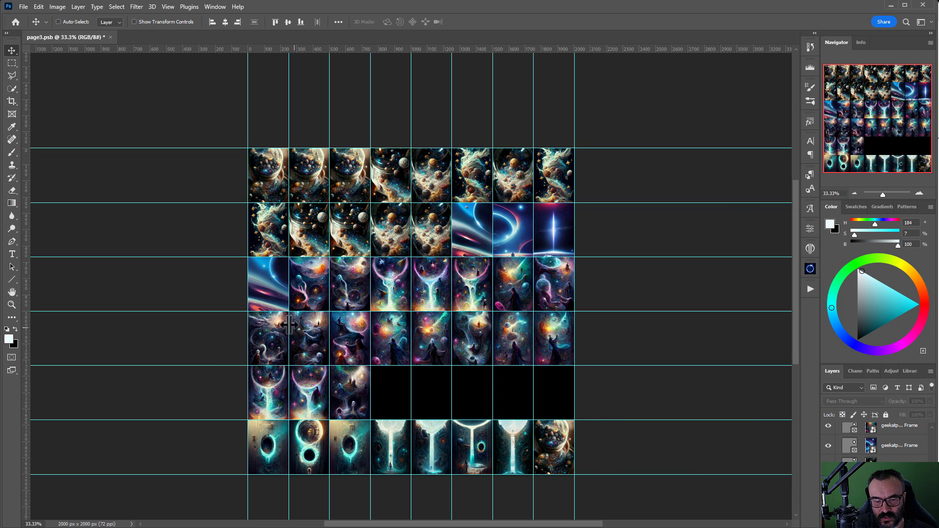
Step: Delete the images from every frame in the bottom row, leaving black empty frames
left_click(258, 457)
key("Delete")
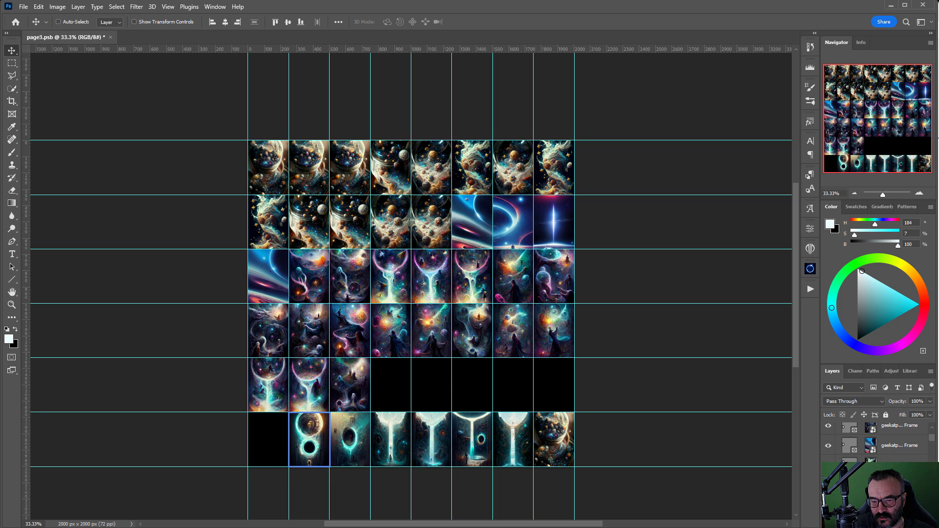
key("Delete")
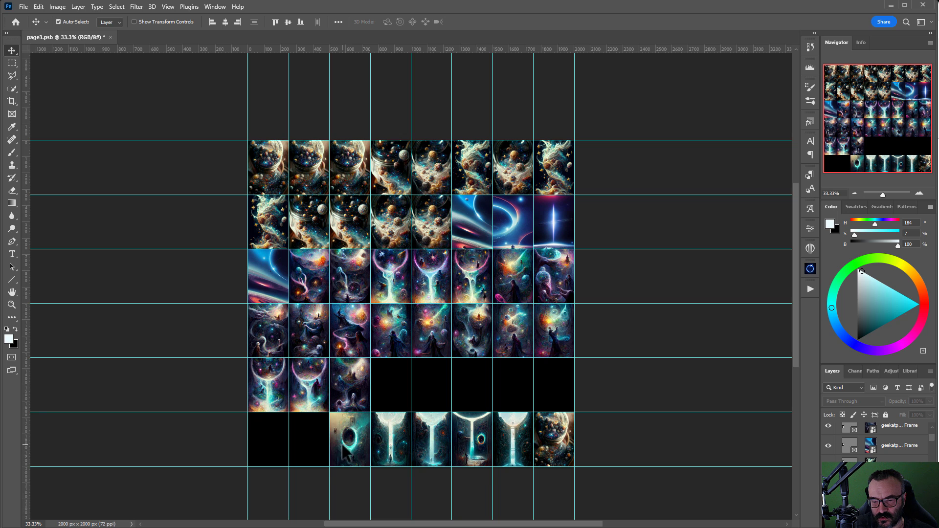
left_click(344, 449)
key("Delete")
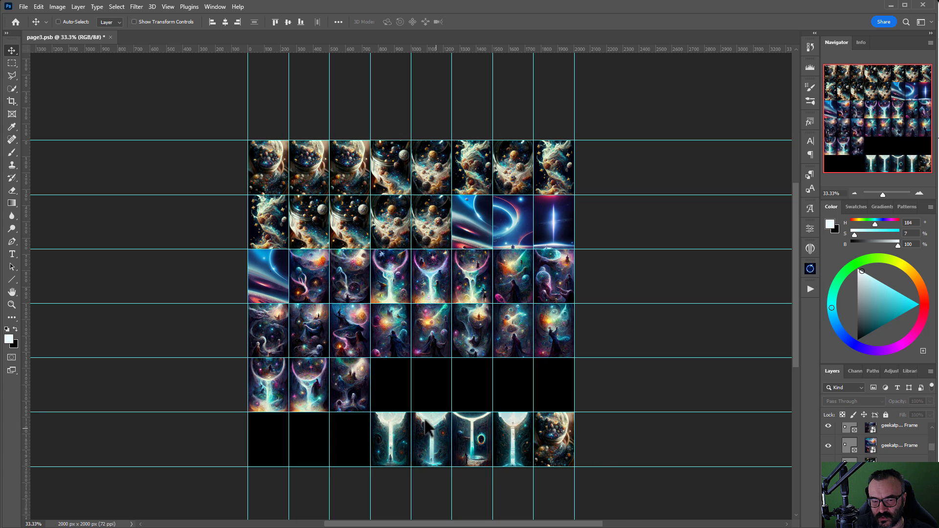
left_click(397, 445)
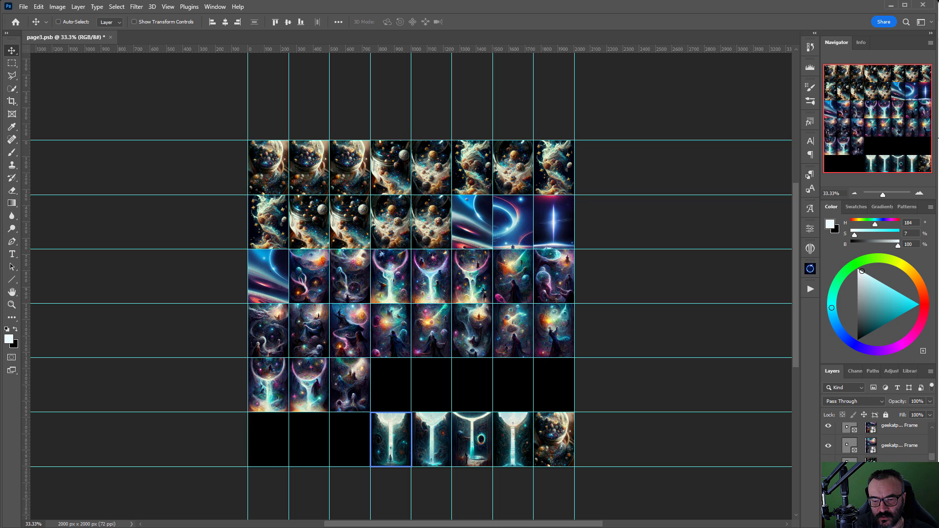
key("Delete")
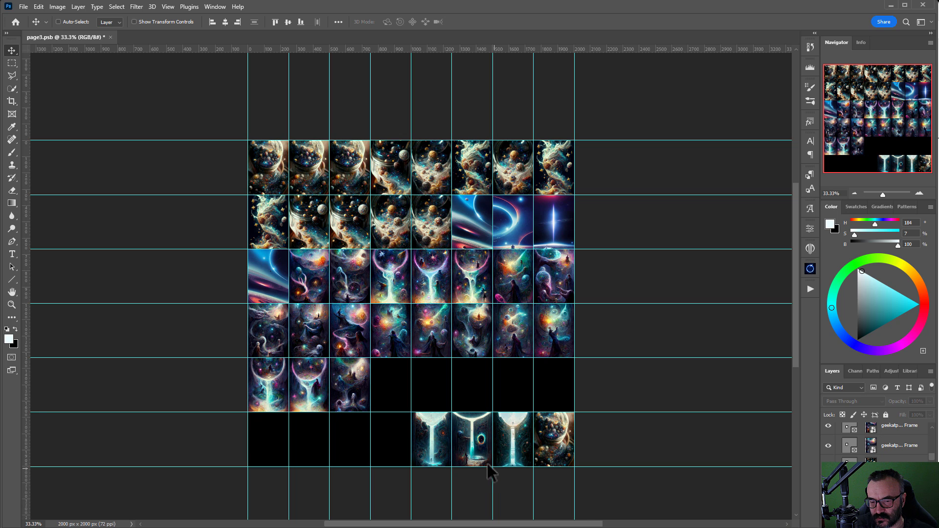
left_click(442, 452, "ctrl")
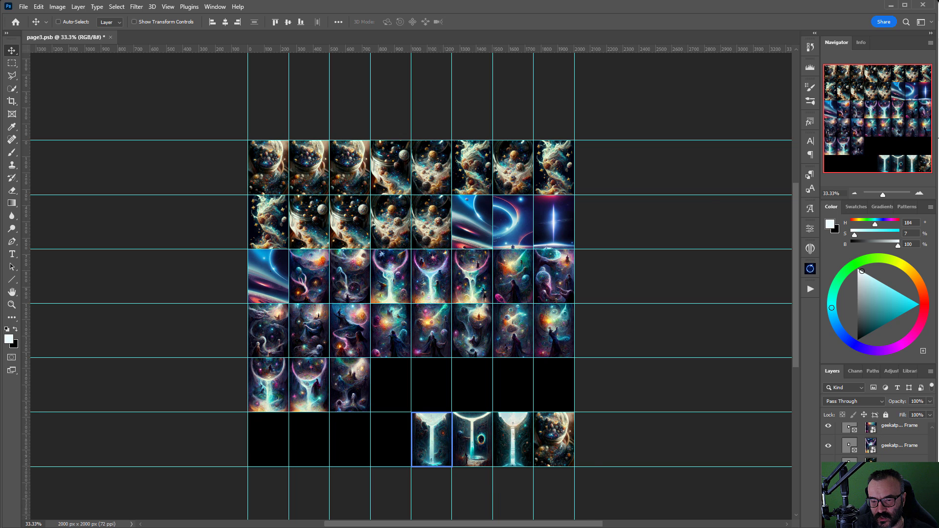
key("Delete")
left_click(472, 440, "ctrl")
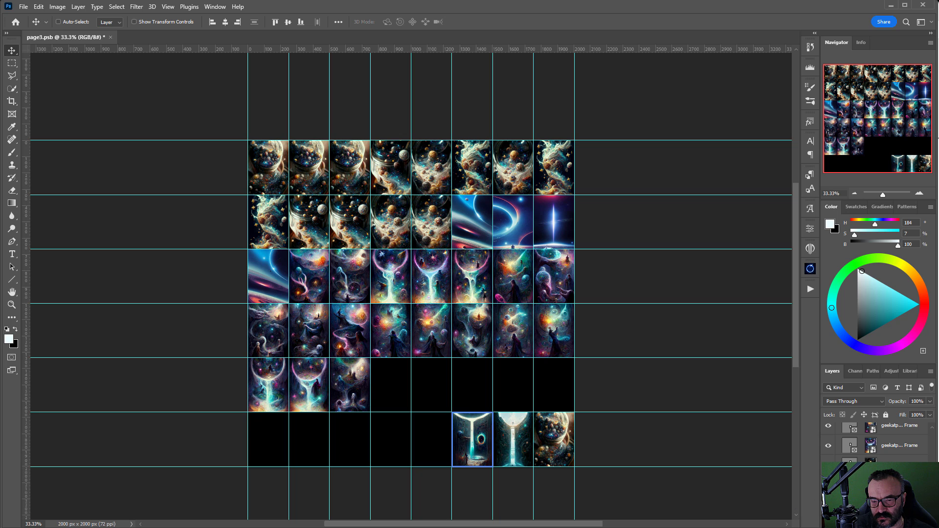
key("Delete")
left_click(511, 442, "ctrl")
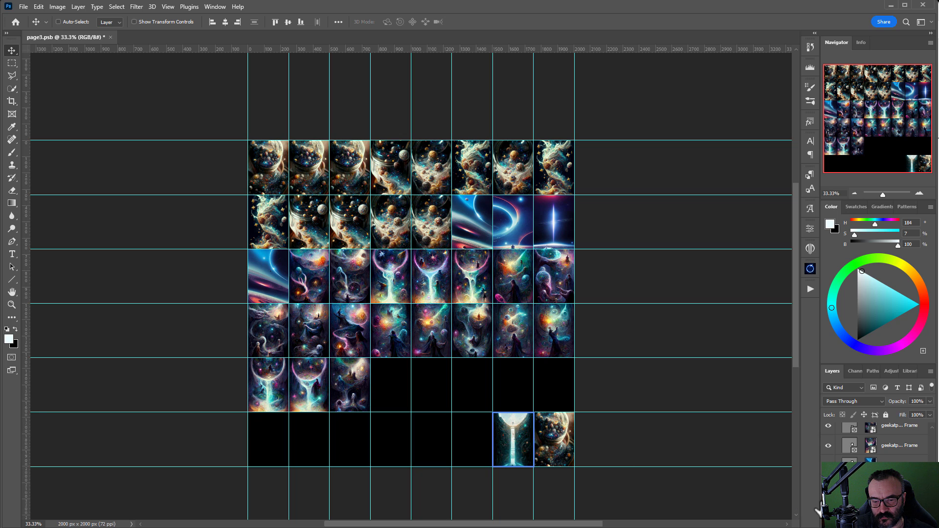
key("Delete")
left_click(562, 439, "ctrl")
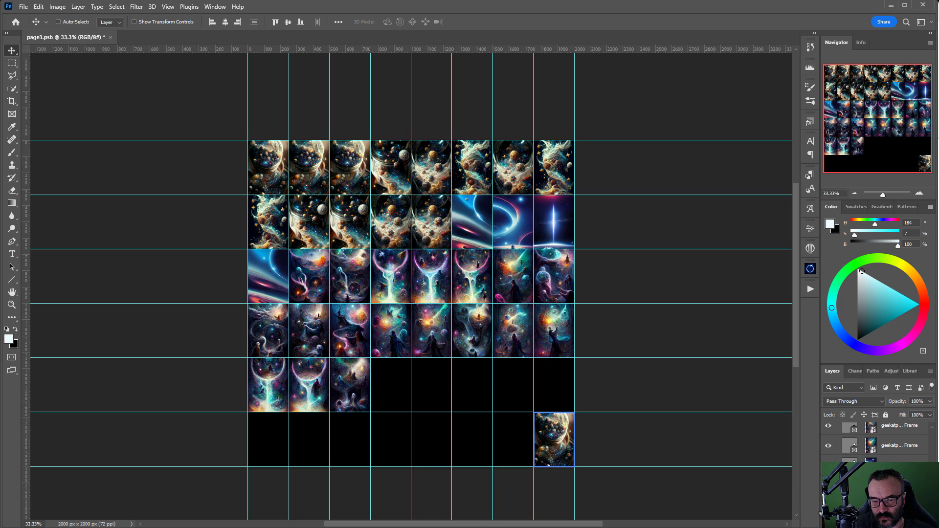
key("Delete")
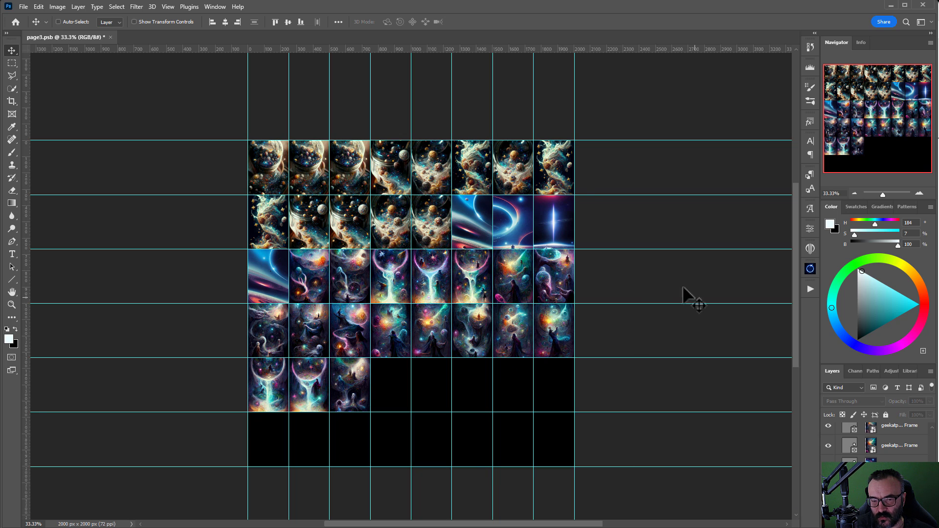
left_click(23, 7)
Step: Save the emptied grid under the new name page4.psb in the product-cover folder
key("Escape")
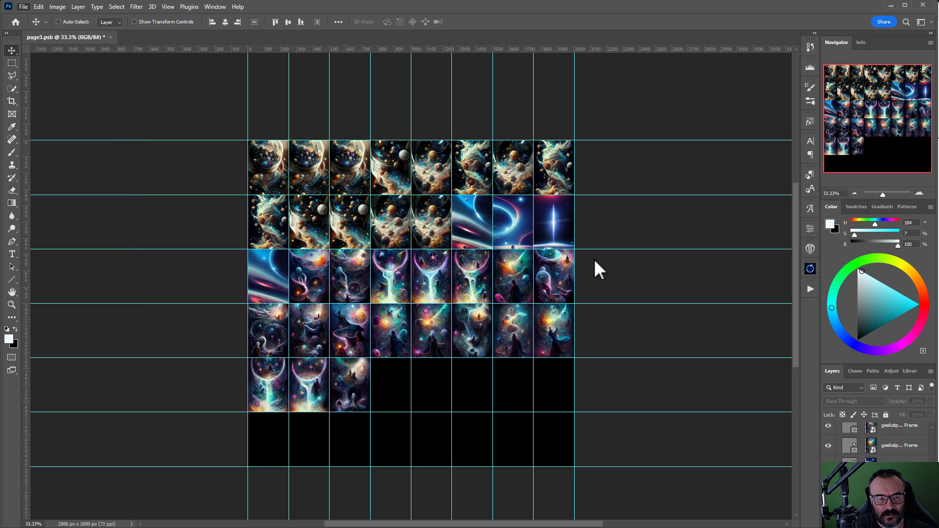
key("ctrl+shift+s")
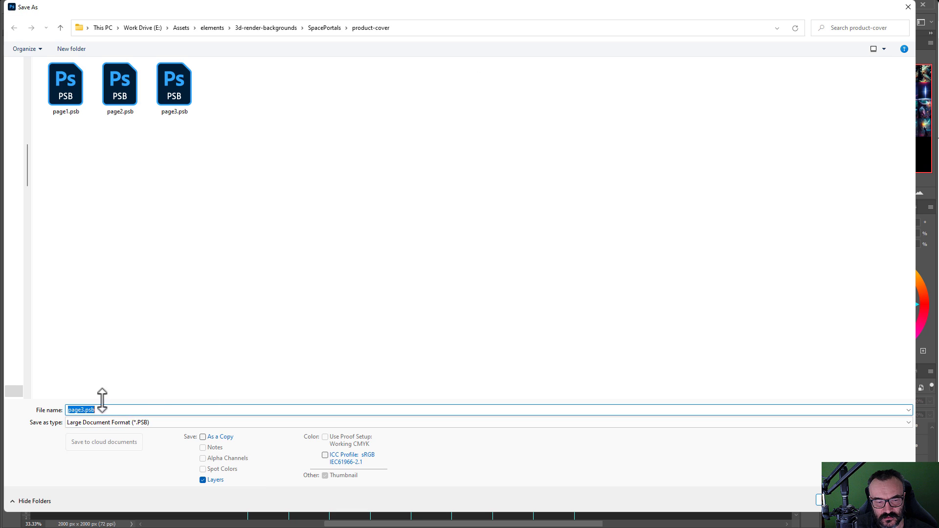
left_click(81, 409)
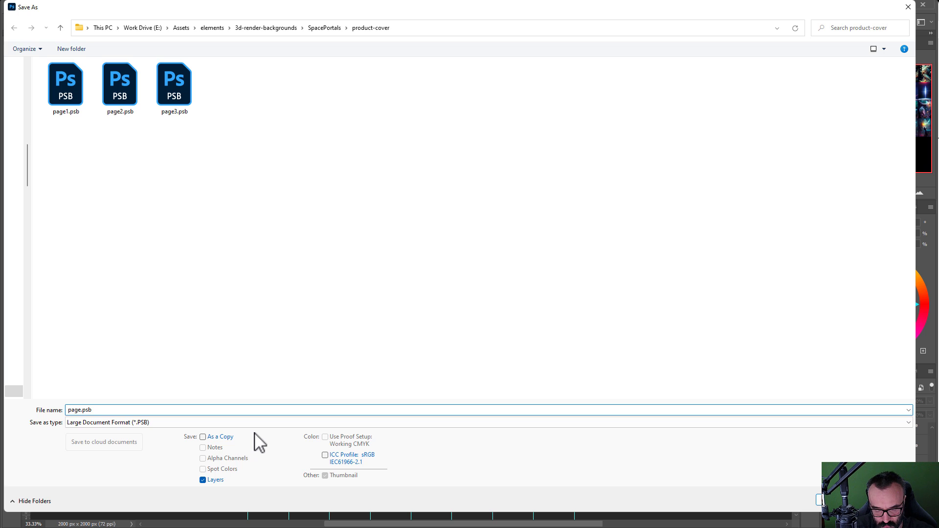
left_click(821, 500)
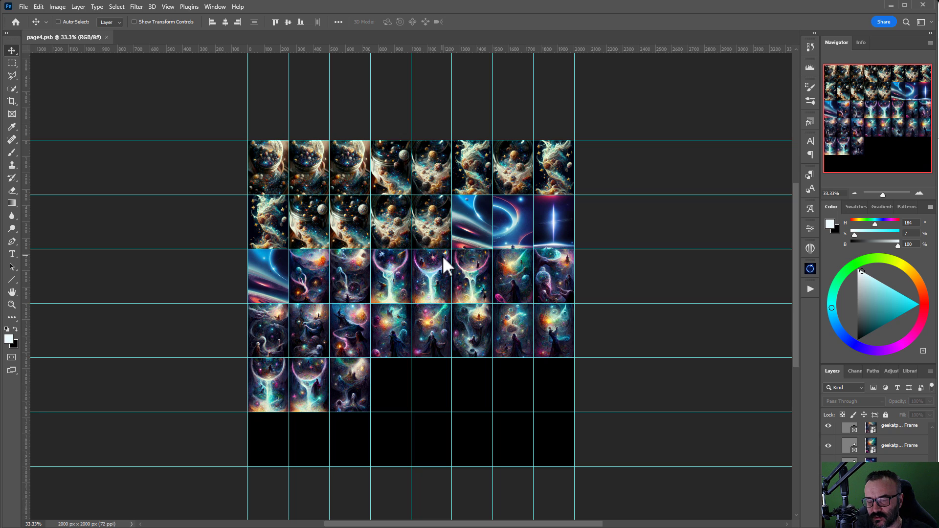
left_click(17, 10)
Step: Create a blank Custom 2000×2000 px document, Untitled-1, and clear its leftover guides
left_click(197, 87)
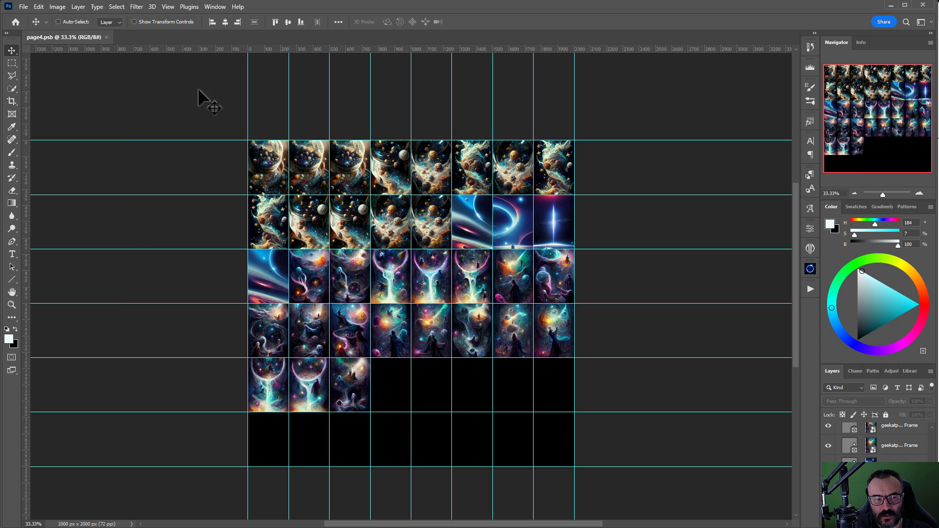
key("ctrl+n")
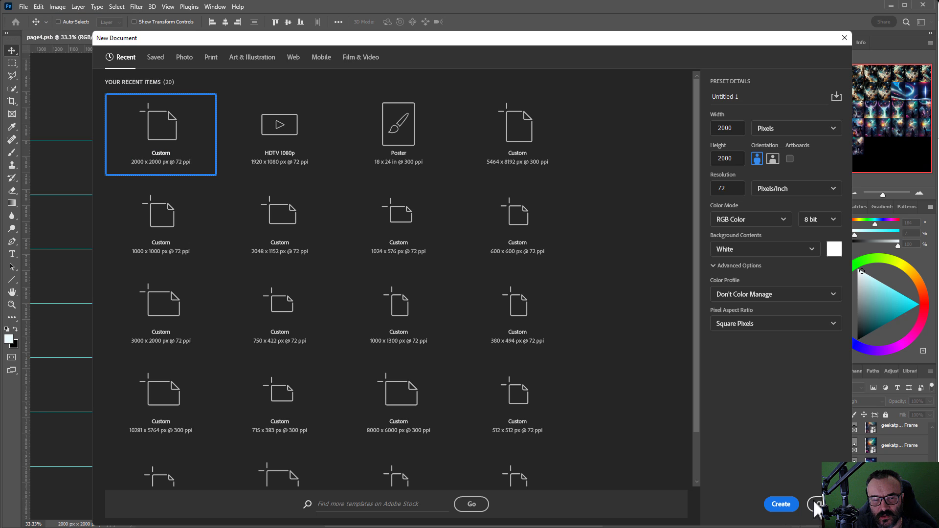
left_click(781, 504)
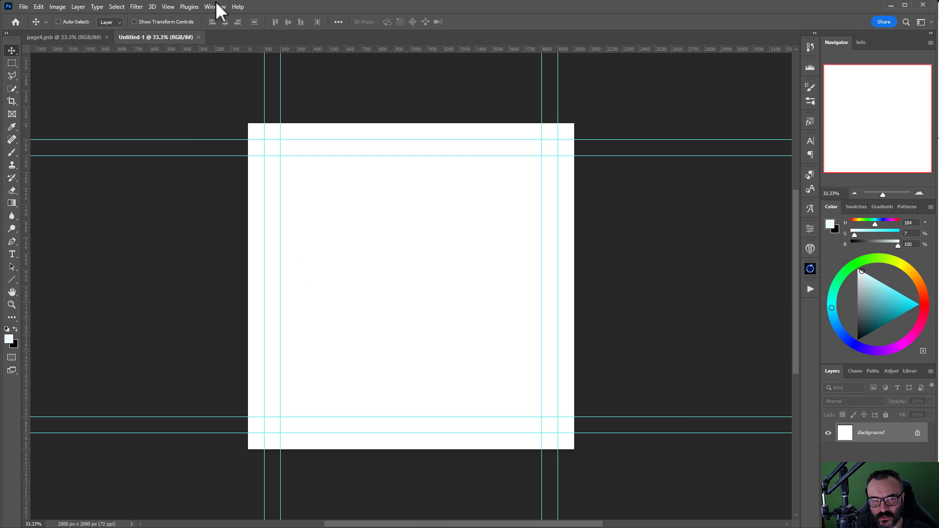
left_click(191, 6)
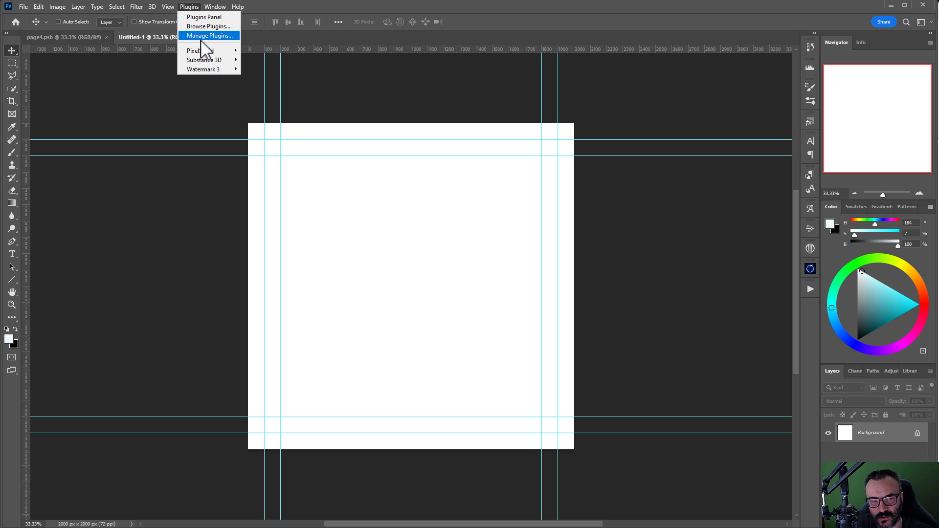
mouse_move(210, 6)
mouse_move(175, 4)
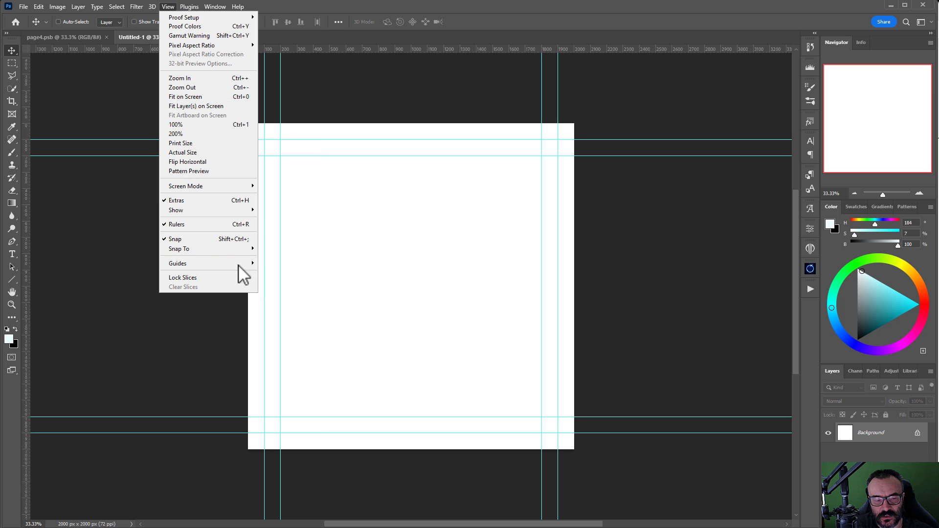
mouse_move(223, 268)
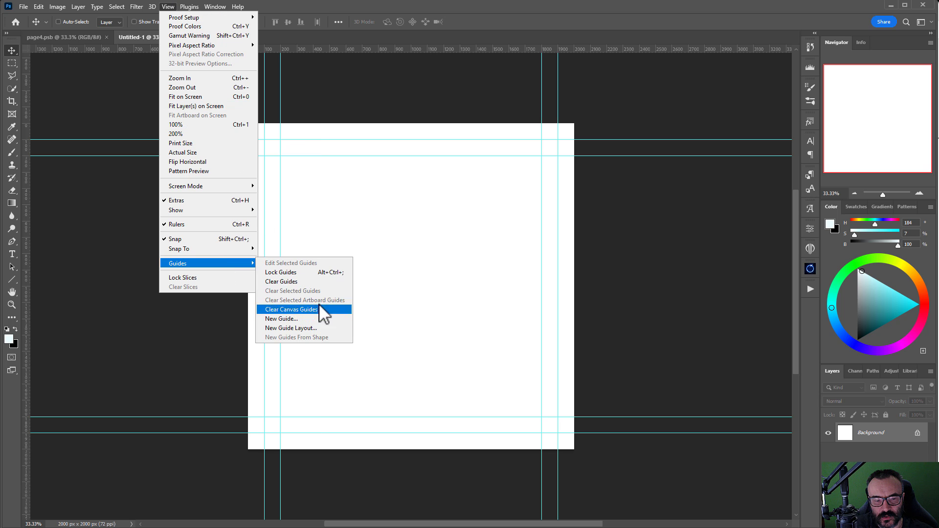
left_click(315, 280)
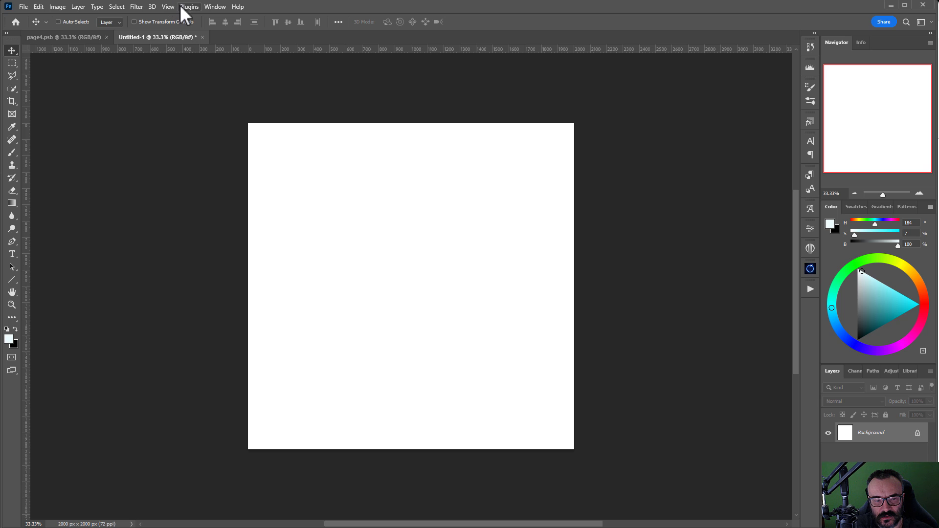
left_click(168, 6)
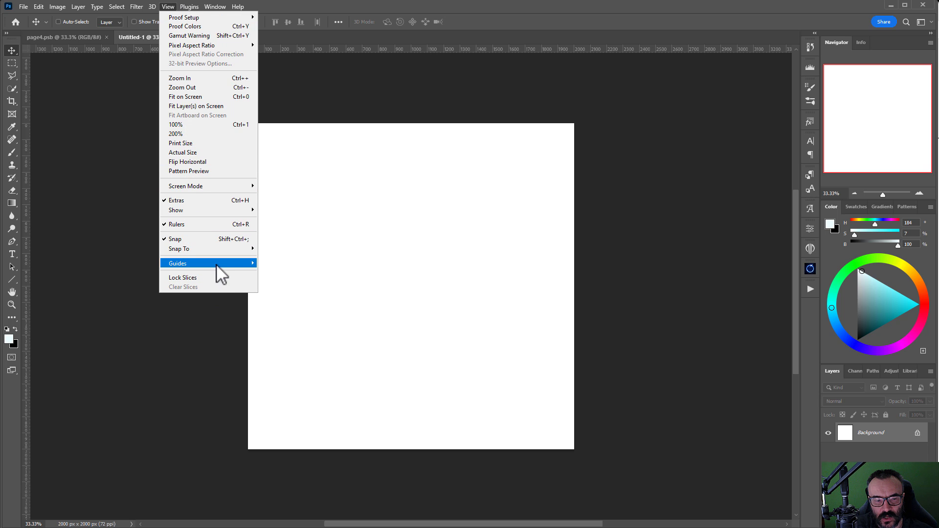
Step: Apply a New Guide Layout of 6 columns by 6 rows to the Untitled-1 canvas
mouse_move(216, 265)
left_click(288, 328)
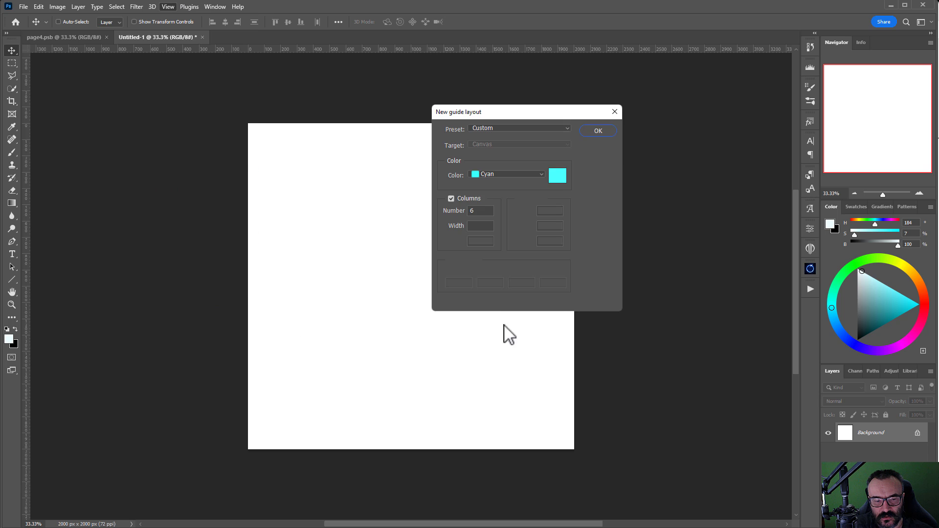
left_click(479, 209)
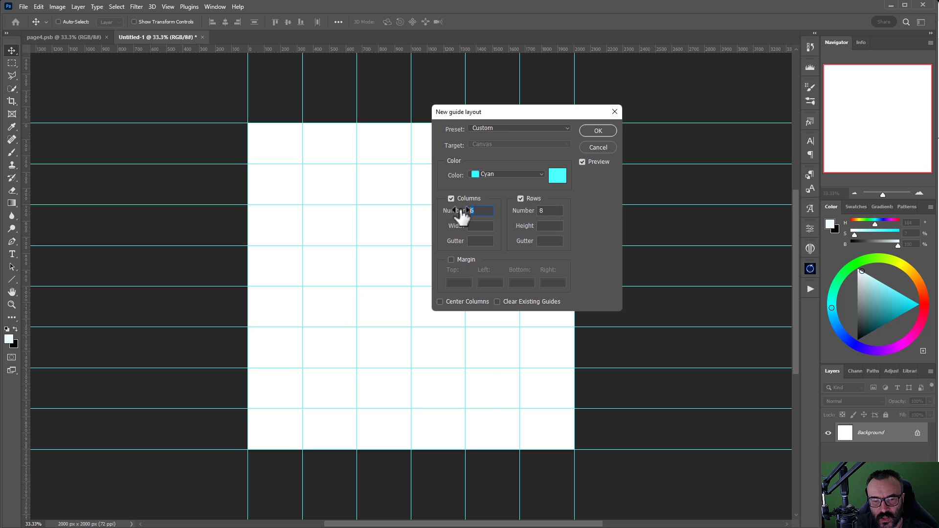
type("8")
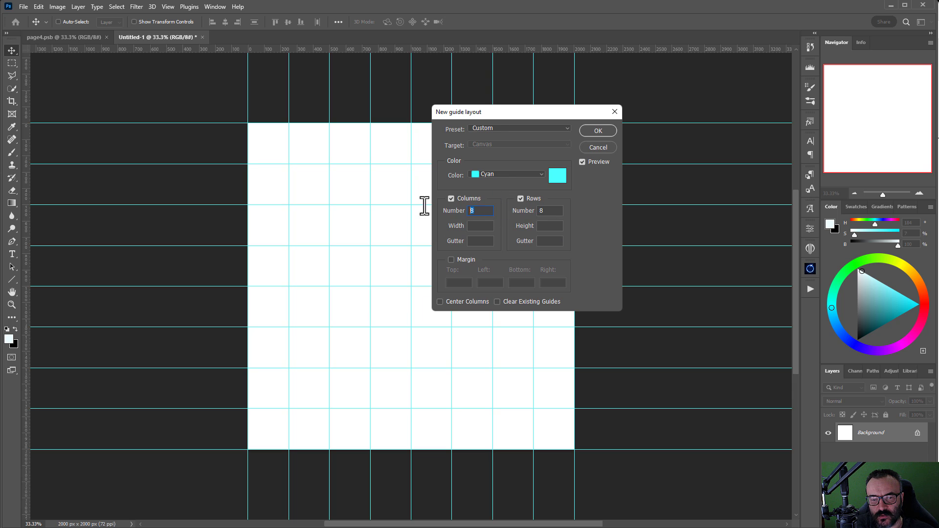
type("66")
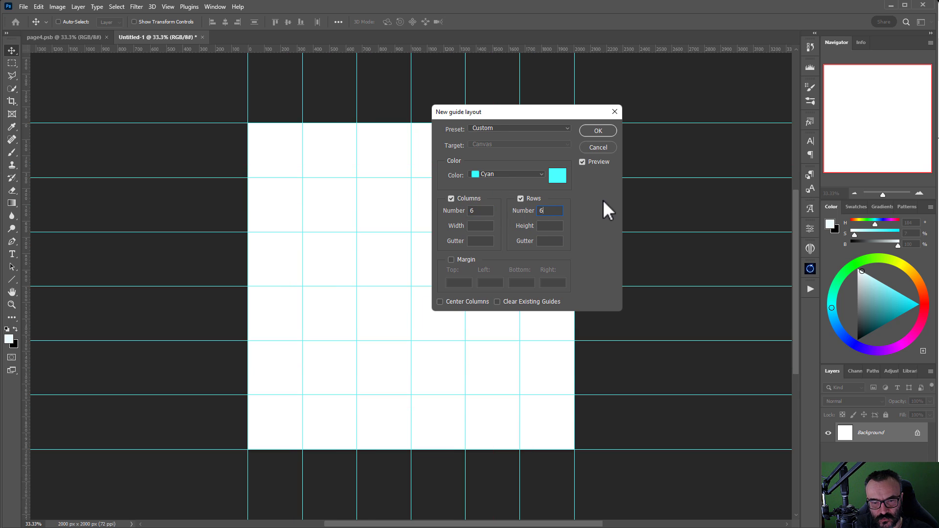
left_click(606, 129)
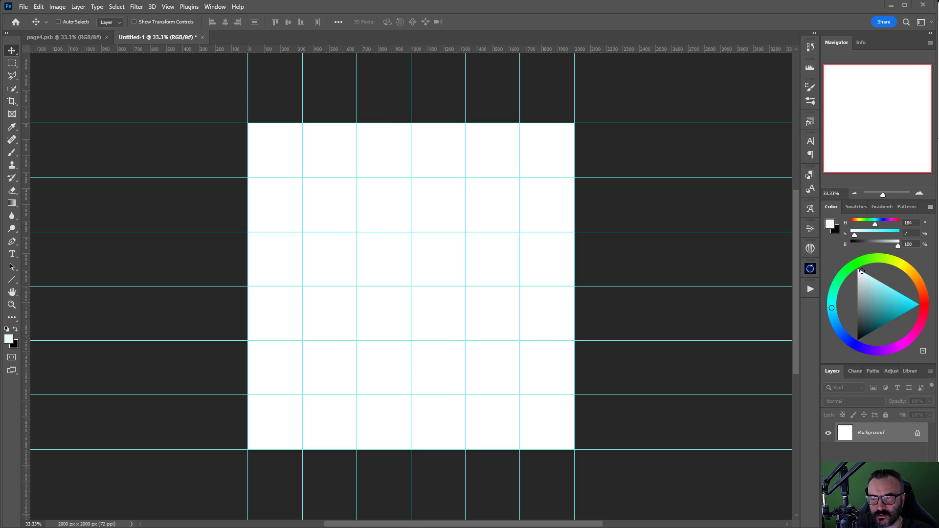
Step: Draw image frames in the six cells of the top row with the Frame tool
left_click(13, 114)
left_click_drag(248, 123, 303, 124)
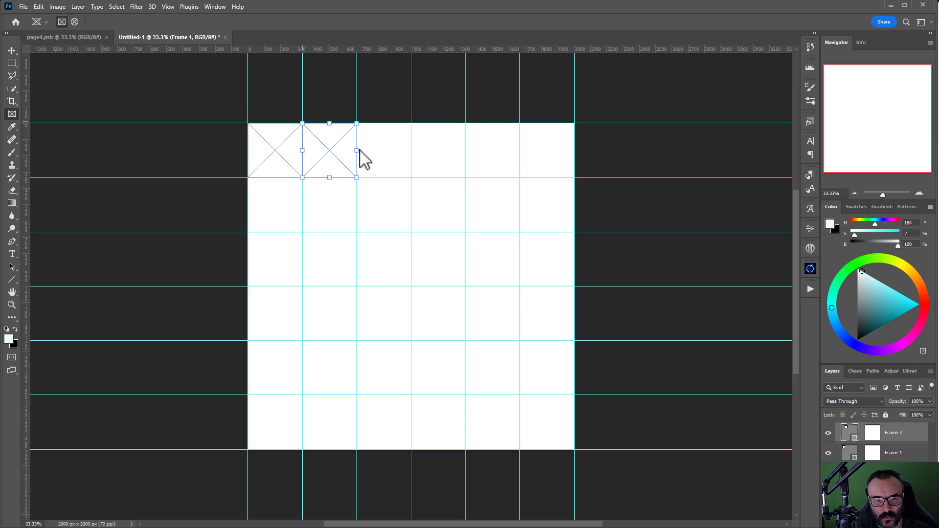
left_click_drag(410, 178, 357, 123)
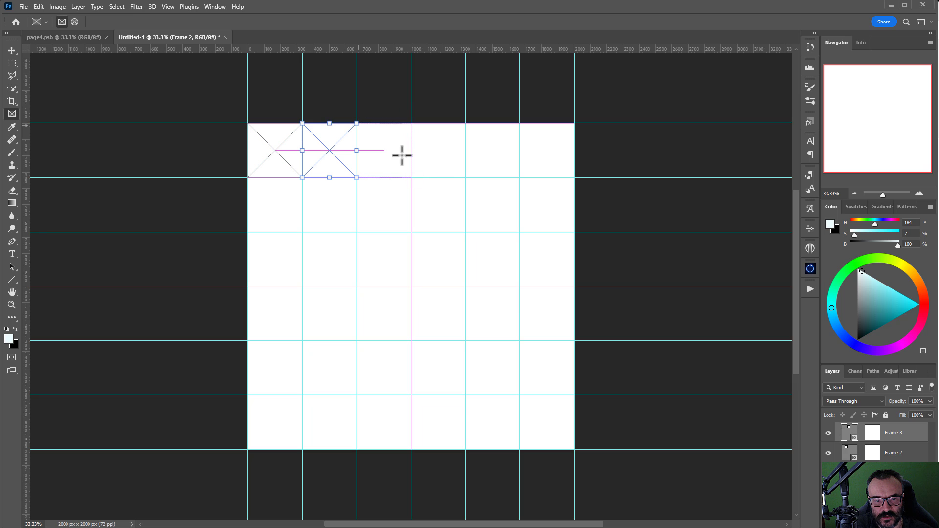
left_click_drag(465, 178, 411, 123)
left_click_drag(520, 178, 466, 123)
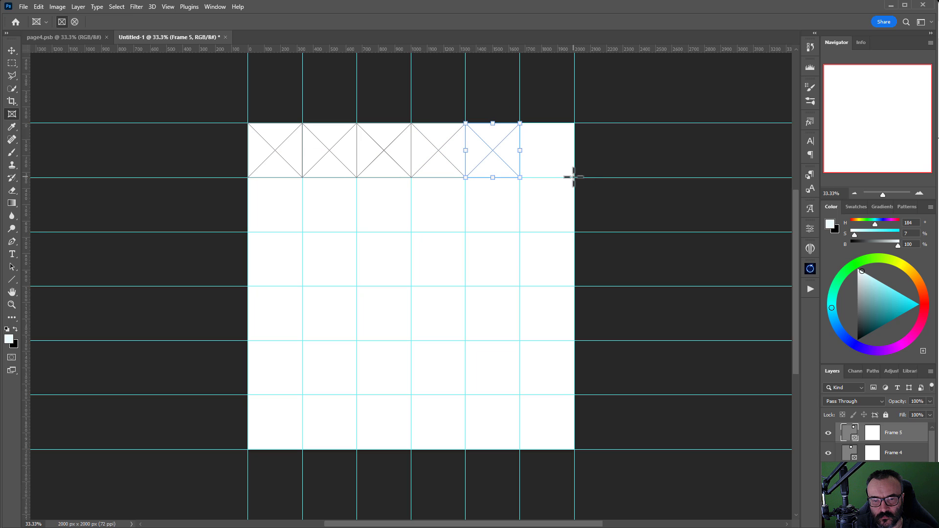
left_click_drag(573, 177, 520, 124)
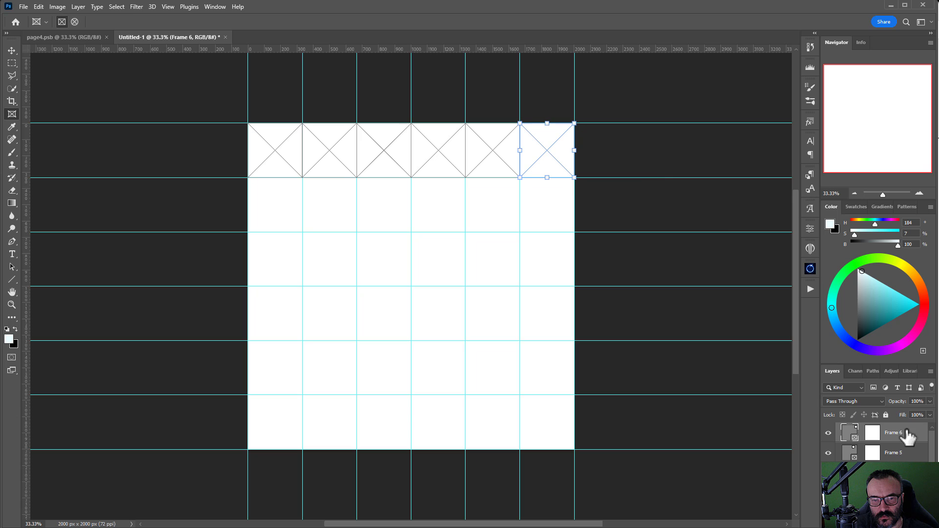
Step: Select all six top-row frames and Alt-drag copies down to fill the remaining rows
scroll(904, 476, "down", 5)
scroll(904, 476, "up", 3)
scroll(905, 477, "down", 3)
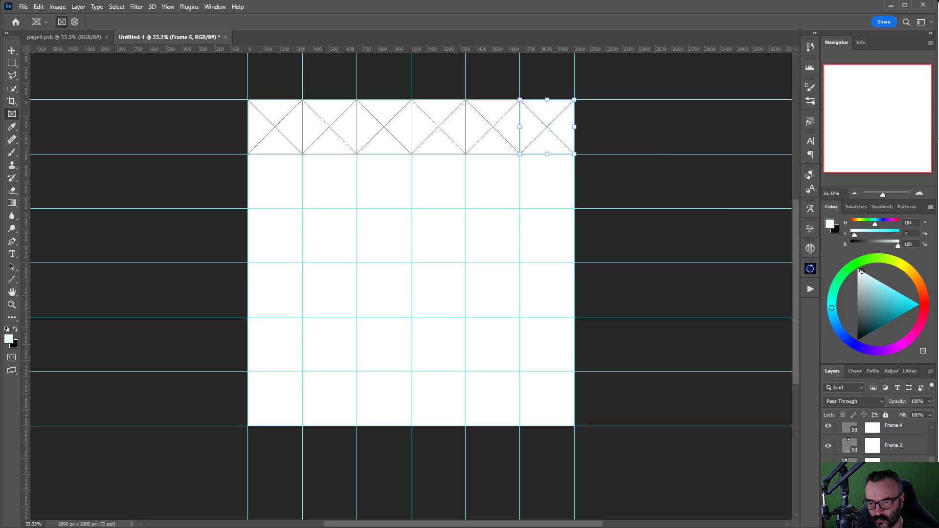
left_click(900, 485, "shift")
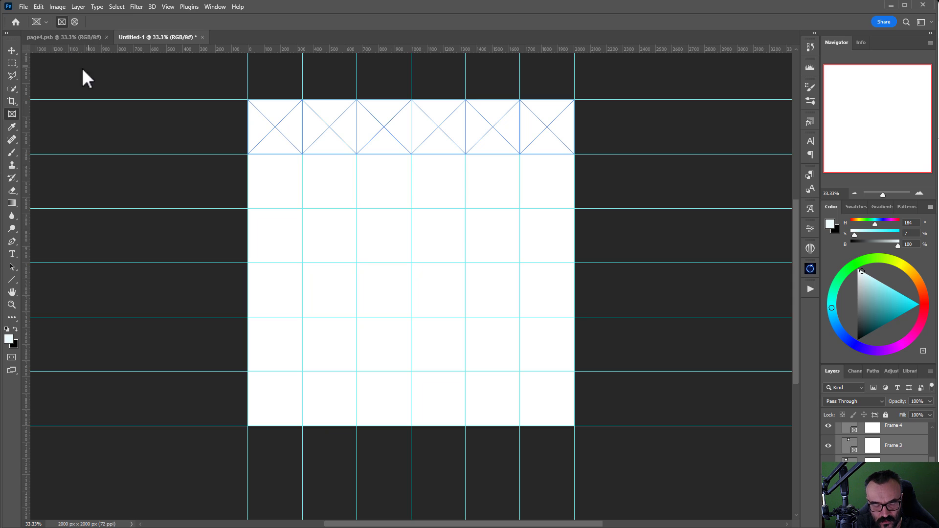
left_click(11, 51)
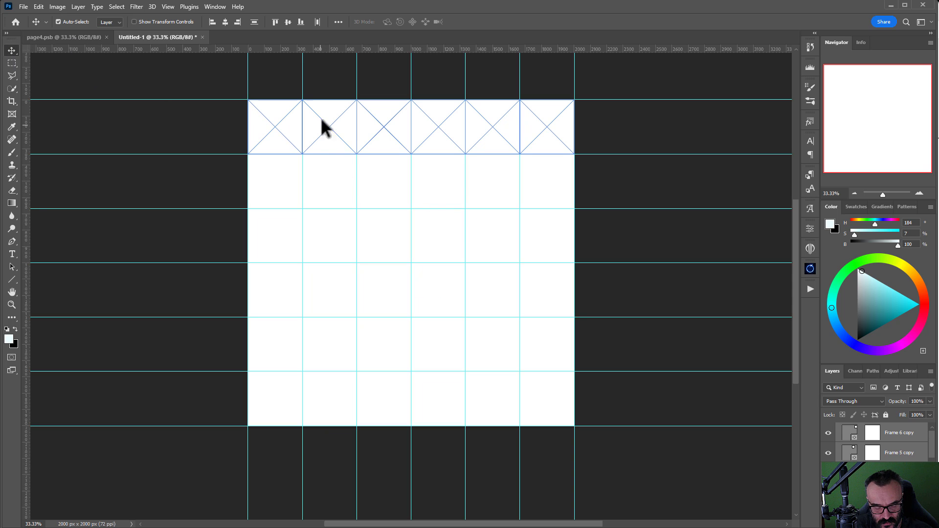
left_click_drag(325, 126, 408, 347)
left_click_drag(398, 352, 417, 383)
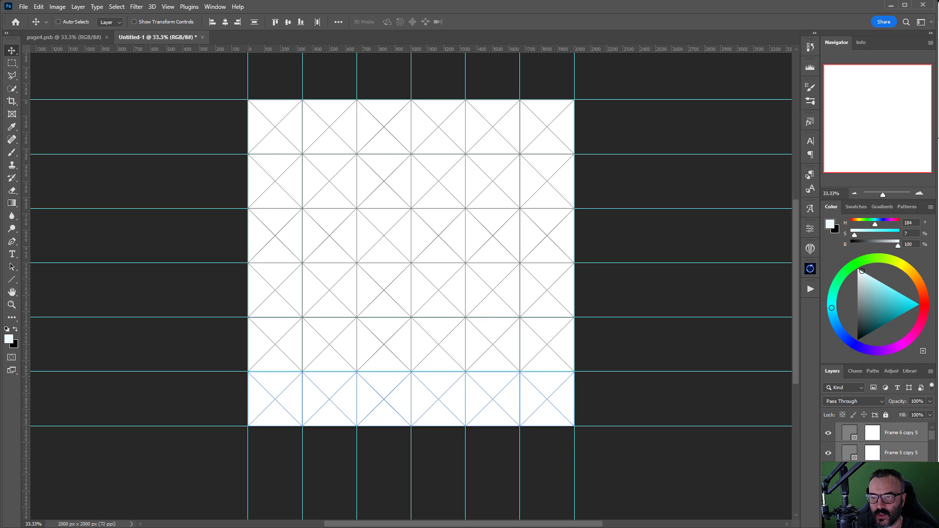
Step: Drop space-portal images into the six top-row frames
left_click_drag(321, 105, 275, 127)
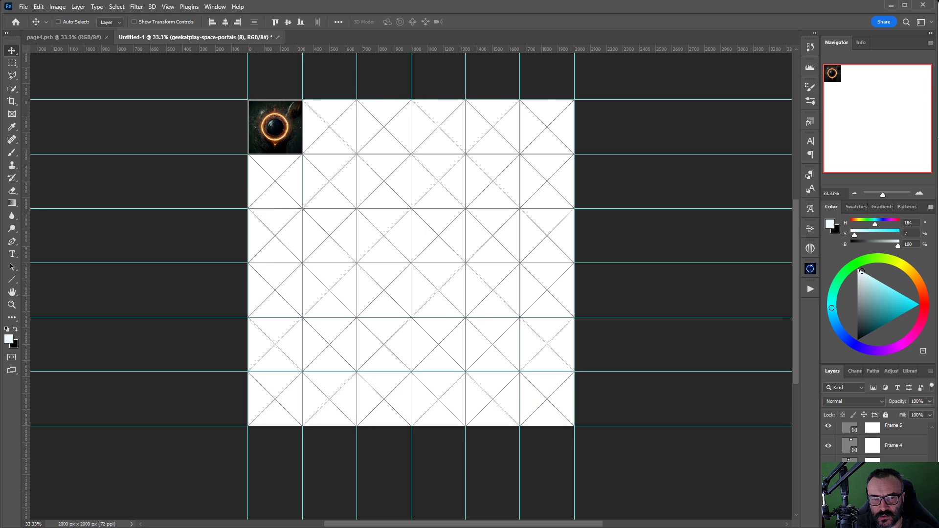
left_click_drag(590, 109, 338, 128)
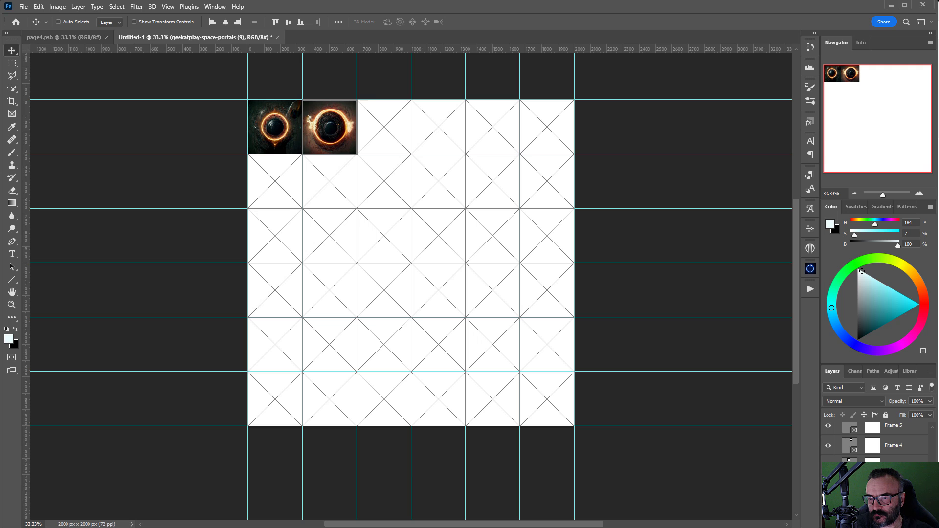
left_click_drag(617, 104, 384, 127)
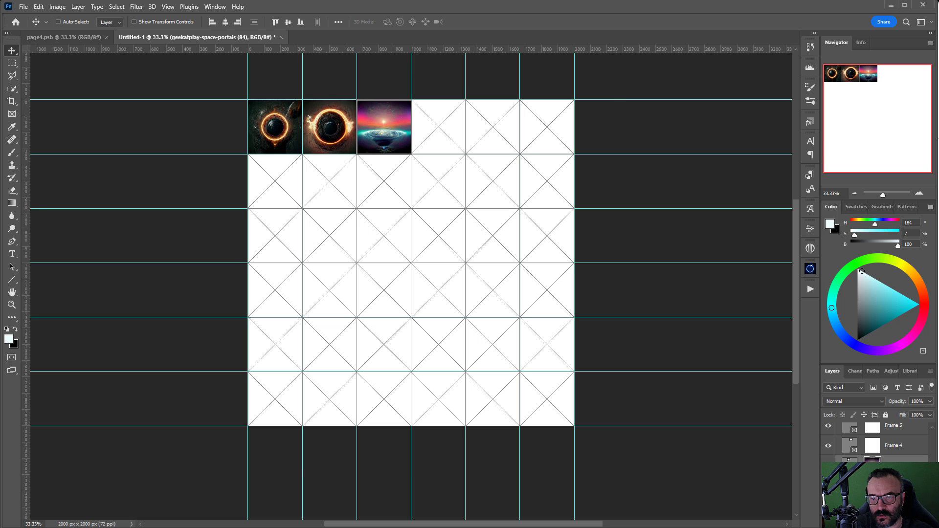
left_click_drag(562, 98, 438, 128)
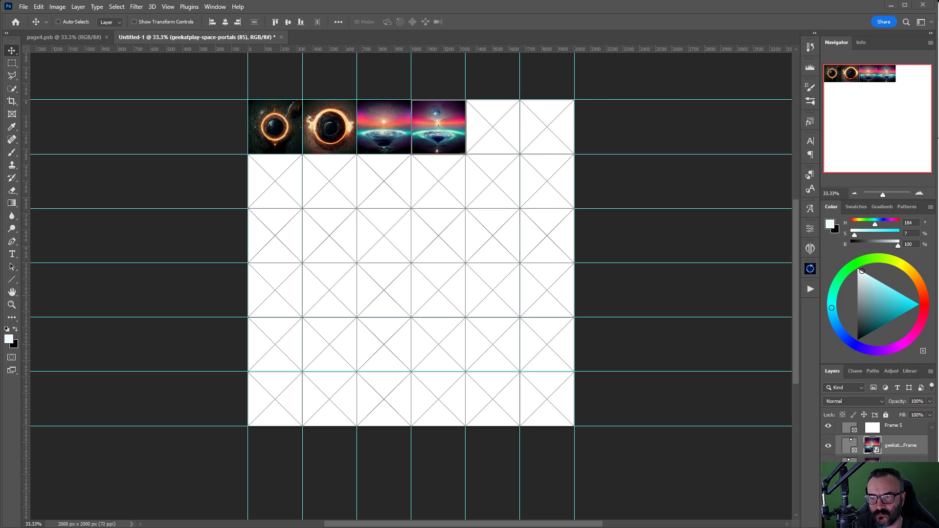
left_click_drag(563, 98, 503, 123)
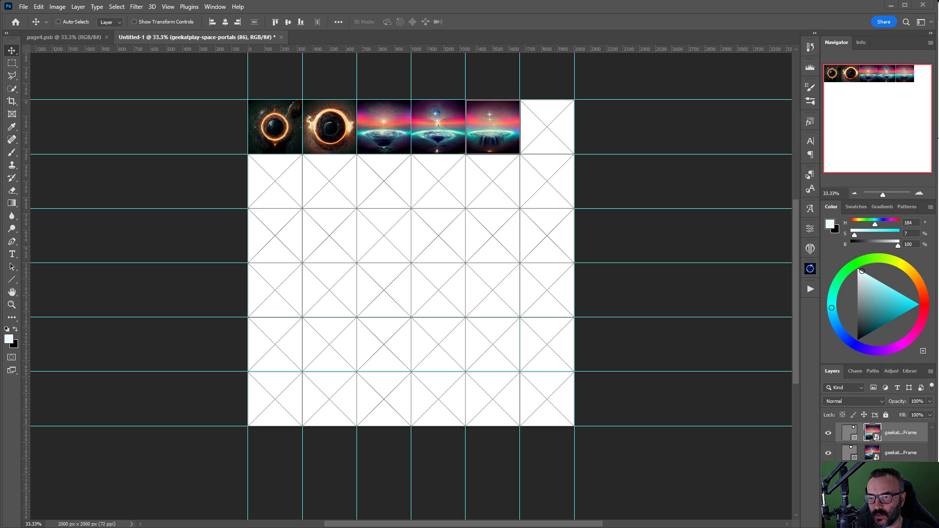
left_click_drag(562, 98, 304, 193)
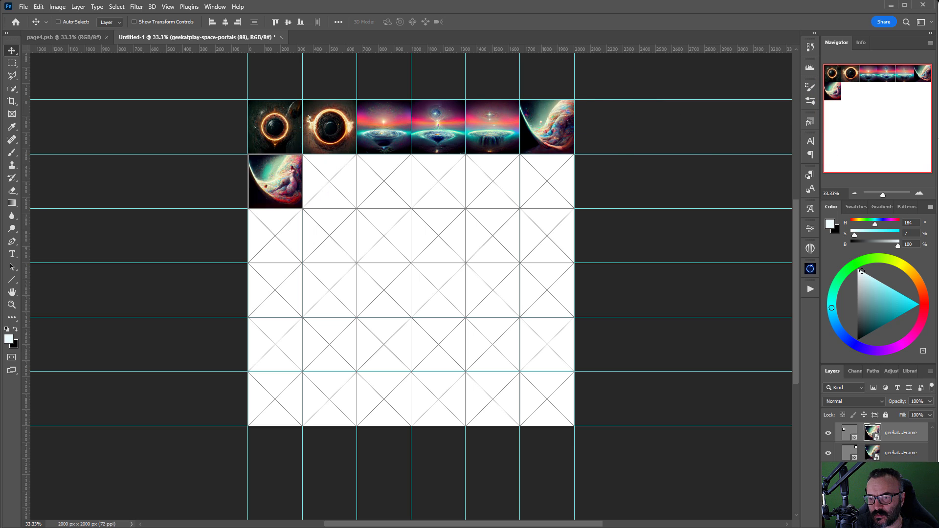
Step: Fill row two's frames and row three's first four frames with space-portal images
left_click_drag(563, 97, 337, 186)
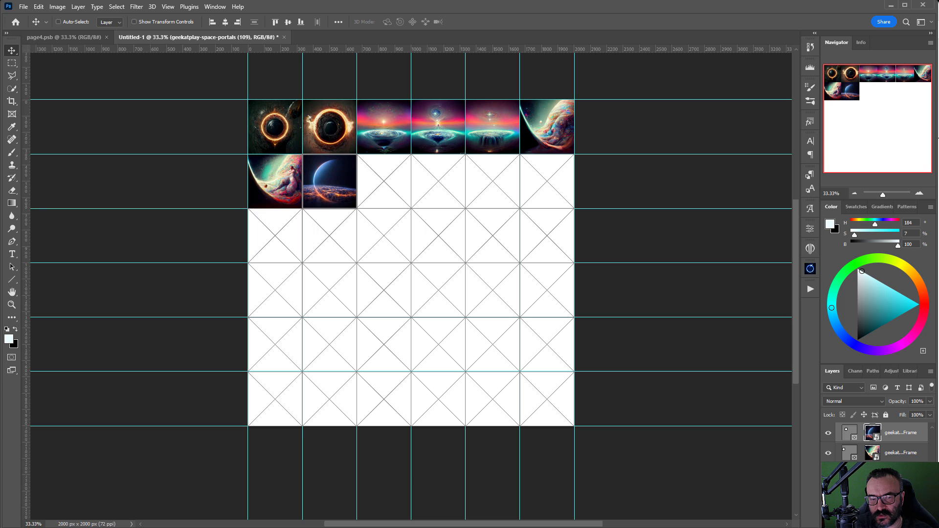
left_click_drag(749, 323, 386, 195)
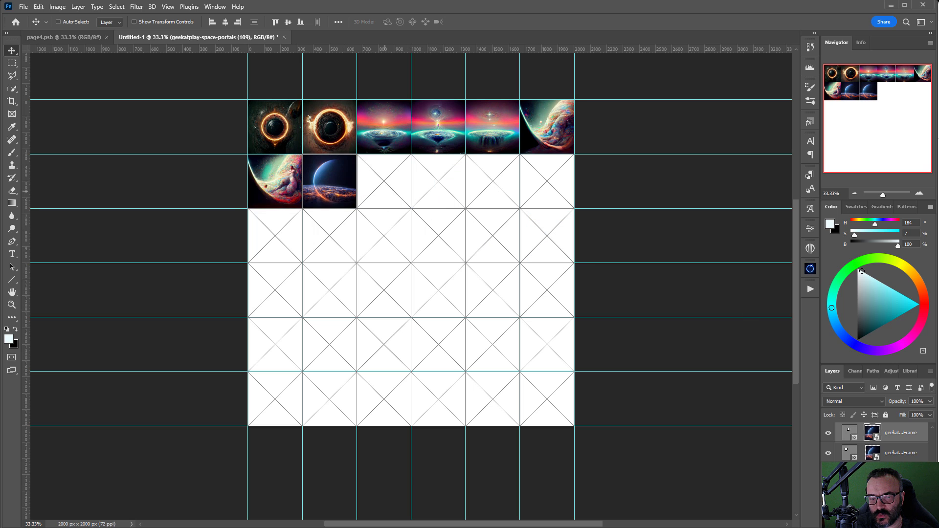
left_click_drag(716, 299, 442, 193)
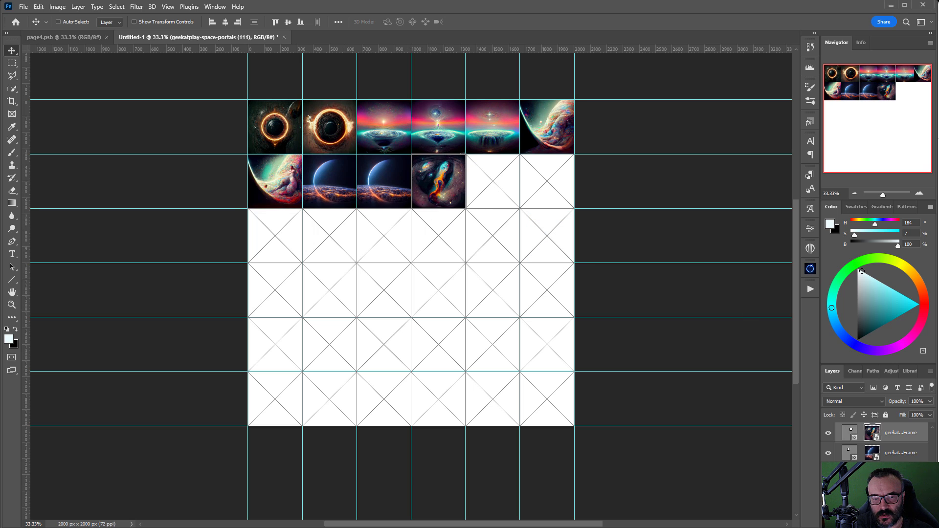
left_click_drag(660, 216, 492, 193)
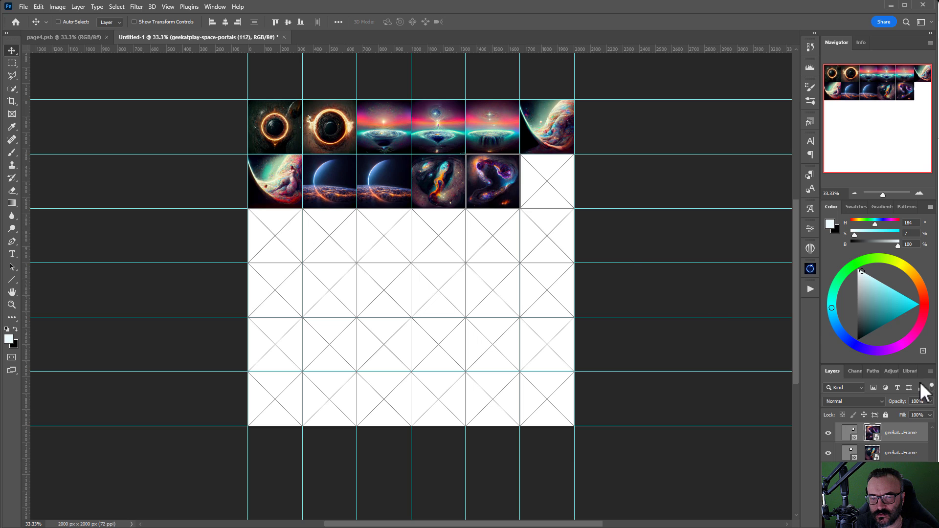
left_click_drag(646, 252, 550, 188)
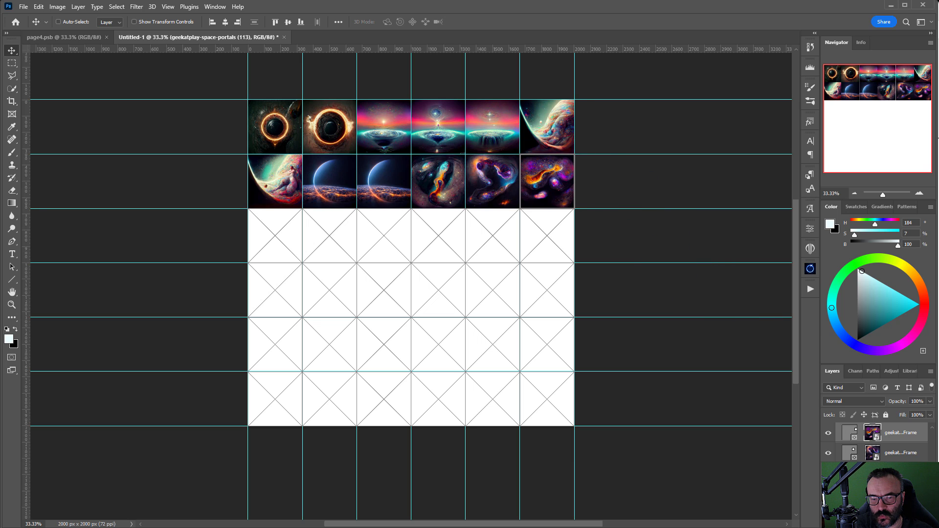
left_click_drag(287, 255, 279, 242)
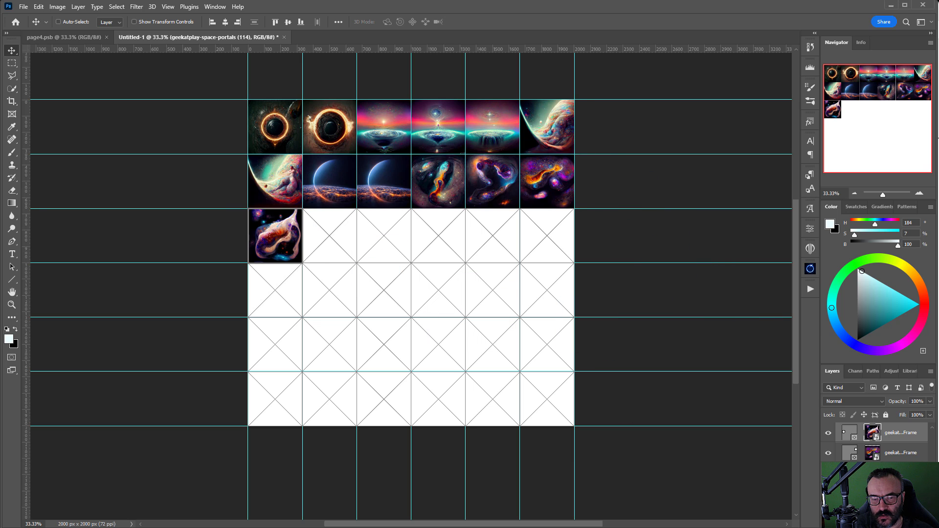
left_click_drag(489, 360, 343, 249)
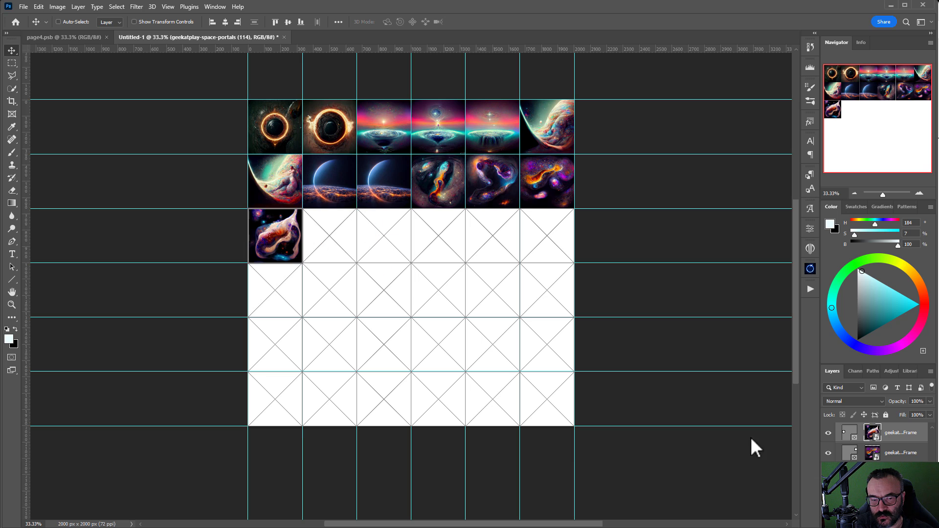
left_click_drag(668, 392, 389, 239)
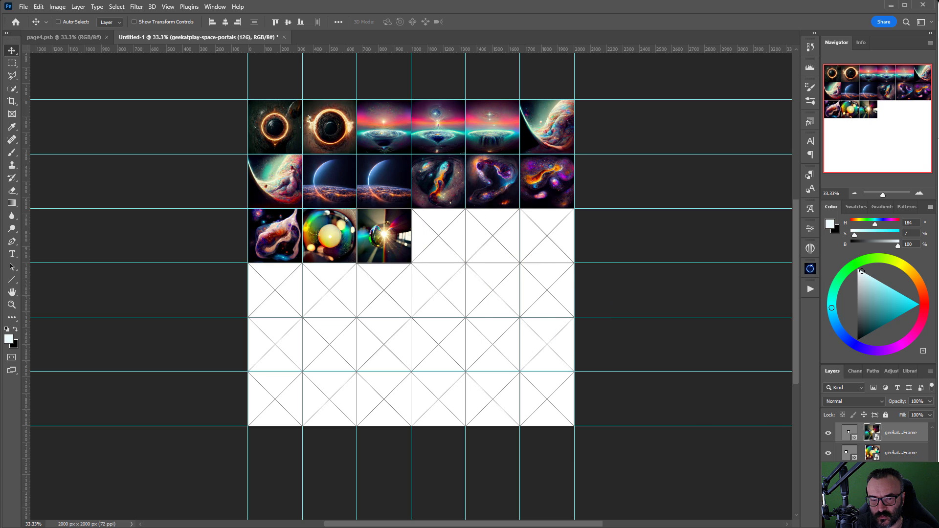
left_click_drag(513, 262, 435, 242)
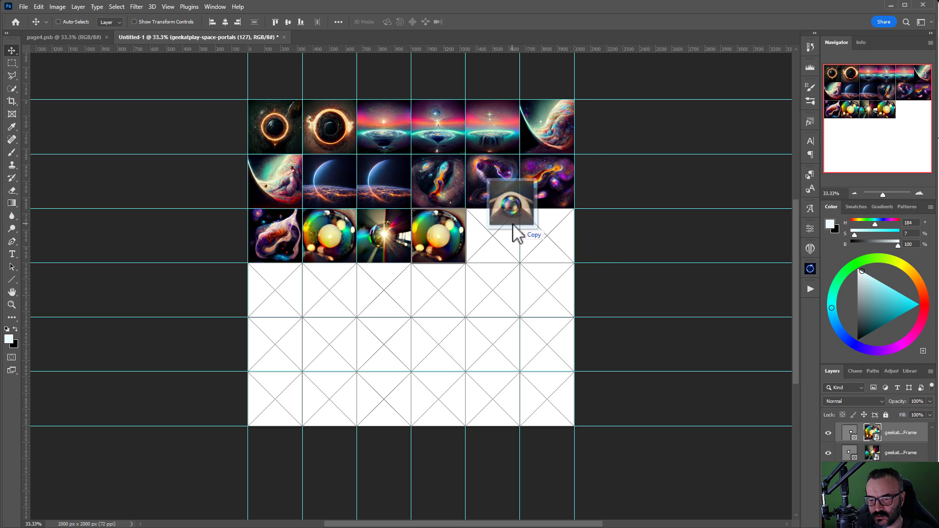
Step: Fill row three's last two frames and the row four frames with portal images
left_click_drag(514, 226, 493, 232)
left_click_drag(636, 245, 542, 242)
left_click_drag(298, 331, 268, 306)
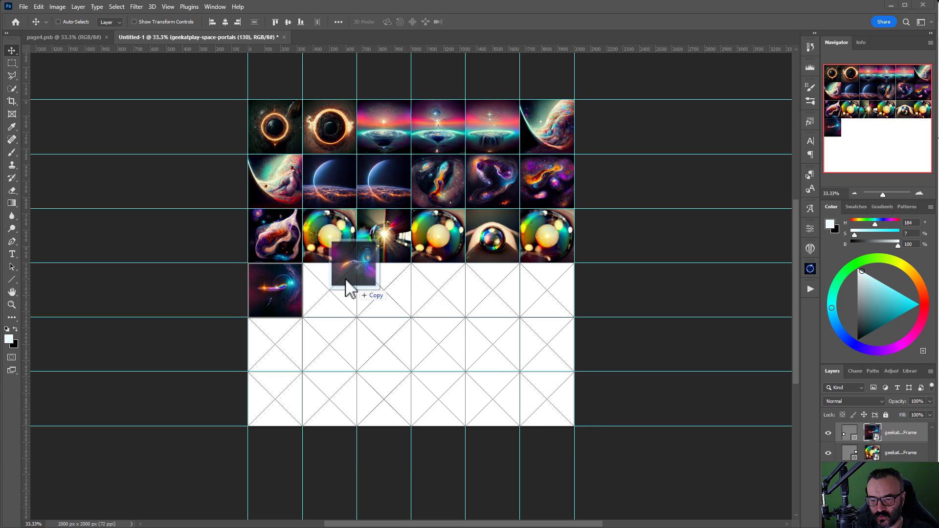
left_click_drag(346, 282, 335, 305)
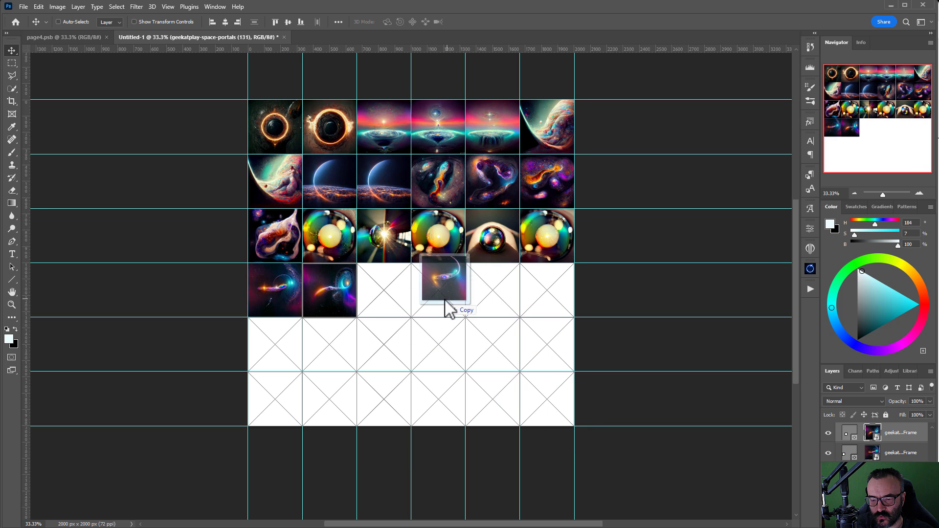
left_click_drag(446, 308, 386, 308)
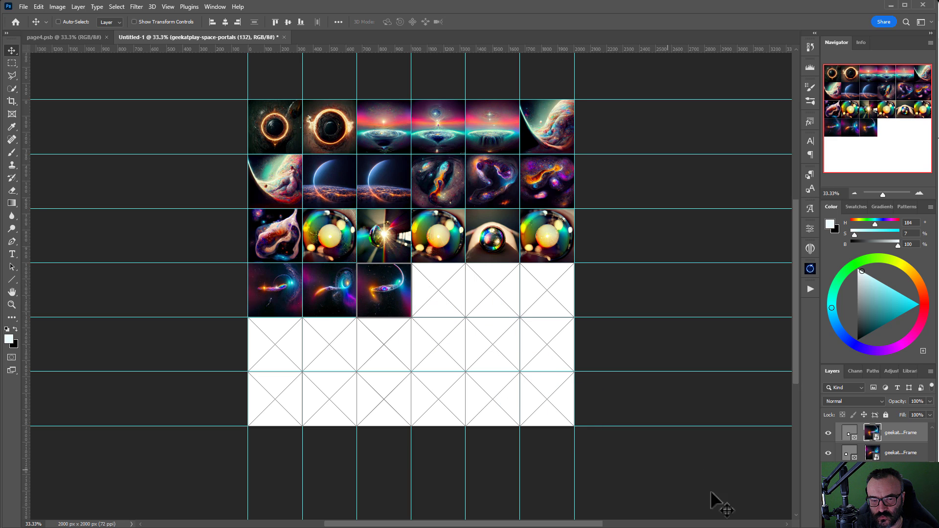
mouse_move(489, 303)
left_mouse_down()
mouse_move(463, 308)
mouse_move(440, 293)
mouse_move(491, 291)
left_mouse_up()
left_click_drag(587, 230, 549, 310)
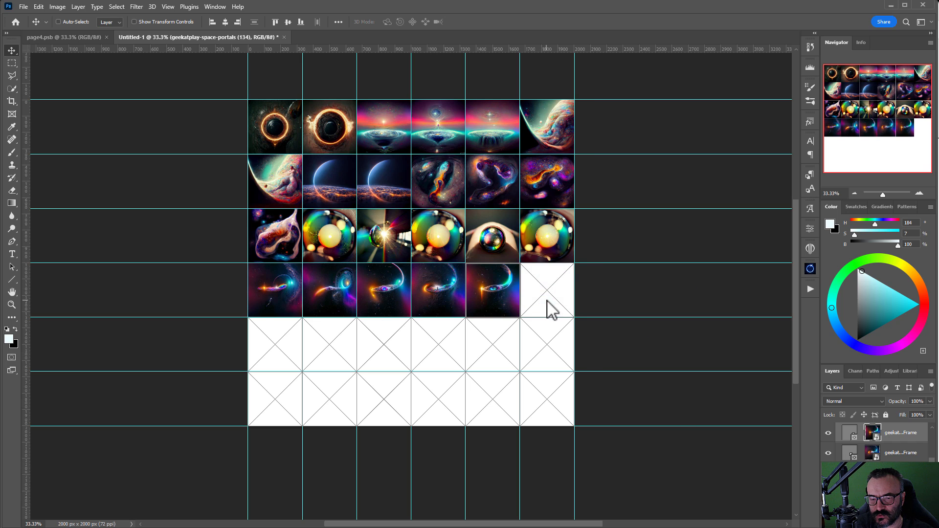
Step: Fill all six frames of row five with portal images
left_click_drag(323, 286, 274, 345)
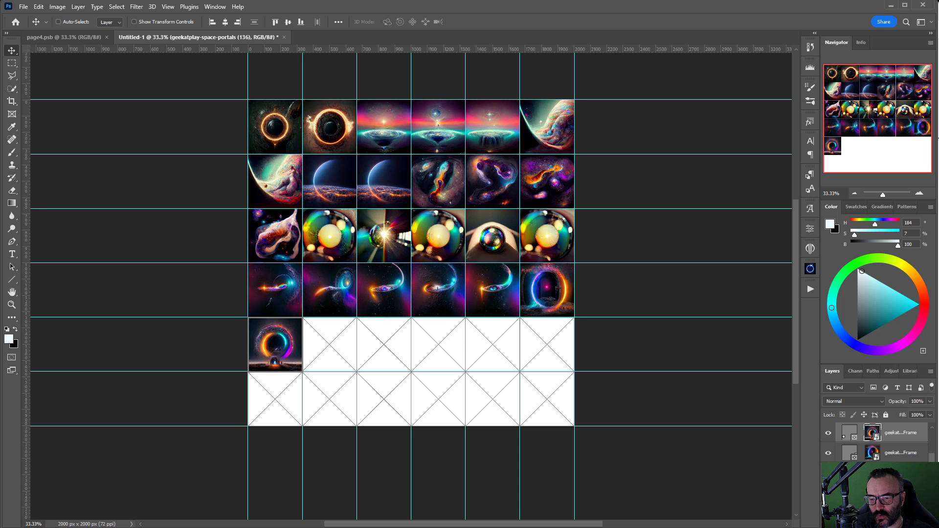
left_click_drag(683, 328, 330, 336)
left_click_drag(556, 354, 393, 355)
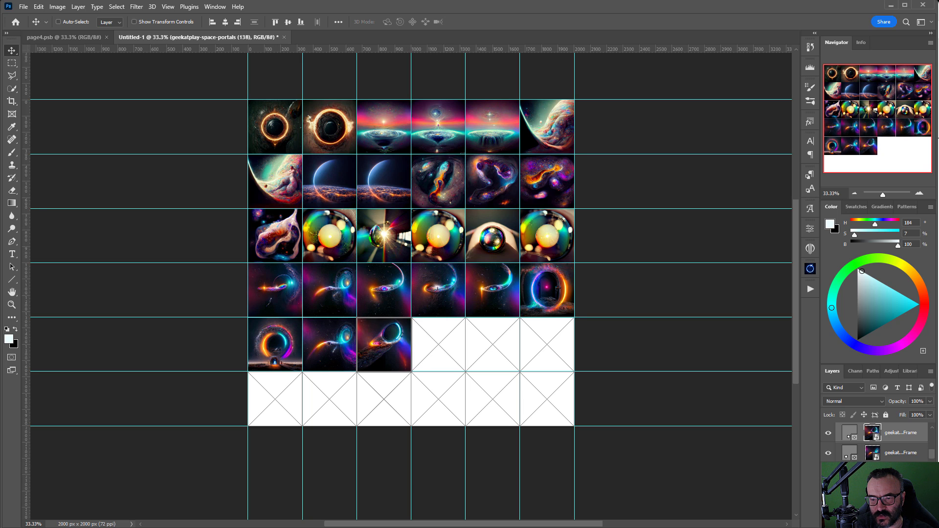
left_click_drag(755, 342, 438, 345)
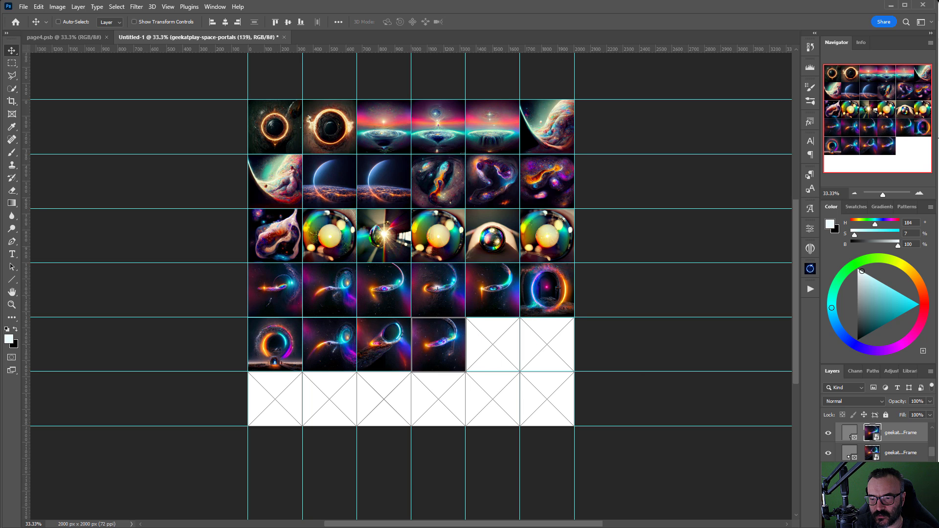
left_click_drag(788, 340, 494, 343)
left_click_drag(797, 364, 566, 380)
Step: Fill row six's first two frames, leave its last four empty, and select the Background layer
left_click_drag(648, 432, 276, 400)
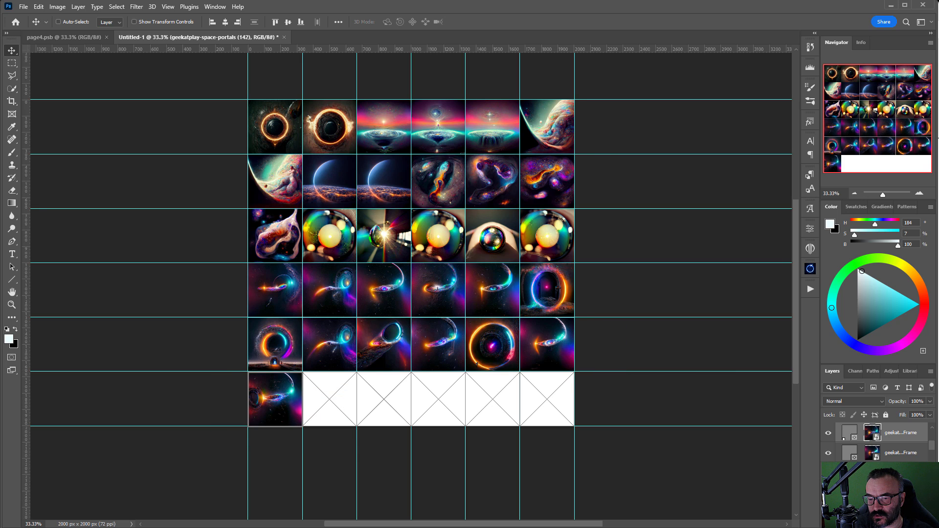
left_click_drag(851, 376, 323, 399)
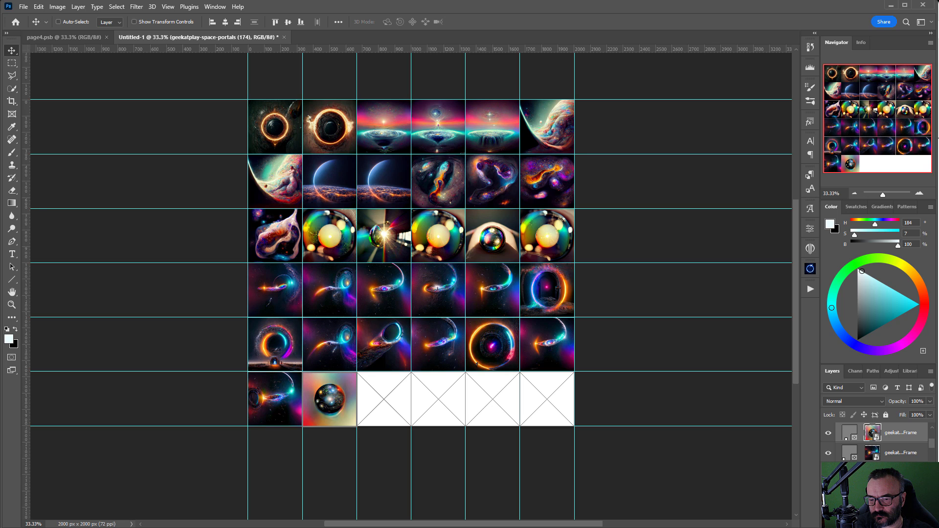
left_click_drag(624, 464, 386, 401)
left_click_drag(933, 453, 433, 406)
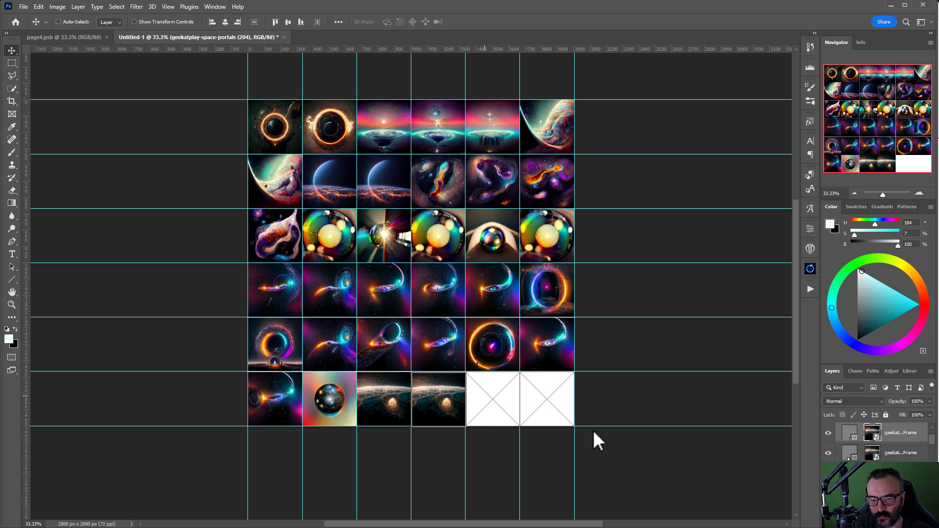
left_click_drag(934, 453, 547, 402)
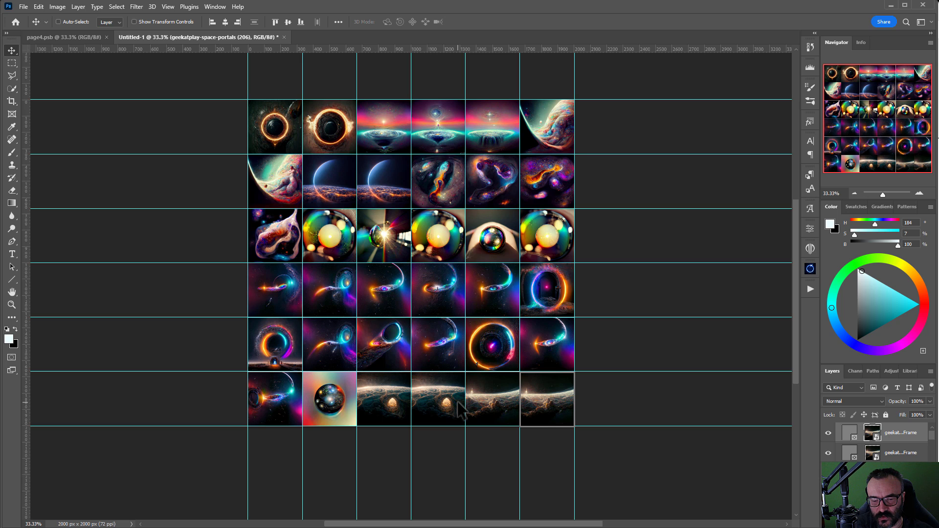
key("ctrl+z")
key("ctrl+z")
key("ctrl+z")
key("ctrl+z")
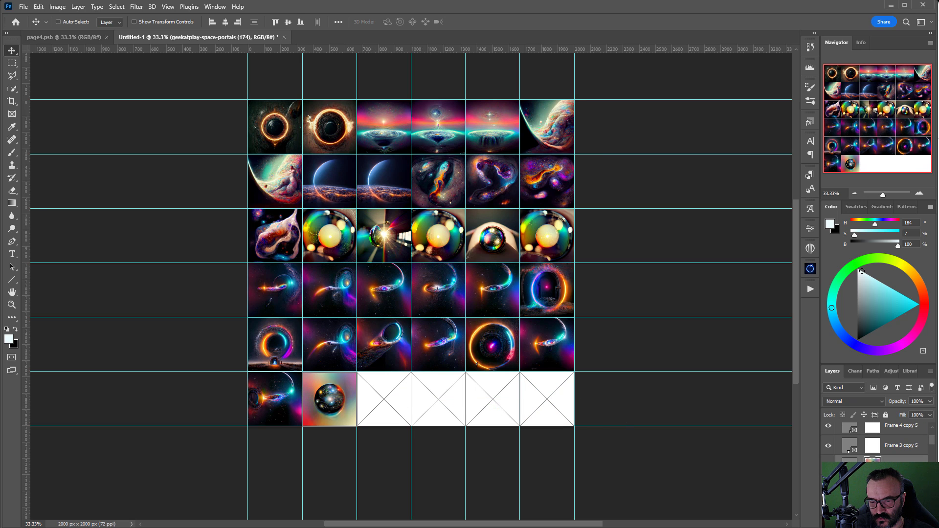
scroll(878, 444, "down", 4)
scroll(877, 444, "down", 4)
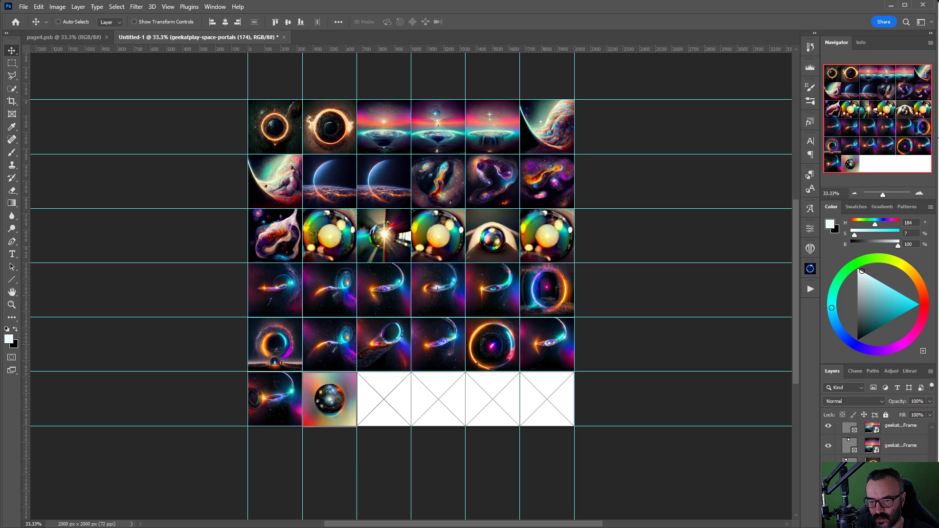
left_click(897, 504)
Step: Fill the Background black and save the collage as page5.psb instead of page4
key("ctrl+BackSpace")
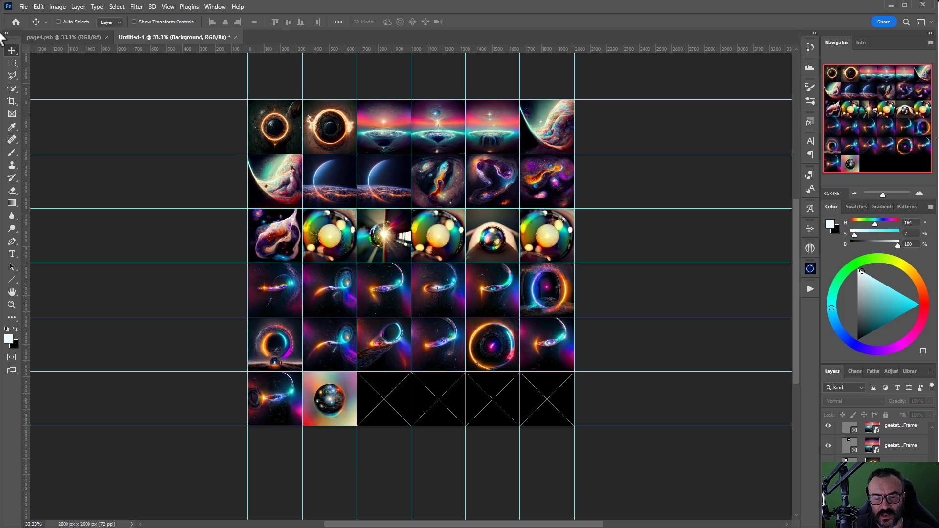
left_click(22, 7)
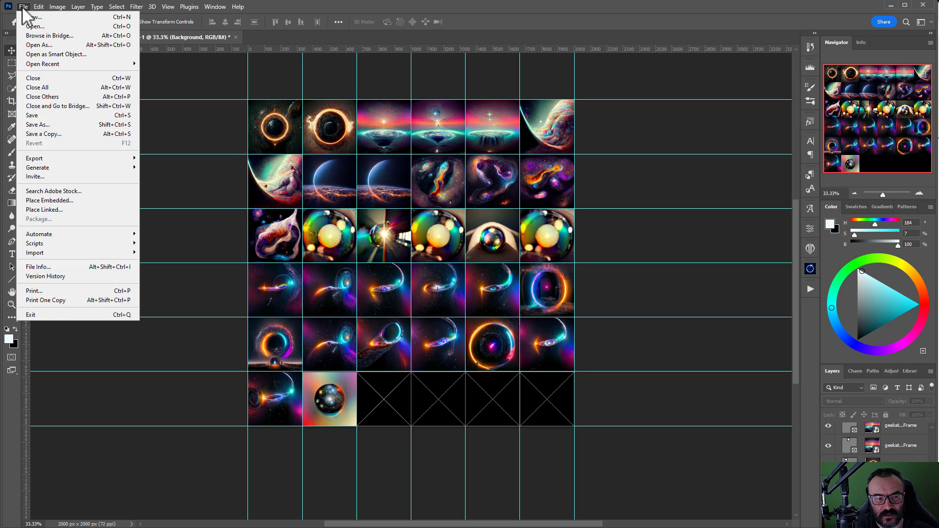
left_click(87, 125)
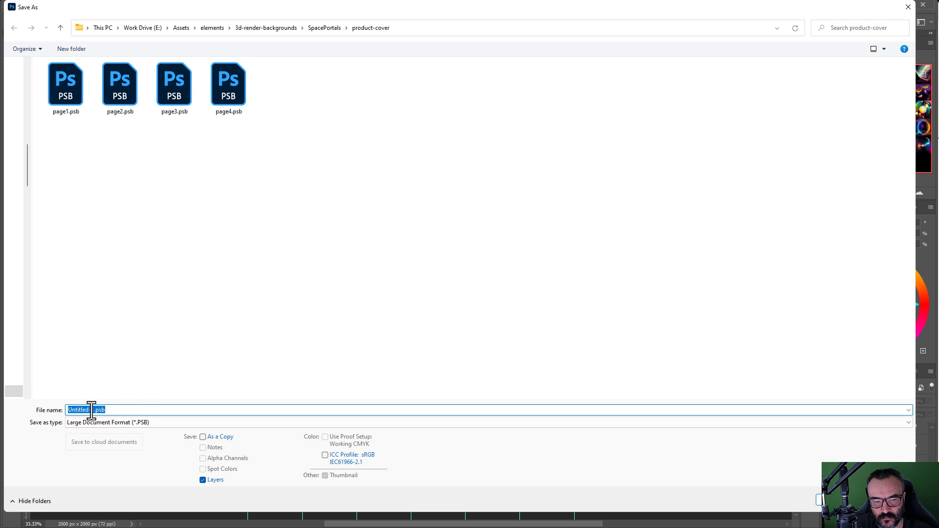
left_click(244, 88)
double_click(75, 408)
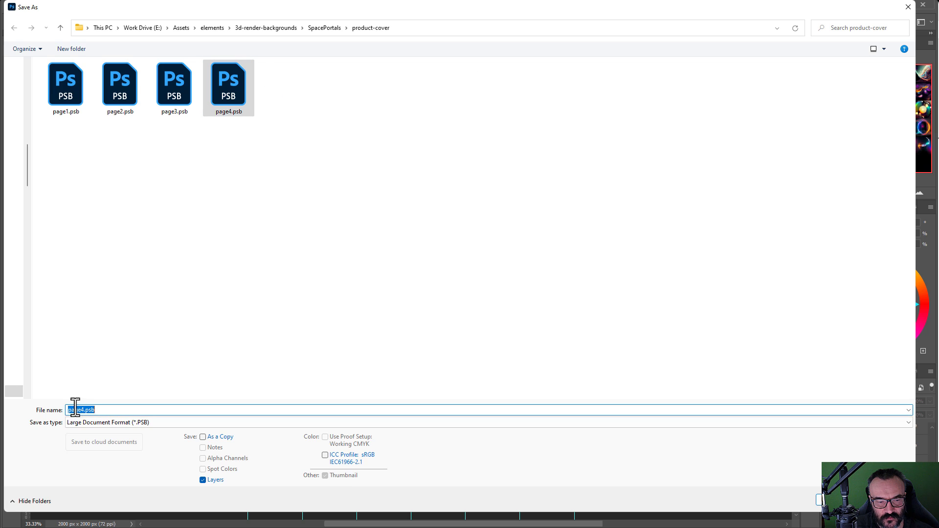
left_click(81, 409)
key("Delete")
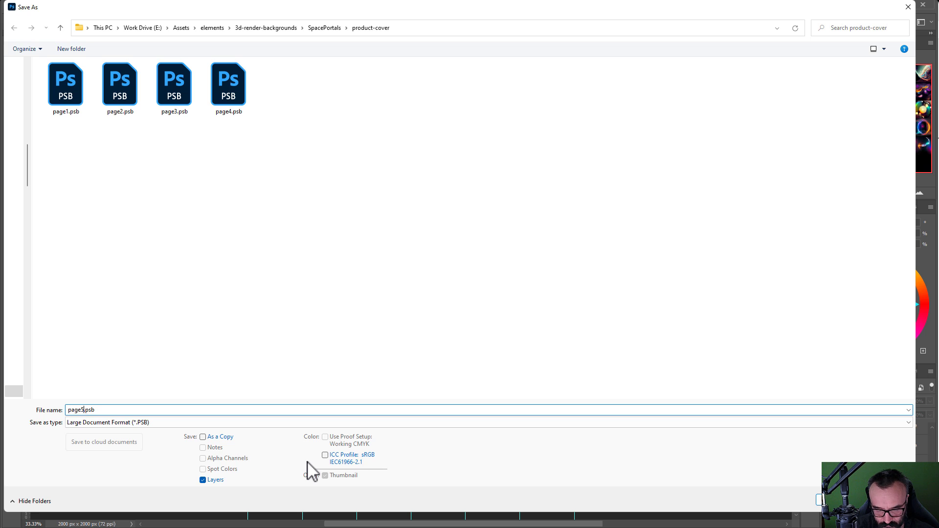
type("5")
key("Return")
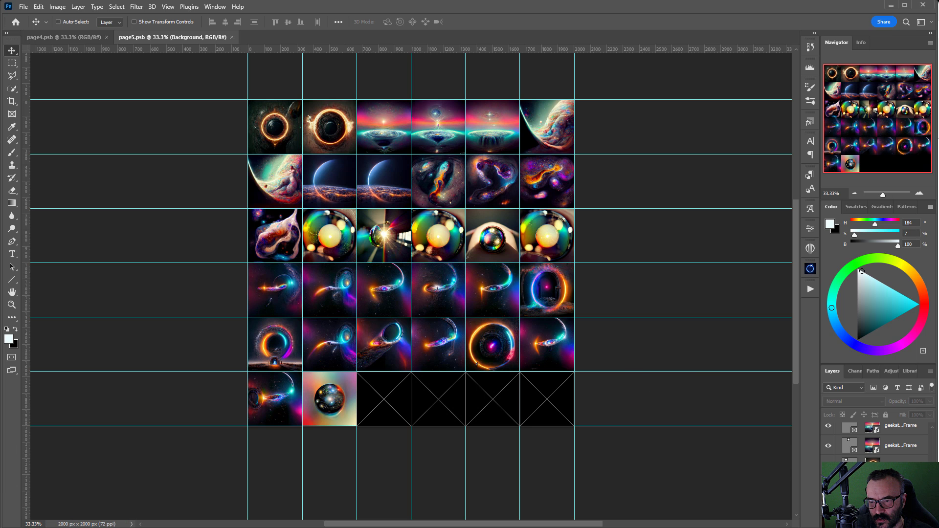
Step: Drop new space-landscape images into the six top-row frames and row two's first frame
left_click_drag(450, 224, 276, 128)
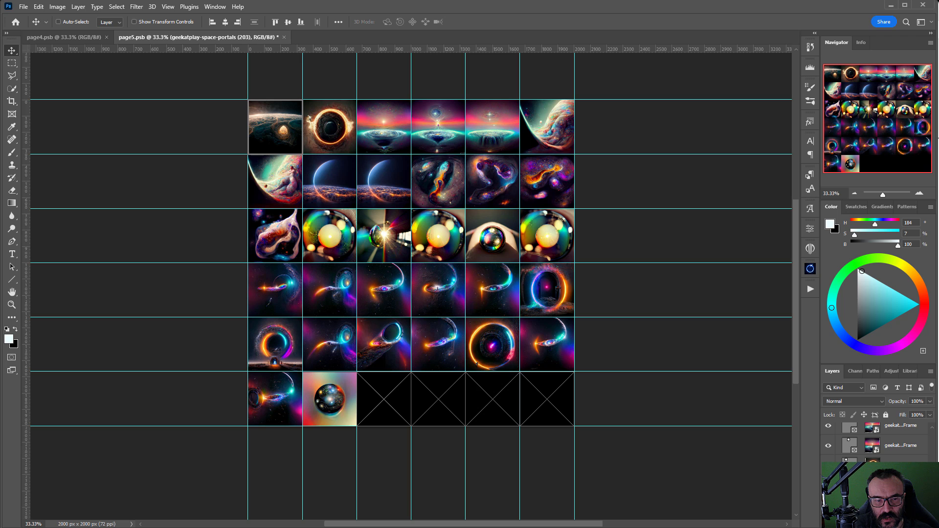
left_click_drag(590, 275, 326, 128)
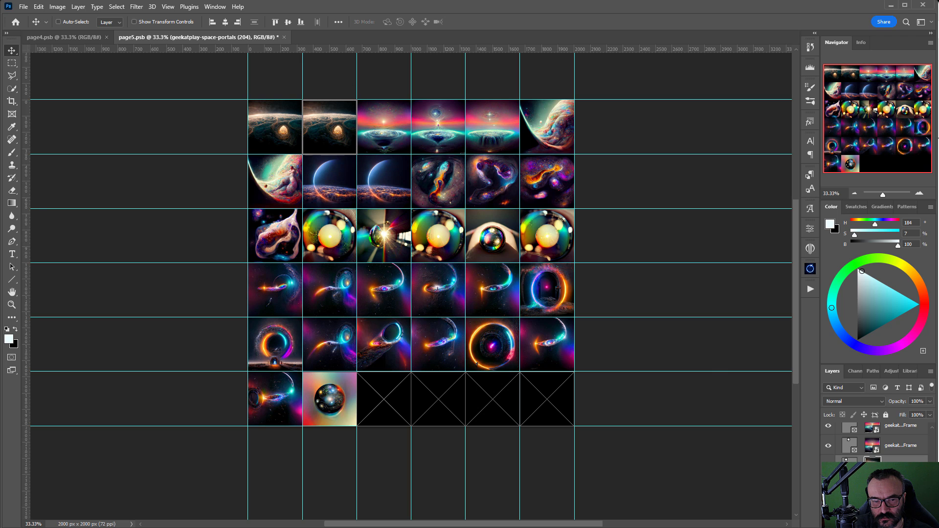
left_click_drag(432, 204, 379, 130)
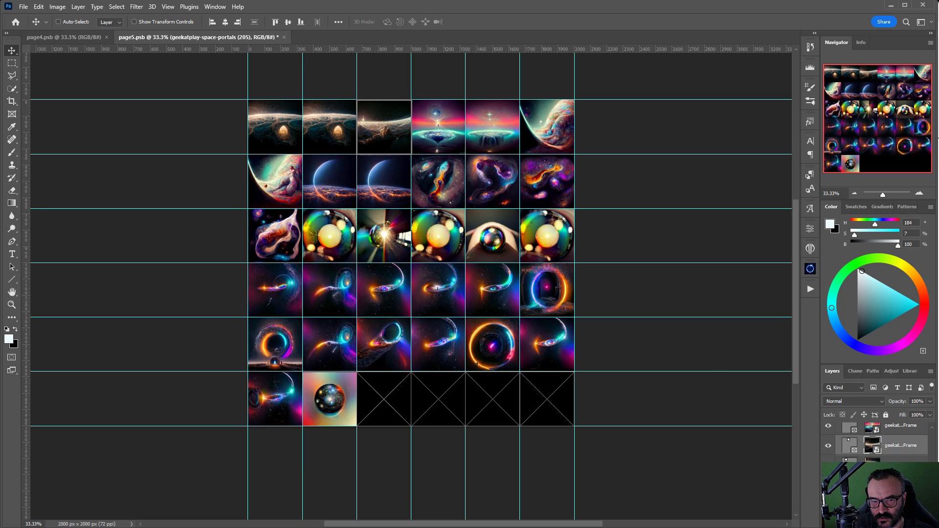
left_click_drag(499, 127, 440, 126)
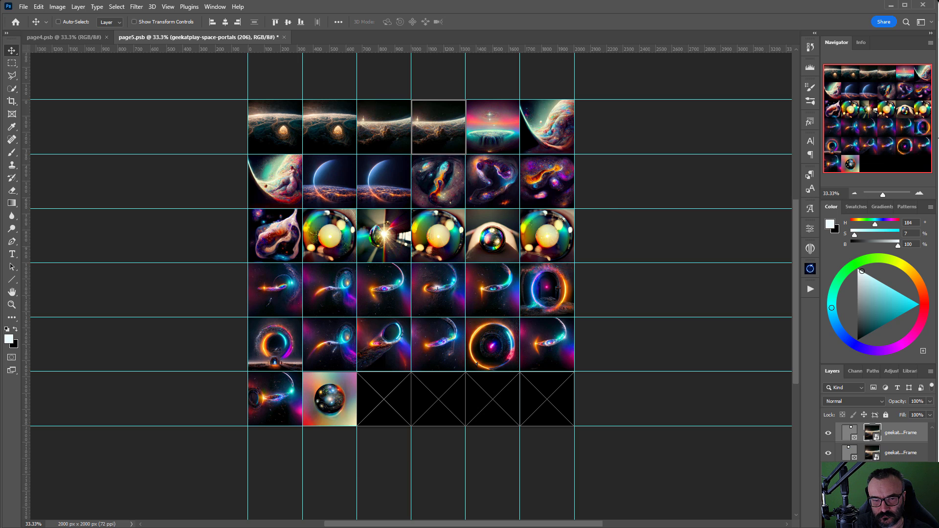
left_click_drag(493, 59, 493, 128)
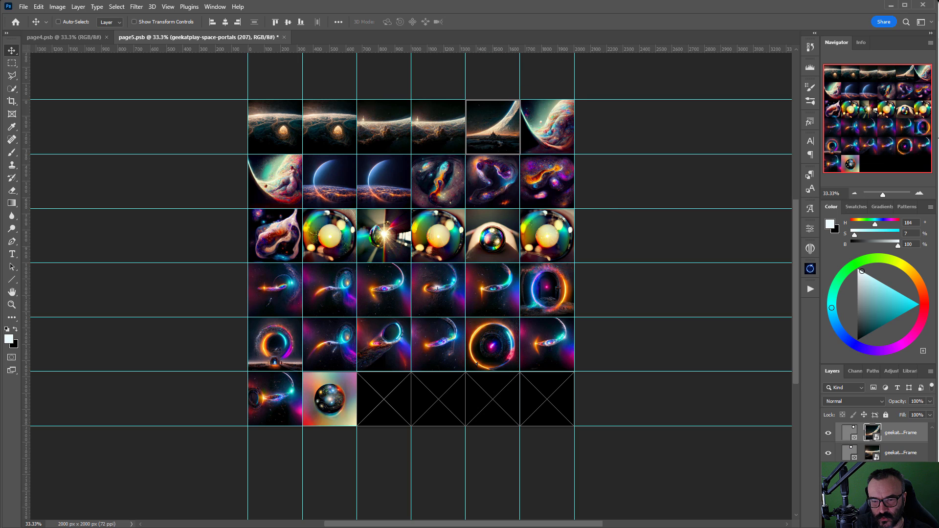
left_click_drag(659, 141, 279, 182)
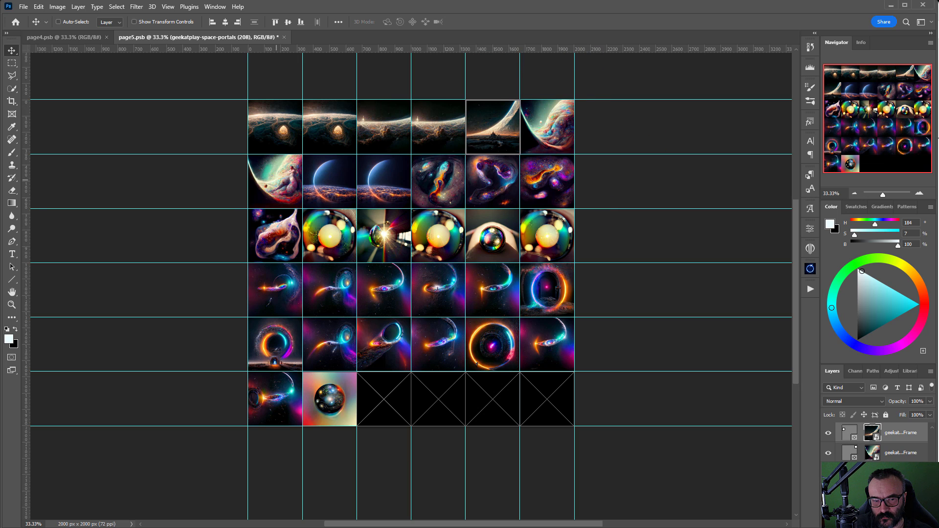
left_click_drag(620, 173, 547, 127)
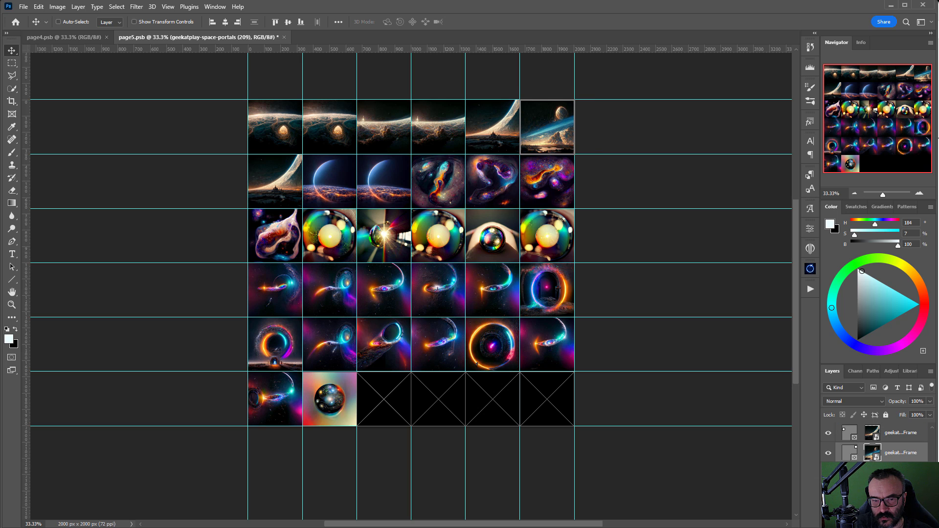
Step: Put new landscapes in row two's remaining frames and row three's first four frames
left_click_drag(791, 196, 330, 181)
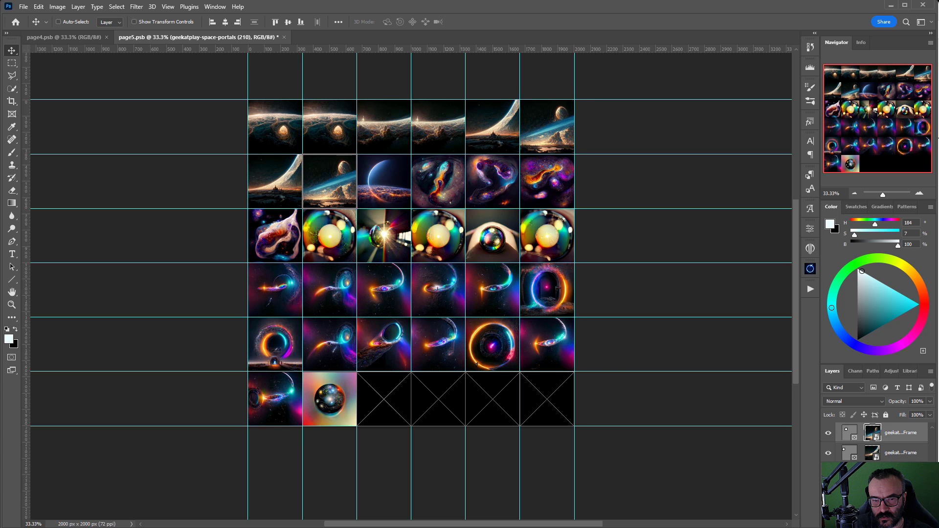
left_click_drag(546, 168, 383, 185)
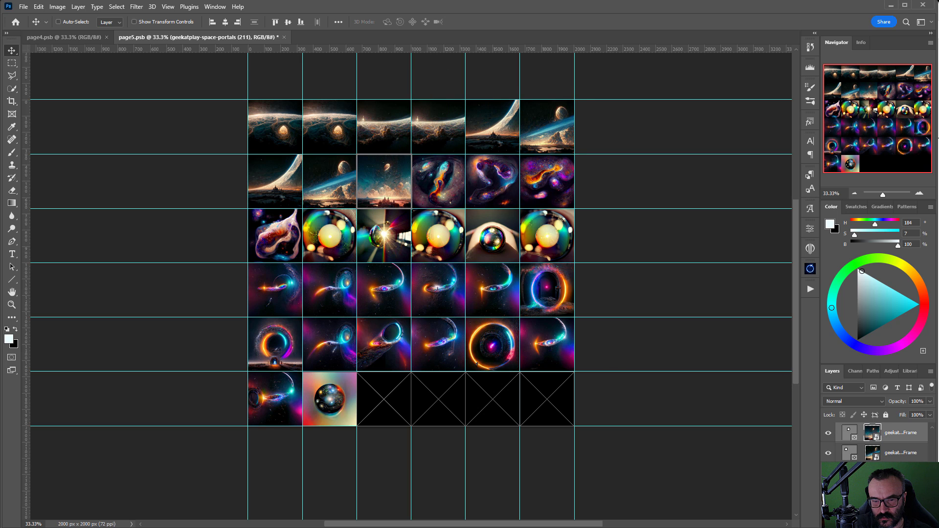
left_click_drag(937, 431, 450, 189)
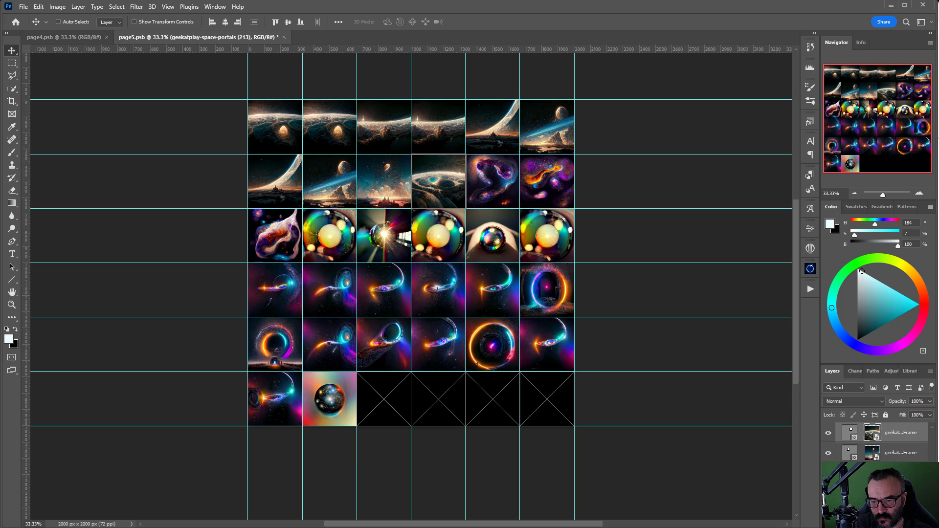
left_click_drag(936, 313, 483, 193)
left_click_drag(936, 293, 551, 187)
left_click_drag(937, 313, 274, 235)
left_click_drag(936, 313, 329, 235)
left_click_drag(937, 313, 383, 237)
left_click_drag(937, 313, 438, 236)
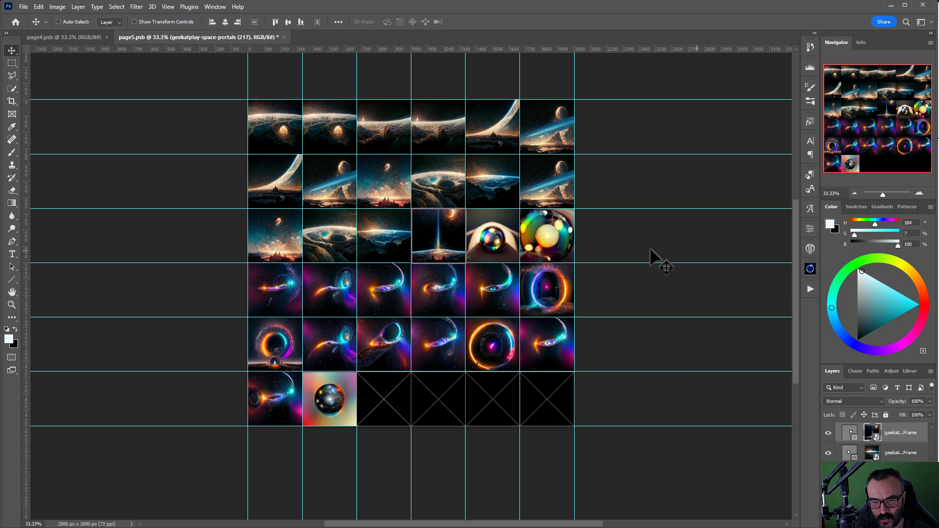
Step: Hide the old images in row three's fifth and sixth frames and row four's first
left_click(494, 248, "ctrl")
left_click(827, 433)
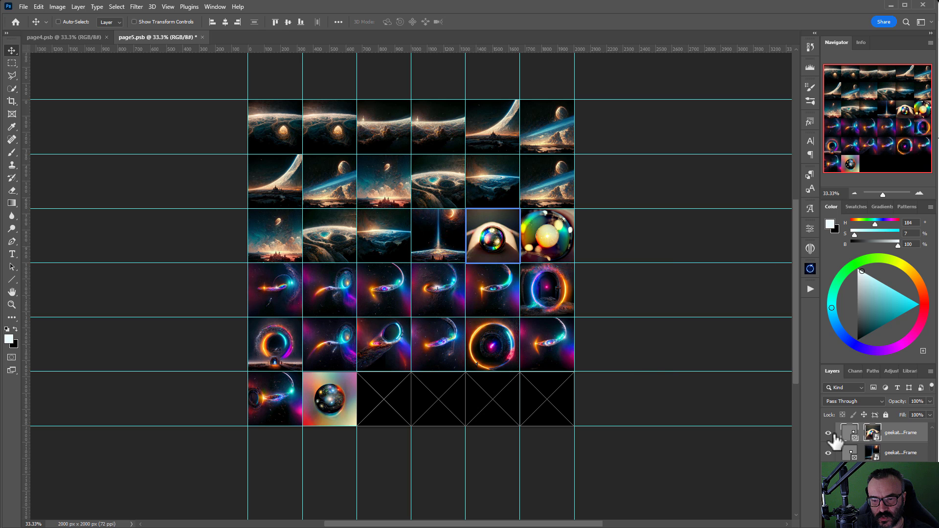
left_click(526, 242, "ctrl")
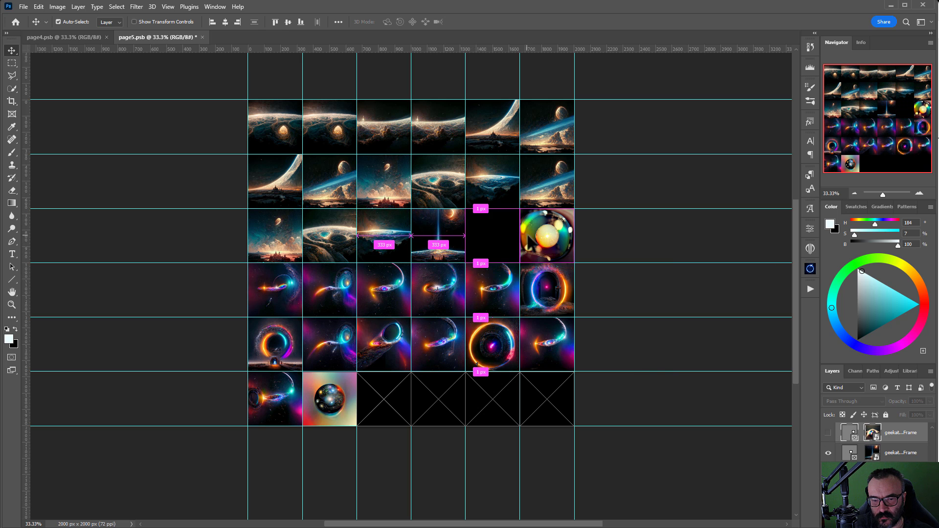
left_click(827, 432)
left_click(269, 290, "ctrl")
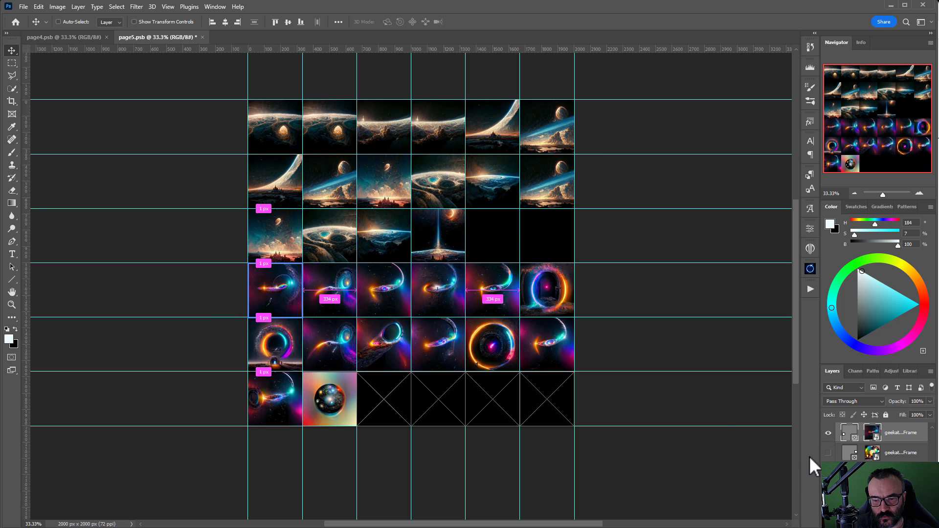
left_click(828, 432)
Step: Hide the remaining old images in rows four to six via their eye icons
scroll(838, 440, "up", 1)
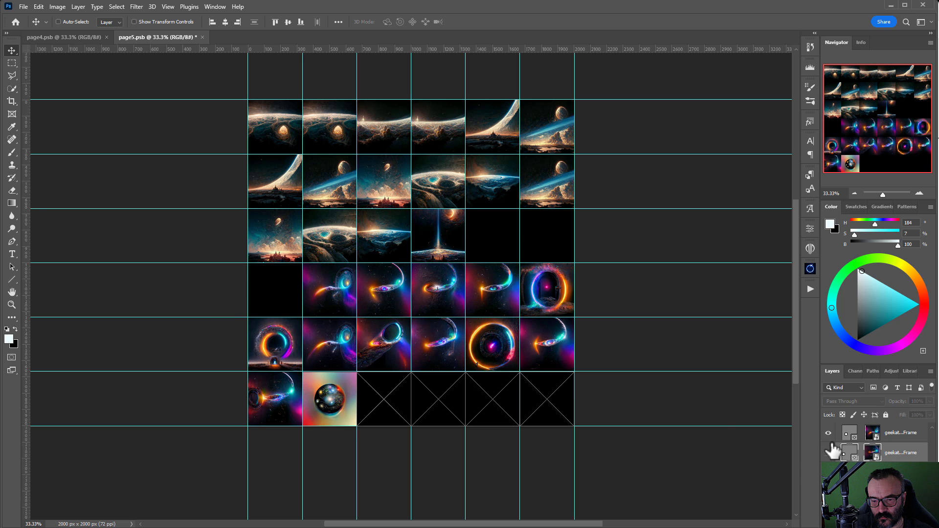
scroll(828, 430, "up", 2)
left_click_drag(827, 453, 827, 513)
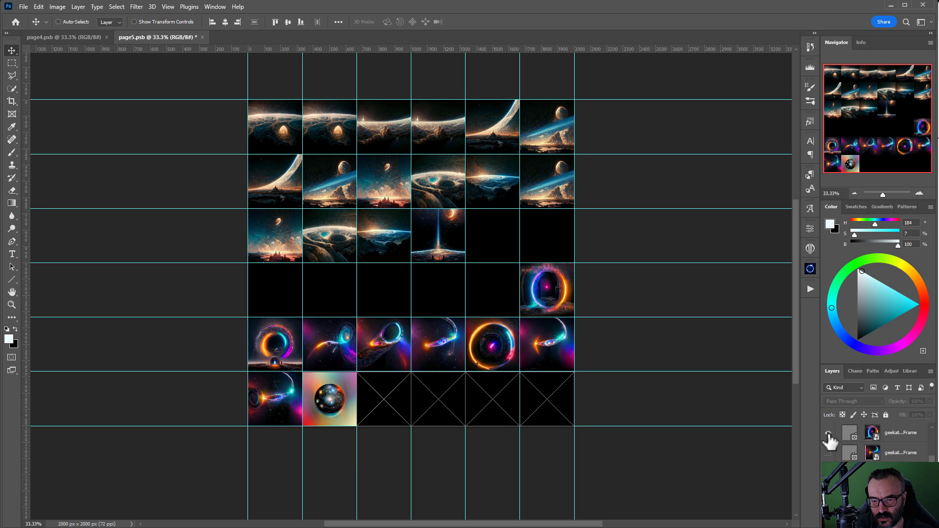
scroll(827, 416, "up", 5)
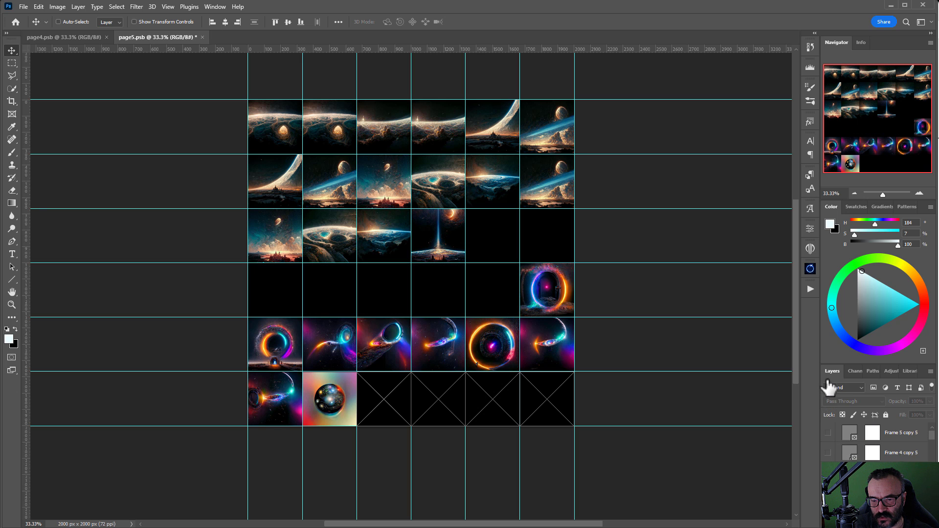
left_click_drag(827, 380, 827, 367)
scroll(838, 458, "down", 2)
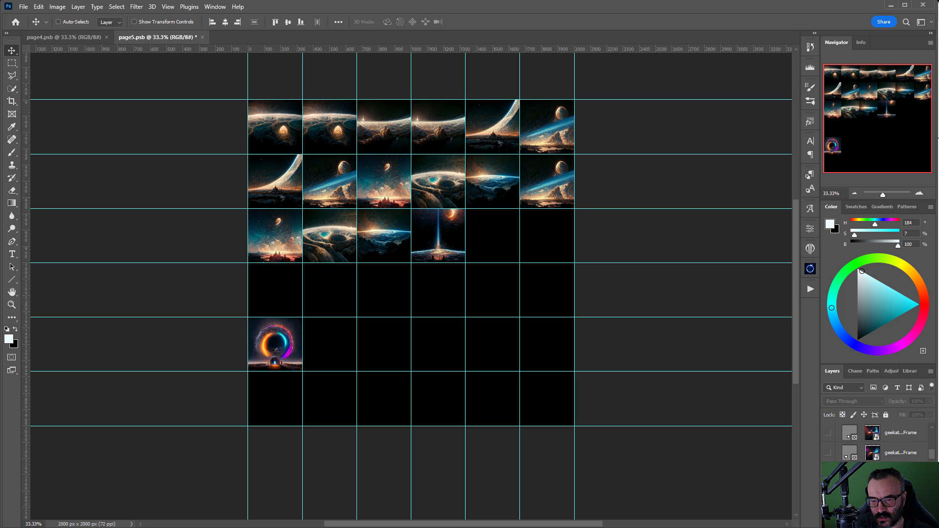
left_click(827, 473)
Step: Save the grid as page6.psb, editing the name from page5.psb
left_click(23, 6)
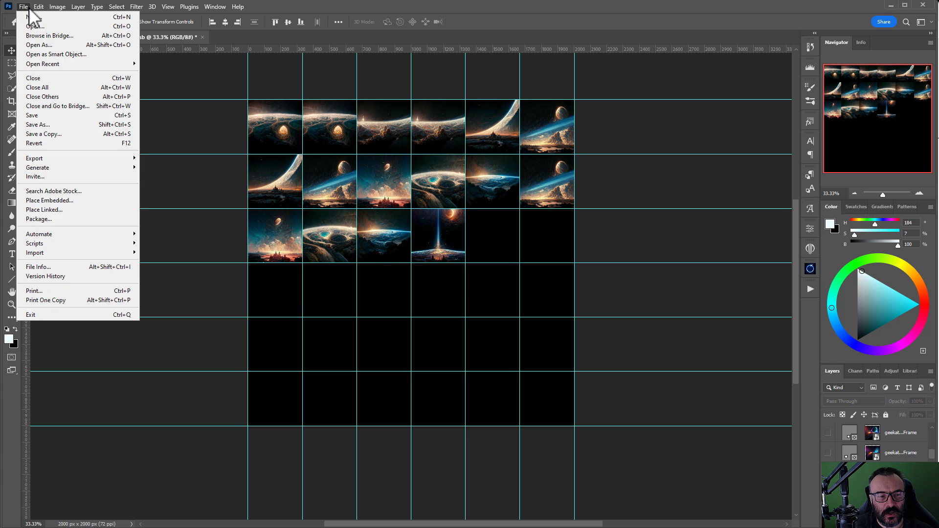
left_click(76, 125)
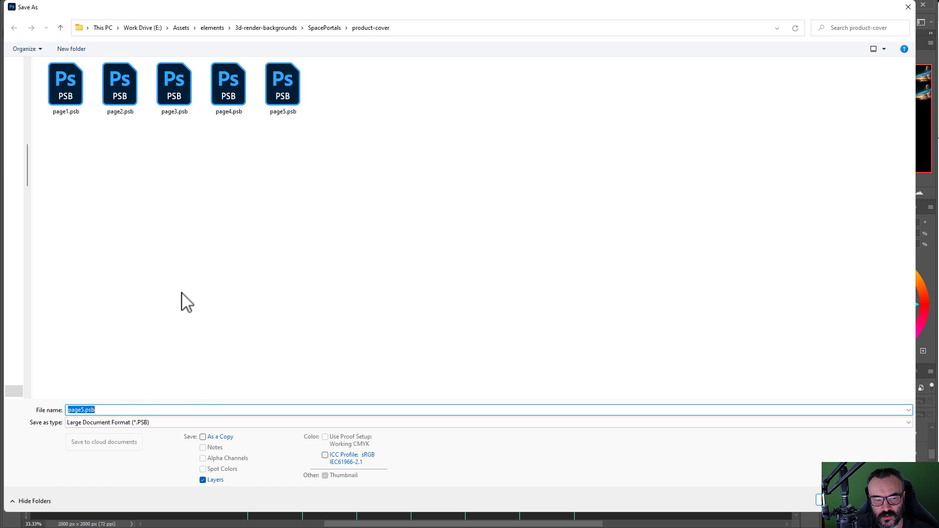
left_click(282, 102)
left_click(80, 410)
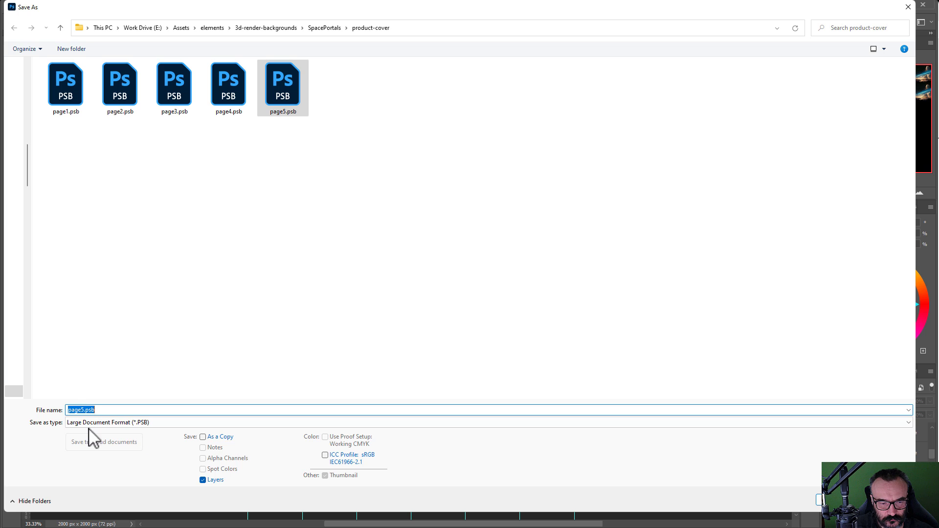
left_click(83, 410)
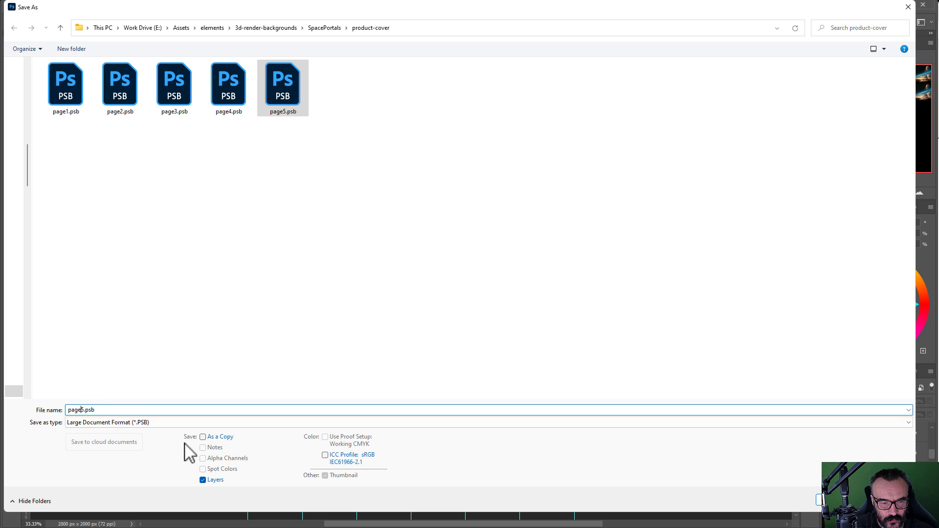
key("Delete")
key("Return")
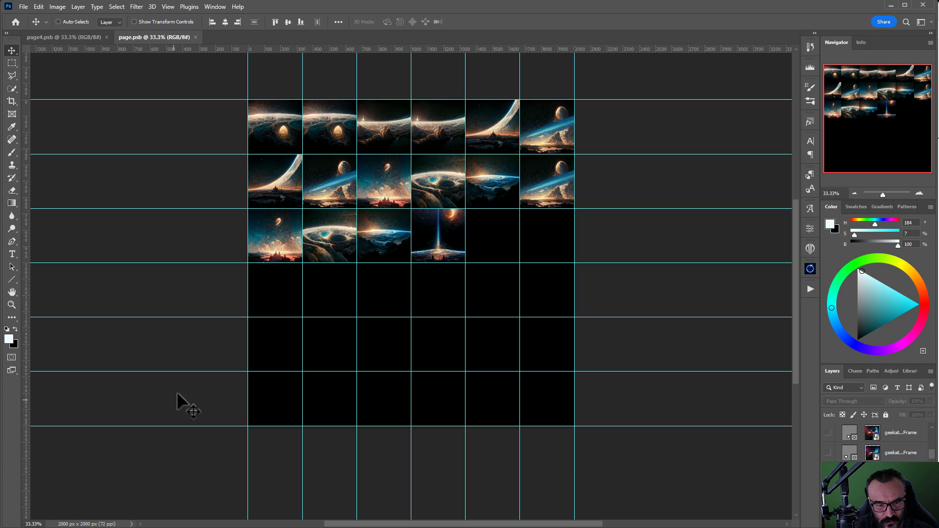
Step: Undo back to the Fill Layer history state, restoring the hidden ring image
key("ctrl+z")
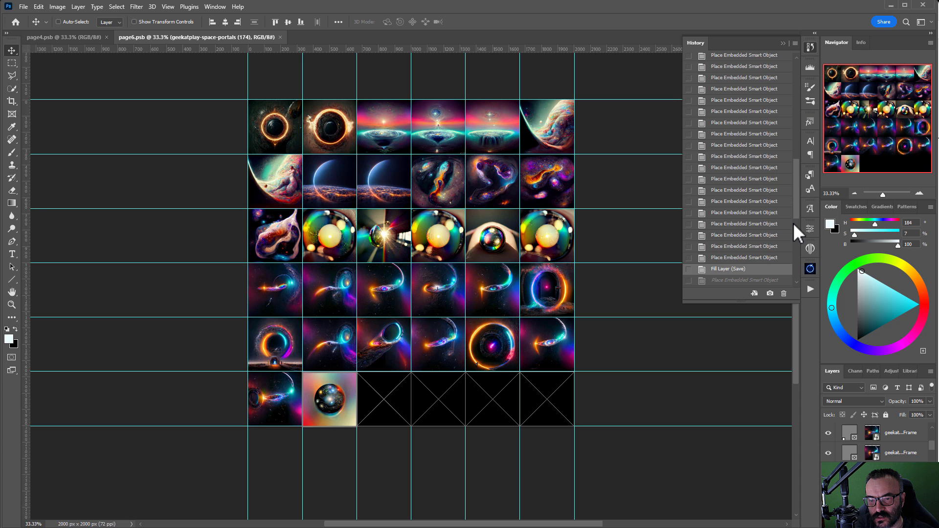
left_click_drag(796, 204, 791, 280)
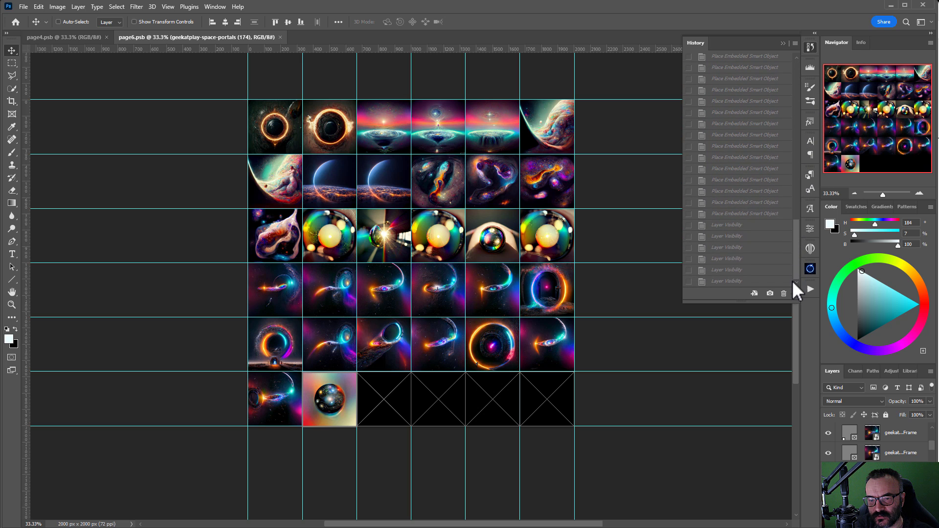
left_click(23, 7)
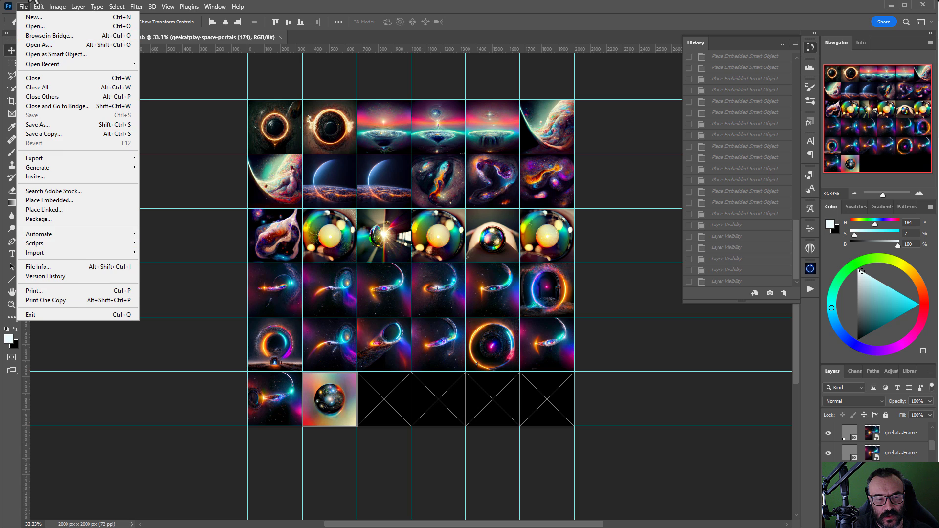
Step: Check the History & Content Credentials and Performance preferences, then collapse the History panel
mouse_move(38, 7)
mouse_move(154, 415)
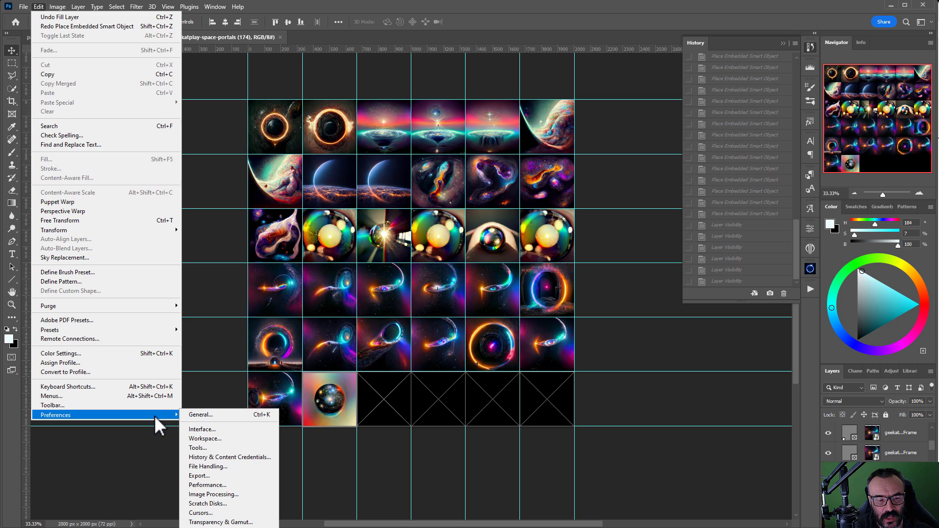
left_click(268, 412)
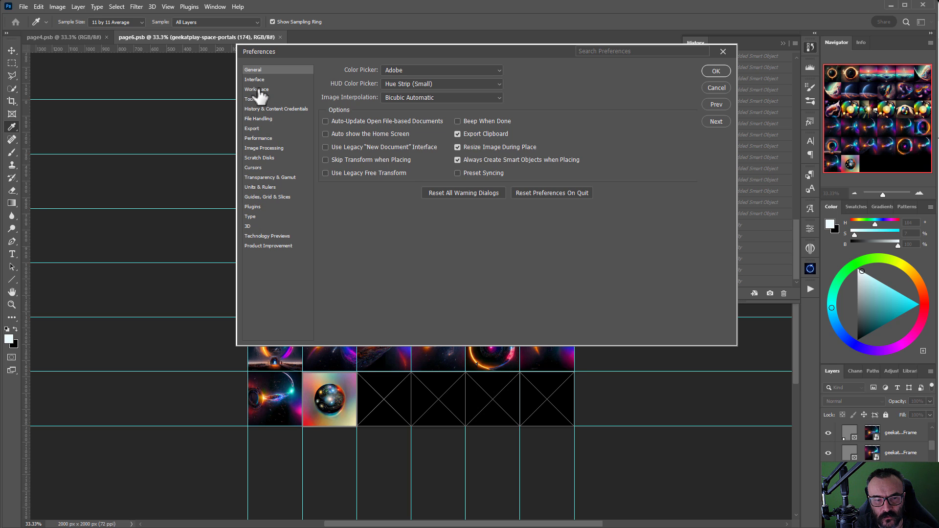
left_click(260, 109)
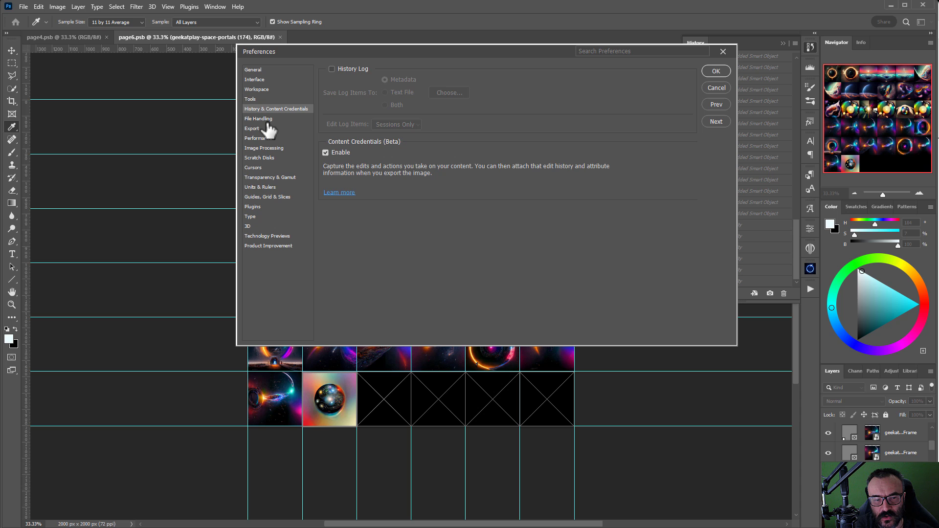
left_click(258, 138)
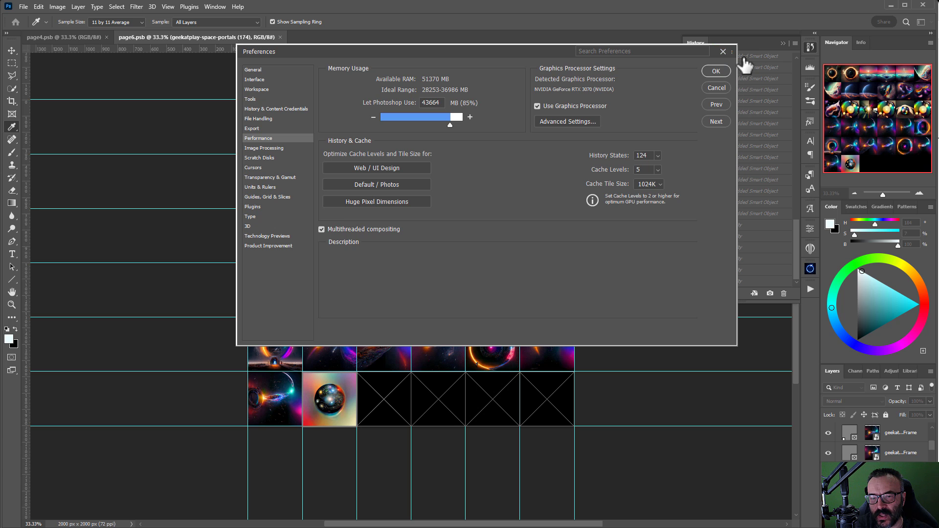
left_click(723, 52)
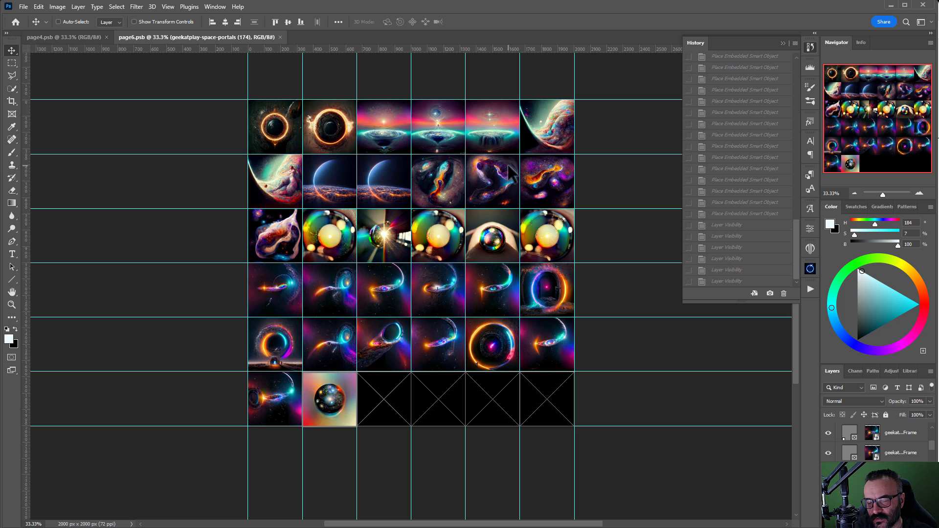
left_click(811, 45)
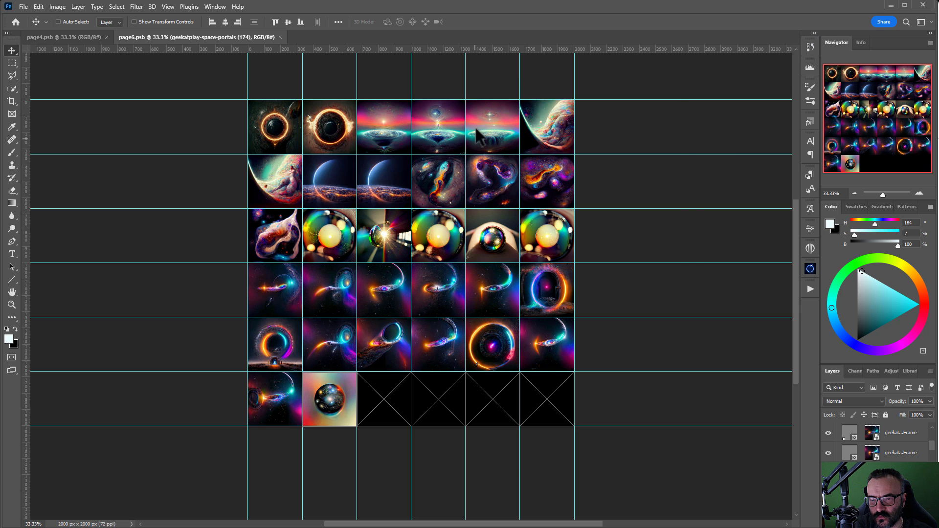
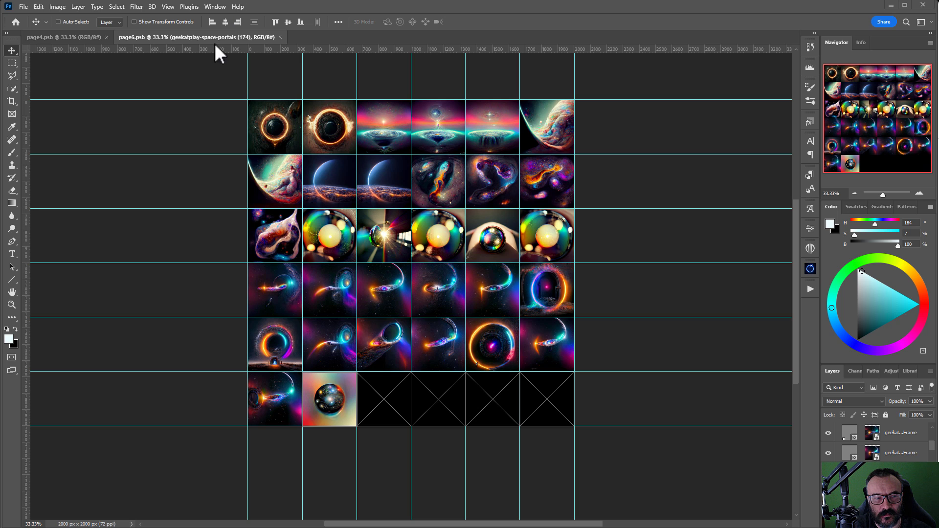
Step: Create a blank 600×600 px document
left_click(23, 7)
mouse_move(38, 7)
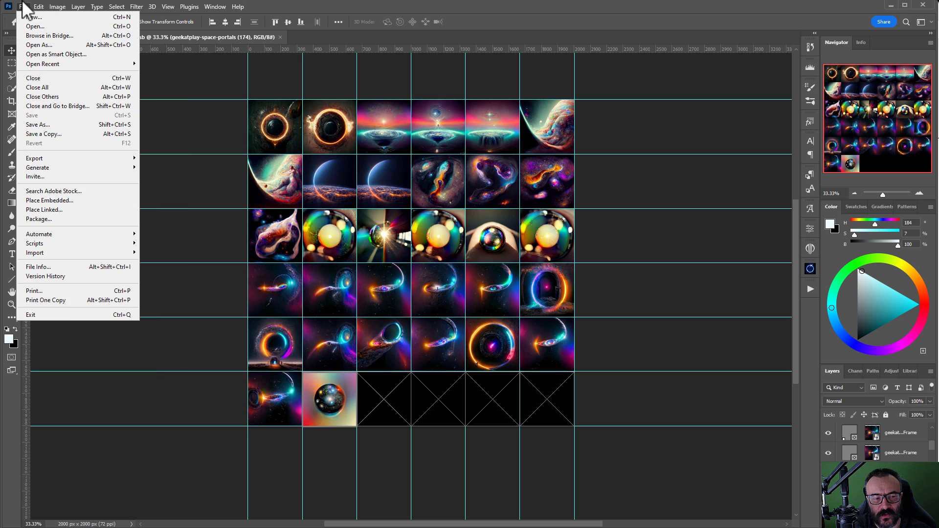
left_click(30, 18)
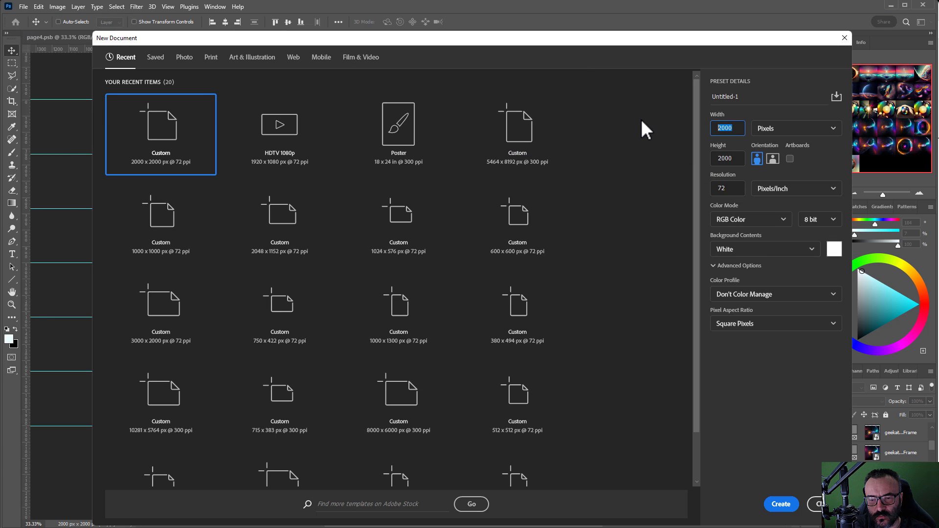
type("600")
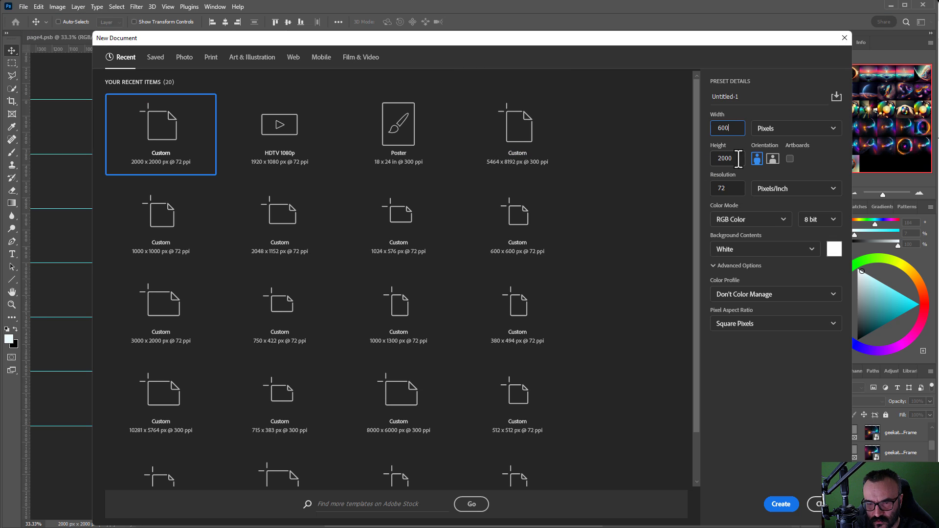
double_click(738, 158)
type("600")
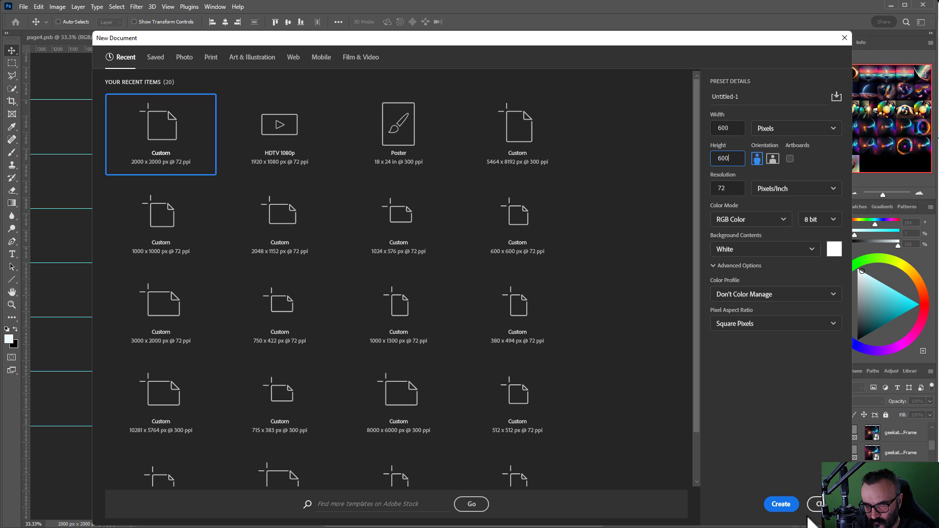
left_click(782, 504)
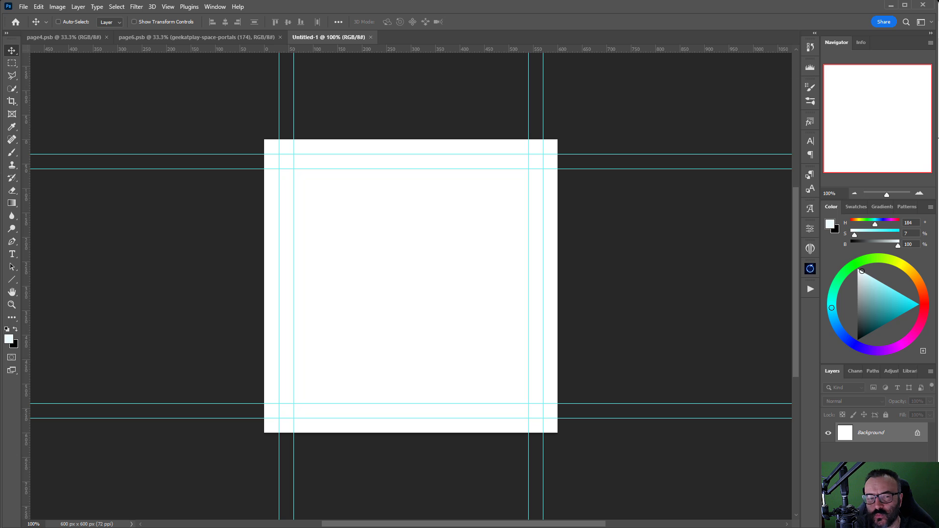
Step: Create a second blank document from the 2000×2000 px preset
left_click(25, 8)
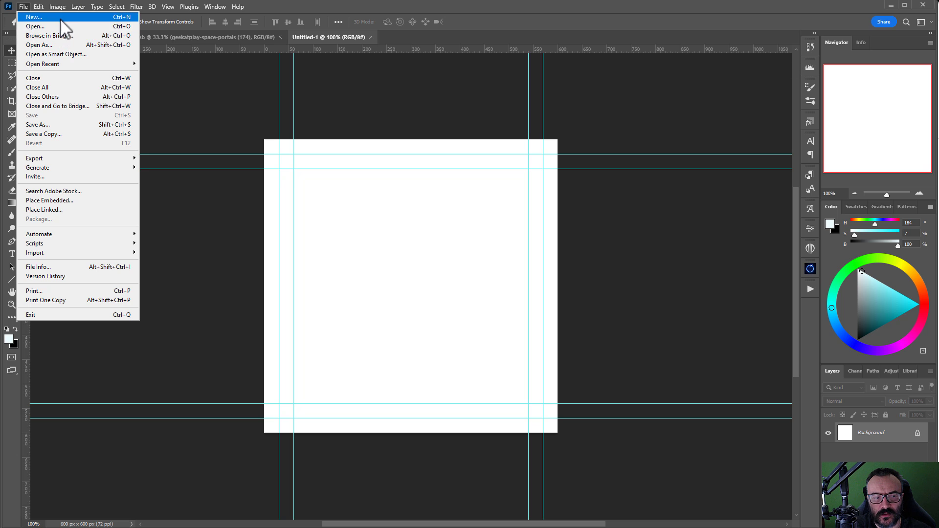
left_click(195, 89)
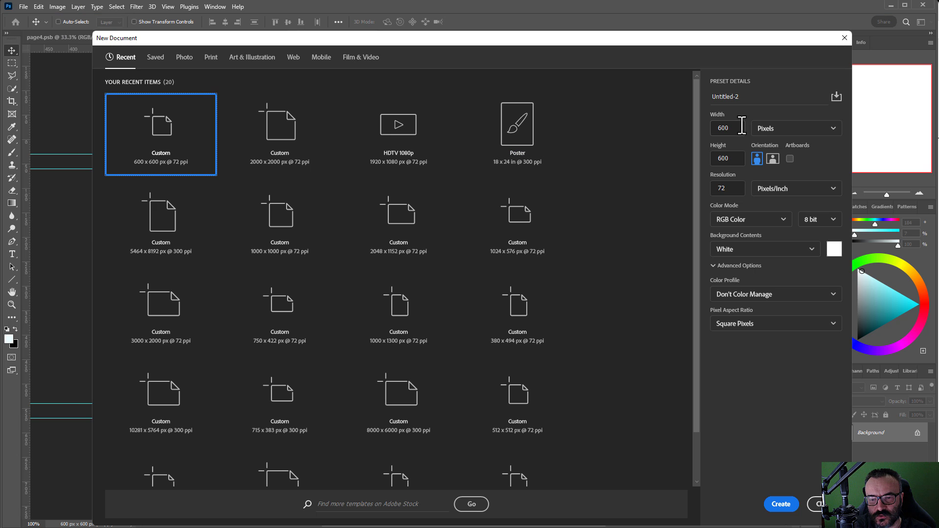
left_click(318, 147)
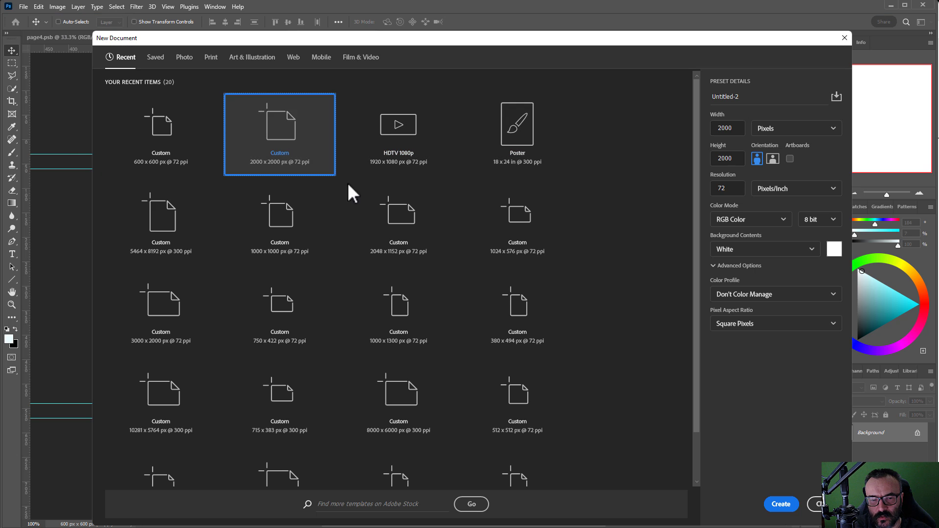
left_click(778, 503)
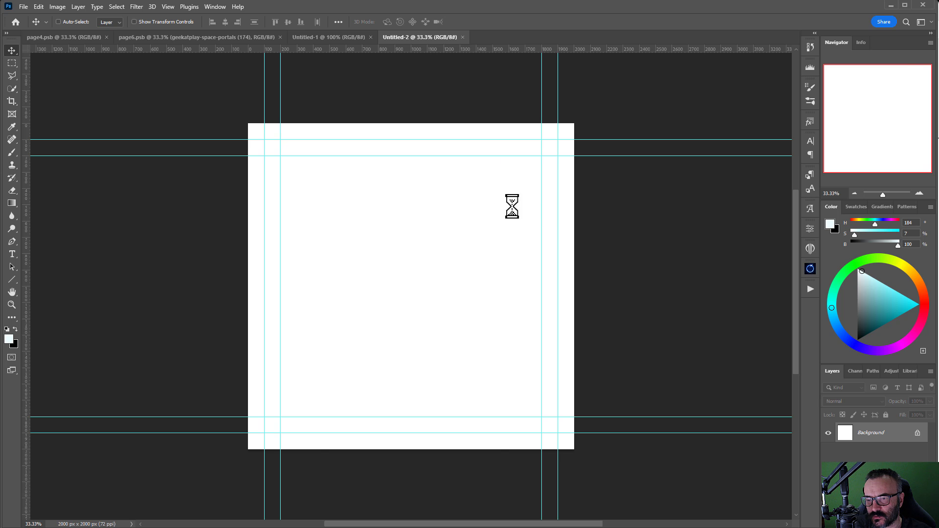
Step: Scale the placed portal image up to fill the canvas and shift it down about 369 px
left_click_drag(503, 286, 573, 286)
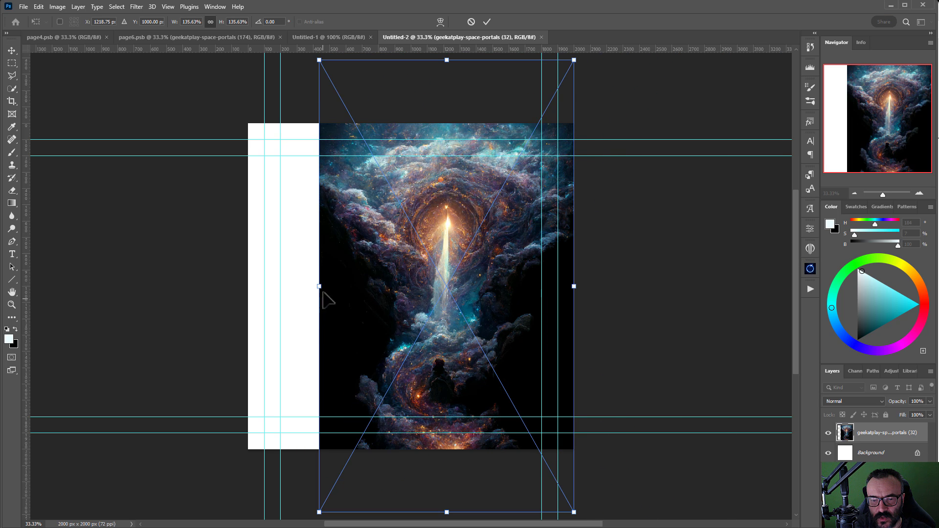
left_click_drag(319, 286, 247, 288)
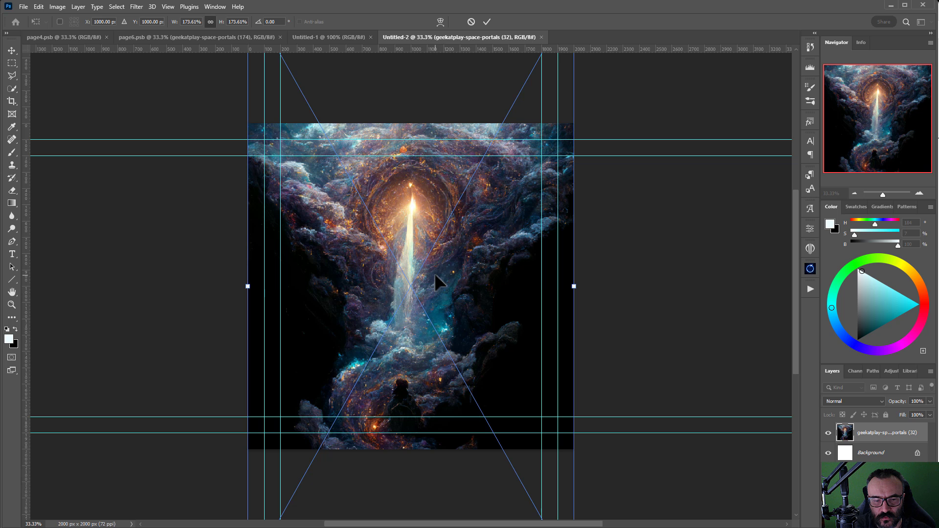
key("Return")
left_click_drag(418, 185, 419, 245)
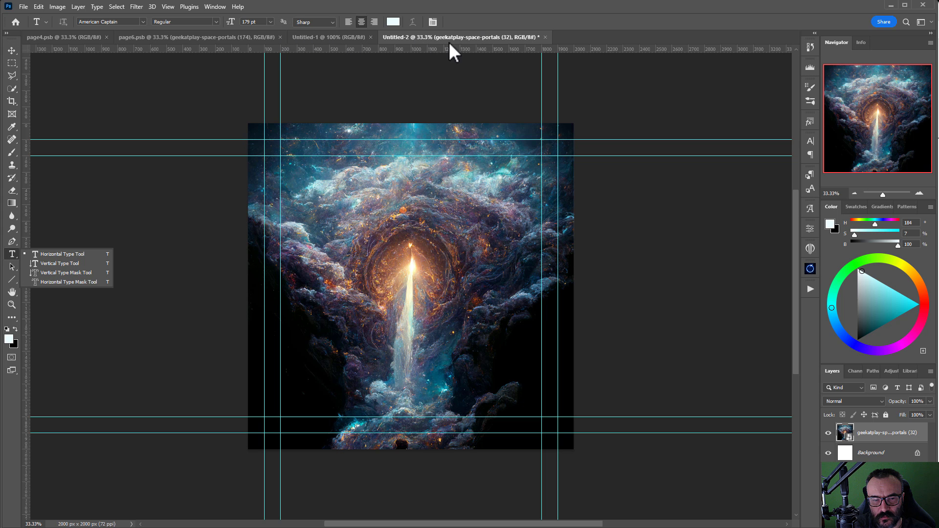
Step: Type the two-line title 'SPACE PORTS' / 'DIGITAL BACKDROPS' on the image
left_click(357, 289)
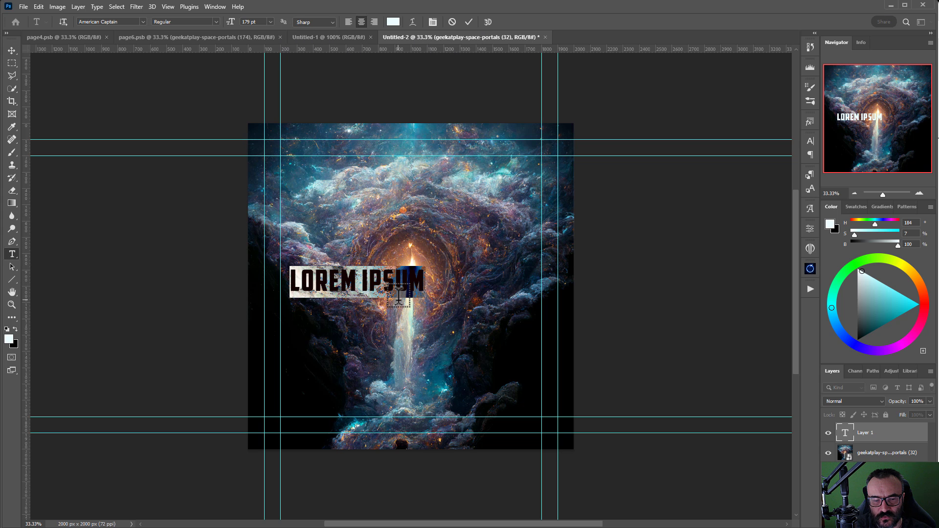
type("S")
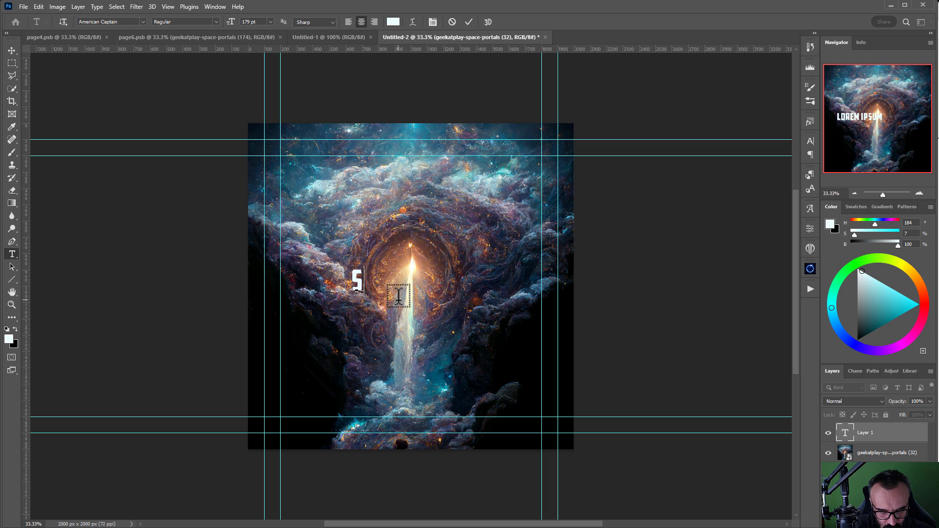
type("PACE P")
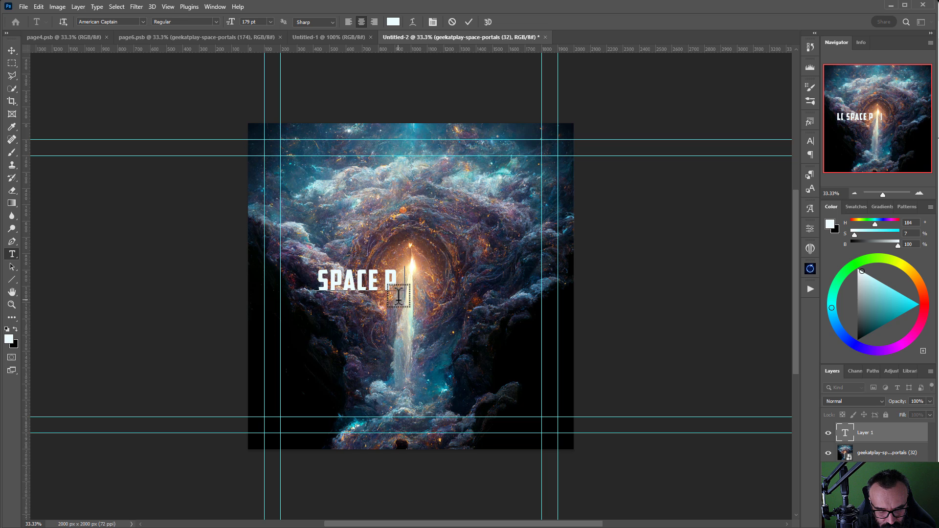
type("ORTS")
key("Return")
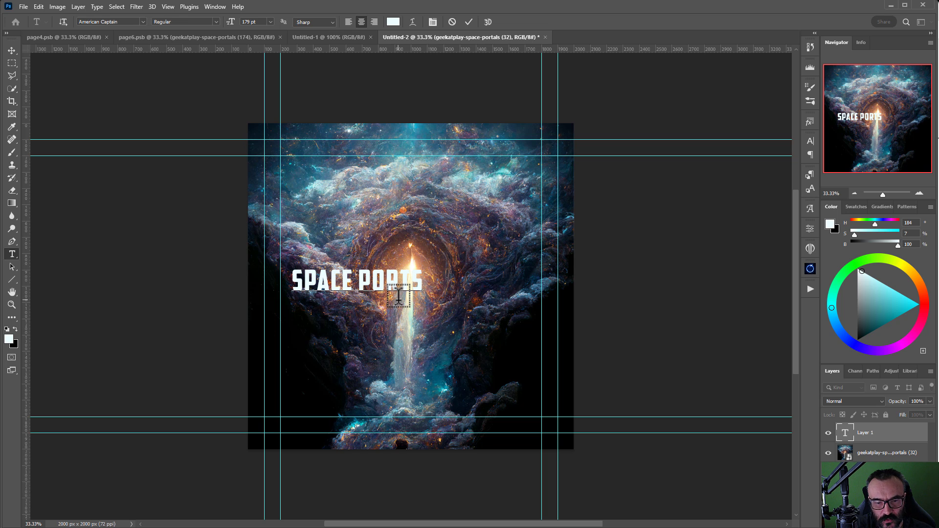
type("DIGITAL B")
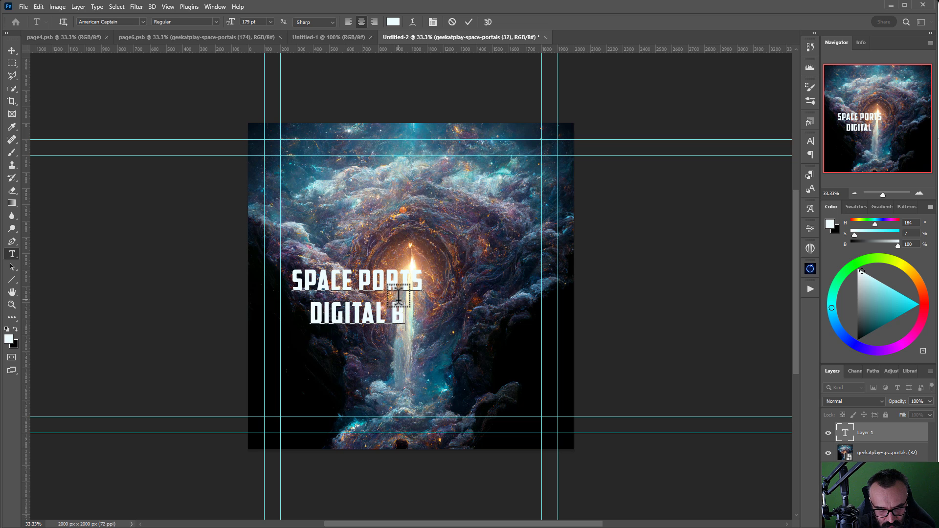
type("ACKDROPS")
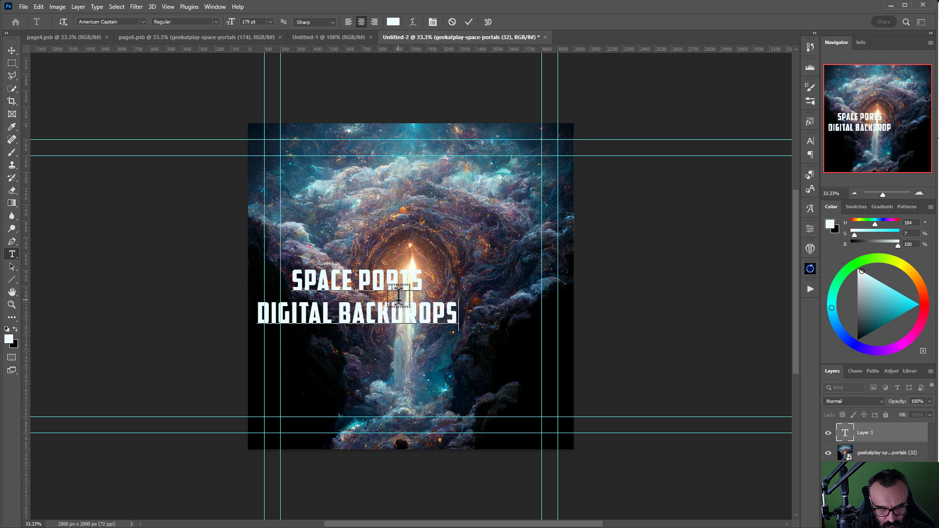
left_click(847, 435)
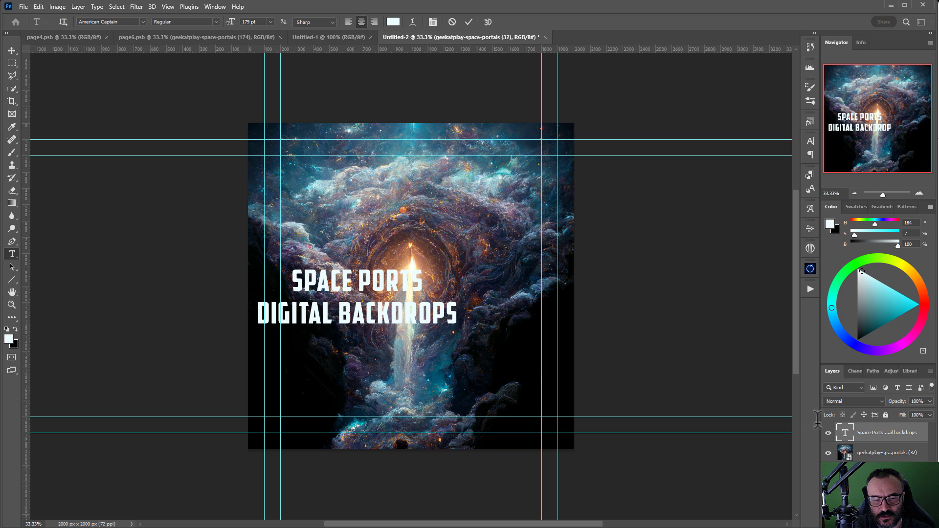
Step: Enlarge the title from 179 to 215 pt and move it near the image top
double_click(845, 433)
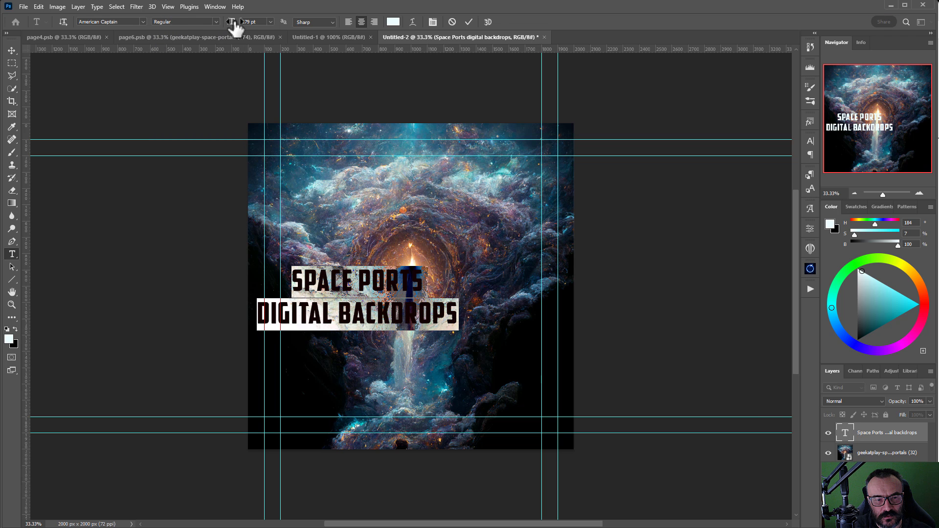
left_click_drag(235, 27, 253, 25)
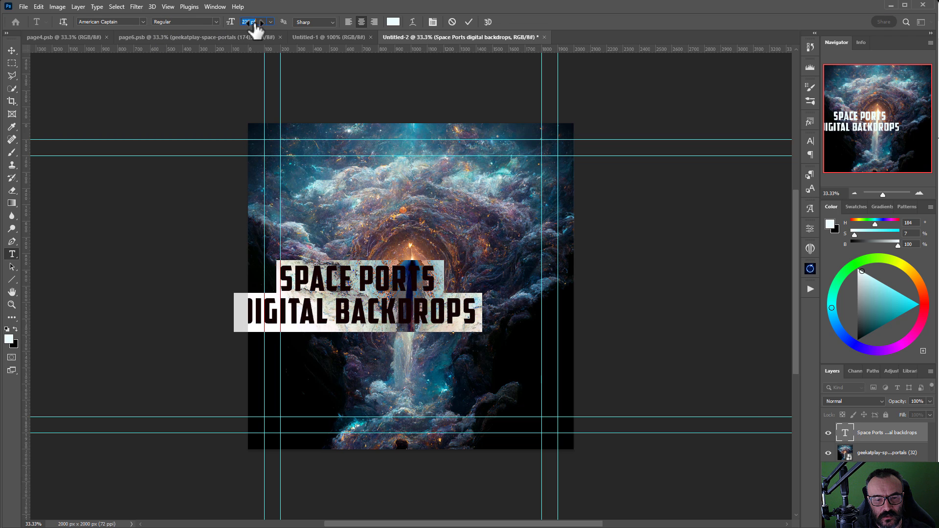
left_click(12, 50)
left_click_drag(345, 303, 398, 214)
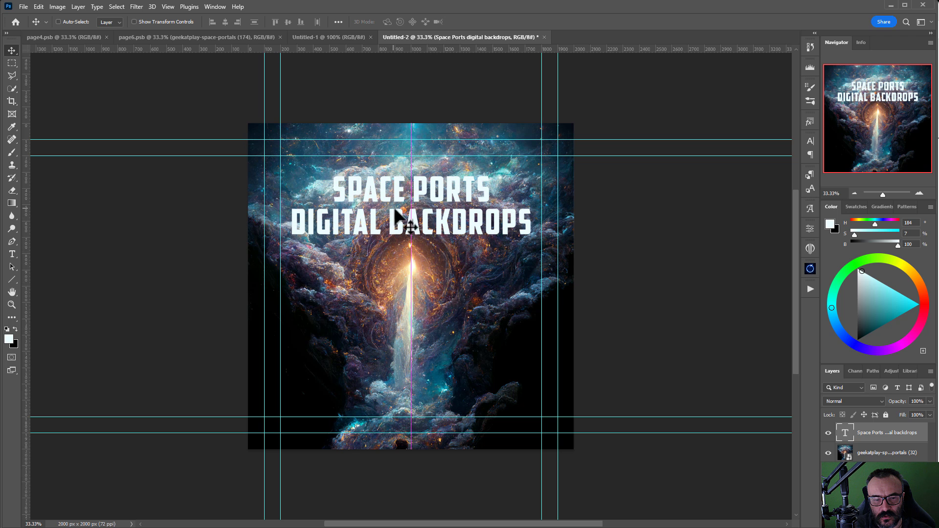
Step: Apply the orange preset layer style to the title layer
double_click(924, 440)
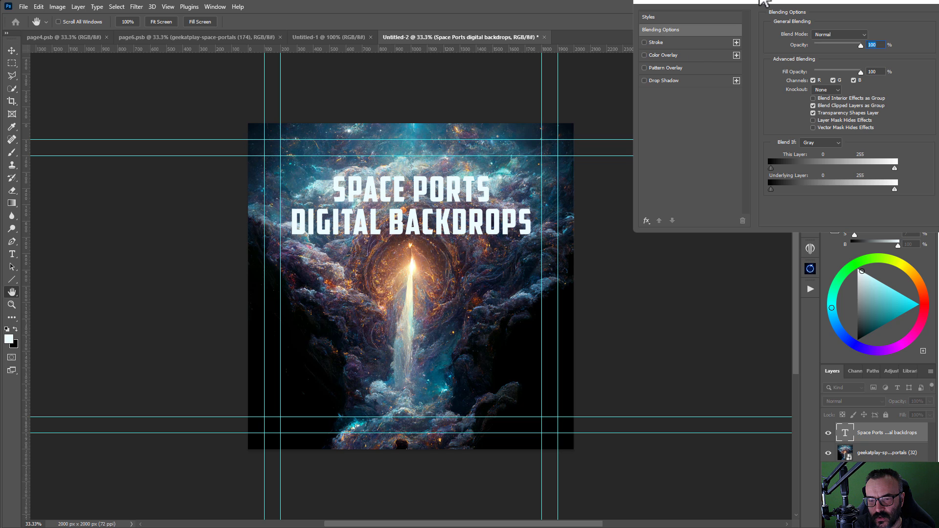
left_click_drag(765, 5, 721, 114)
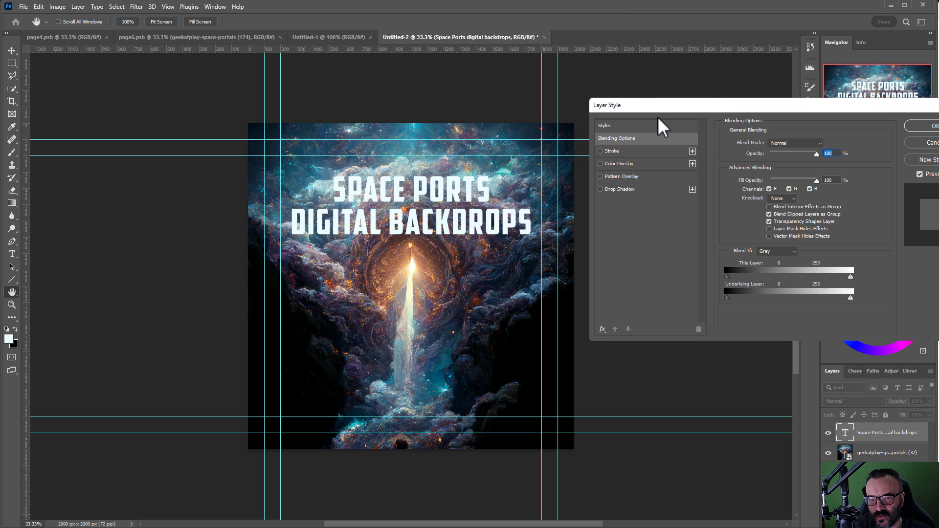
left_click(660, 126)
left_click(743, 262)
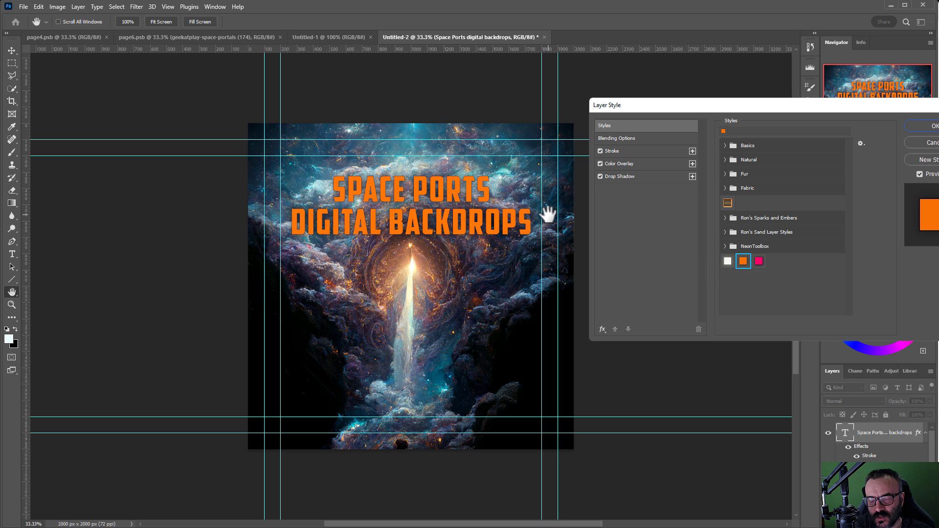
Step: Change the title's colour overlay to a pale peach
left_click(635, 164)
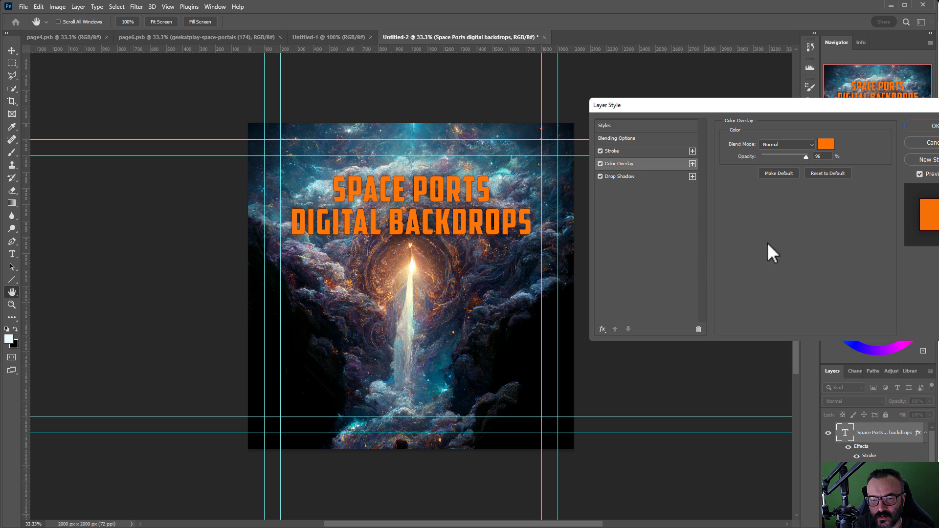
left_click(826, 145)
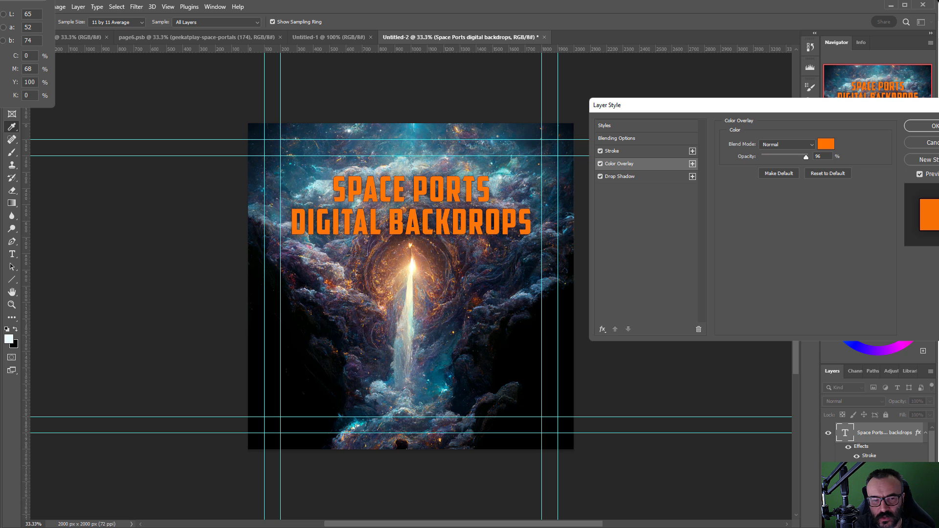
left_click(509, 318)
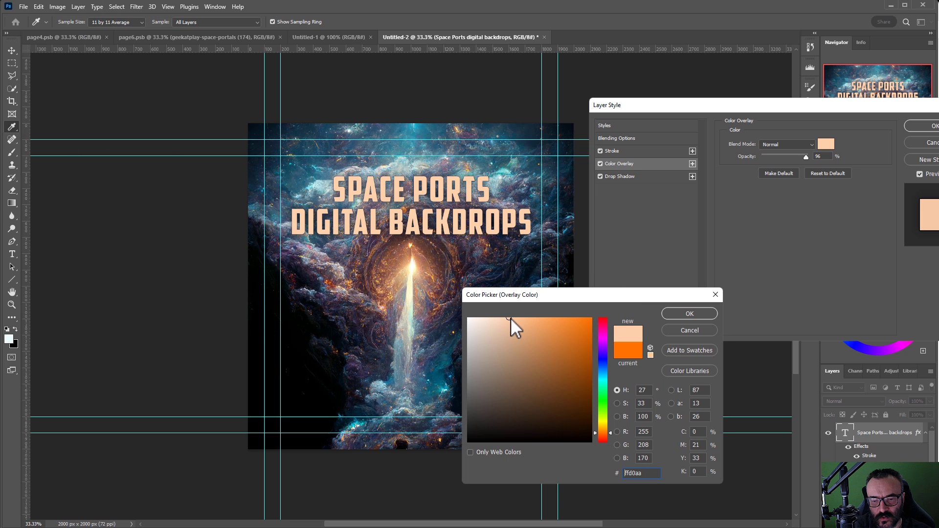
mouse_move(509, 319)
left_mouse_down()
mouse_move(472, 320)
mouse_move(498, 321)
left_mouse_up()
left_click(688, 313)
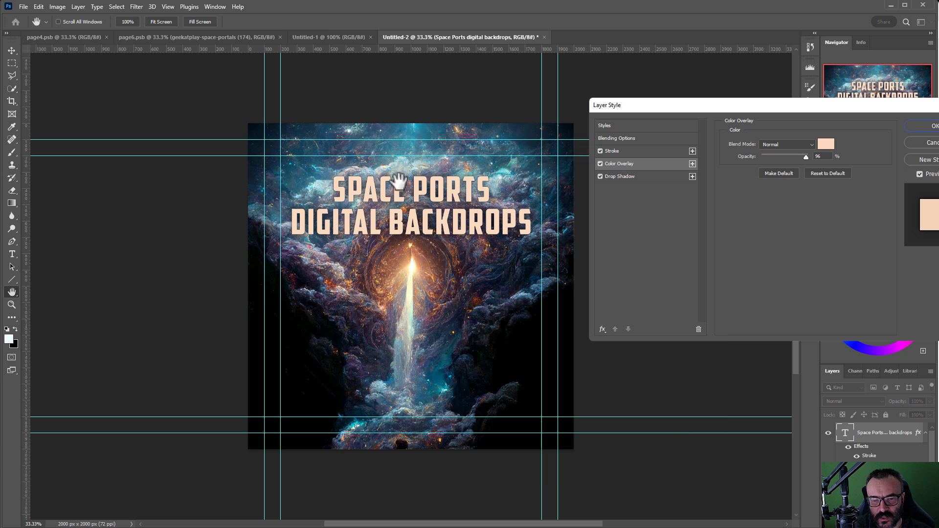
Step: Raise the drop shadow opacity to 100% and apply the layer style
left_click(638, 177)
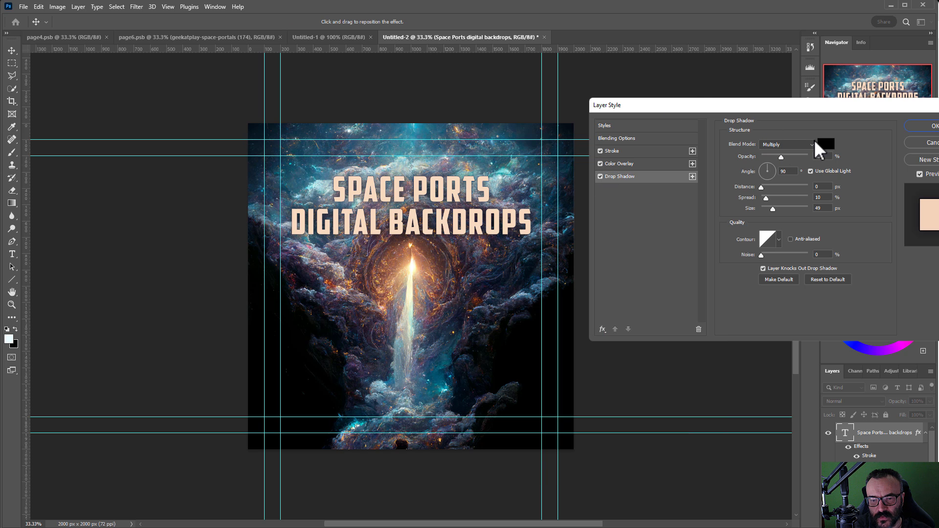
left_click_drag(781, 157, 815, 167)
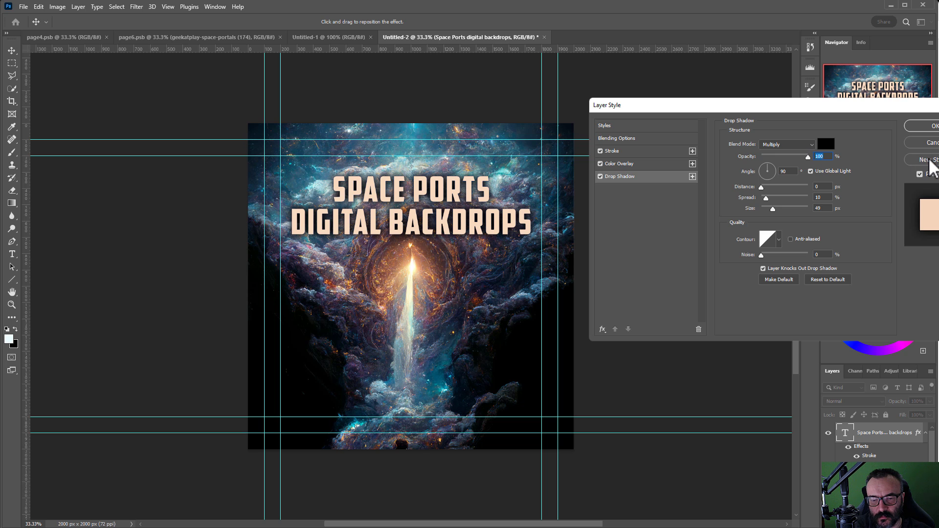
left_click(911, 130)
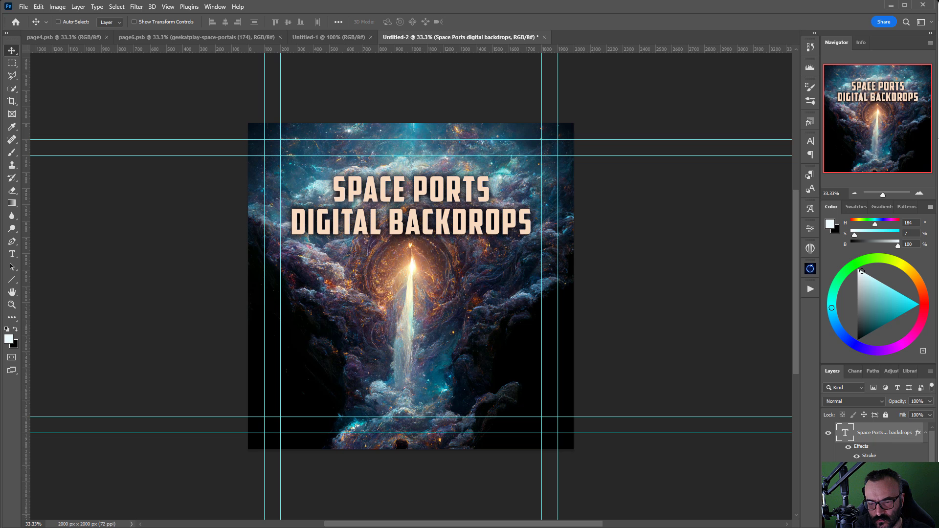
Step: Copy the title and background image layers into the 600 px Untitled-1 document
left_click(876, 481, "ctrl")
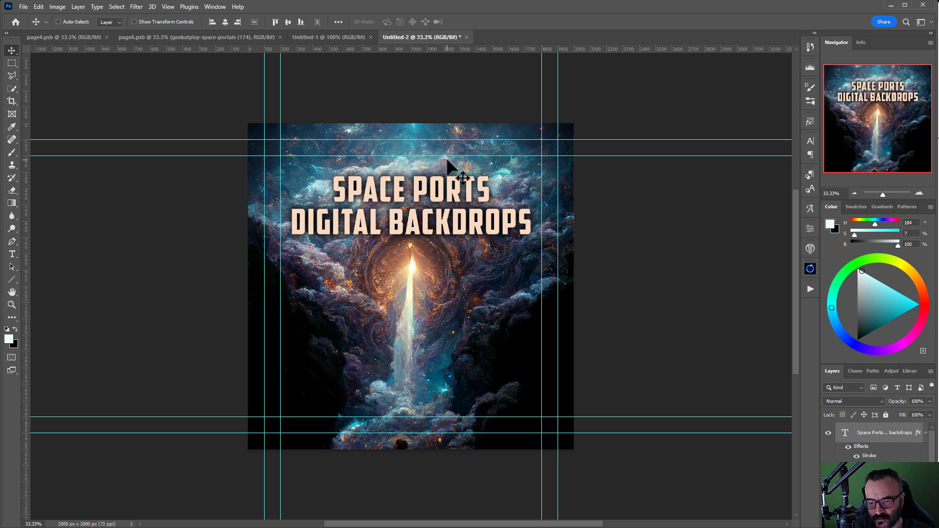
left_click_drag(464, 190, 345, 33)
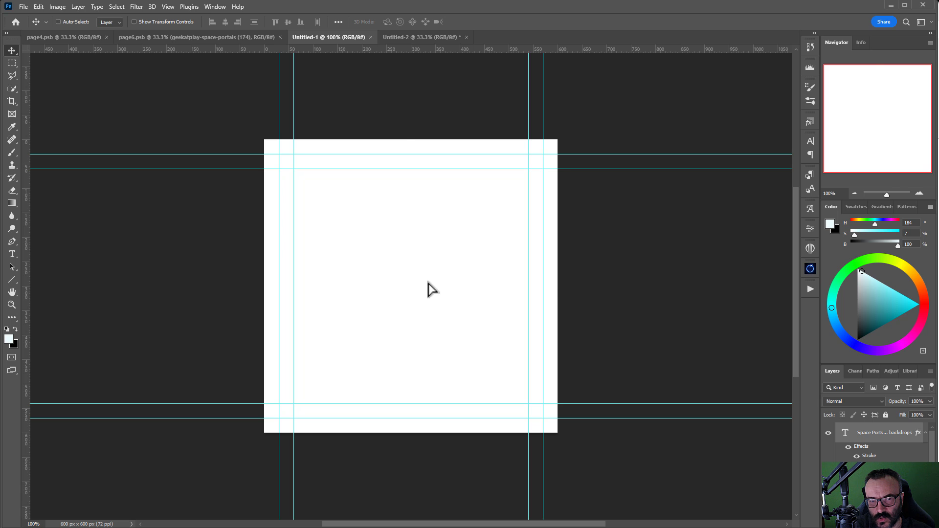
left_click_drag(428, 284, 429, 284)
scroll(428, 283, "down", 10)
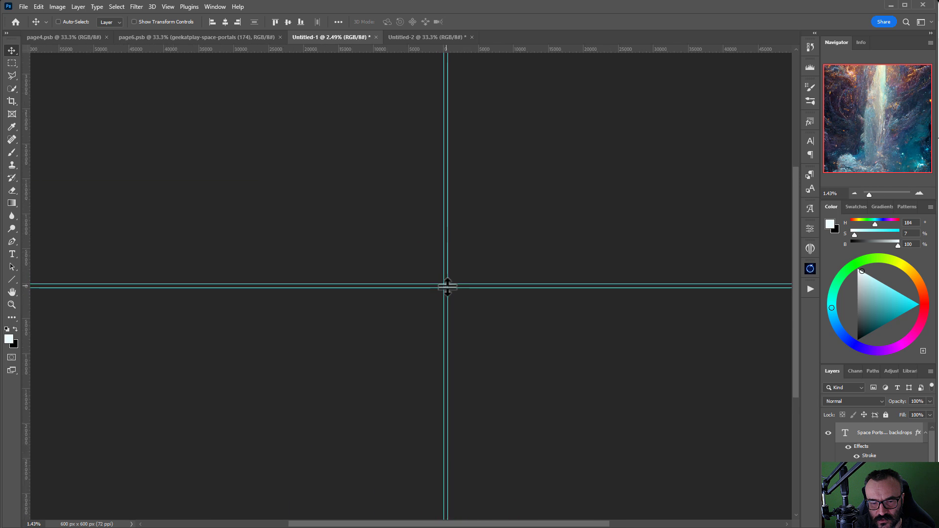
scroll(448, 292, "up", 6)
scroll(448, 292, "up", 3)
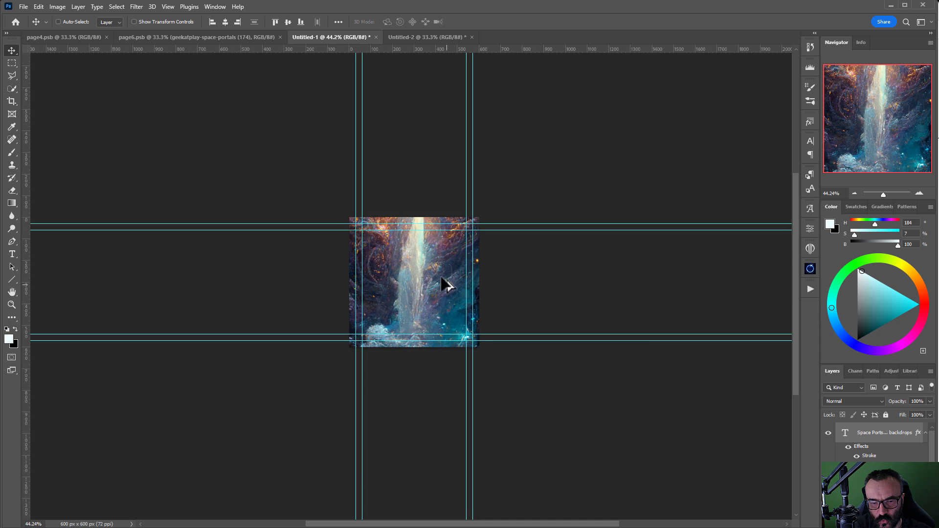
key("ctrl")
key("ctrl")
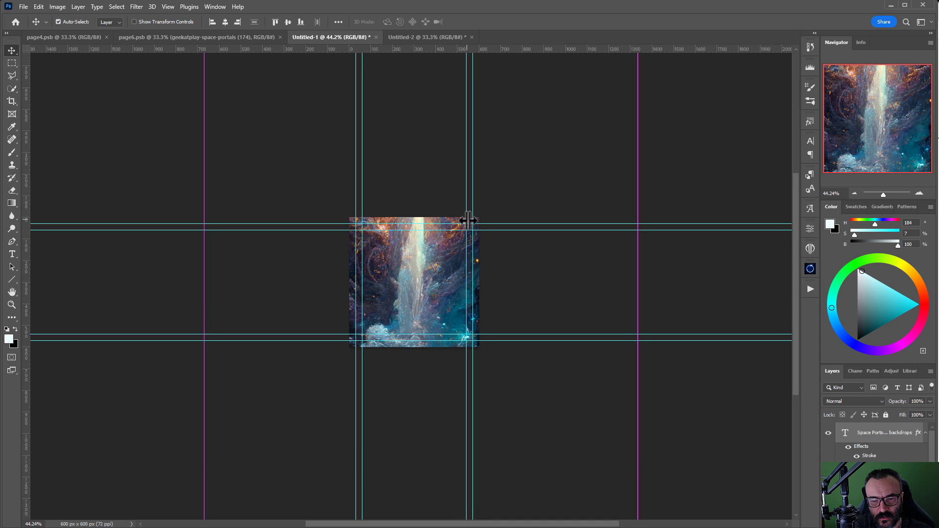
Step: Scale the copied artwork down to about 37% and centre it on the 600 px canvas
key("ctrl+t")
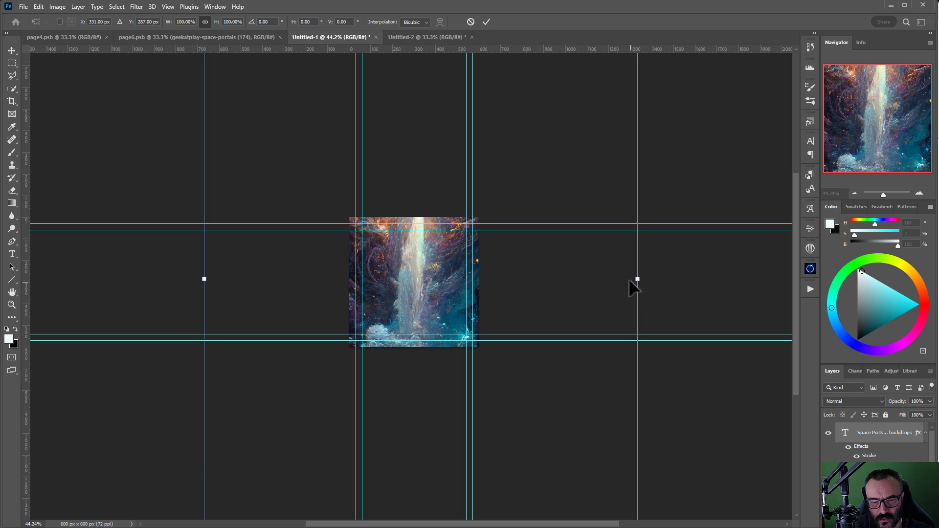
left_click(39, 7)
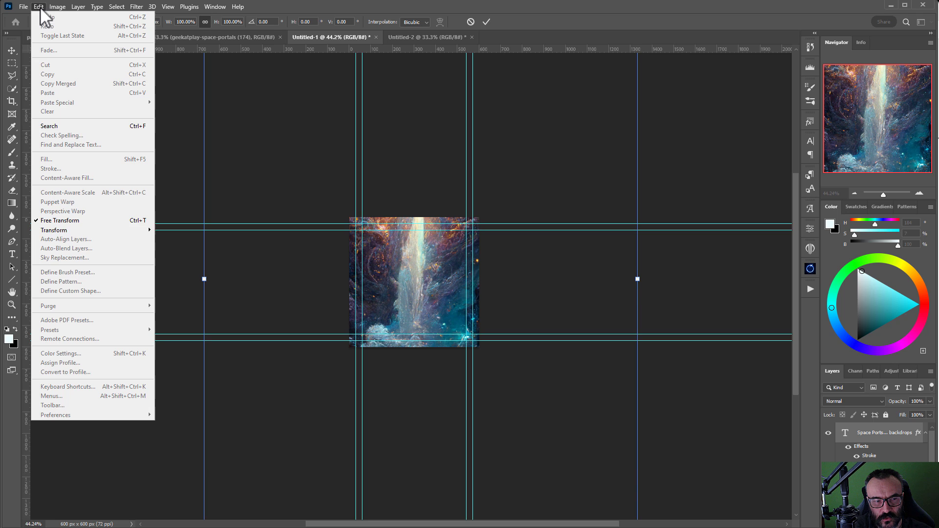
left_click(118, 221)
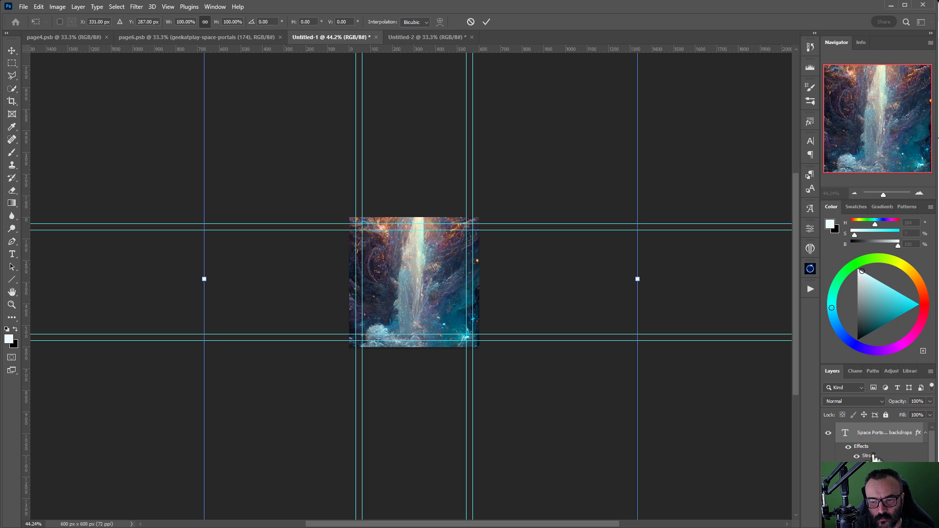
left_click_drag(637, 279, 390, 275)
left_click_drag(332, 285, 457, 343)
left_click_drag(332, 335, 333, 337)
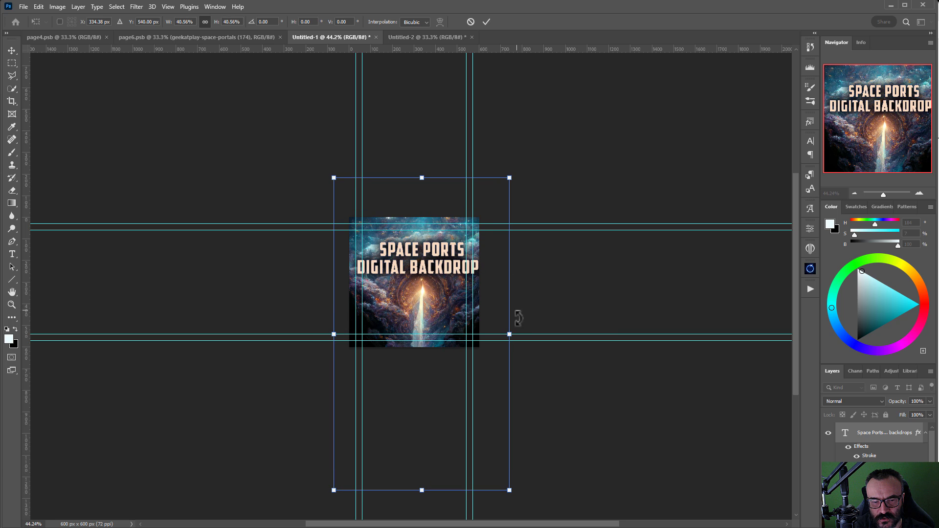
left_click_drag(509, 334, 492, 334)
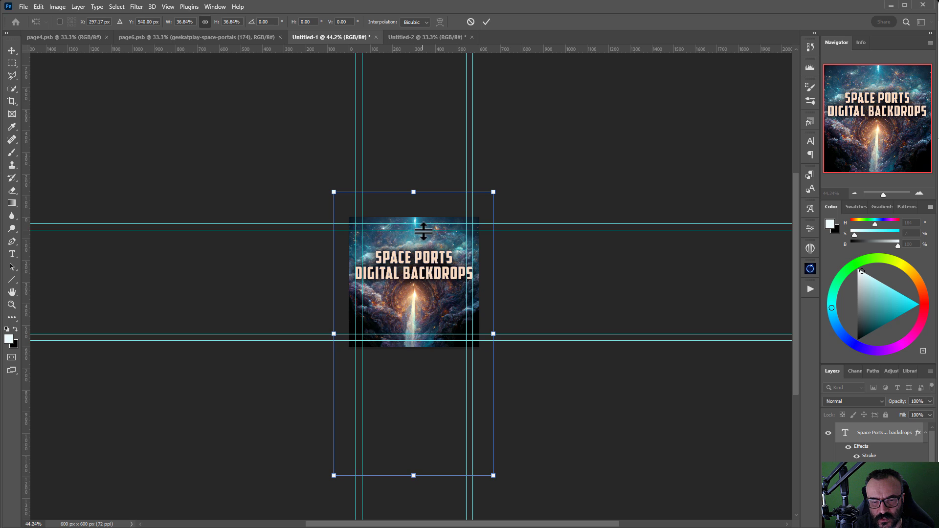
mouse_move(423, 239)
left_mouse_down()
mouse_move(425, 229)
mouse_move(425, 249)
left_mouse_up()
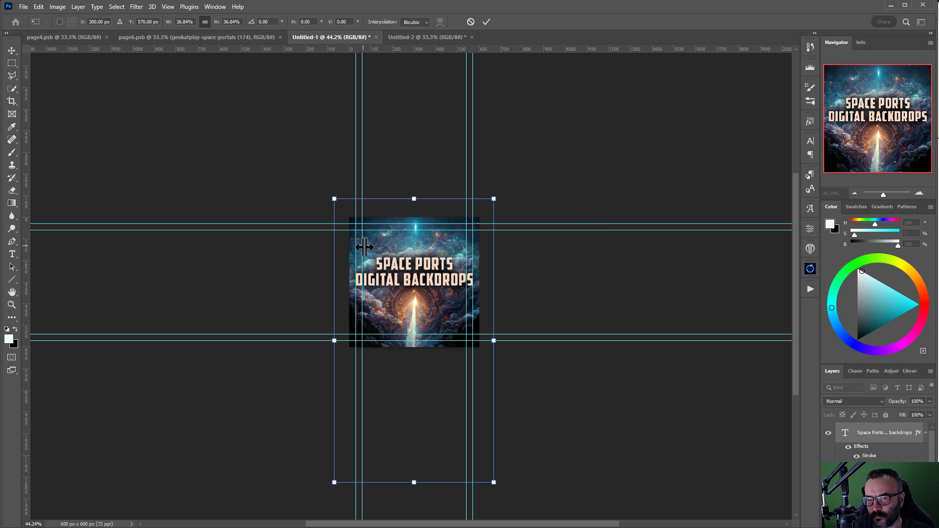
key("Return")
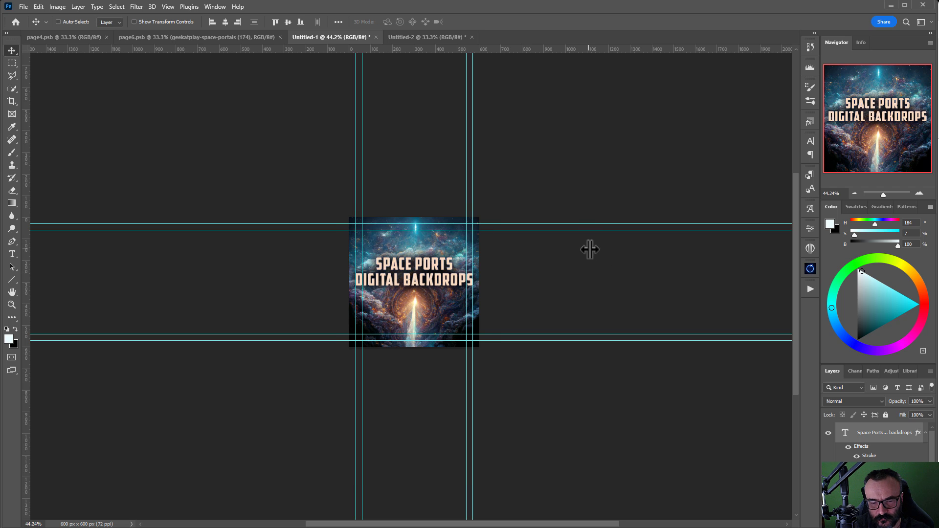
left_click(403, 38)
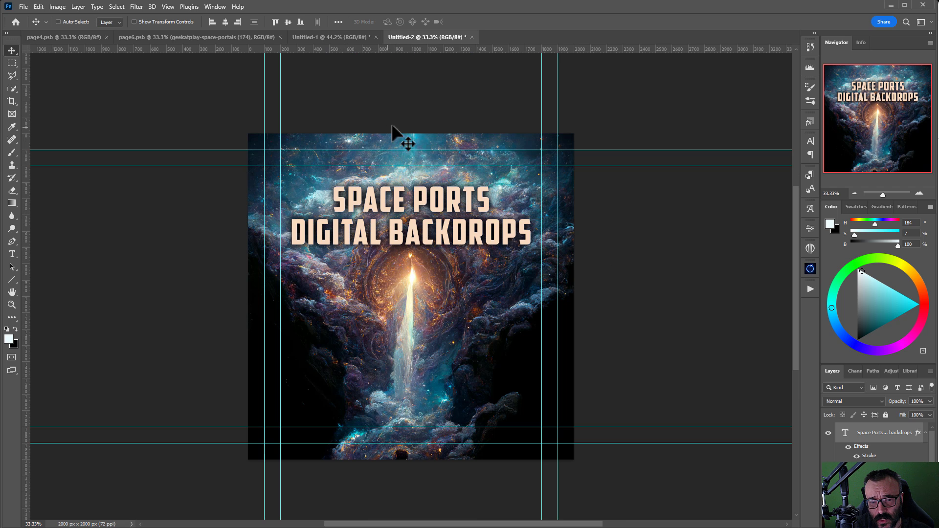
left_click(343, 36)
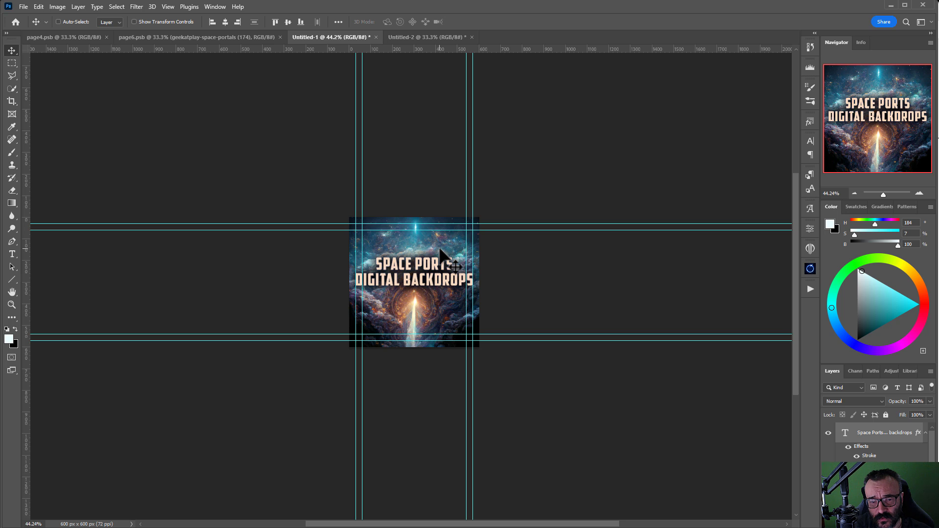
Step: Save the 600 px thumbnail as tmb.jpg at maximum JPEG quality 12
left_click(23, 6)
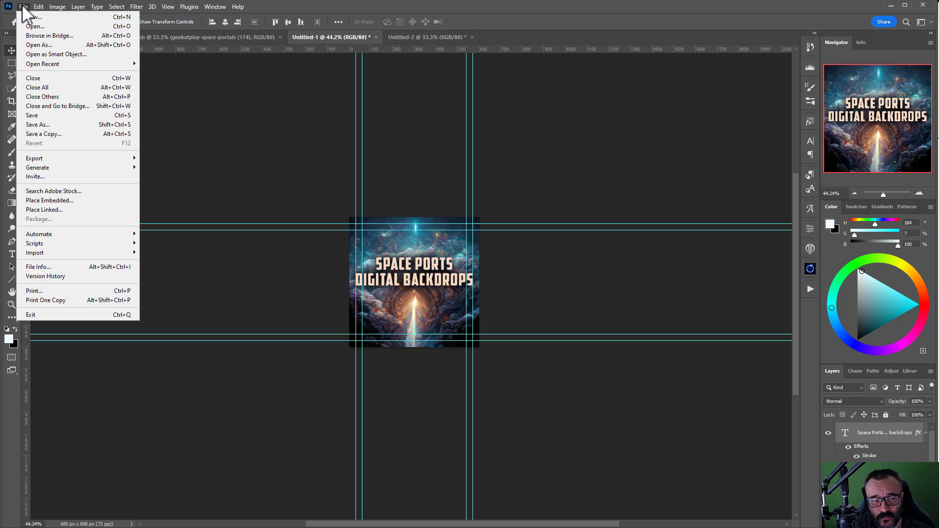
left_click(40, 124)
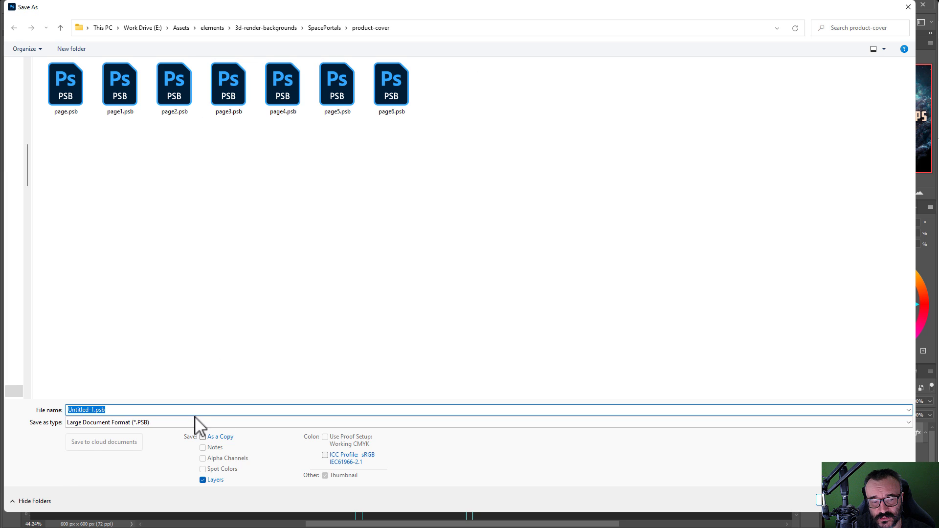
left_click(195, 422)
left_click(185, 497)
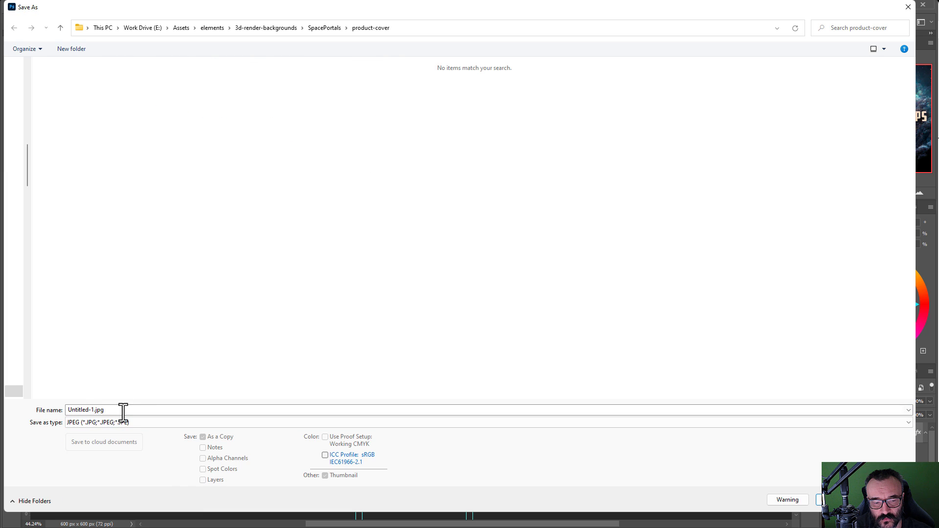
left_click(136, 410)
type("t")
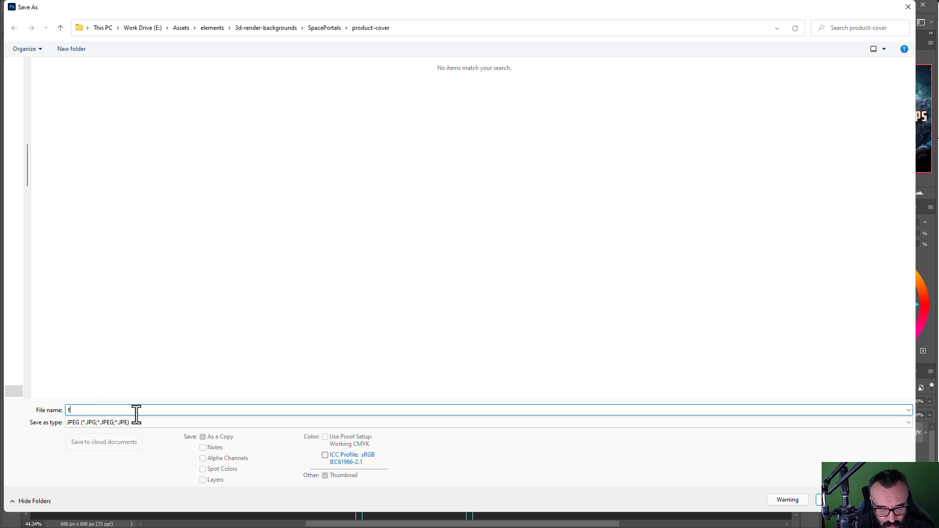
type("mb")
left_click(826, 500)
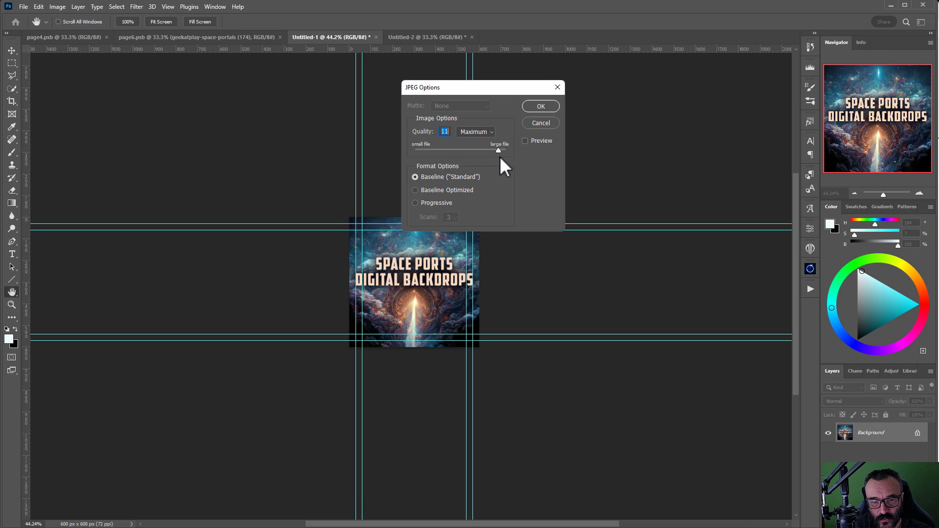
left_click(500, 150)
left_click(541, 106)
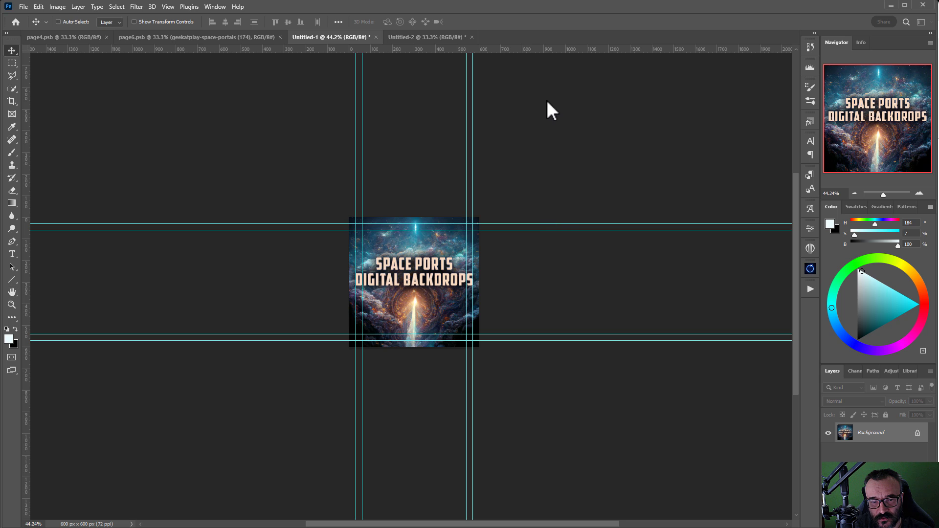
Step: Save the 2000 px Untitled-2 cover as a JPEG named landing
left_click(427, 37)
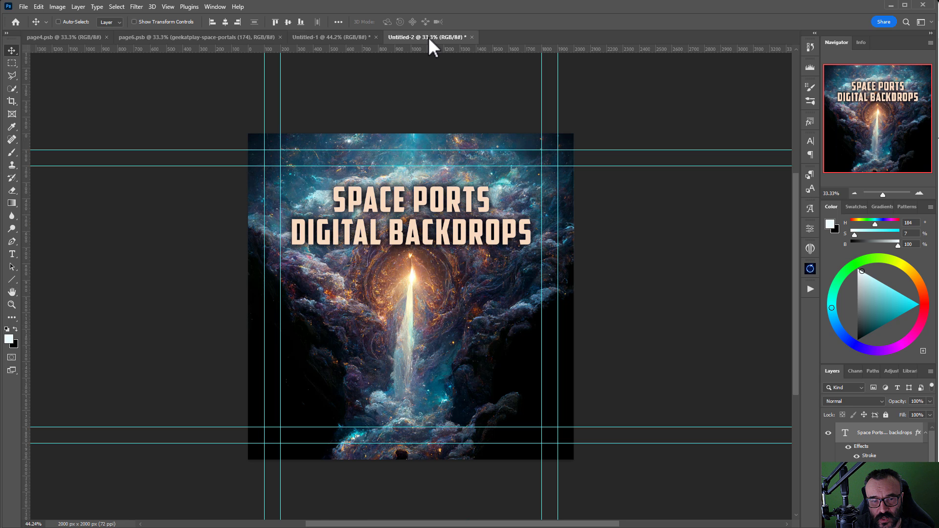
left_click(25, 7)
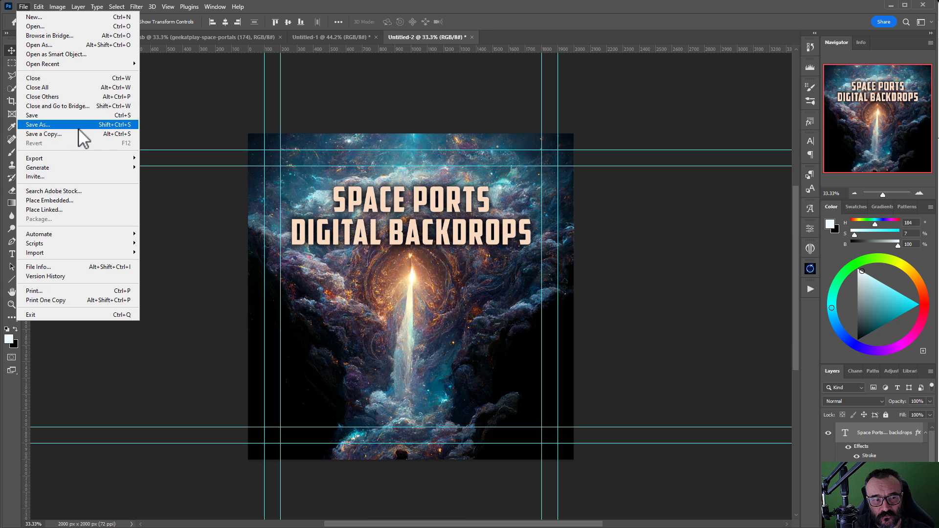
left_click(78, 127)
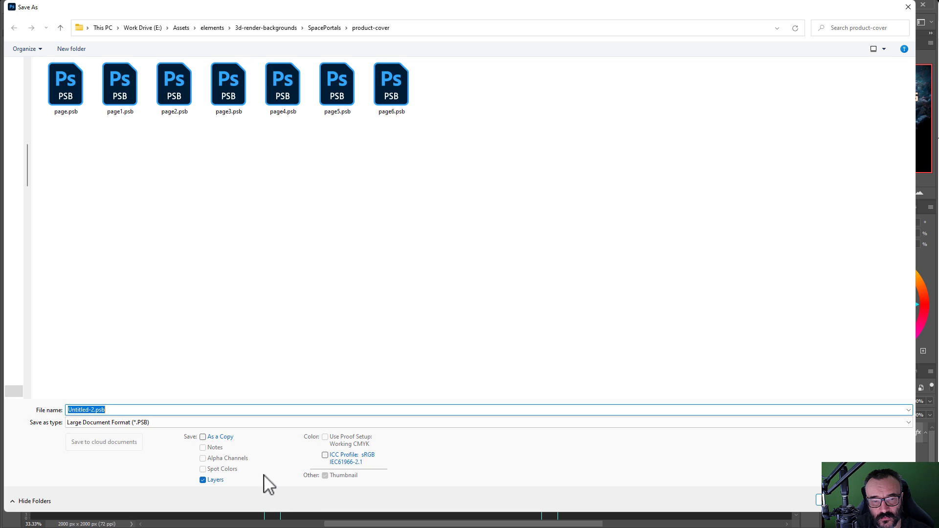
left_click(236, 423)
left_click(155, 497)
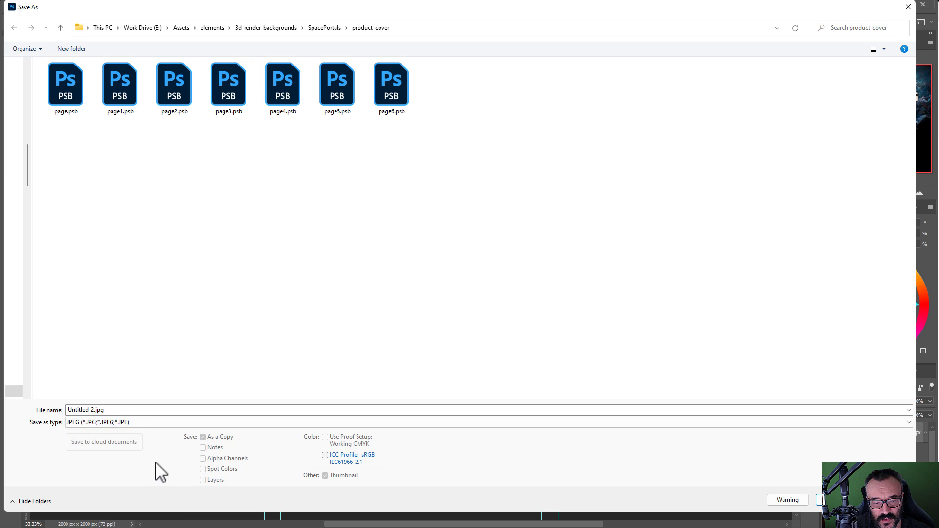
left_click(147, 411)
type("landing")
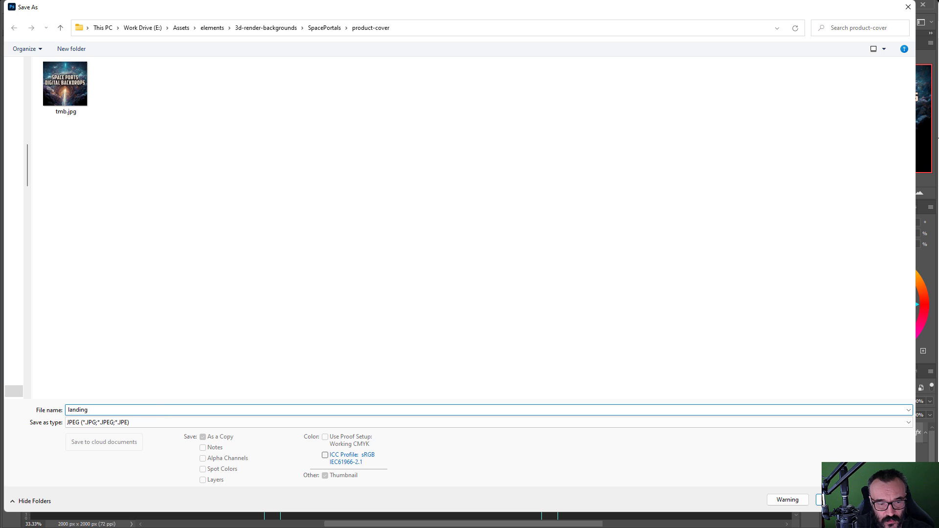
left_click(822, 500)
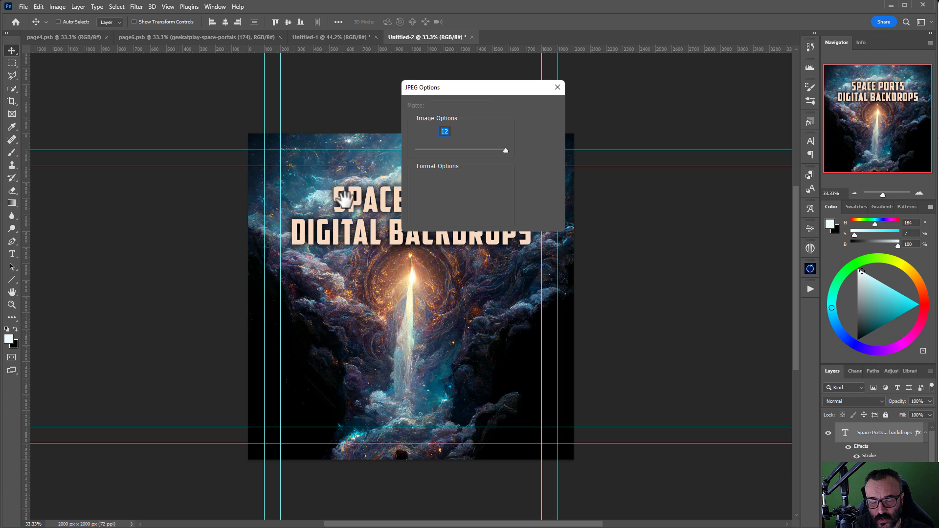
left_click(547, 106)
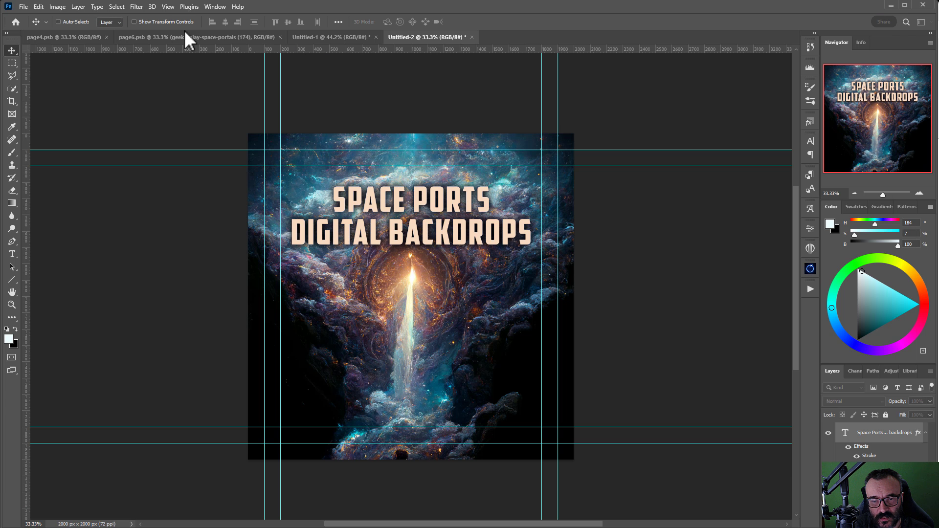
left_click(23, 7)
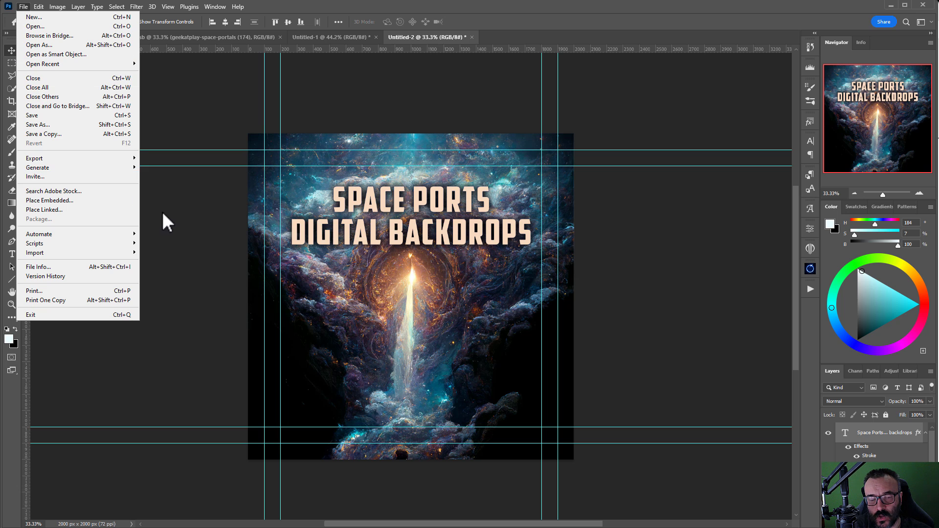
Step: Cancel the Image Processor and open the page PSB grid files, ending on page5.psb
mouse_move(131, 244)
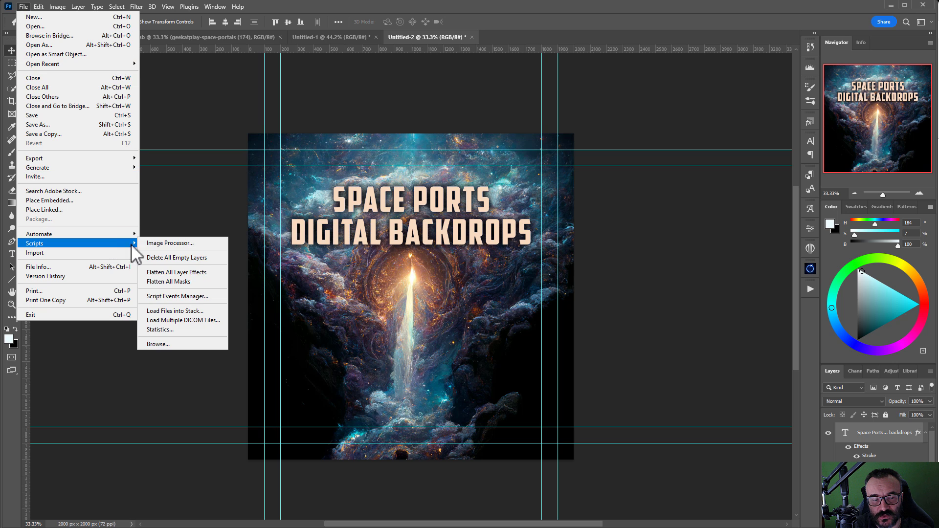
left_click(215, 244)
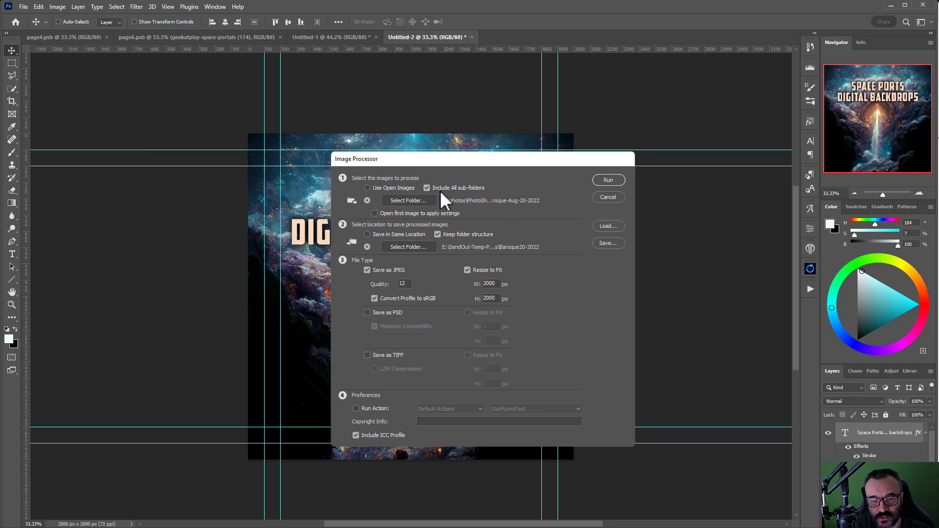
left_click(608, 197)
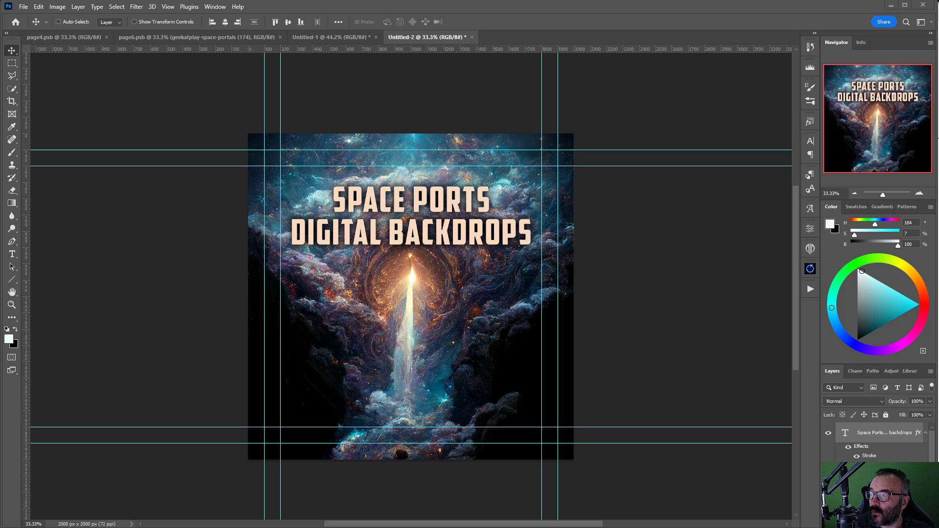
left_click_drag(588, 20, 575, 36)
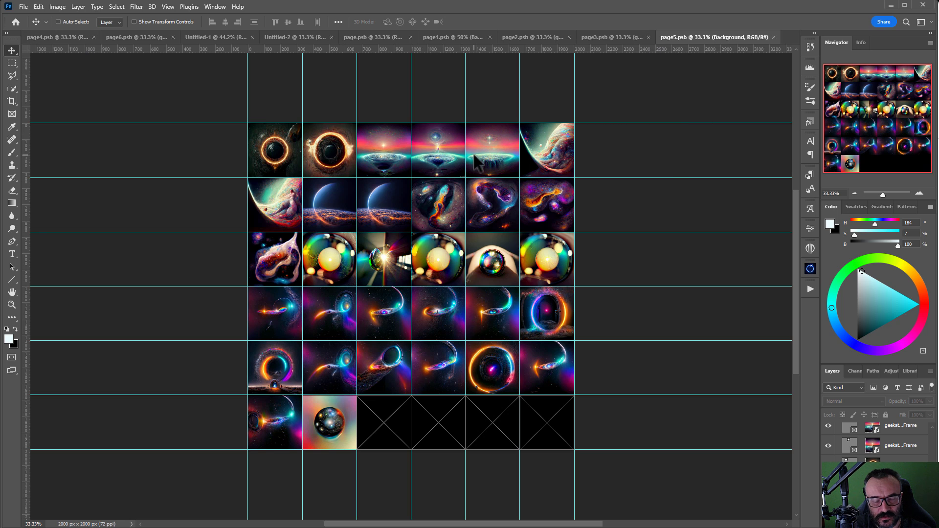
Step: Export page5 through Save for Web as a 2000×2000 PNG-24 named page5.png
key("ctrl")
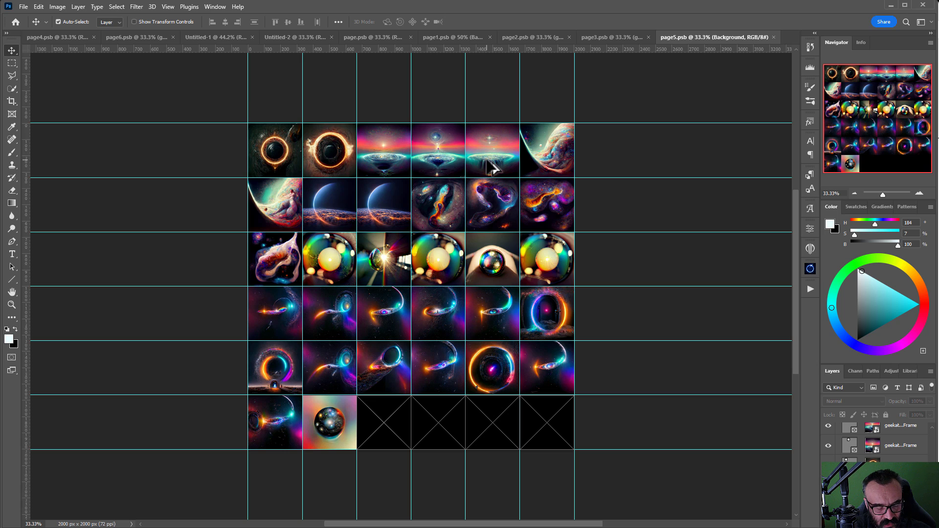
key("ctrl+alt+shift+s")
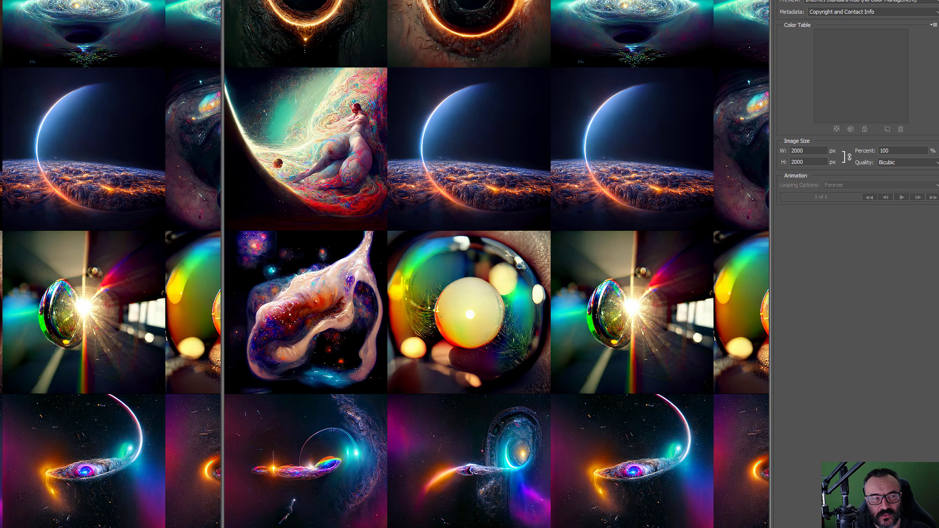
left_click_drag(0, 0, 235, 168)
left_click_drag(597, 171, 399, 19)
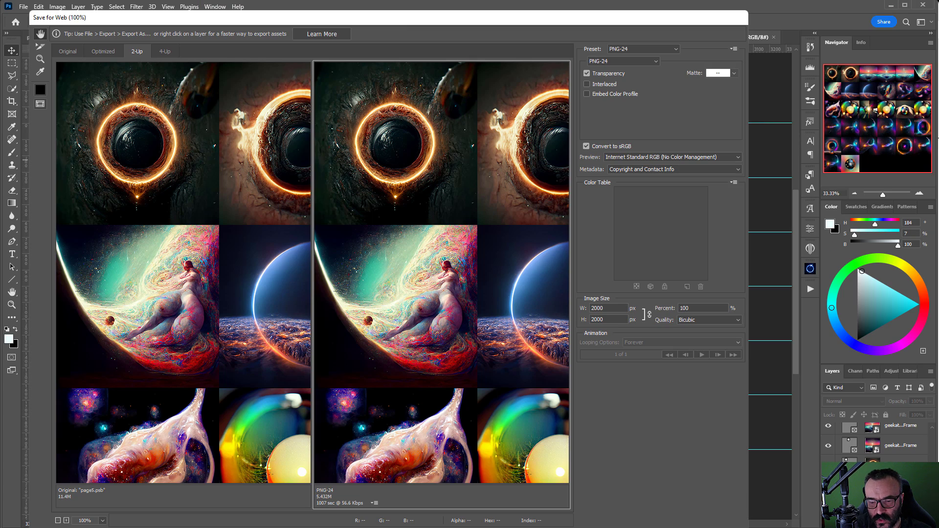
left_click_drag(748, 527, 890, 507)
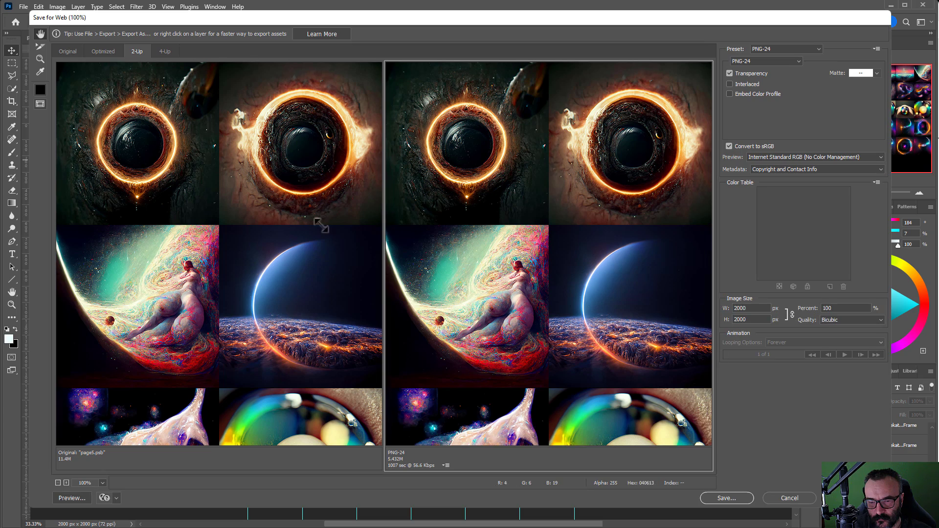
scroll(533, 245, "down", 1)
scroll(533, 244, "up", 1)
scroll(535, 245, "down", 5)
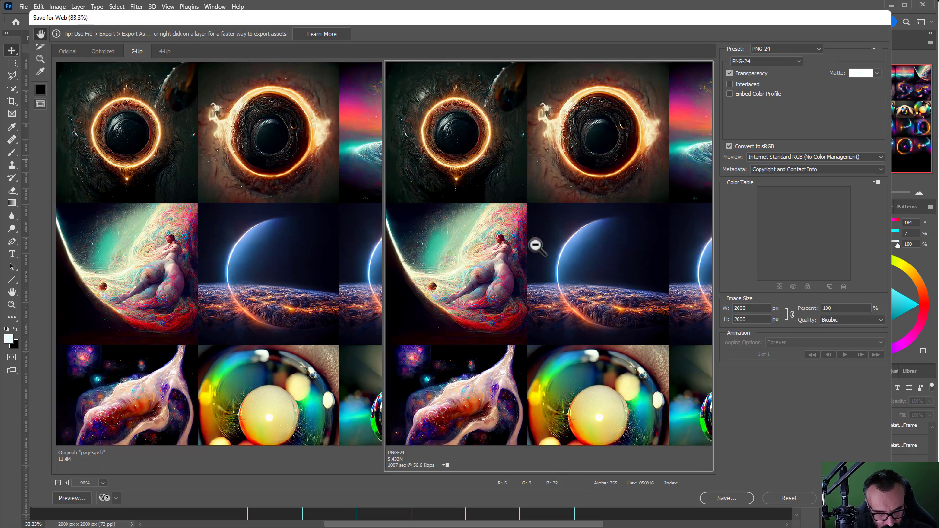
scroll(538, 244, "down", 8)
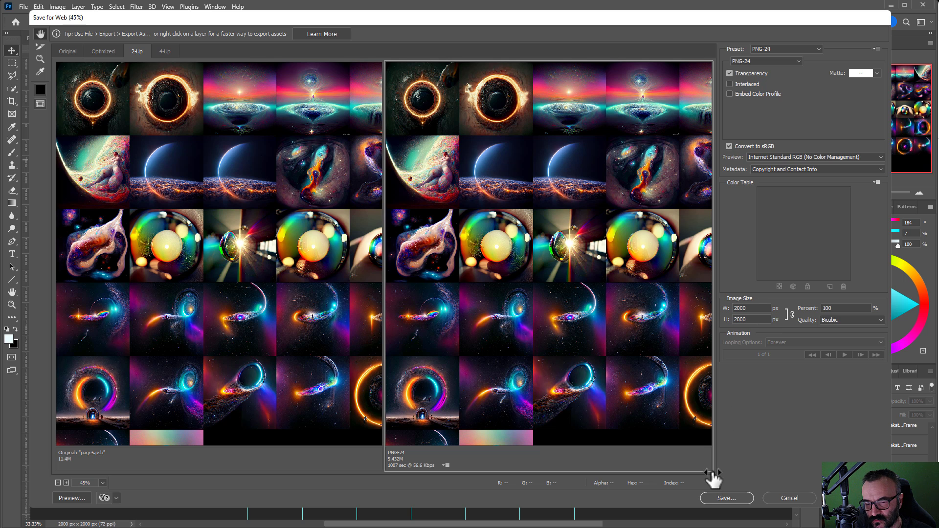
left_click(728, 497)
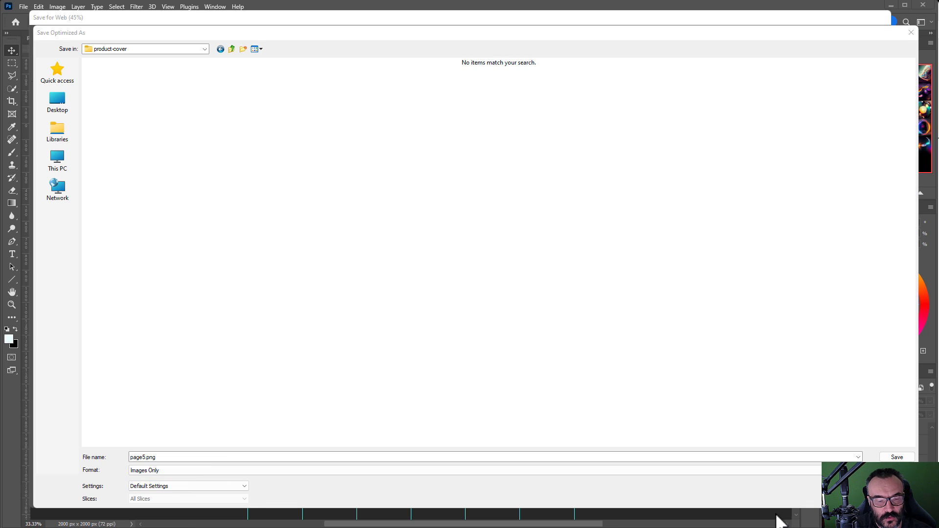
left_click(891, 456)
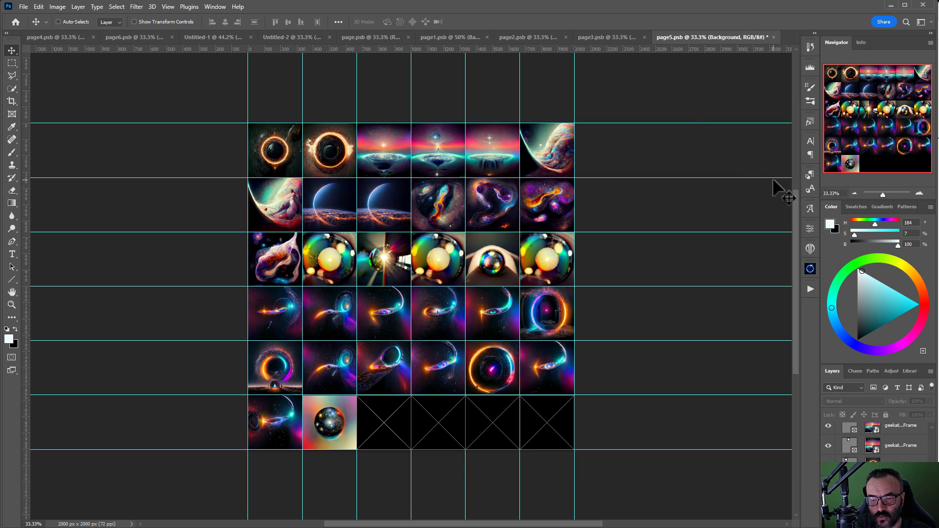
Step: Save page3 as page3.png in product-cover, then close page3 and page5 without saving
left_click(621, 35)
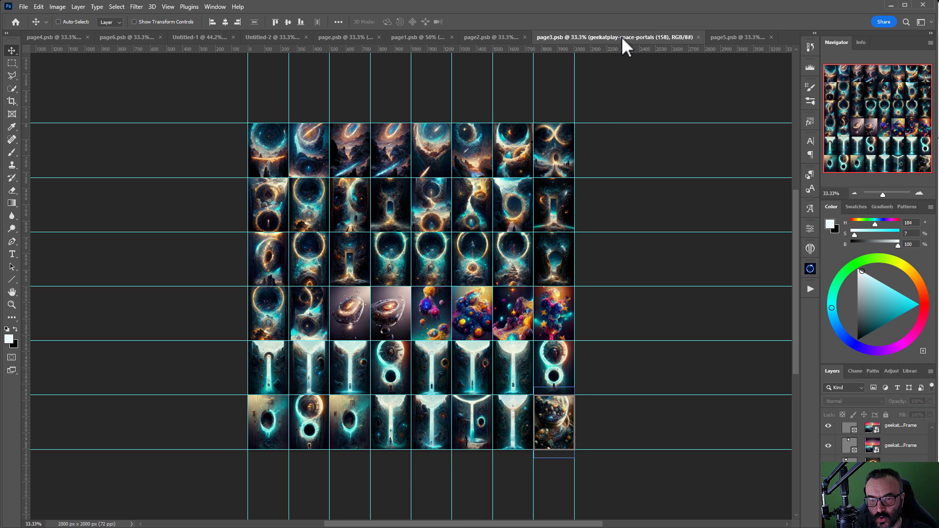
left_click(24, 7)
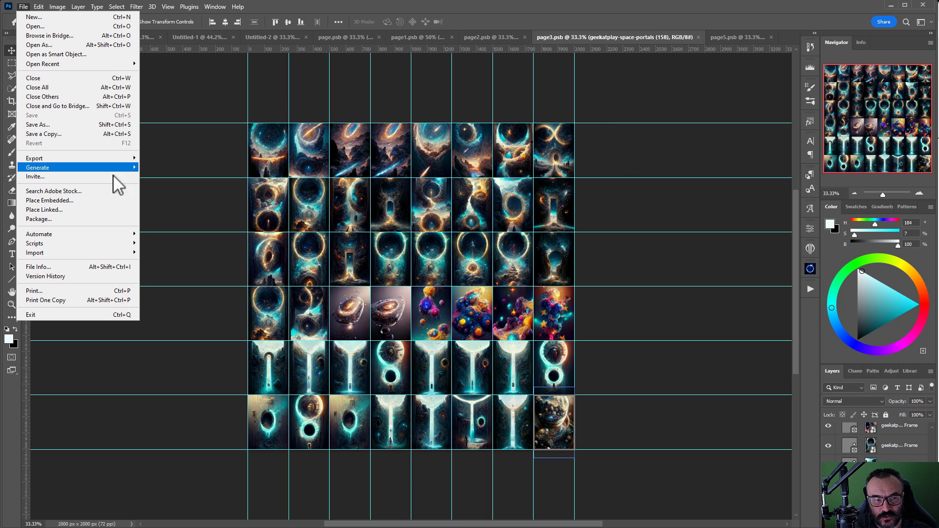
left_click(93, 124)
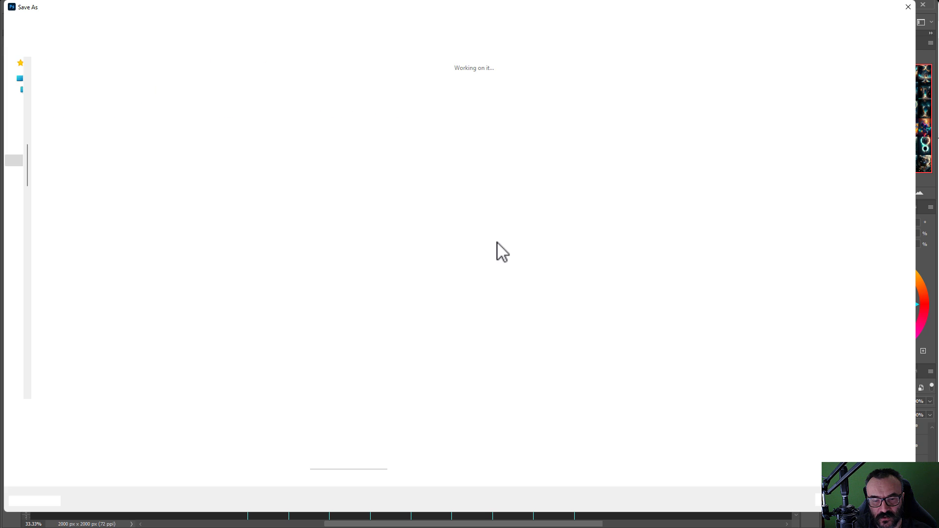
left_click(119, 423)
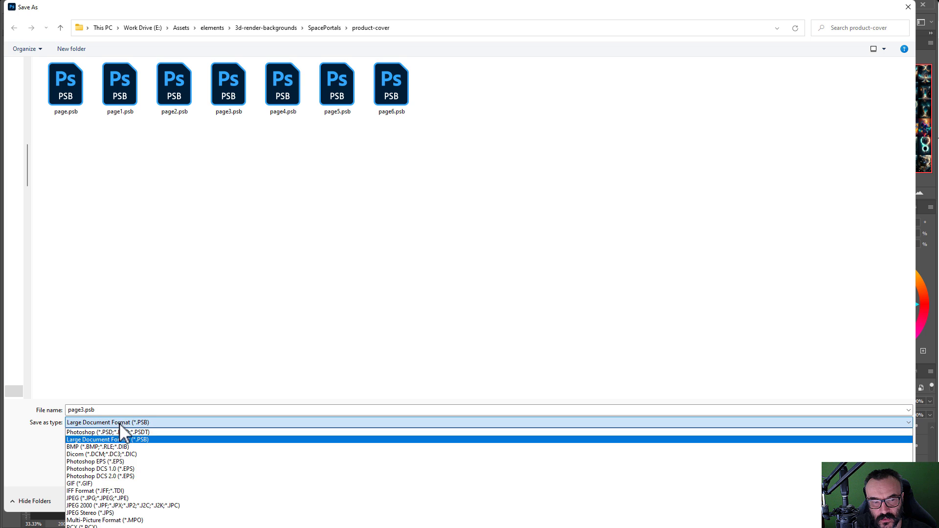
left_click(105, 527)
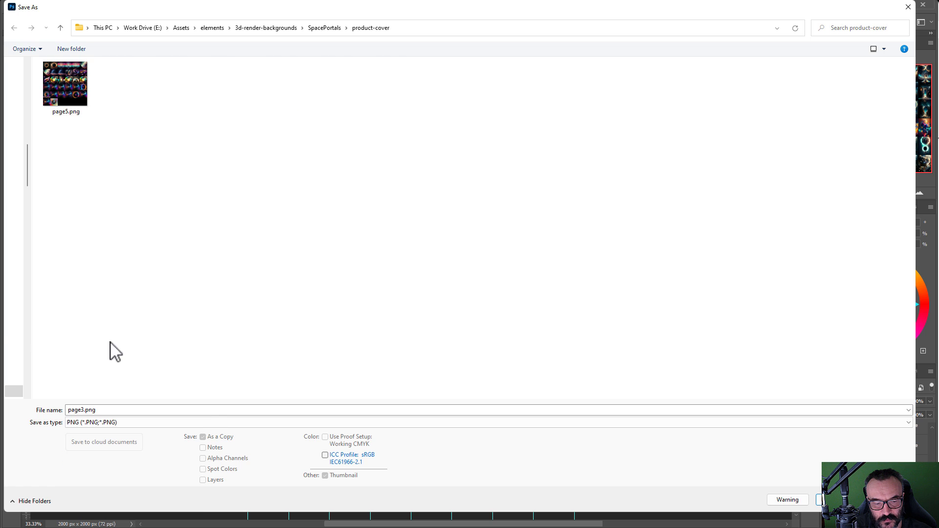
left_click(822, 499)
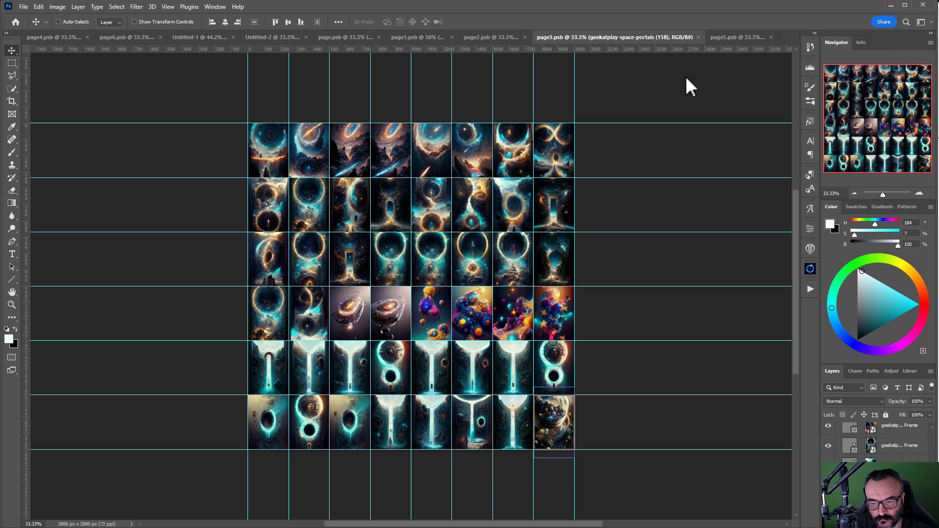
left_click(460, 104)
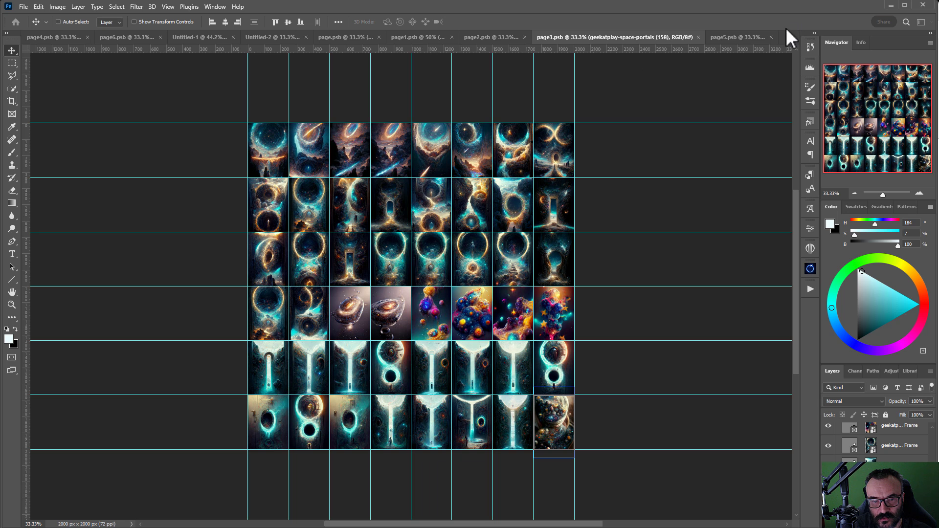
left_click(699, 37)
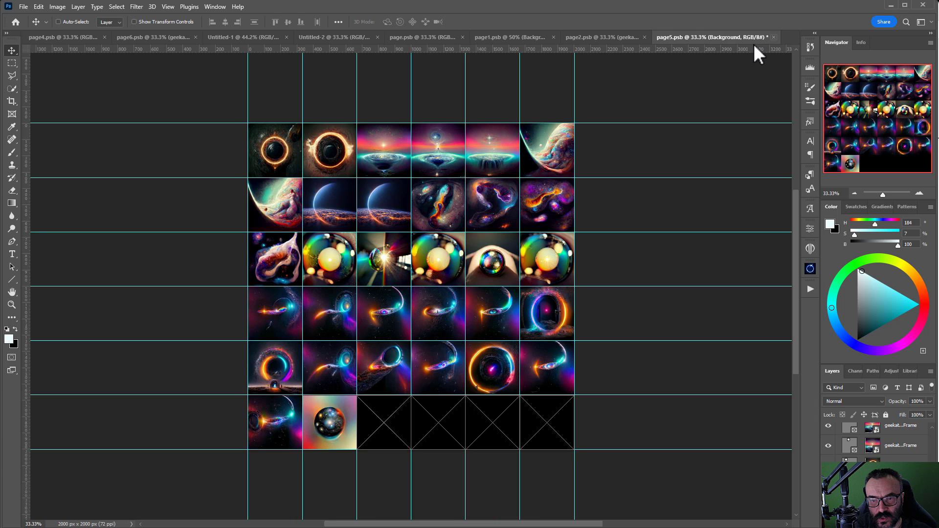
left_click(773, 37)
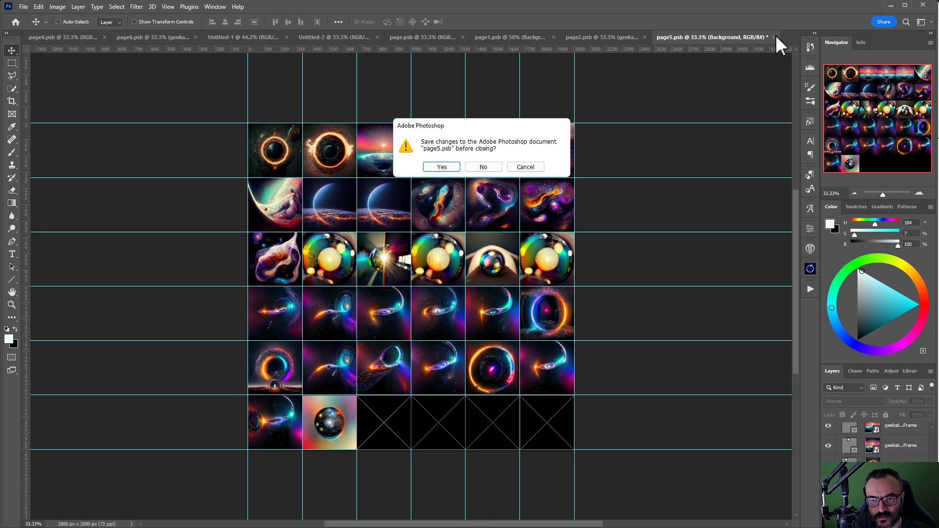
left_click(499, 167)
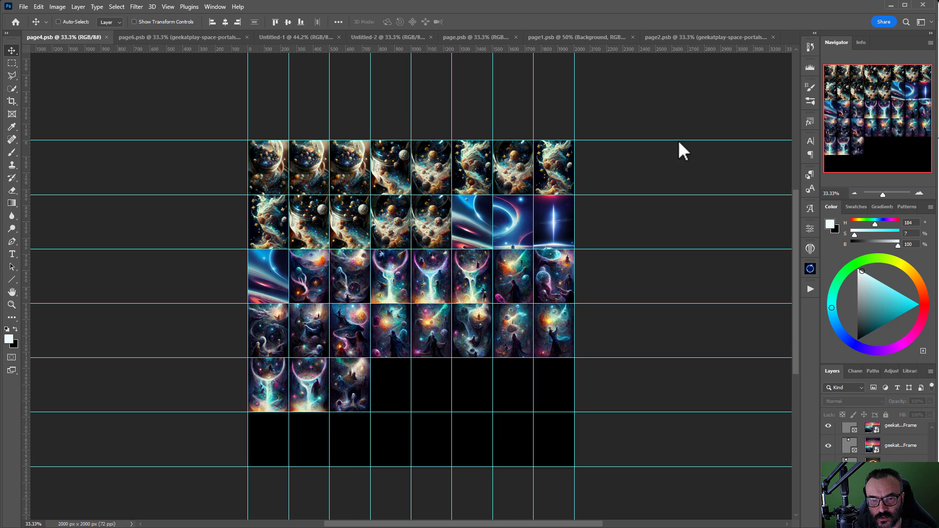
Step: Save page4 as page4.png in the product-cover folder
left_click(23, 5)
left_click(79, 124)
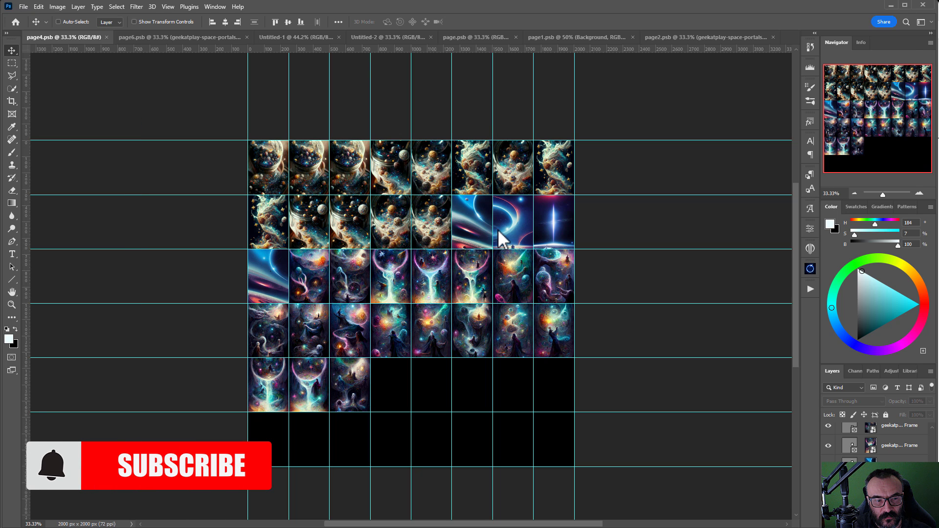
left_click(171, 422)
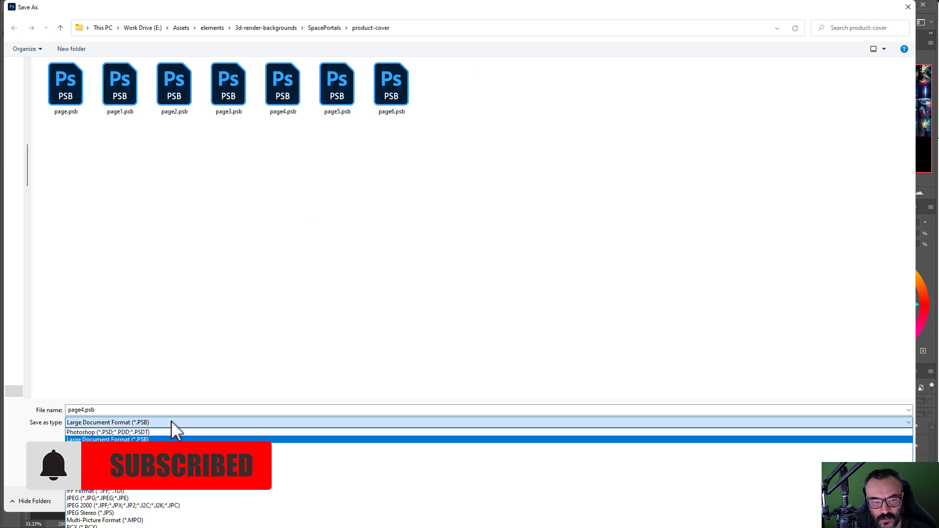
left_click(122, 527)
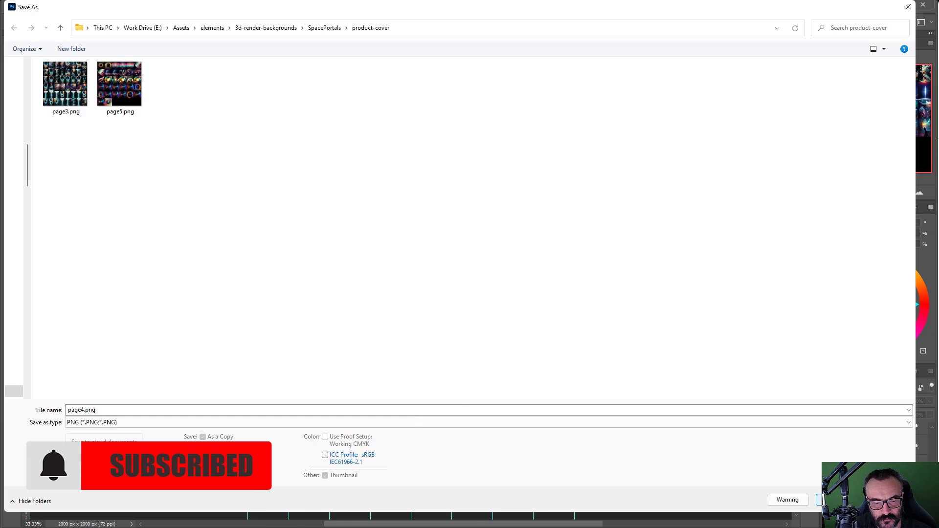
left_click(819, 499)
left_click(465, 108)
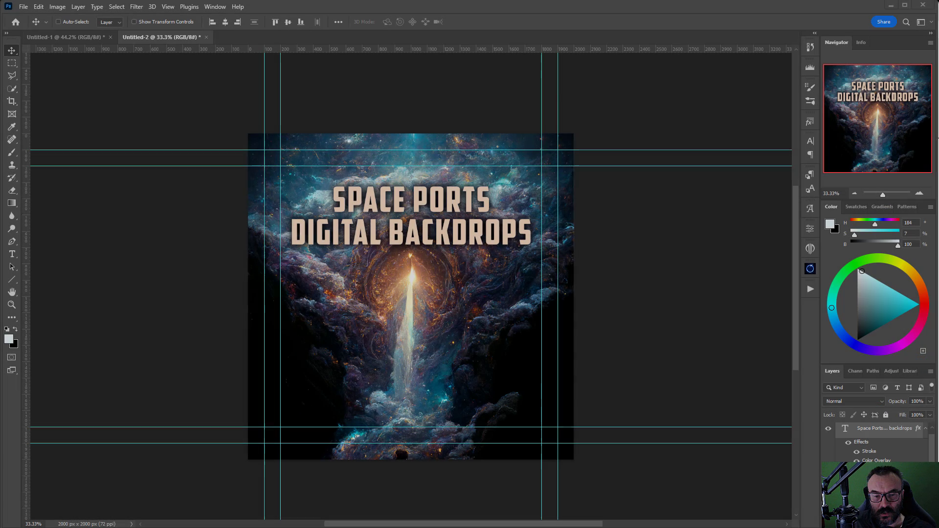
Step: Place the silver-suited woman photo across the cover, put it beneath the title, and move the title lower
left_click_drag(623, 214, 384, 275)
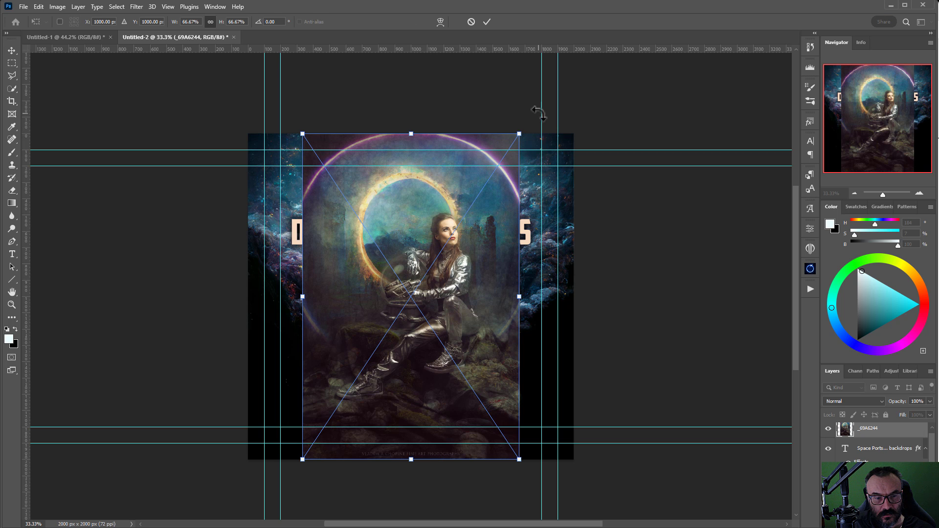
left_click_drag(517, 134, 630, 80)
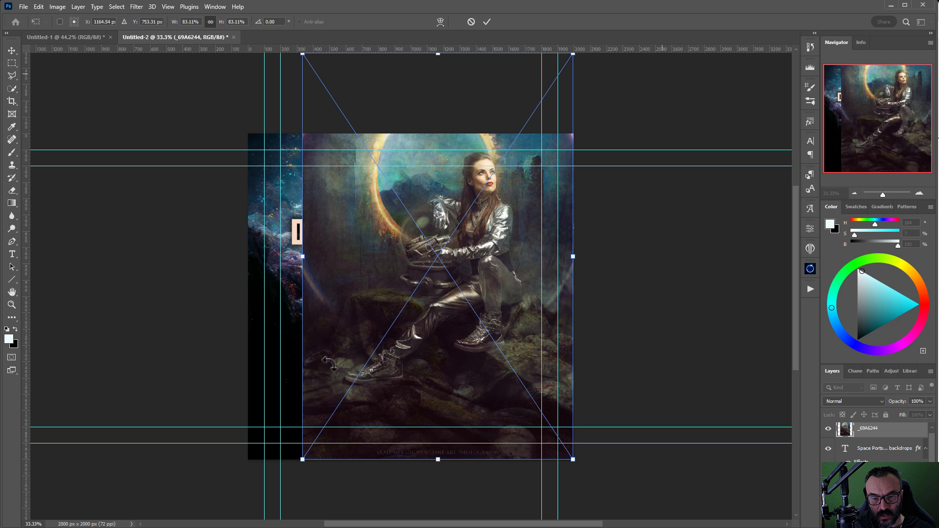
left_click_drag(308, 258, 247, 251)
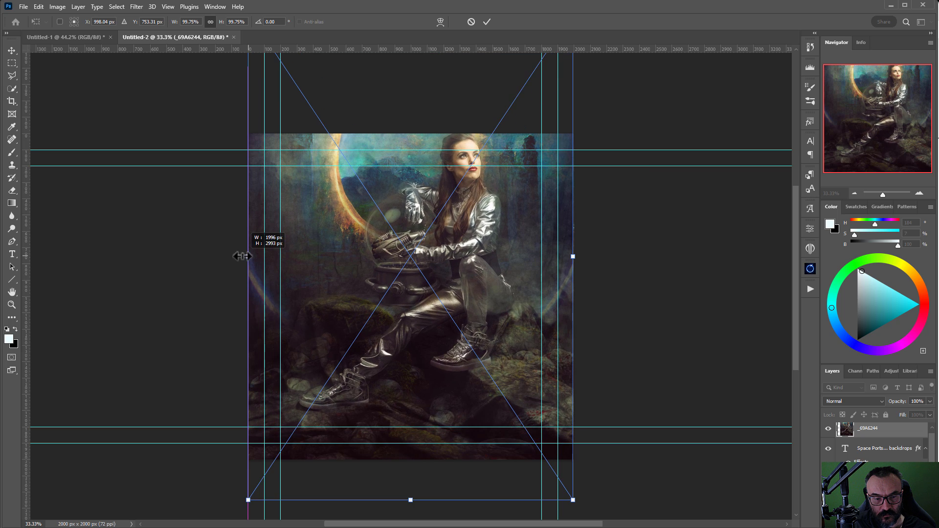
left_click_drag(485, 230, 482, 267)
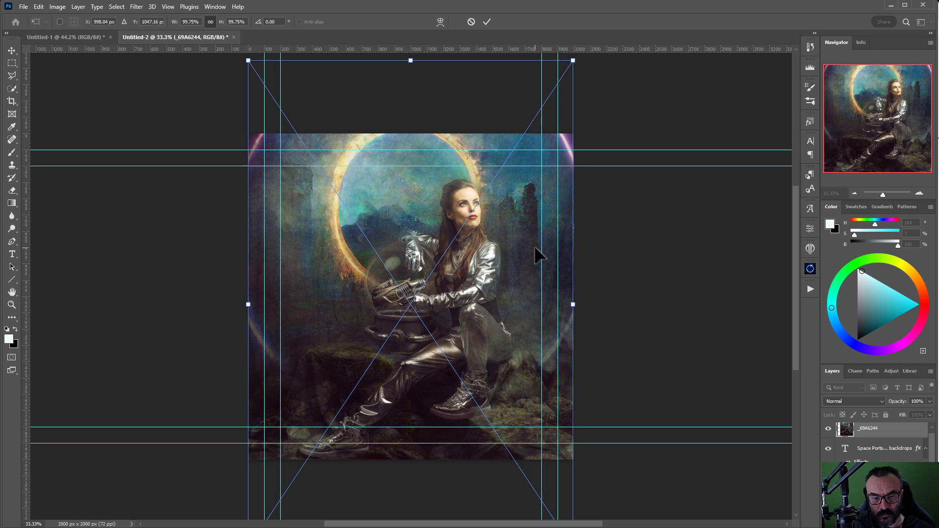
key("Return")
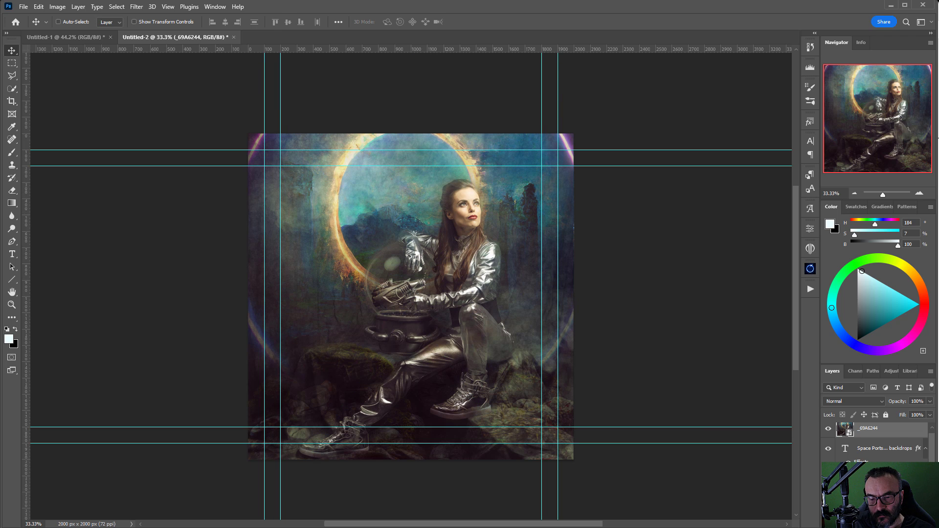
left_click_drag(878, 440, 885, 457)
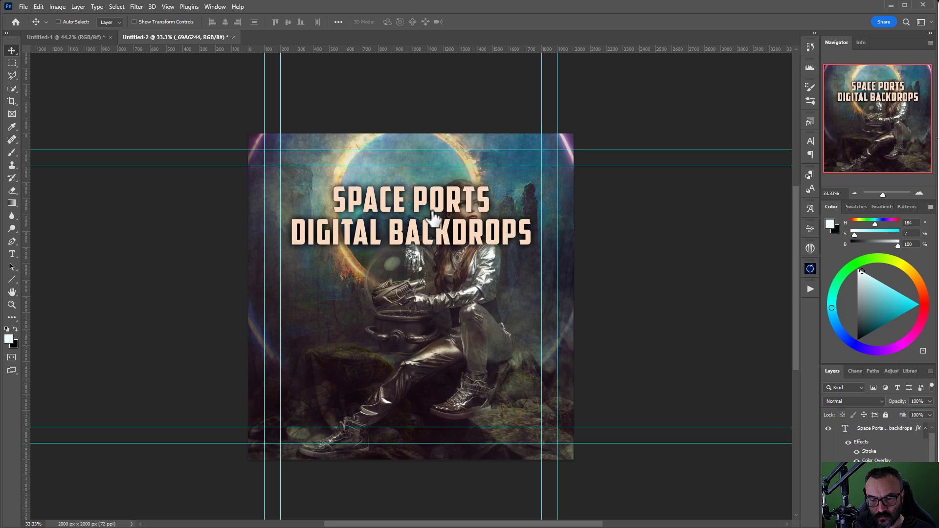
left_click_drag(437, 230, 435, 418)
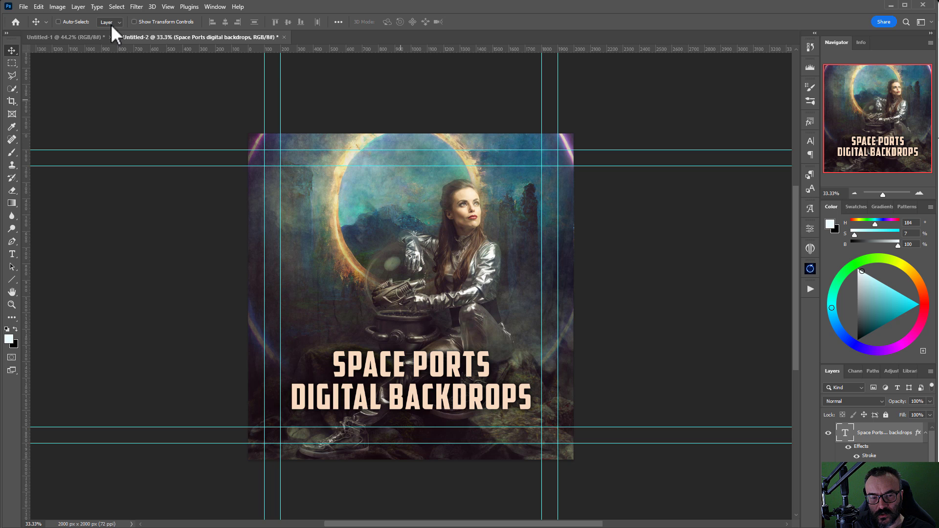
Step: Save the Space Ports cover as a JPEG named title-c.jpg, accepting the default JPEG quality
left_click(23, 9)
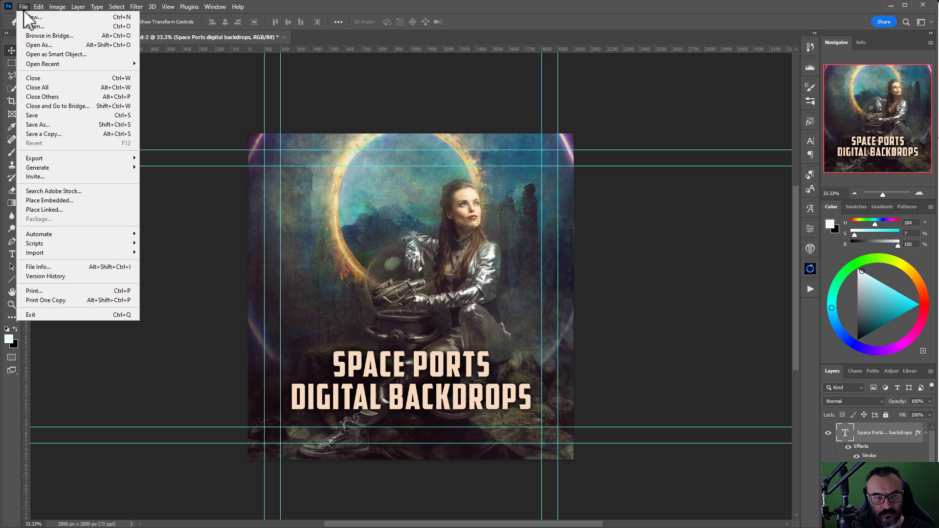
left_click(85, 127)
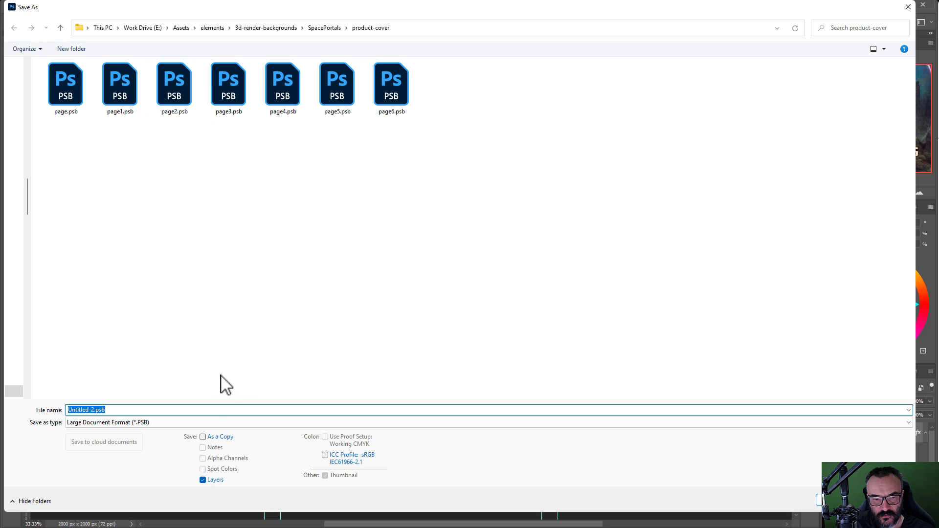
left_click(210, 422)
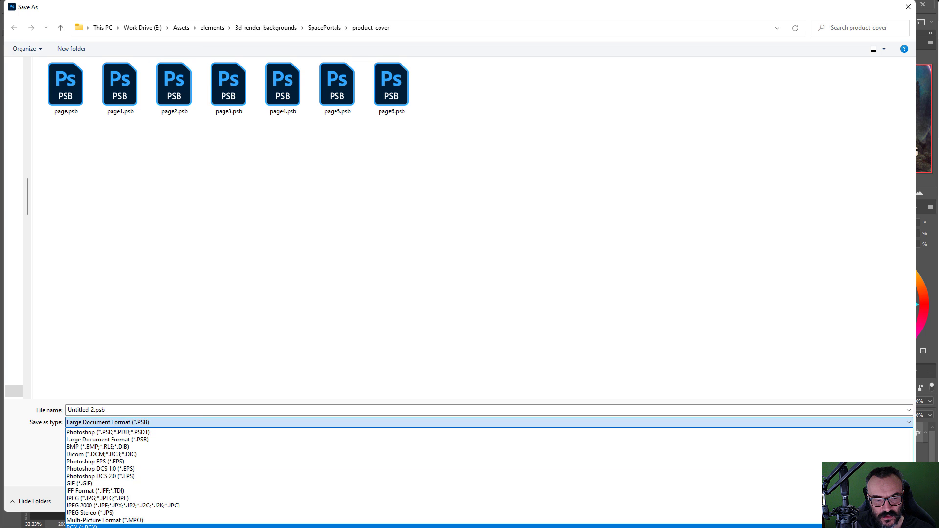
left_click(159, 497)
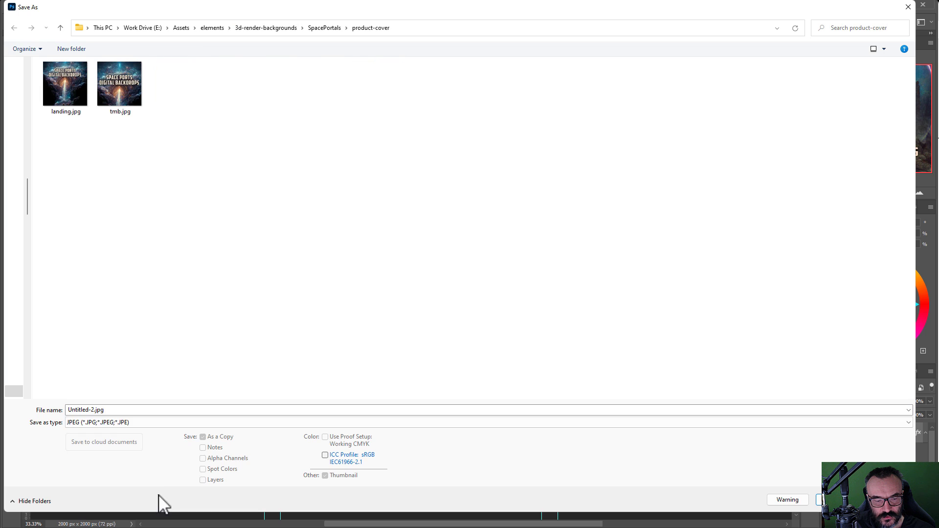
left_click(117, 409)
type("title-c")
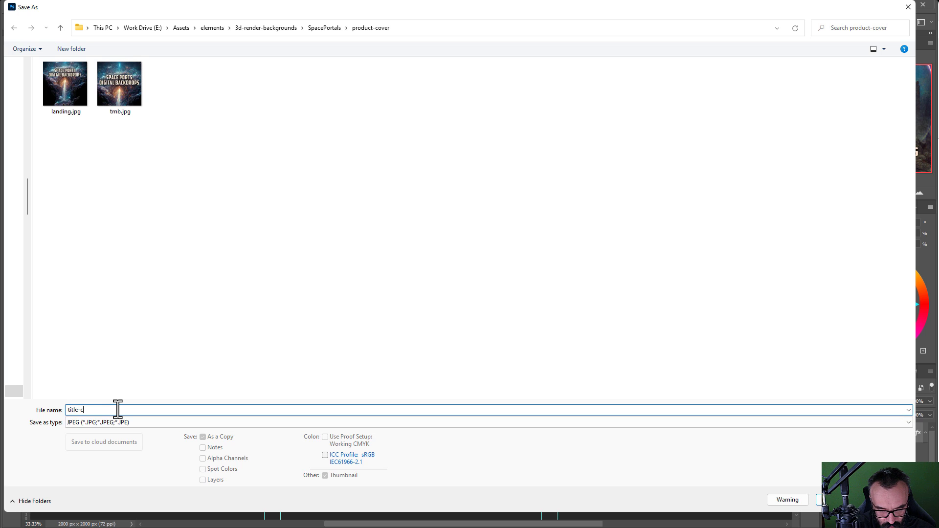
left_click(823, 499)
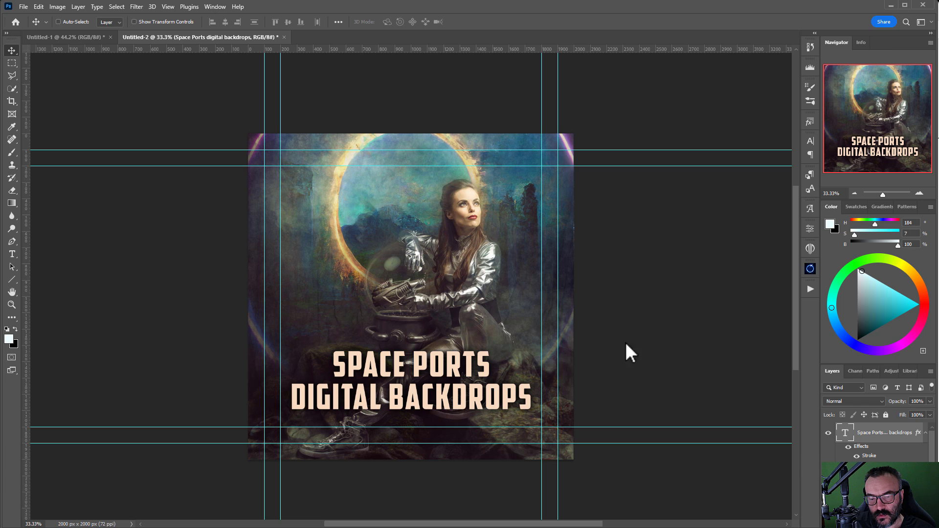
left_click(552, 106)
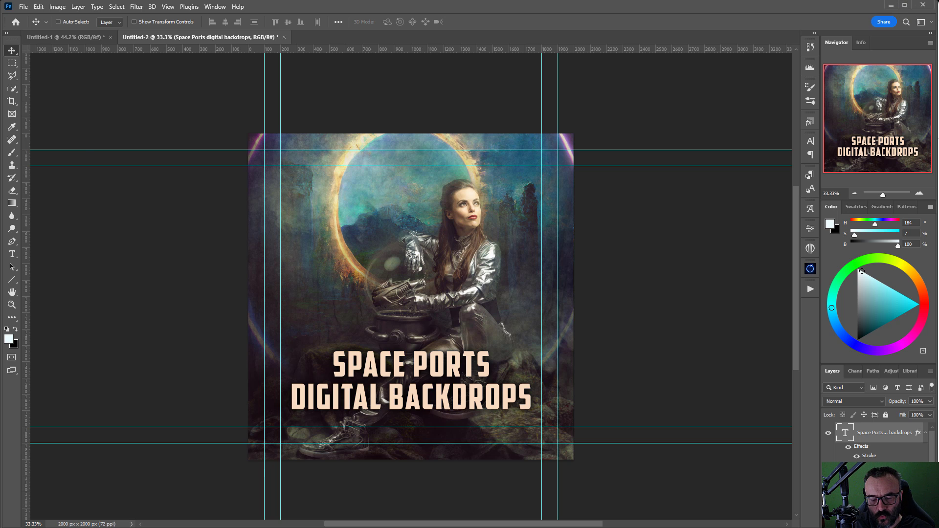
Step: Back in the Gumroad product editor, start a Cover upload from computer files
key("alt+Tab")
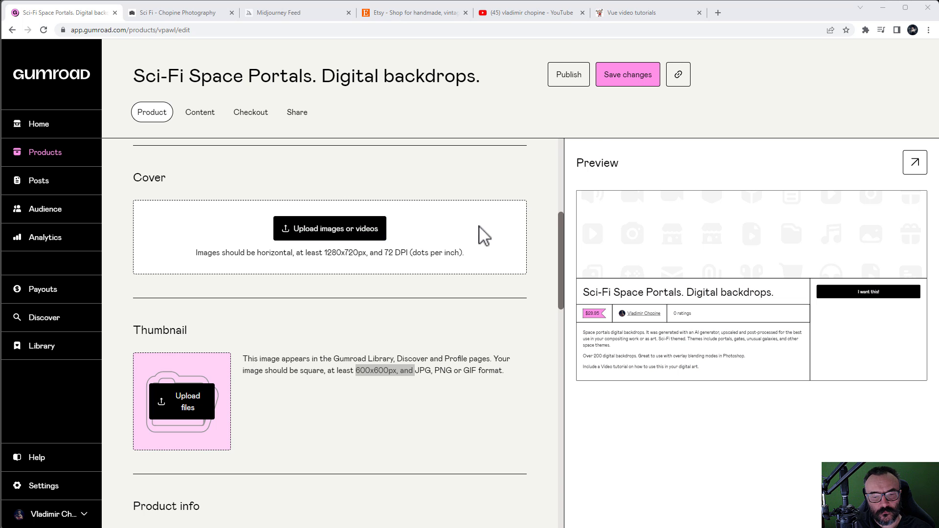
scroll(501, 247, "up", 2)
scroll(506, 255, "up", 4)
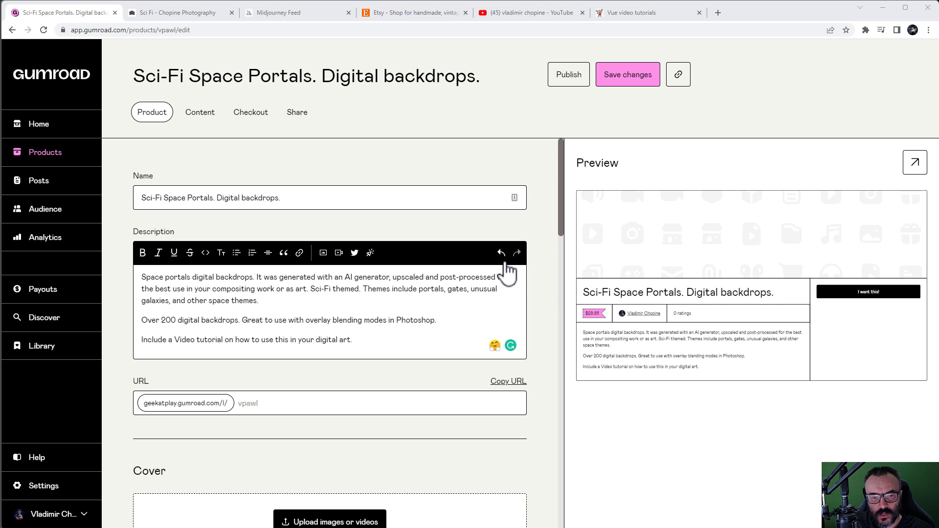
scroll(347, 310, "down", 3)
scroll(248, 308, "down", 2)
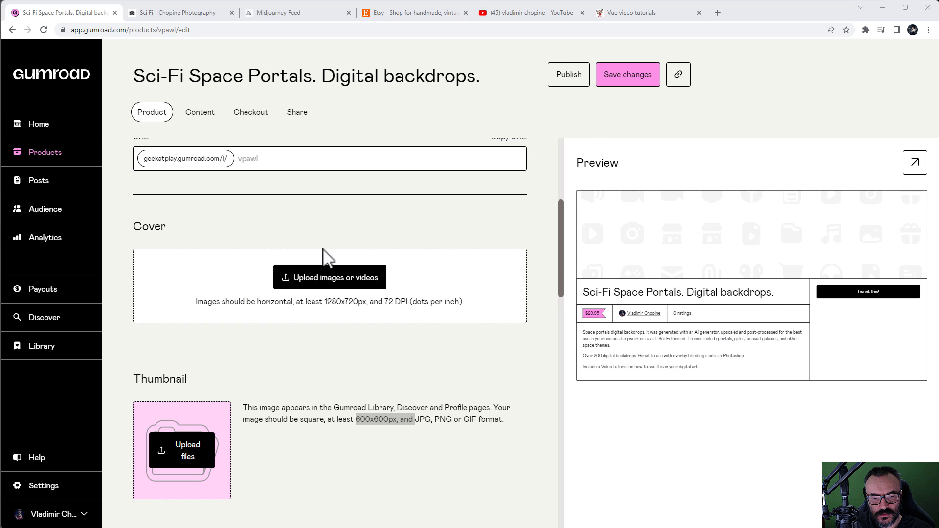
left_click(324, 278)
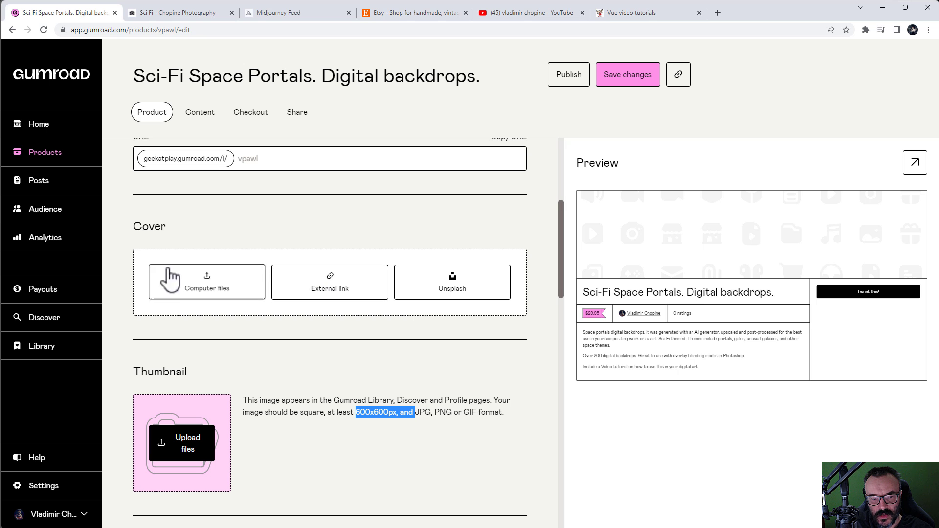
left_click(208, 282)
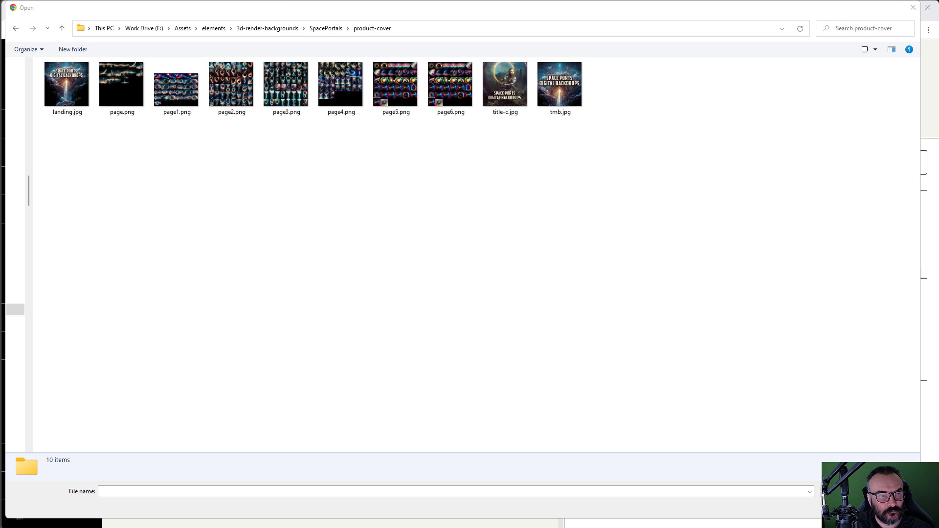
Step: Select landing.jpg, page.png through page5.png and title-c.jpg, and upload all eight as covers
left_click(63, 87)
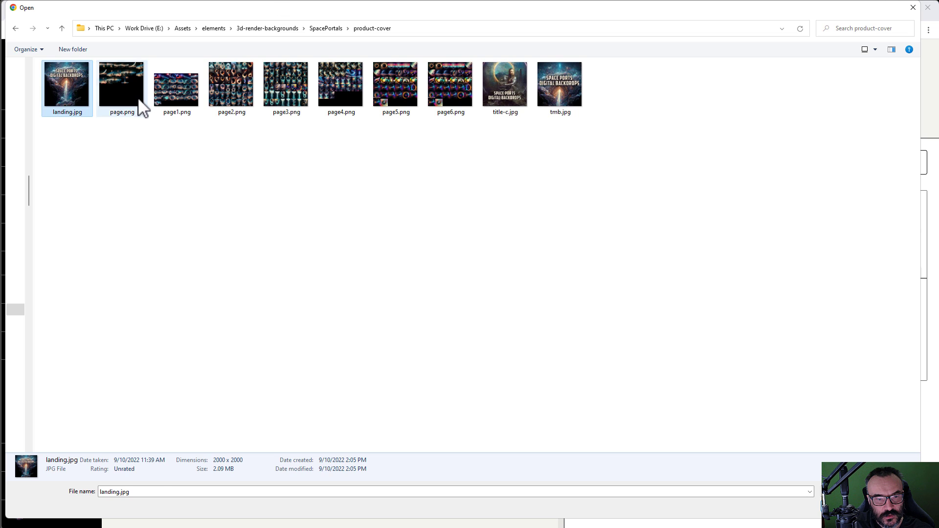
left_click(134, 100, "ctrl")
left_click(193, 100, "ctrl")
left_click(247, 97, "ctrl")
left_click(286, 90, "ctrl")
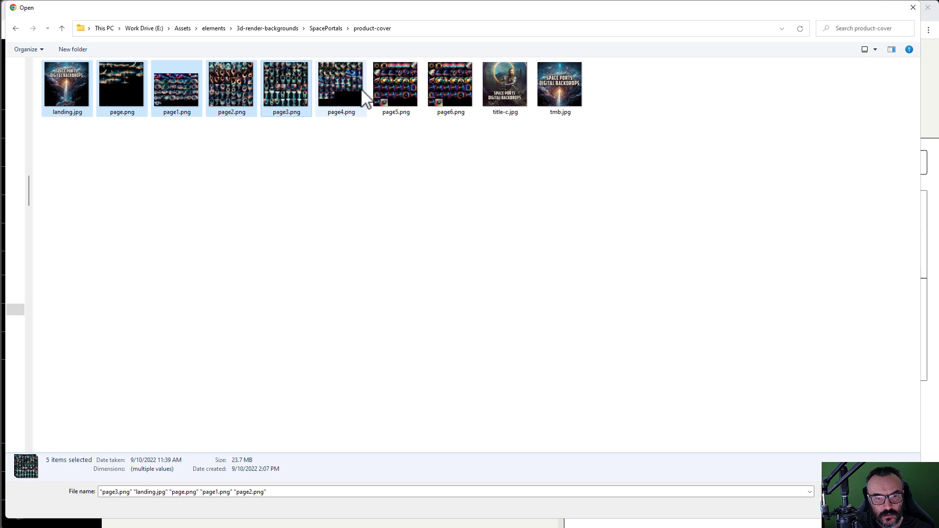
left_click(343, 83, "ctrl")
left_click(374, 71, "ctrl")
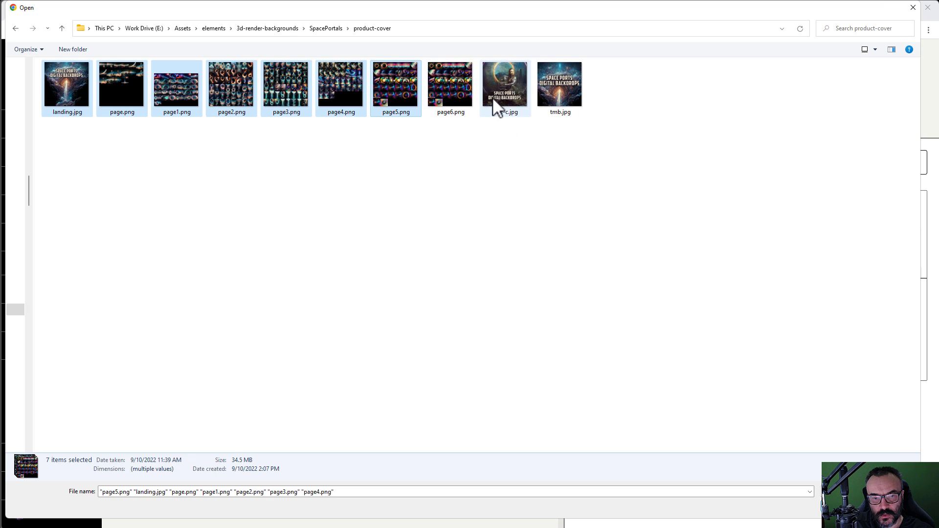
left_click(511, 105, "ctrl")
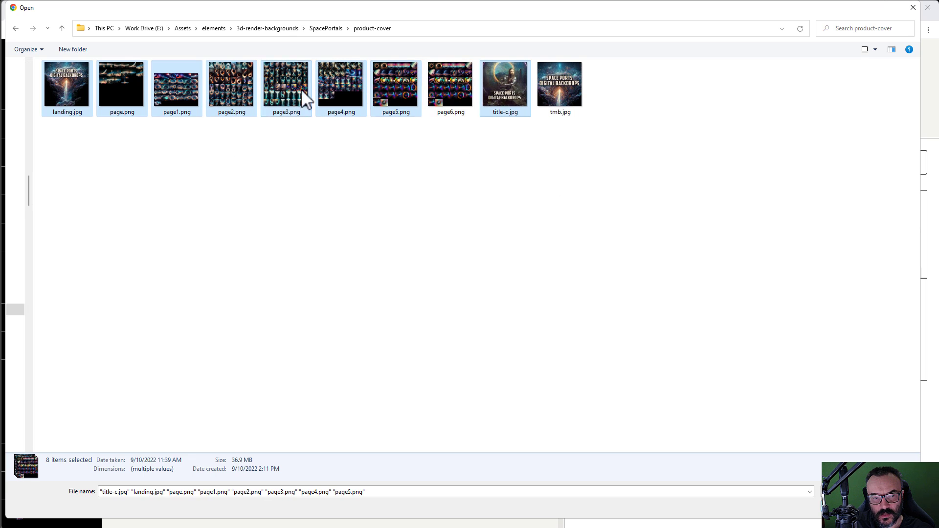
left_click(844, 506)
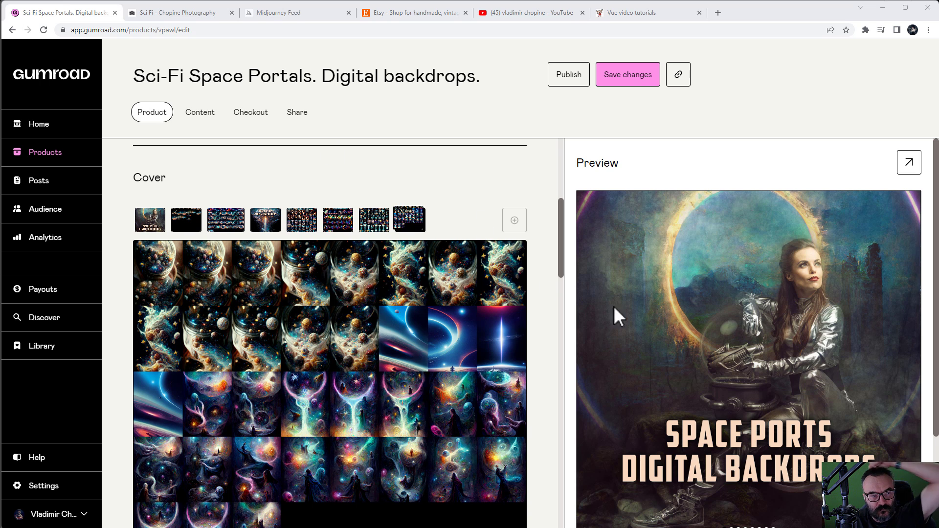
Step: Drag the landing cover to first place, then shift later thumbnails into the fifth and sixth positions
mouse_move(132, 222)
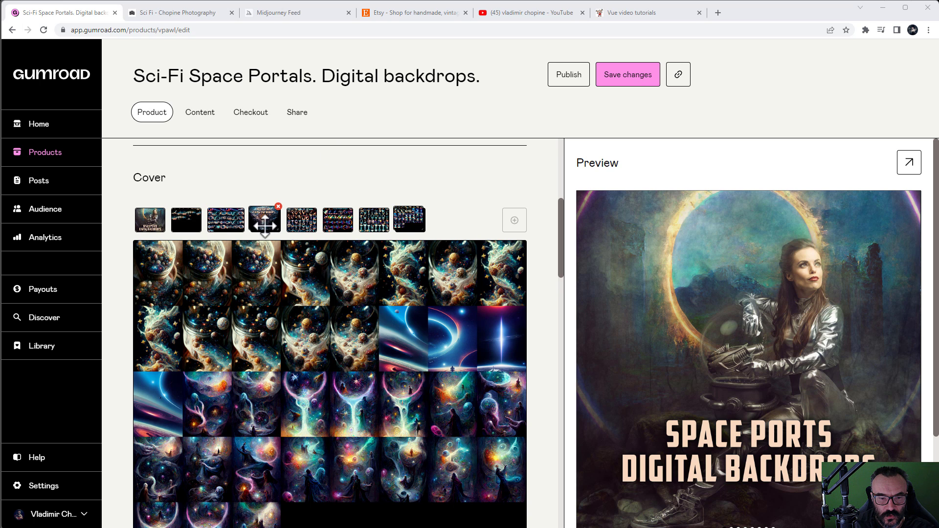
left_click_drag(263, 225, 157, 228)
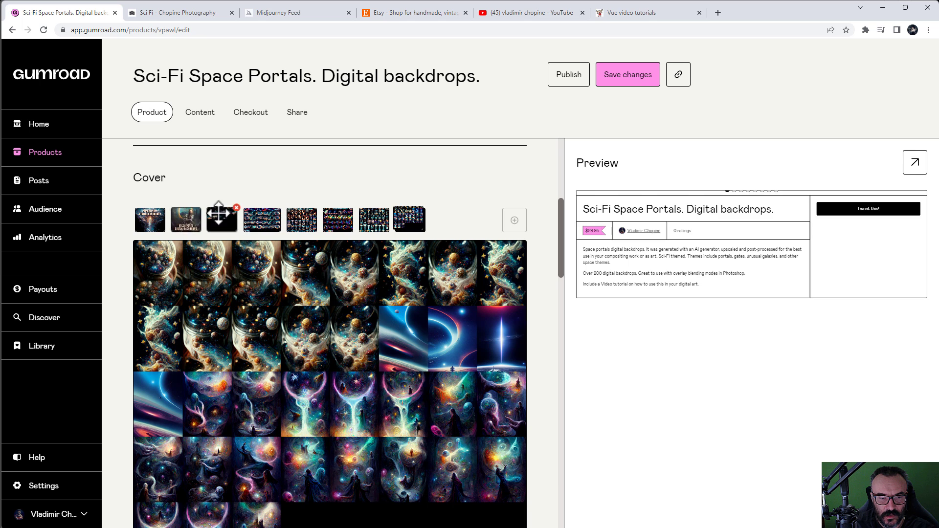
left_click_drag(376, 222, 286, 225)
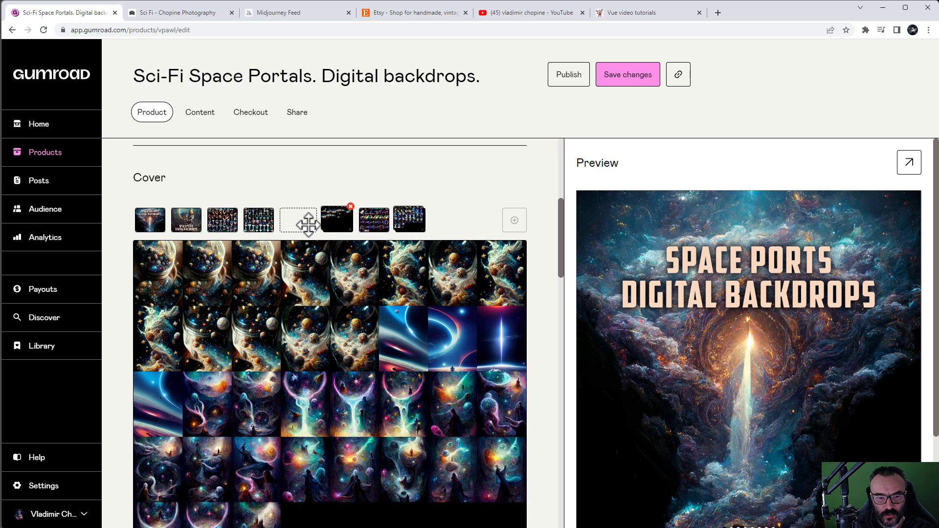
left_click_drag(409, 220, 361, 228)
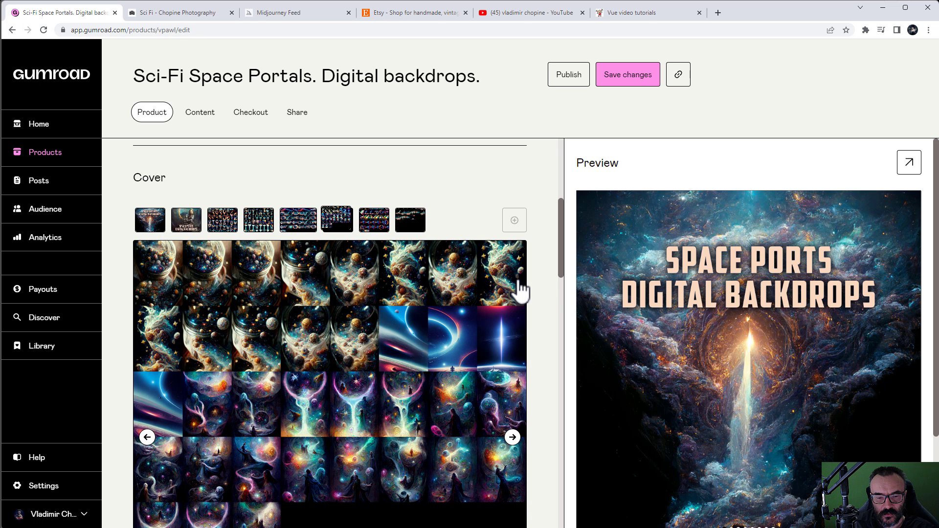
Step: Upload the square Space Ports Digital Backdrops image as the product thumbnail and save changes
scroll(521, 288, "down", 3)
scroll(524, 283, "down", 5)
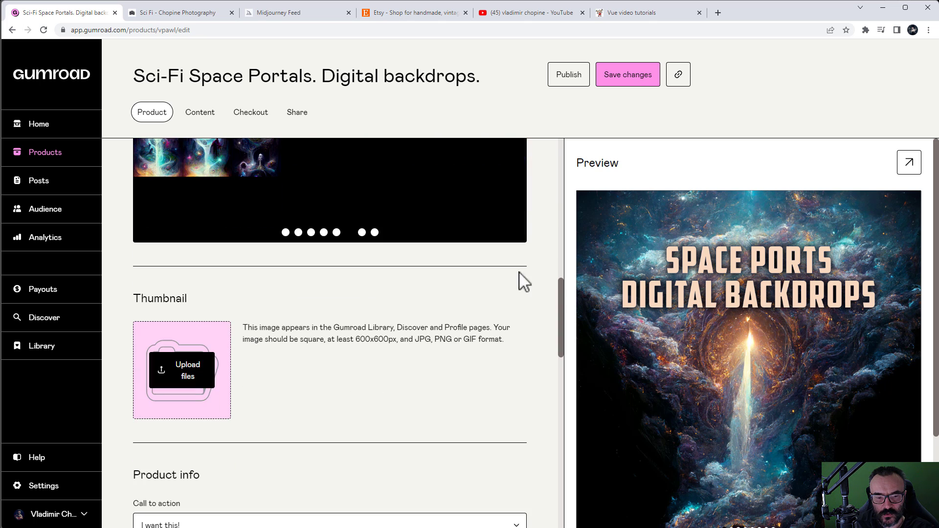
left_click(208, 366)
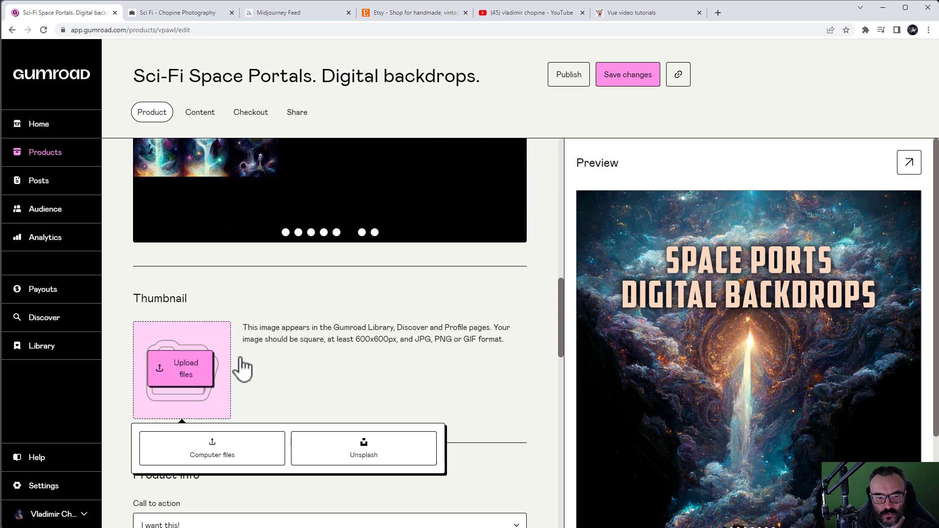
left_click(216, 457)
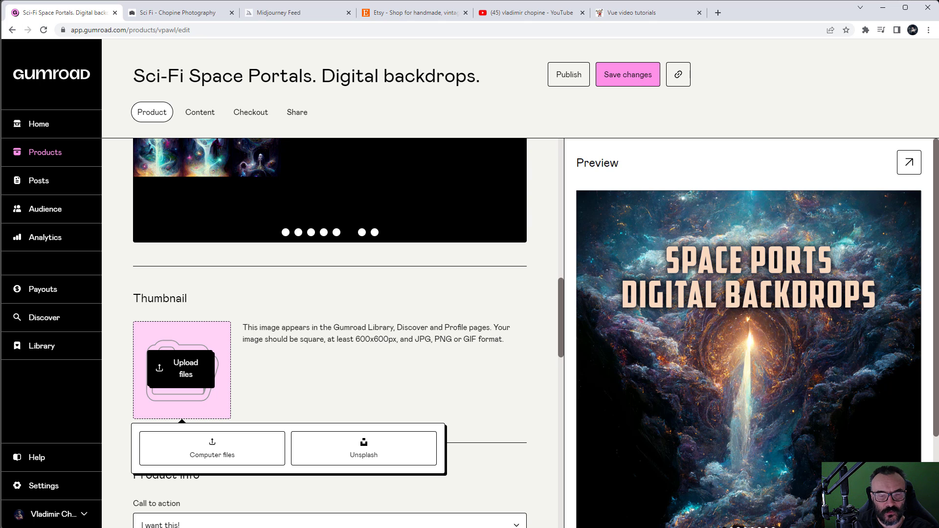
left_click(340, 374)
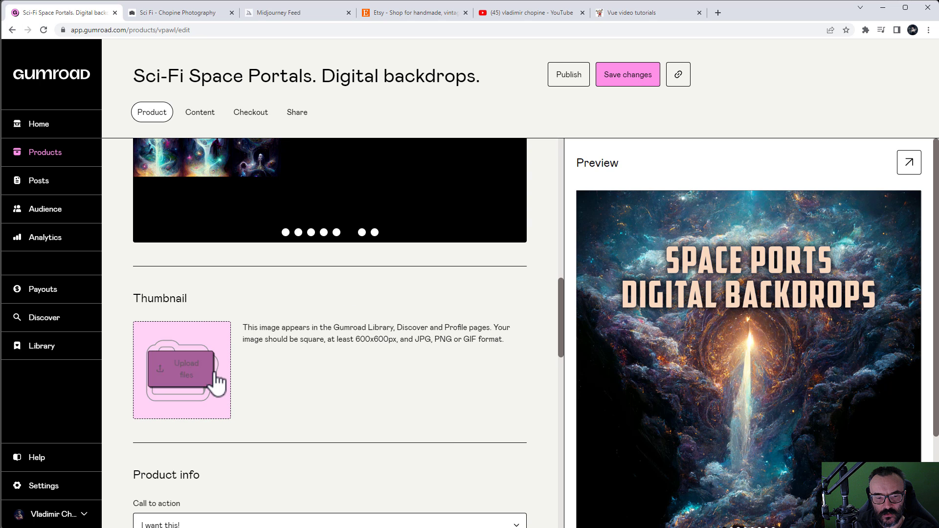
left_click(197, 370)
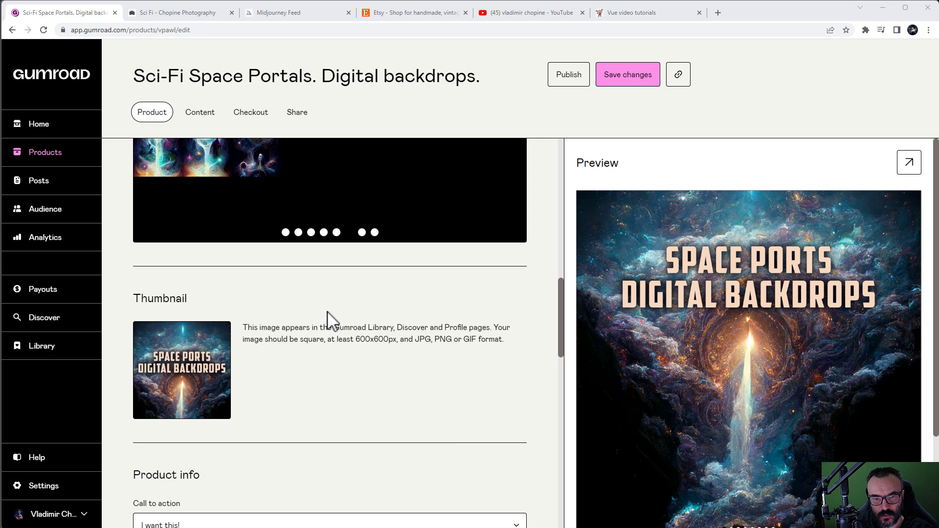
left_click(632, 79)
left_click(633, 79)
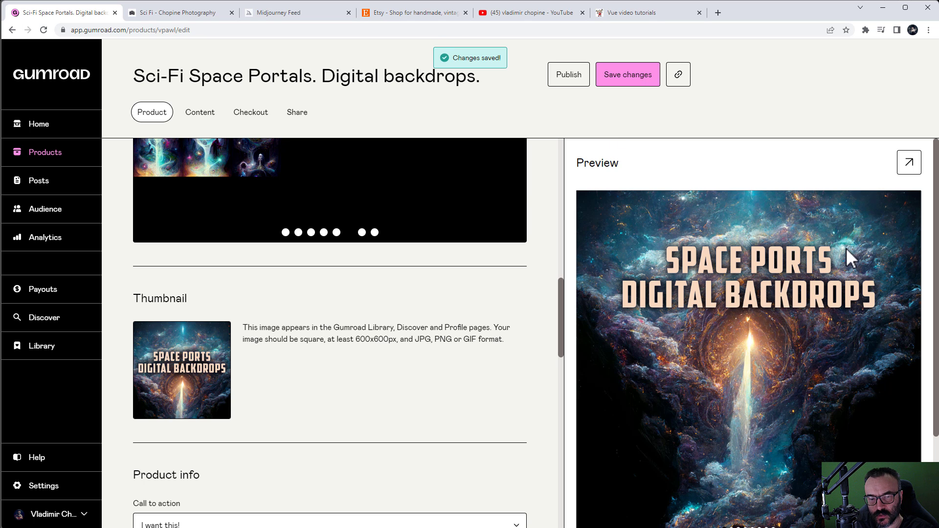
scroll(847, 249, "down", 2)
scroll(385, 327, "up", 5)
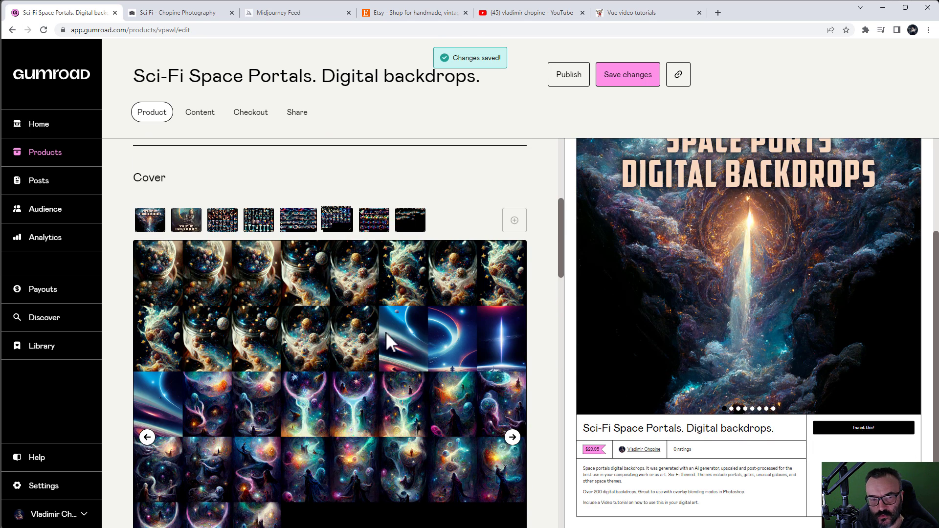
scroll(388, 324, "up", 5)
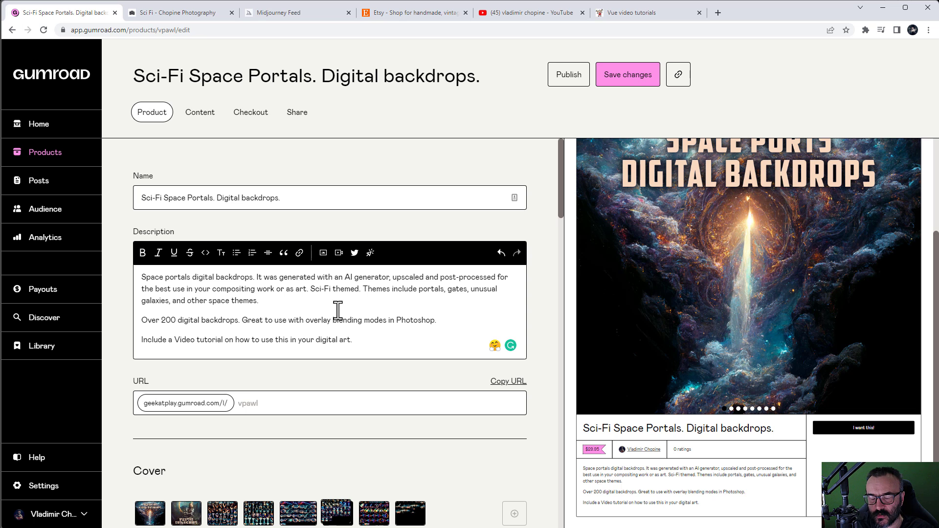
left_click_drag(352, 340, 118, 283)
left_click(274, 320)
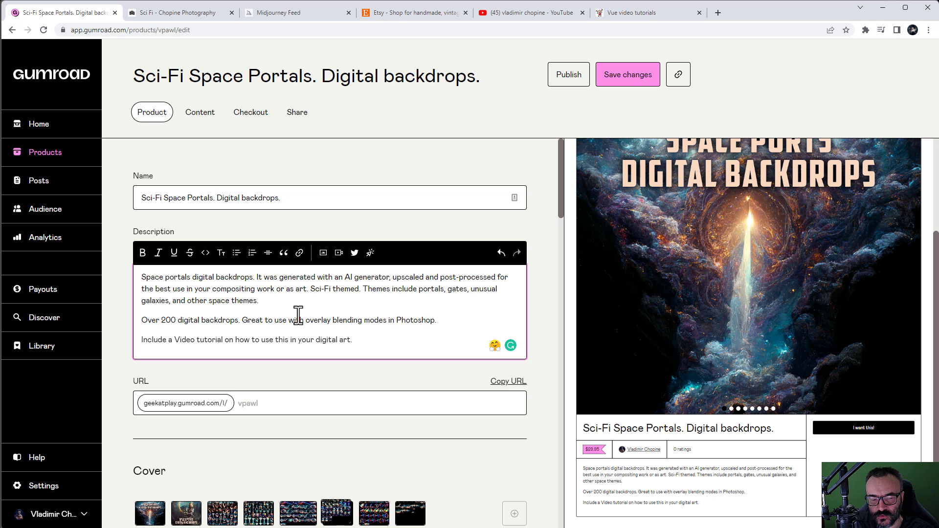
scroll(360, 321, "down", 3)
scroll(421, 351, "down", 4)
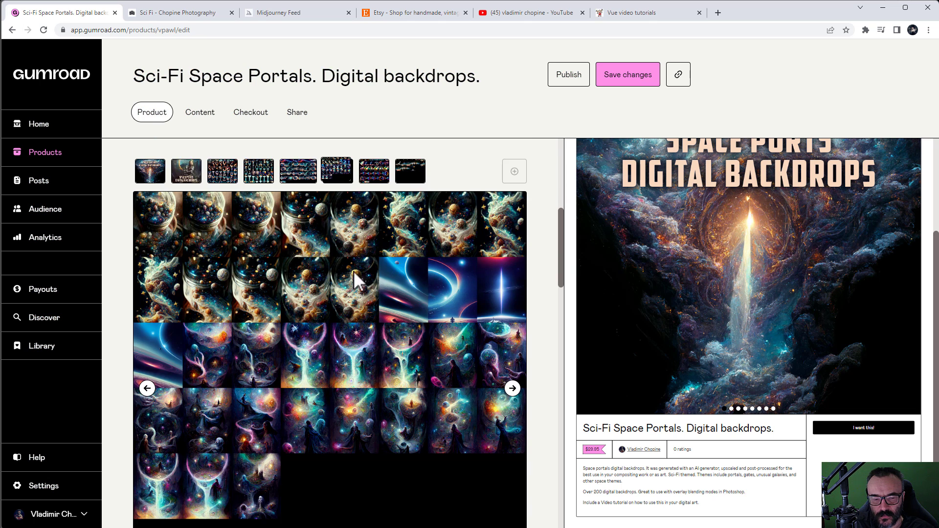
scroll(338, 298, "down", 3)
scroll(382, 288, "up", 1)
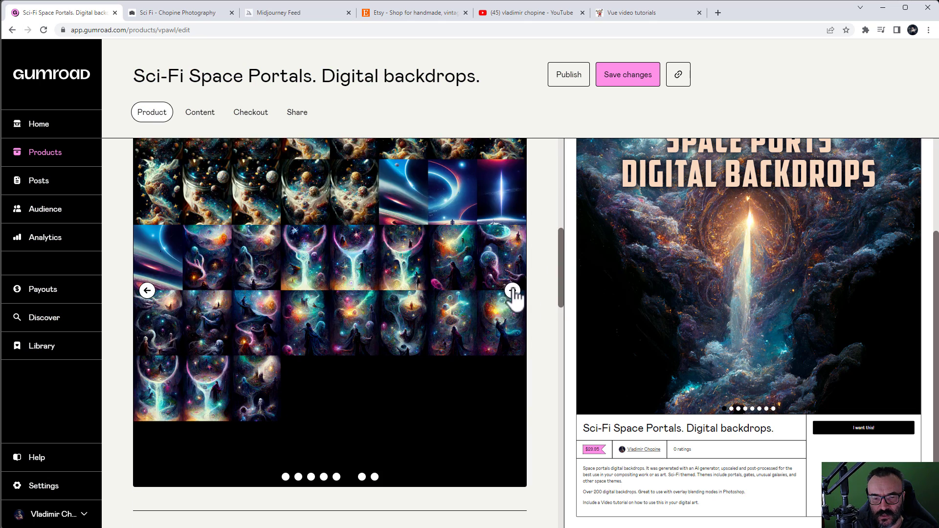
left_click(513, 292)
left_click(516, 293)
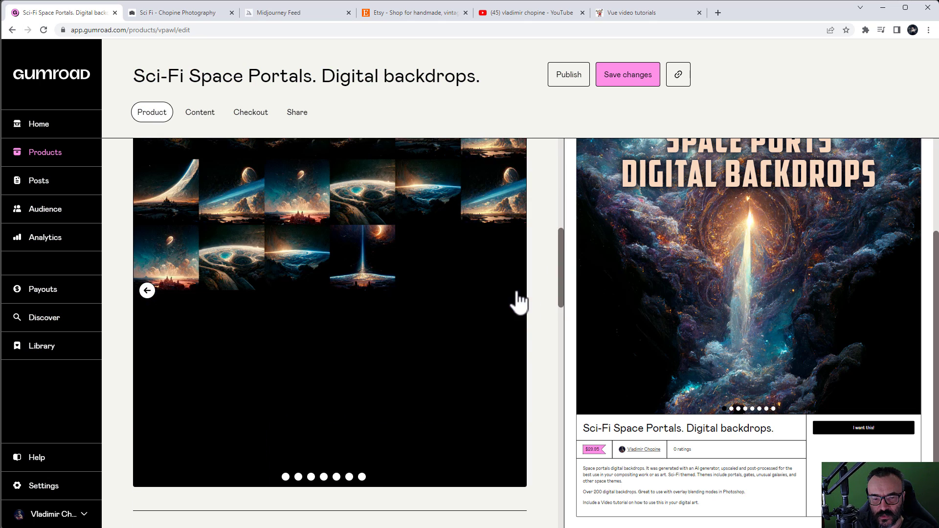
left_click(148, 291)
left_click(147, 291)
left_click(147, 290)
left_click(147, 290)
left_click(147, 291)
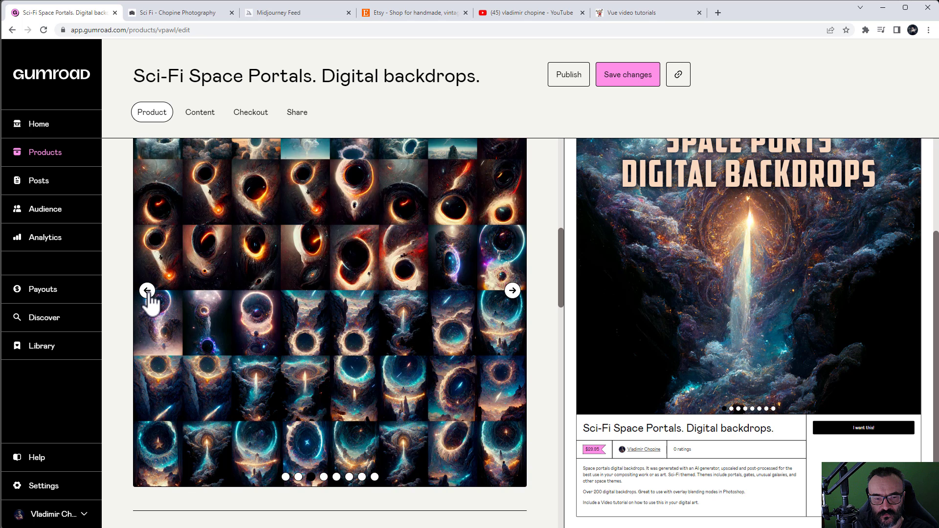
left_click(147, 290)
left_click(147, 290)
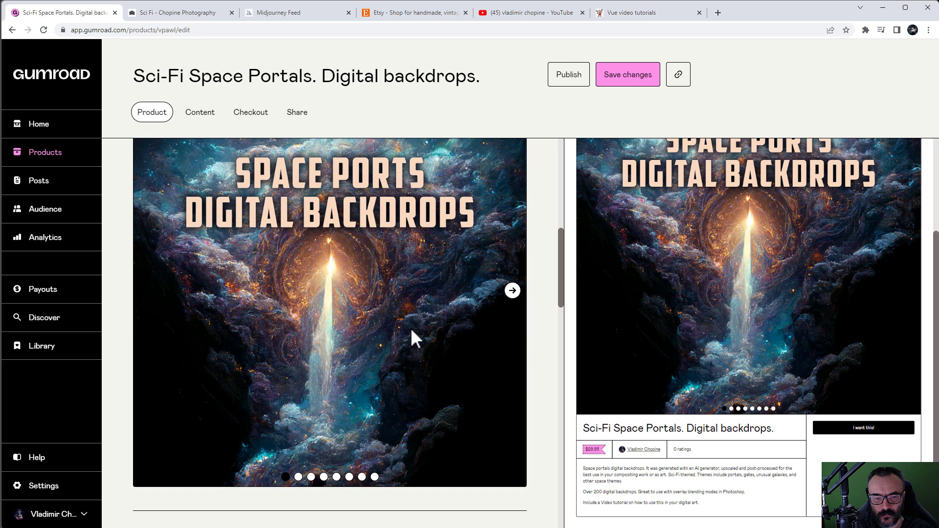
scroll(514, 350, "down", 10)
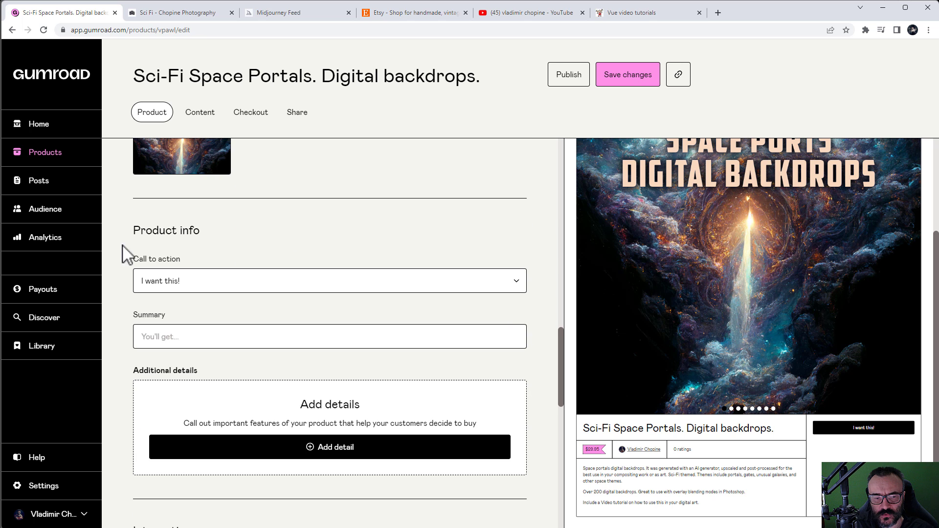
scroll(371, 227, "down", 1)
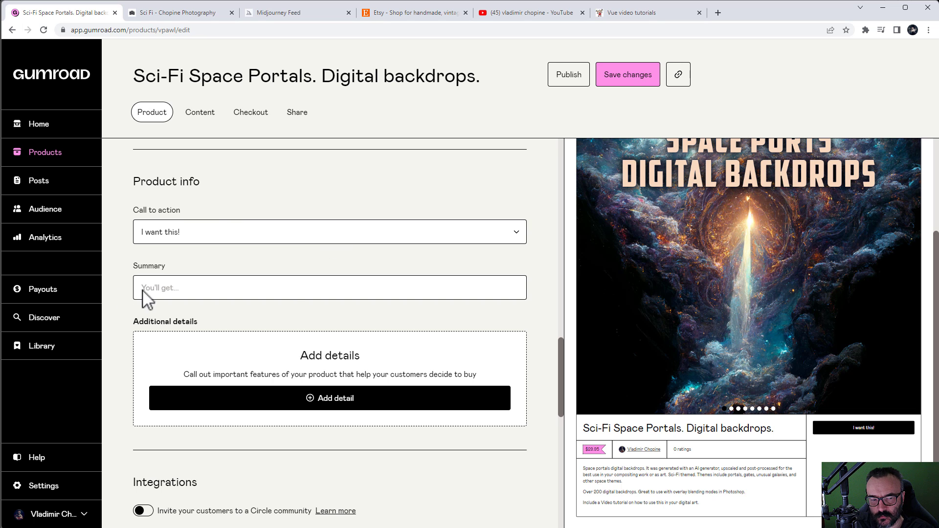
scroll(296, 303, "down", 2)
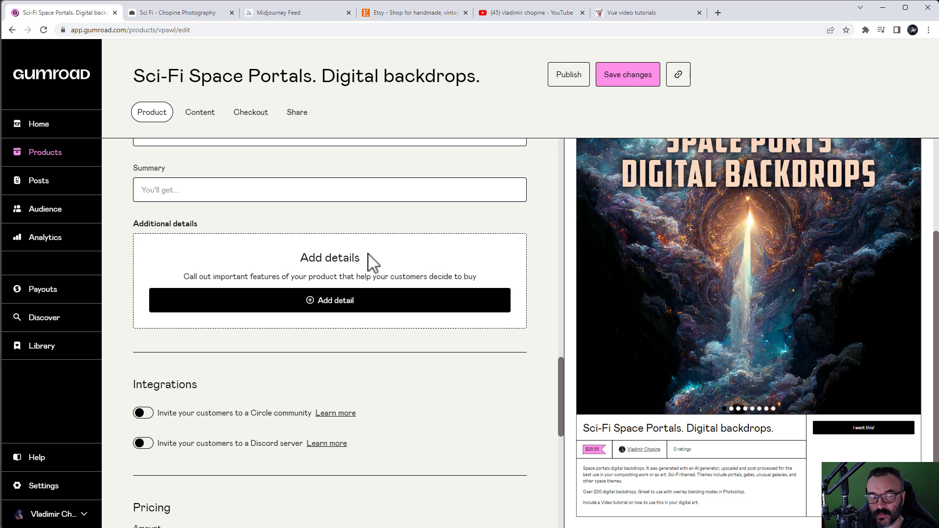
scroll(369, 260, "down", 2)
scroll(268, 335, "down", 2)
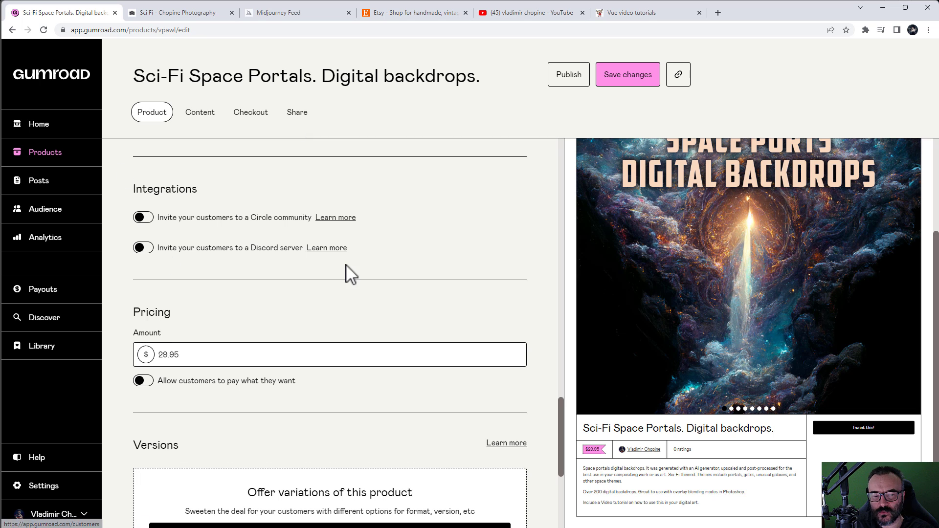
scroll(269, 330, "down", 2)
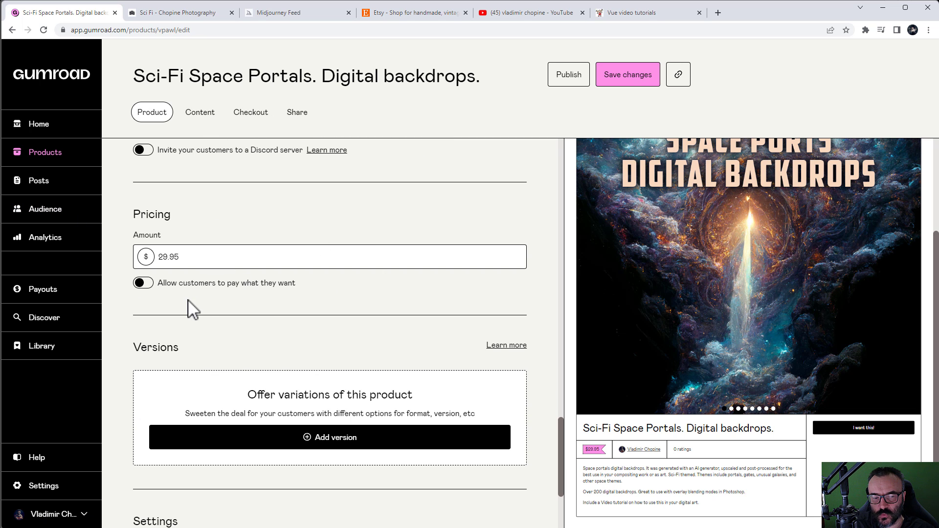
scroll(186, 308, "down", 1)
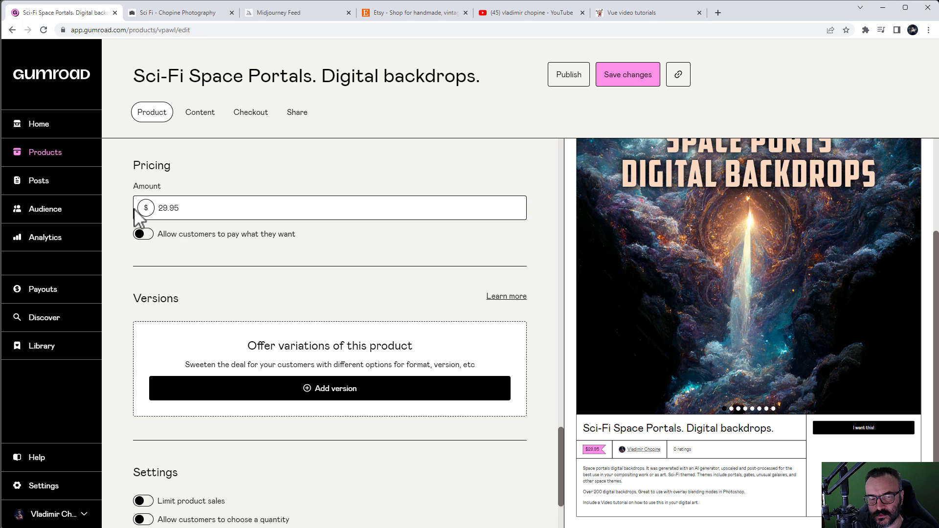
scroll(293, 299, "down", 1)
scroll(348, 287, "down", 1)
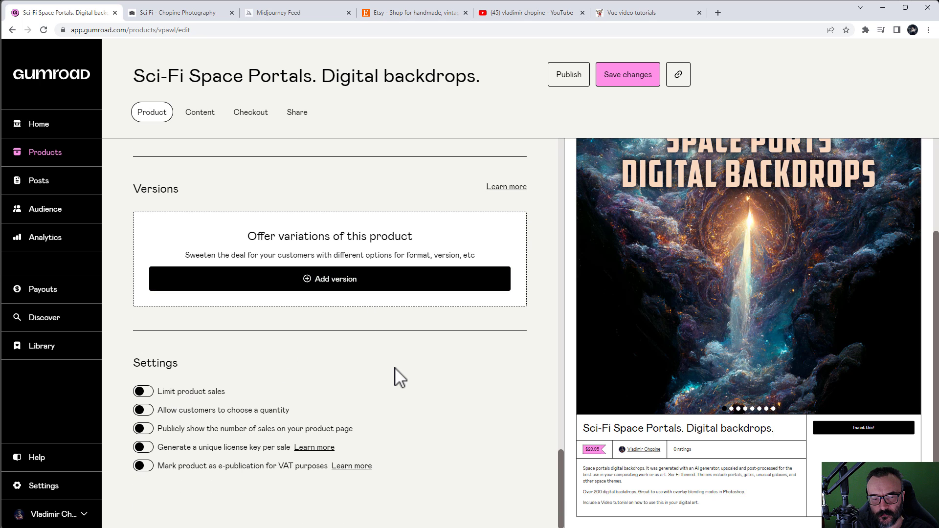
scroll(395, 367, "up", 2)
scroll(394, 368, "down", 2)
scroll(398, 377, "up", 8)
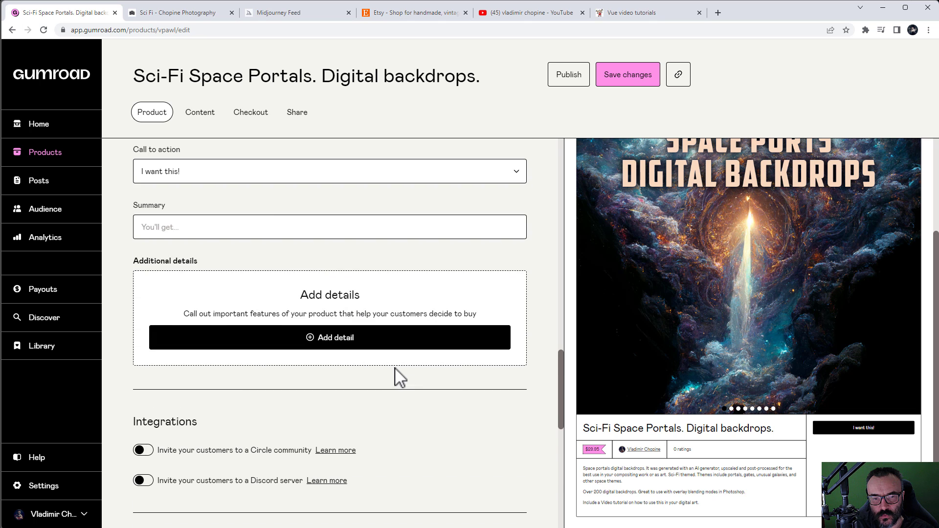
Step: On the Content tab, select every PNG in the upscale folder and upload them as delivery files
left_click(186, 129)
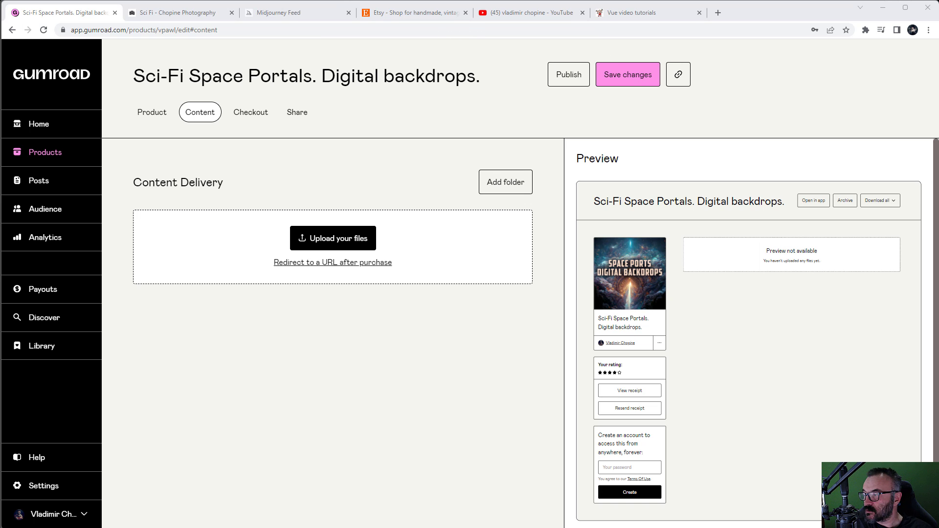
left_click_drag(509, 167, 315, 236)
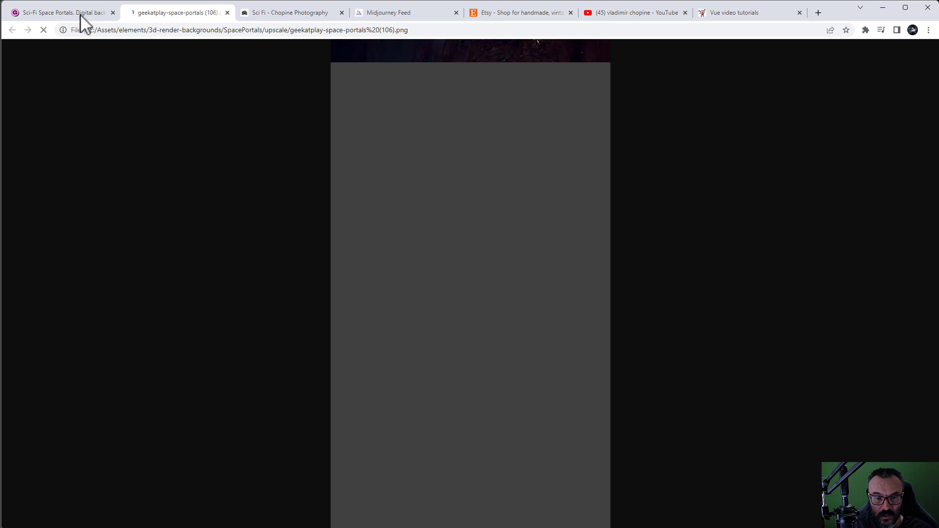
key("ctrl+w")
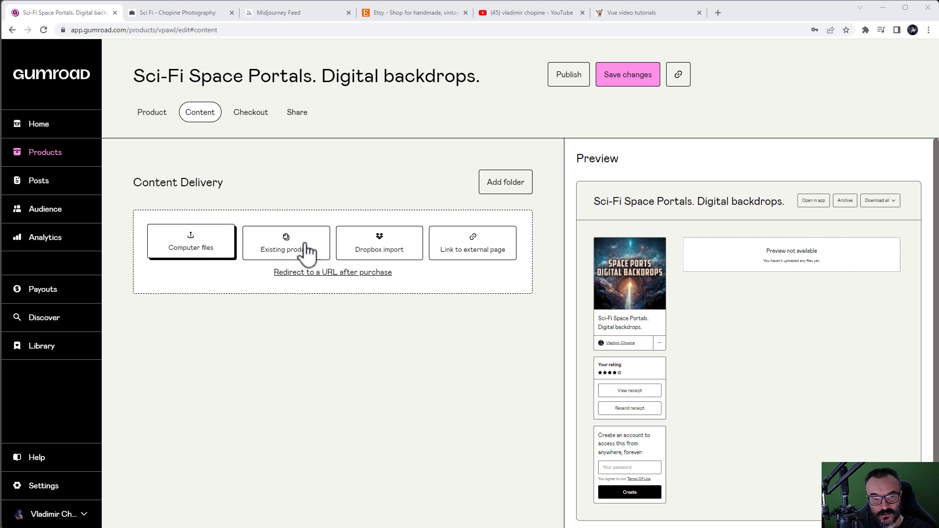
left_click(209, 255)
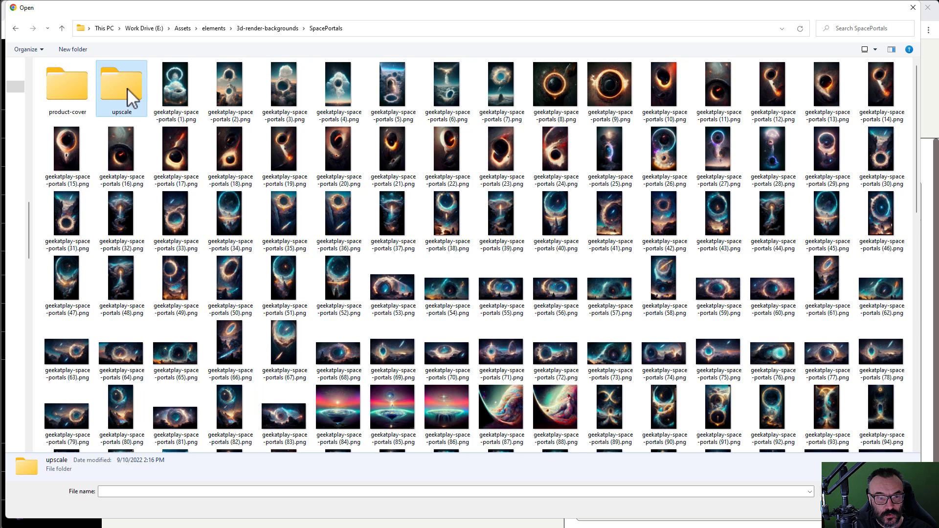
double_click(127, 90)
left_click(283, 160)
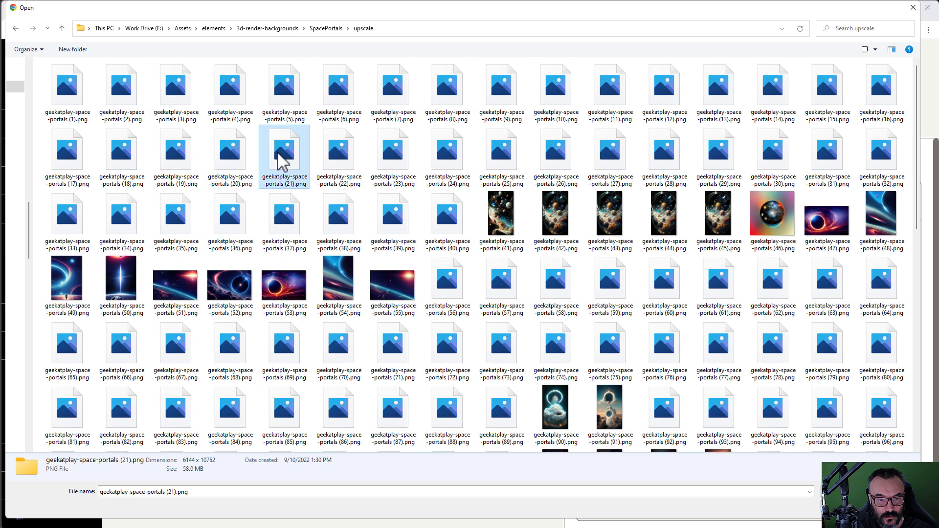
key("ctrl+a")
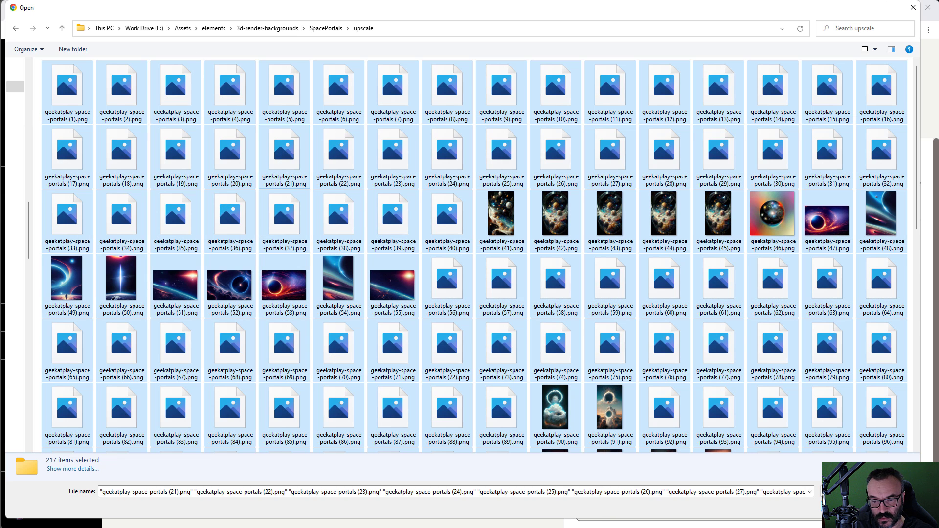
key("Return")
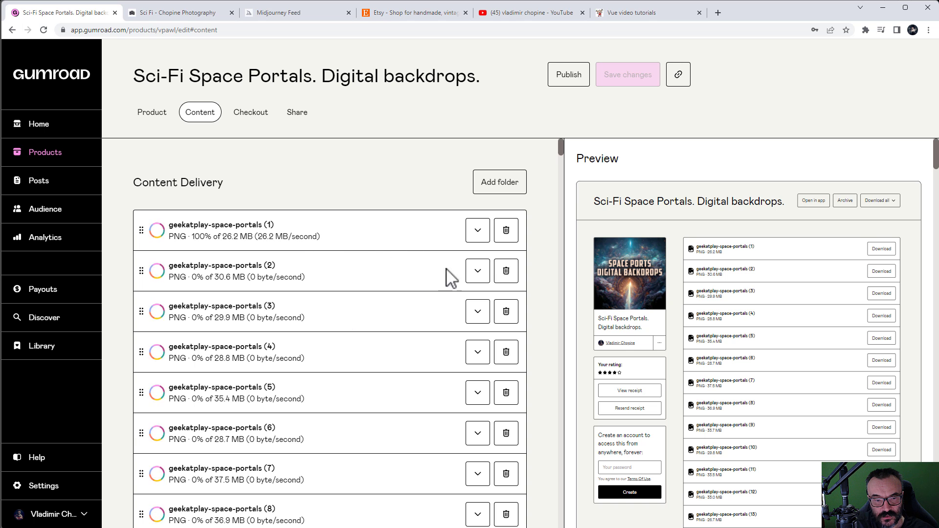
Step: Scroll the Content Delivery list while the space-portal PNG uploads finish
mouse_move(562, 151)
left_mouse_down()
mouse_move(561, 514)
mouse_move(578, 346)
mouse_move(570, 141)
left_mouse_up()
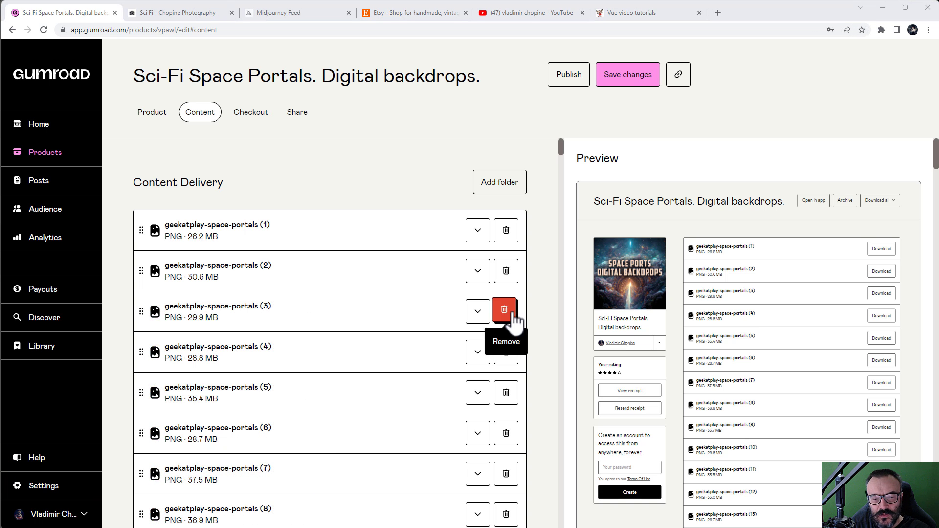
scroll(502, 276, "down", 3)
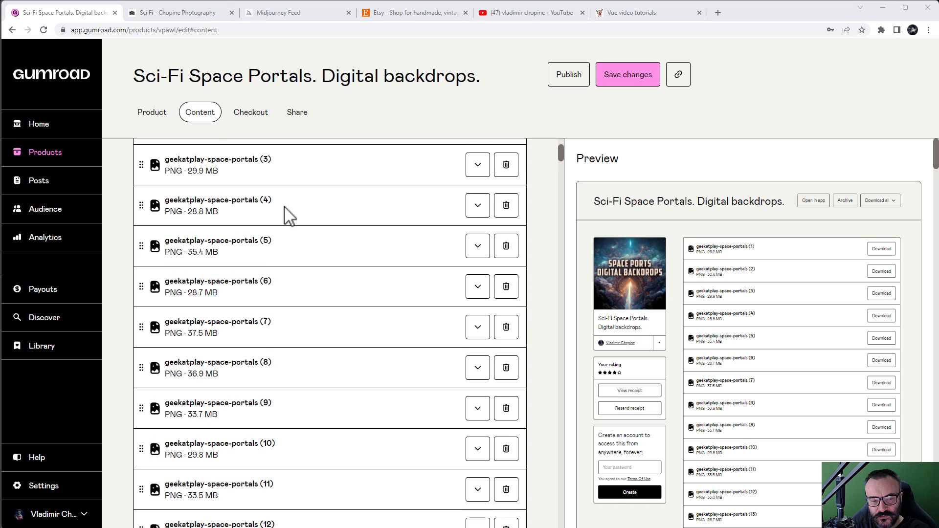
scroll(294, 235, "down", 5)
scroll(304, 256, "down", 3)
scroll(303, 255, "up", 10)
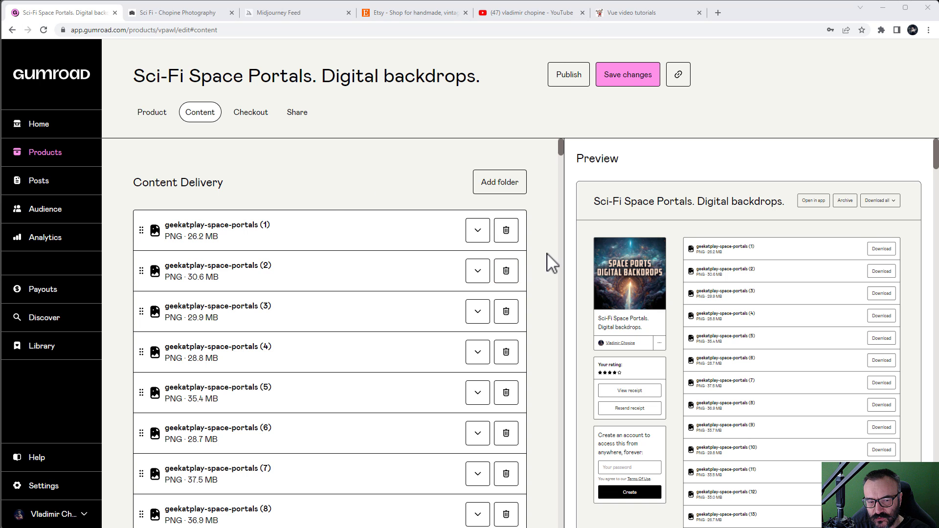
scroll(552, 264, "down", 6)
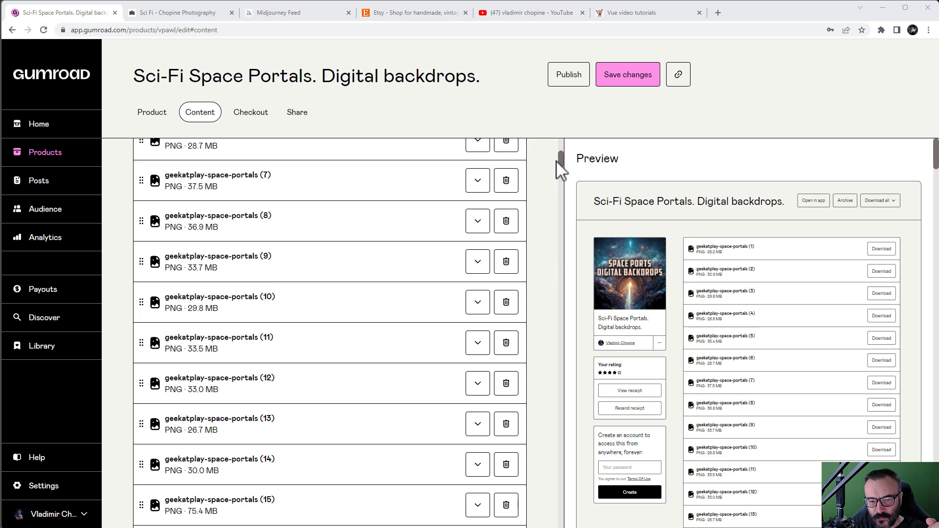
scroll(541, 220, "up", 6)
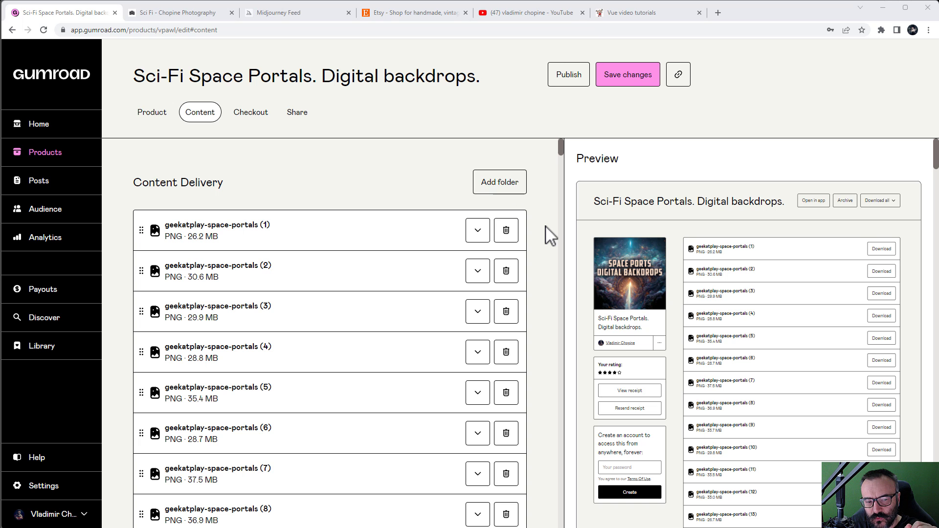
Step: Go back to the product details editor and scroll through it
left_click(152, 114)
scroll(520, 289, "down", 6)
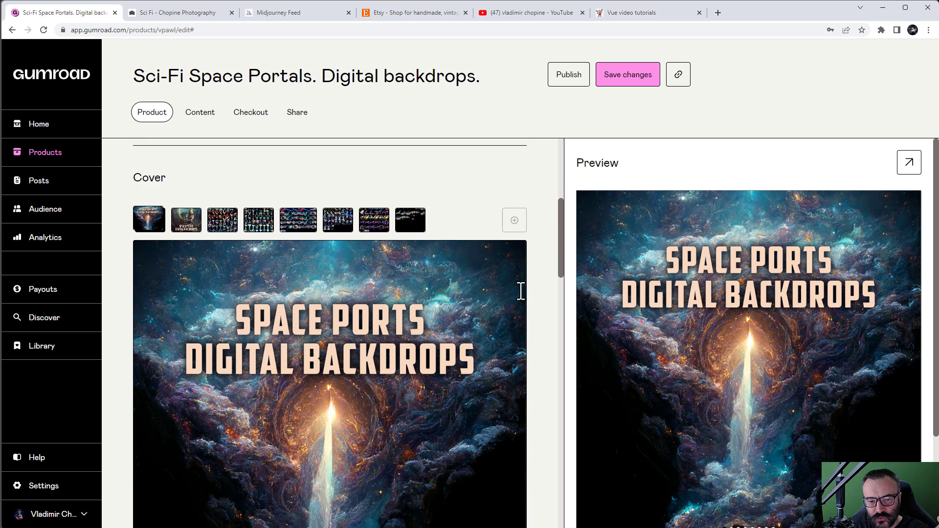
scroll(524, 298, "down", 2)
scroll(450, 264, "down", 5)
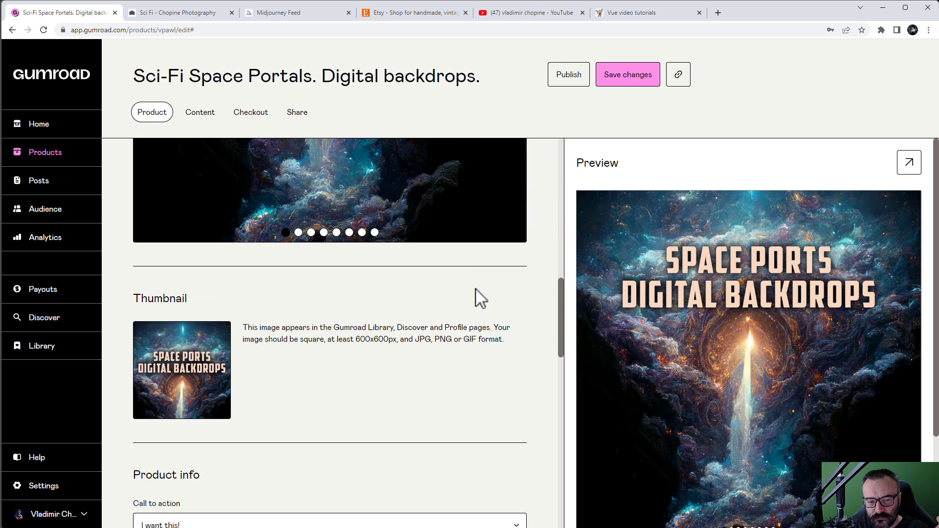
scroll(497, 326, "down", 4)
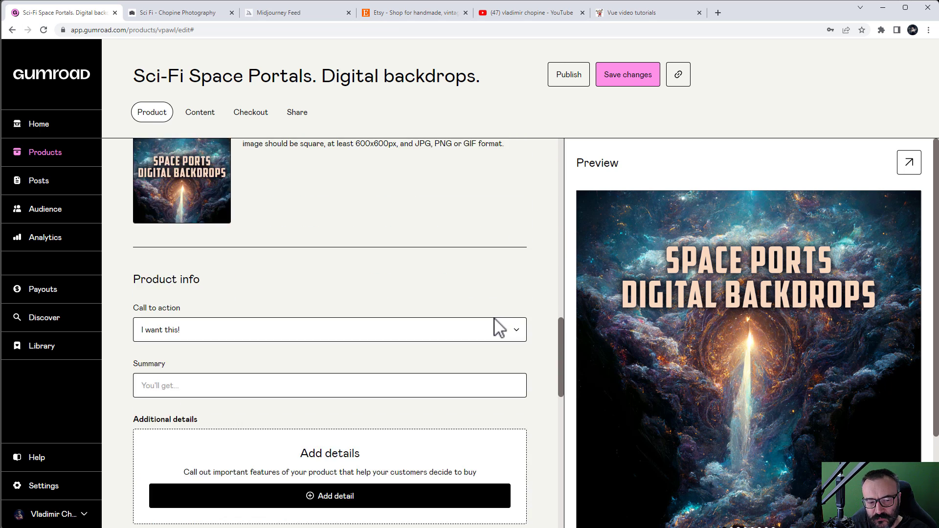
scroll(496, 327, "up", 17)
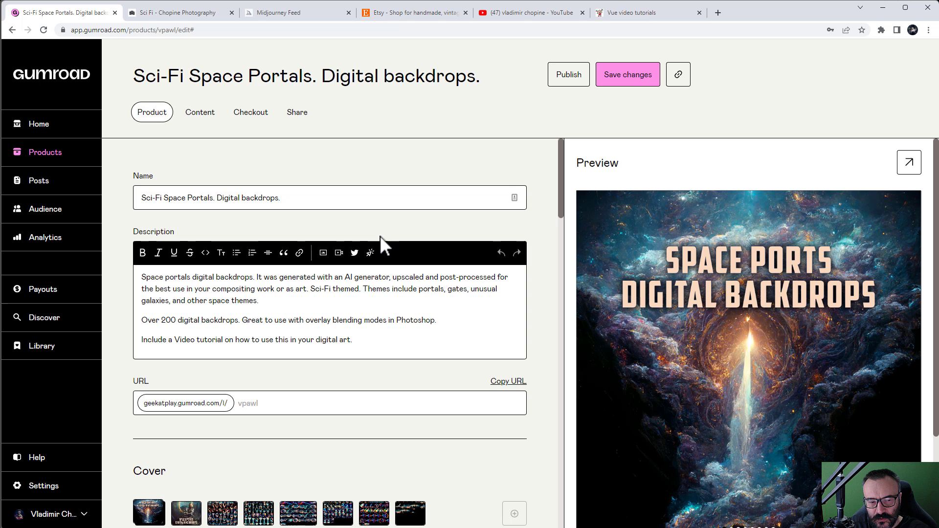
Step: On the Content tab, scroll the file list from geekatplay-space-portals (1) to (217) and back
left_click(193, 114)
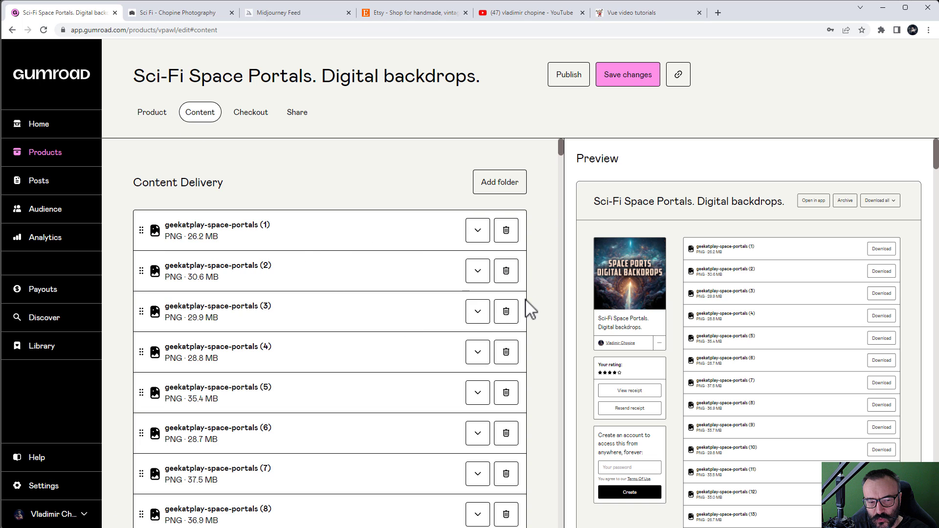
scroll(526, 308, "down", 14)
left_click_drag(557, 179, 547, 382)
left_click(540, 300)
left_click_drag(561, 188, 561, 524)
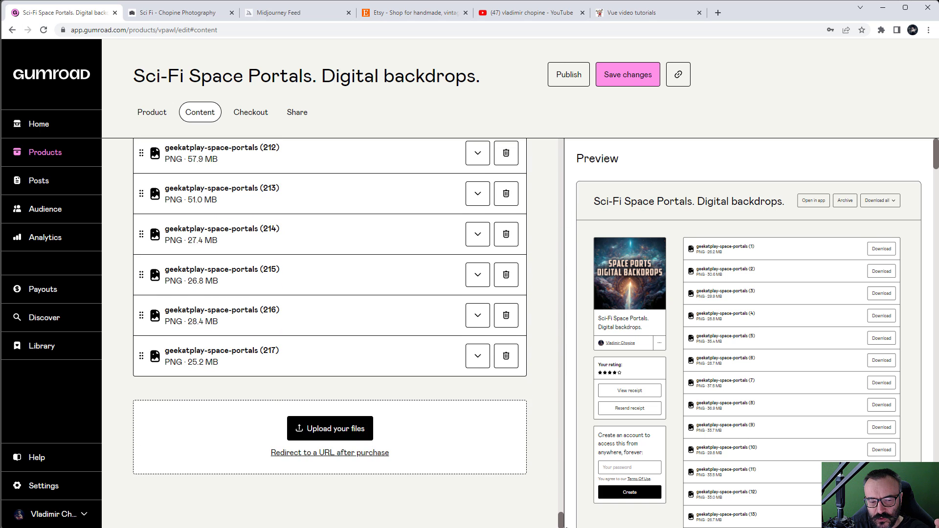
left_click(354, 430)
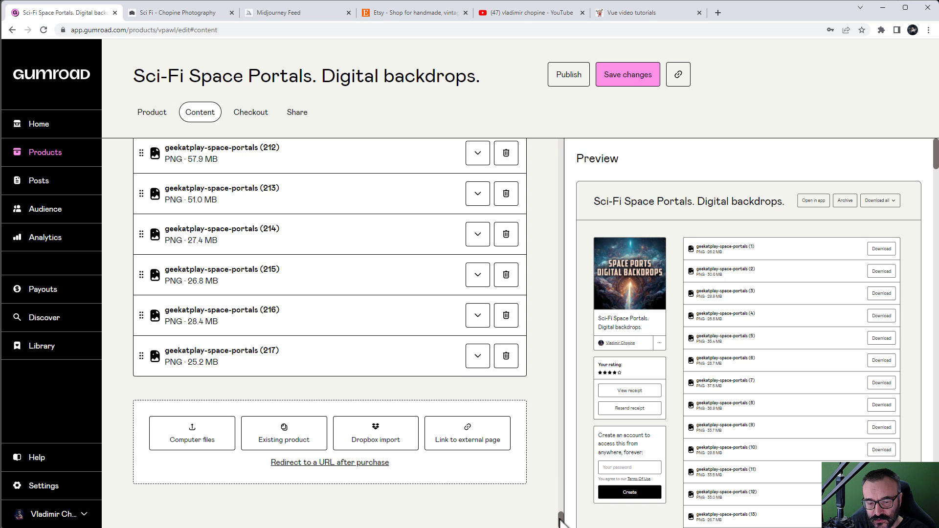
left_click_drag(561, 521, 557, 140)
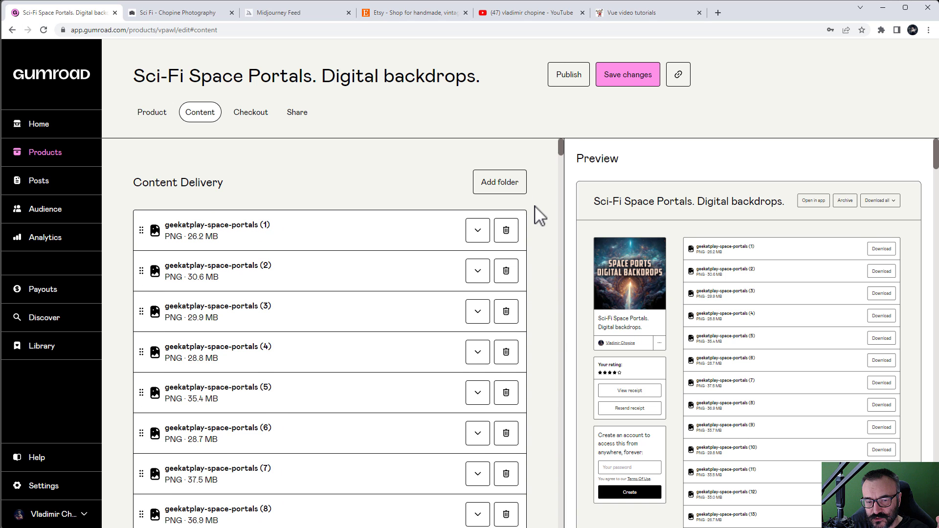
Step: Show the Checkout tab with the four discount codes at 80%, 100%, 100% and 50% off
left_click(266, 117)
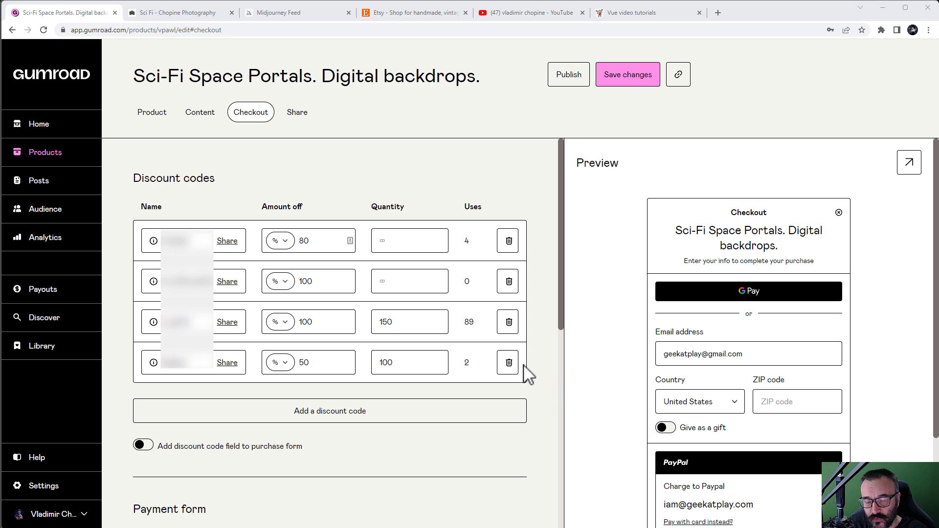
left_click(263, 421)
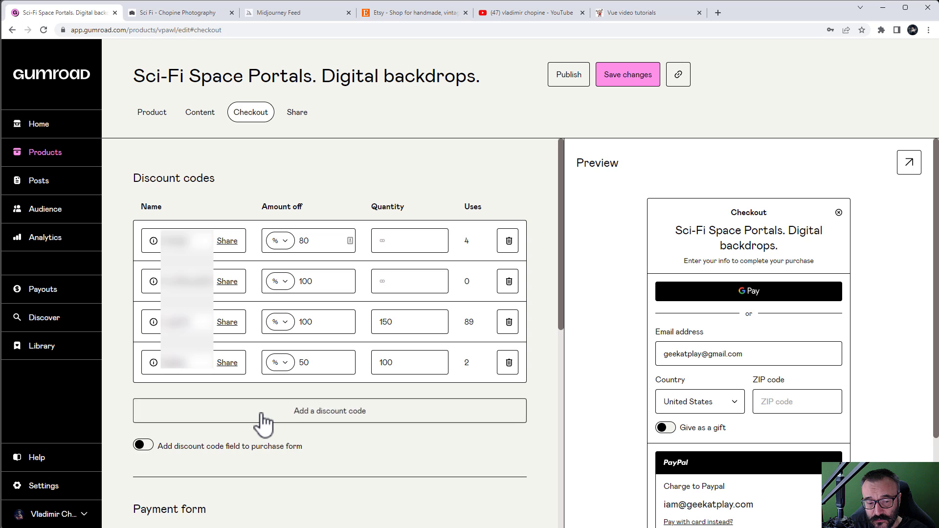
left_click_drag(189, 403, 115, 409)
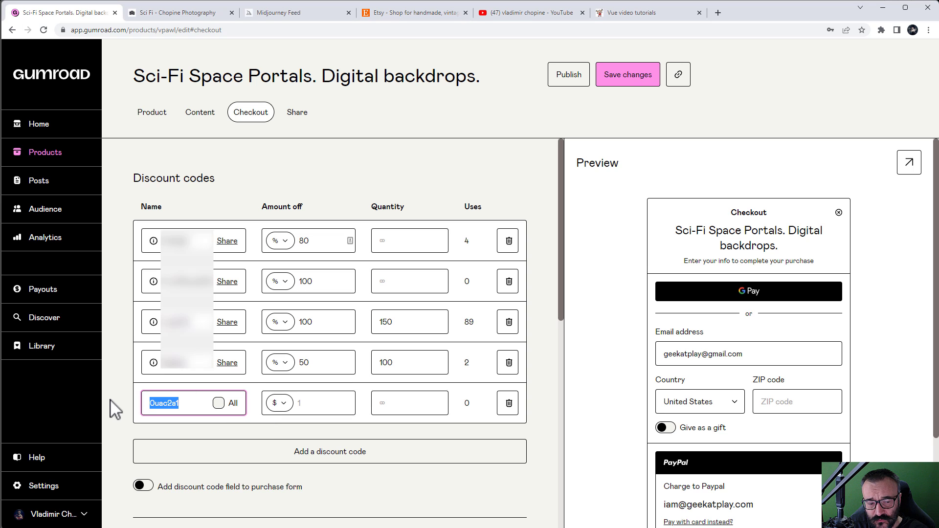
type("Free")
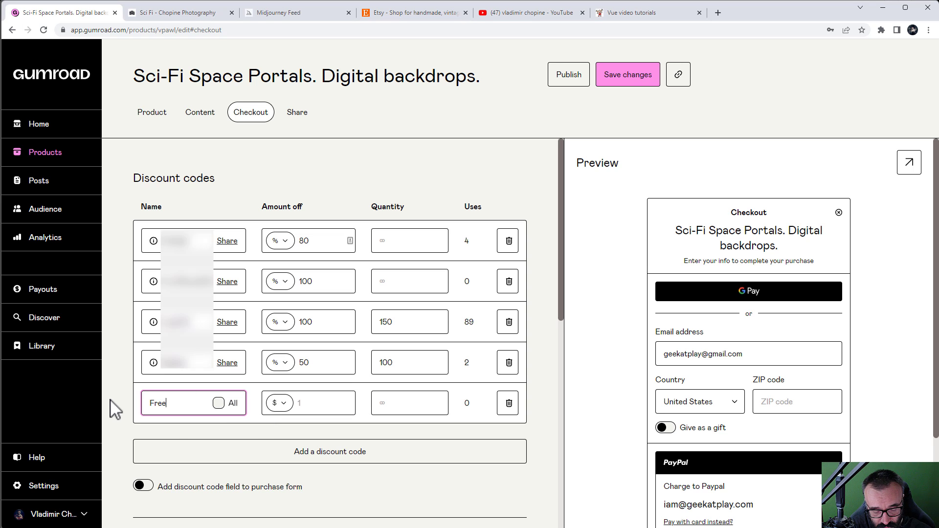
type("4All")
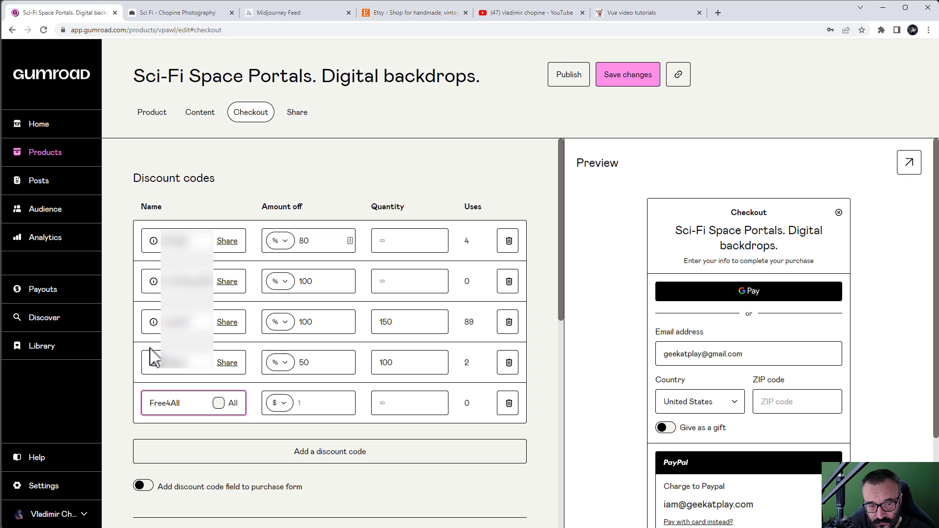
left_click(279, 403)
left_click(271, 425)
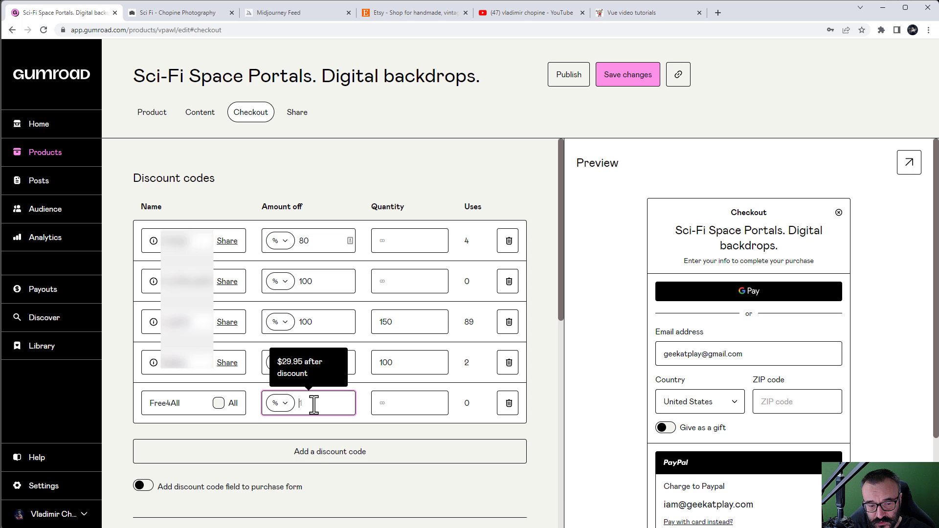
type("100")
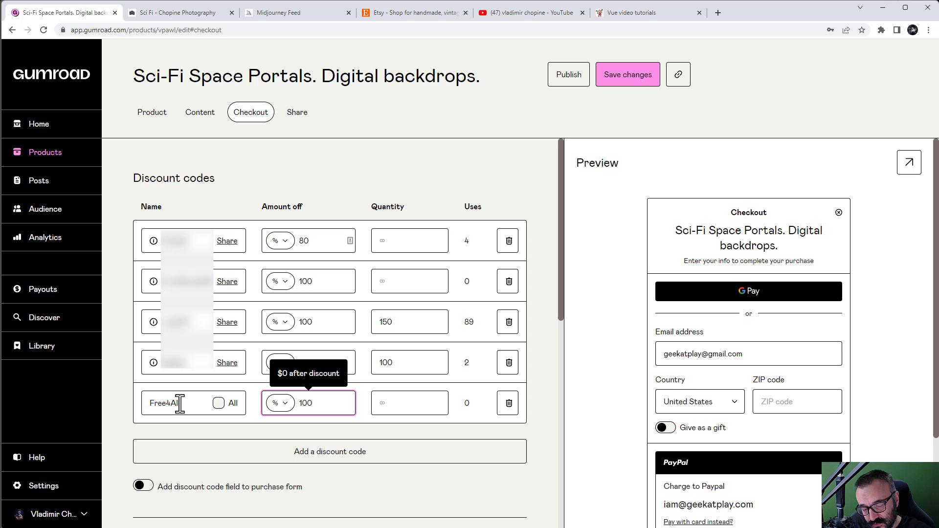
left_click(405, 404)
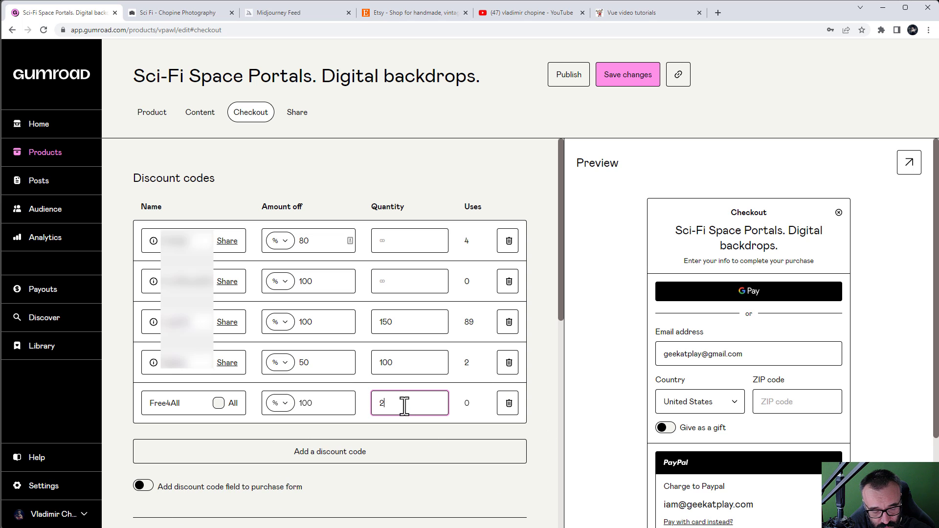
type("25")
left_click(470, 429)
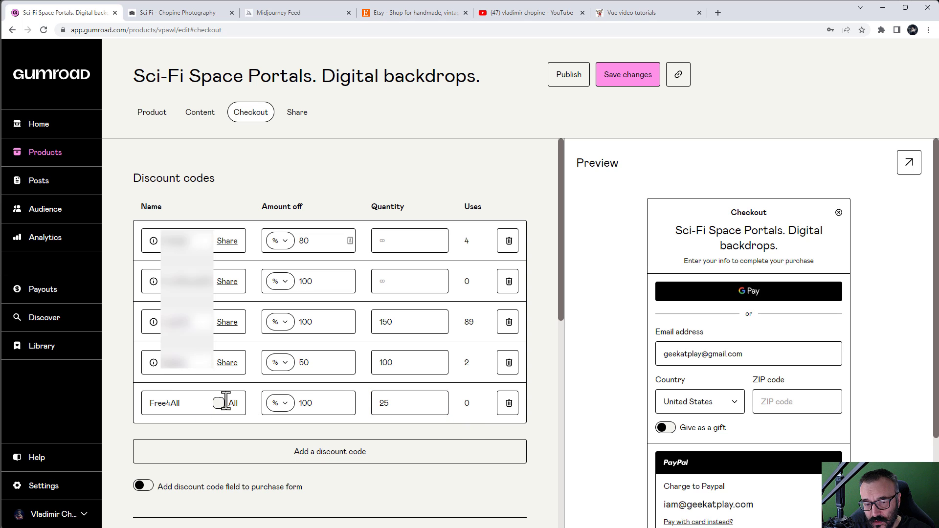
left_click_drag(393, 405, 381, 403)
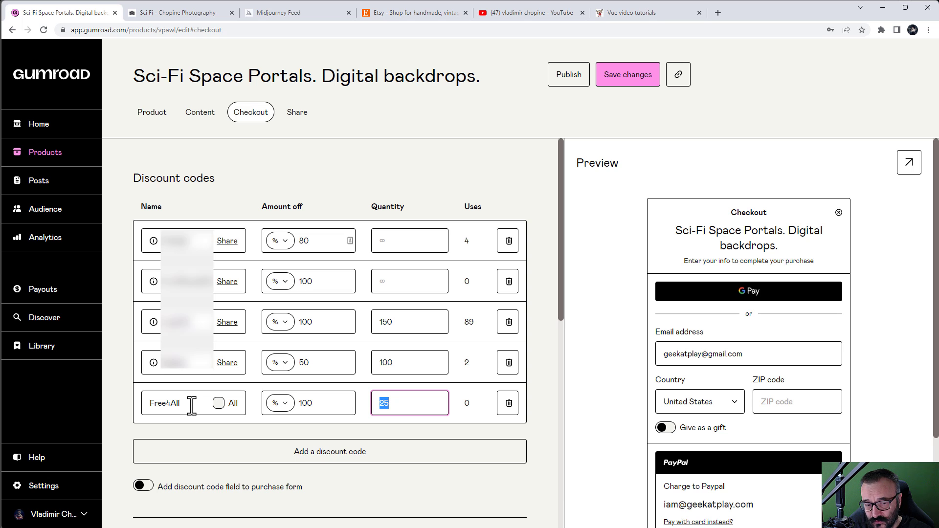
left_click(401, 397)
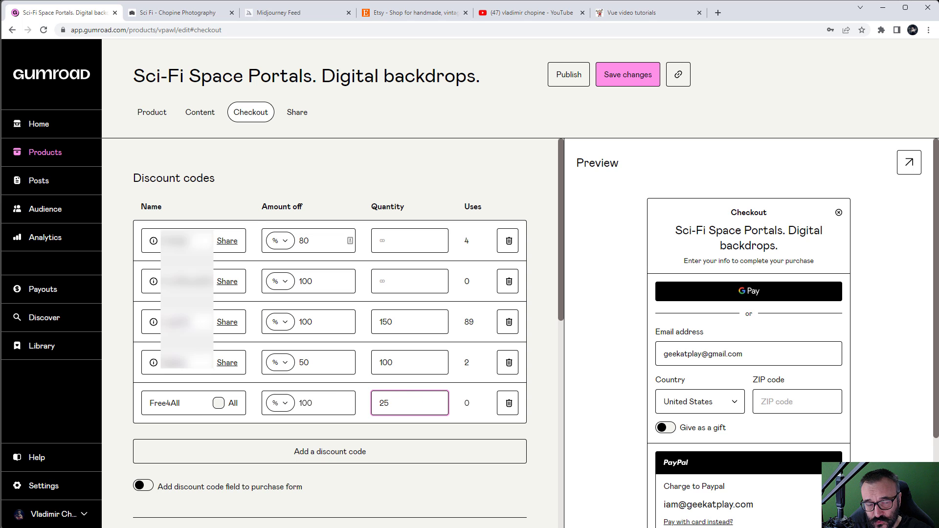
left_click_drag(429, 405, 332, 386)
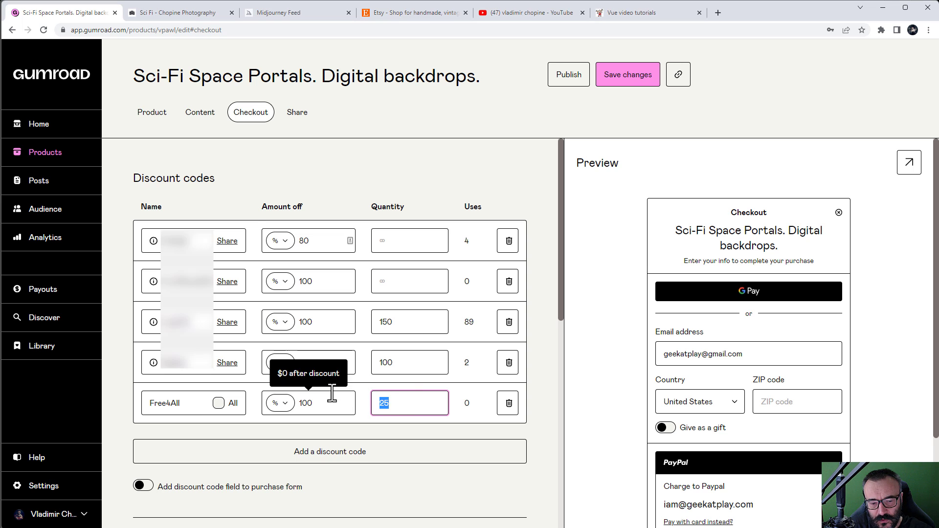
type("521")
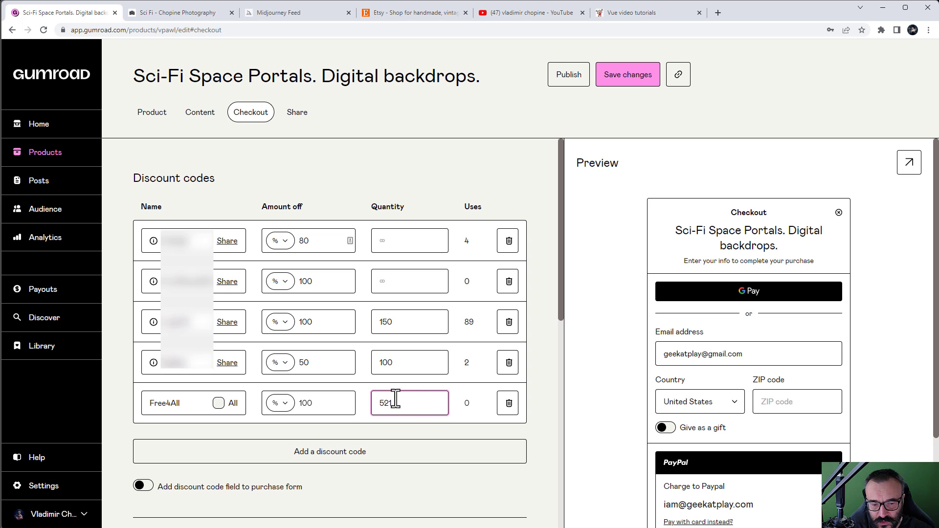
left_click_drag(409, 407, 357, 411)
left_click(424, 404)
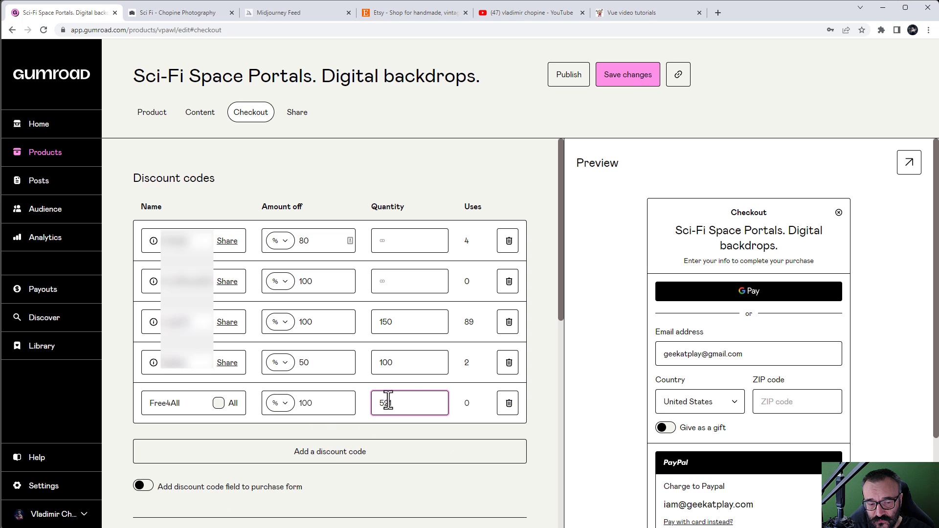
left_click(146, 487)
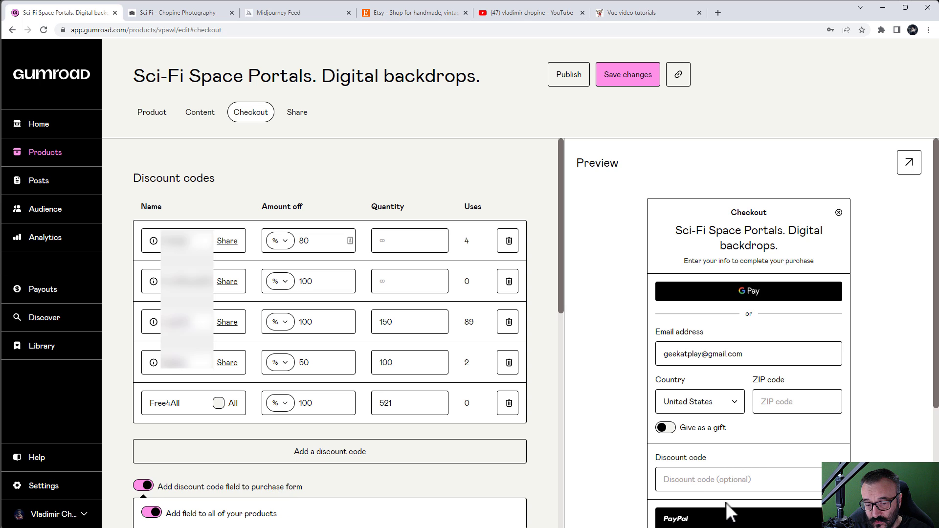
left_click(144, 486)
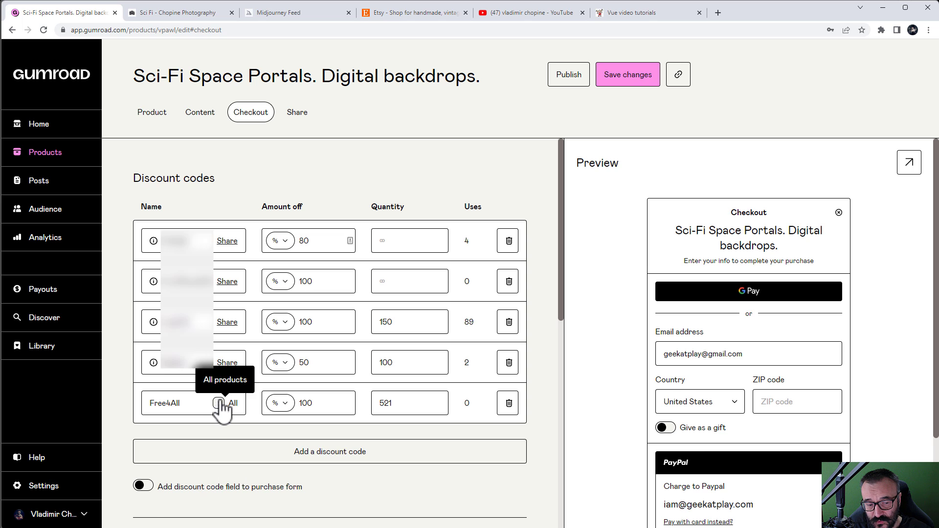
left_click(144, 486)
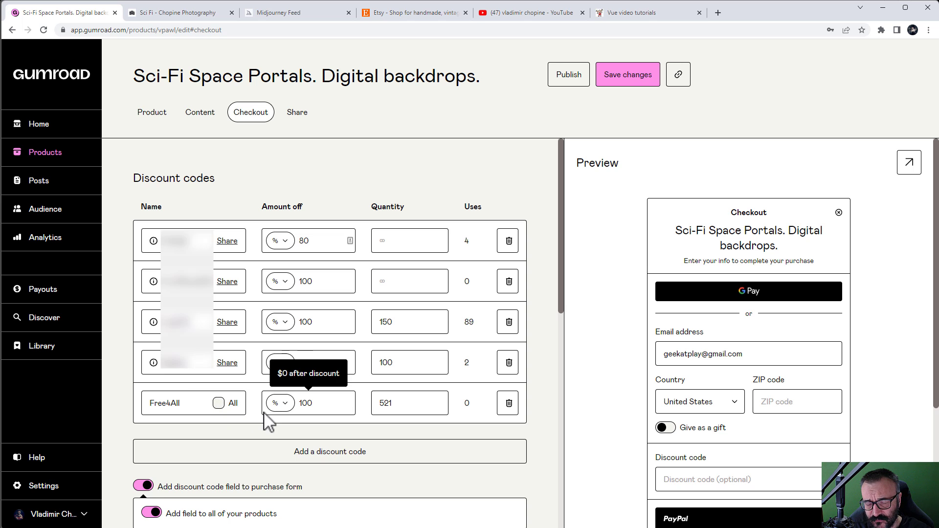
scroll(328, 416, "down", 2)
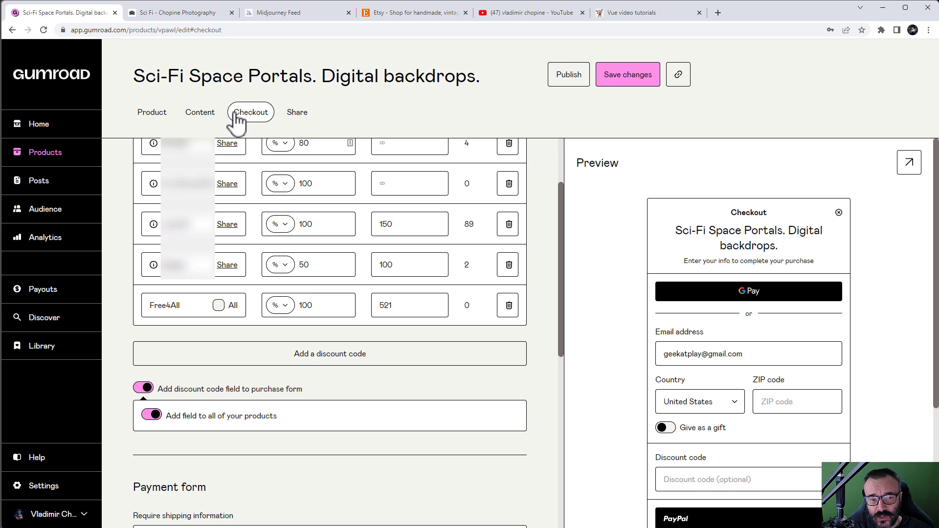
left_click(295, 128)
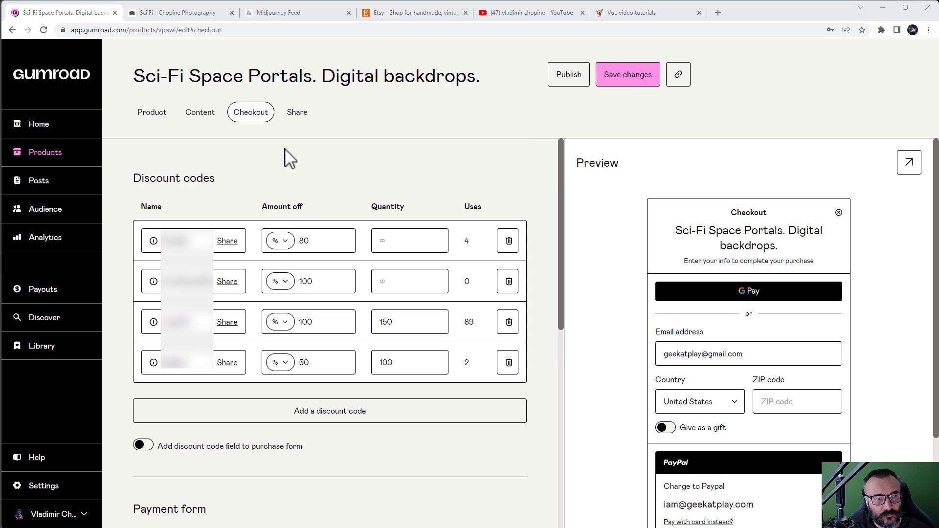
Step: Publish the product and copy its public link from the Share tab
left_click(294, 121)
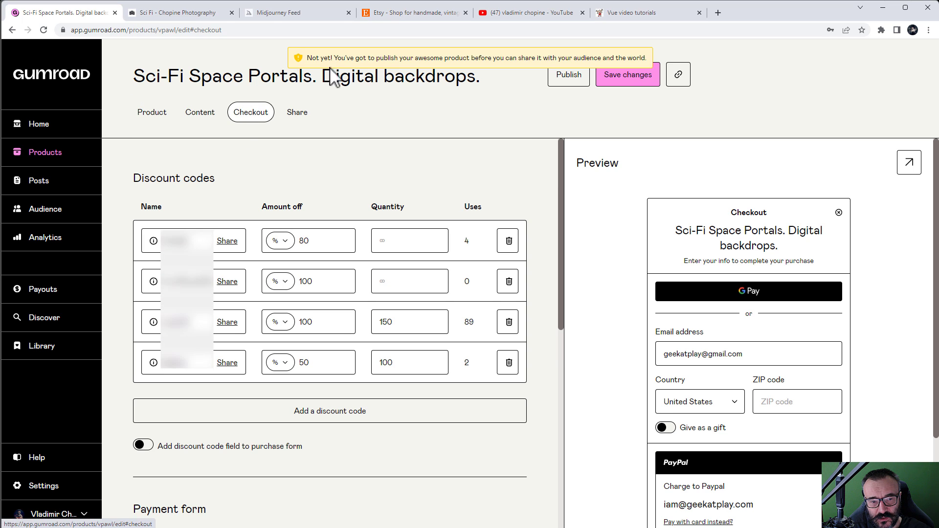
left_click(560, 86)
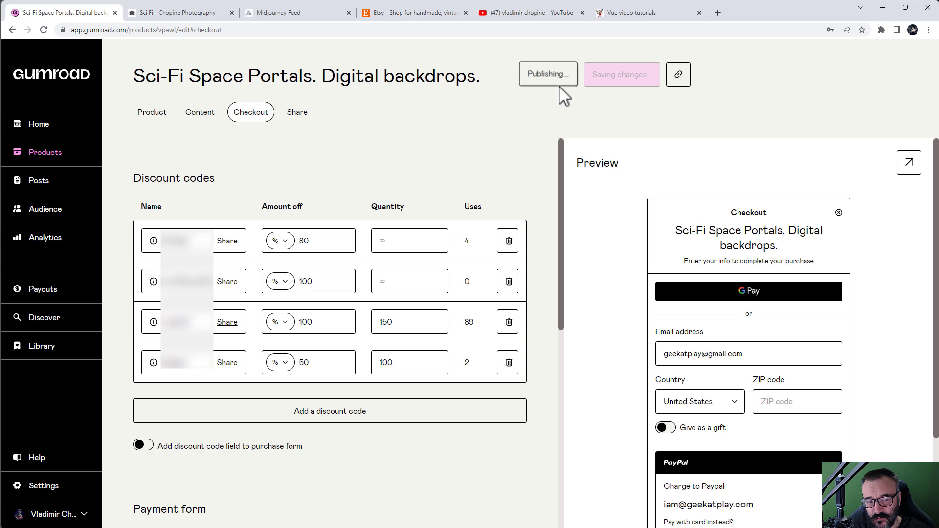
left_click(298, 117)
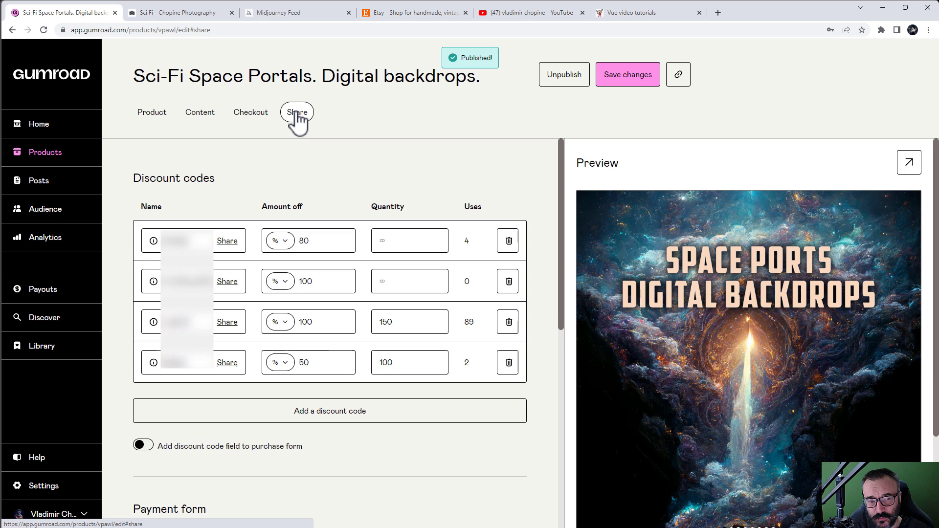
left_click(303, 124)
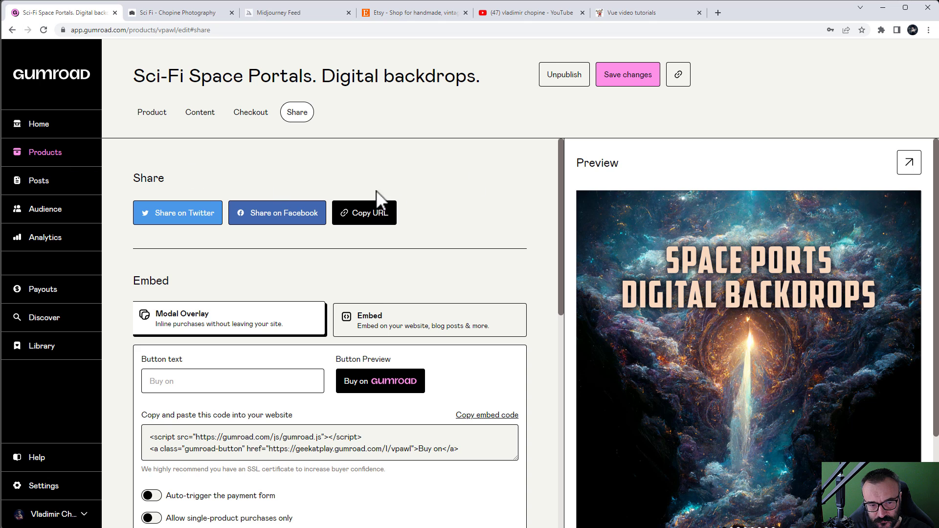
right_click(369, 216)
left_click(357, 208)
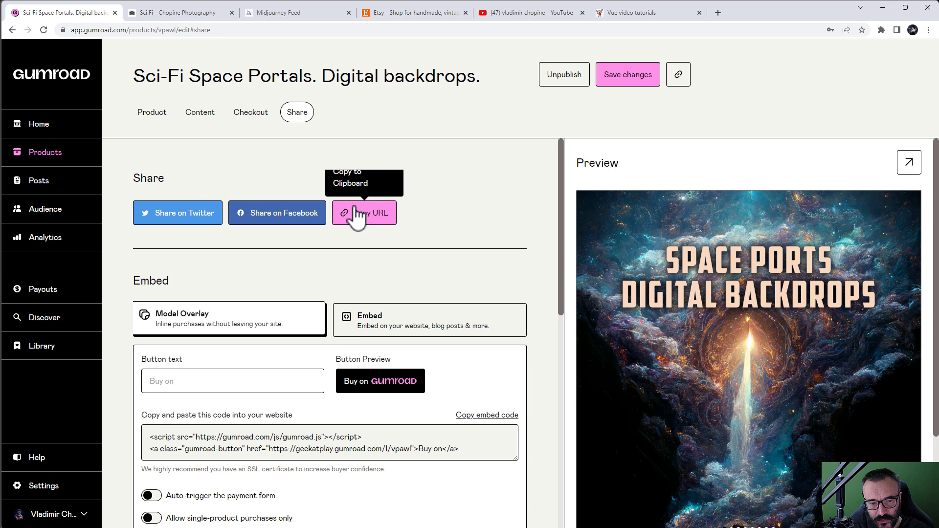
Step: In a new tab, paste the copied product link and load the live product page
left_click(717, 12)
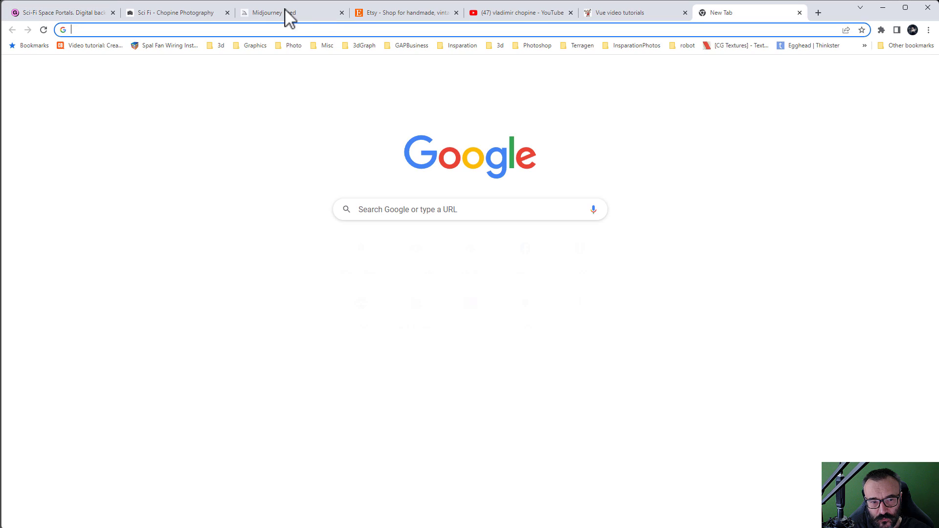
left_click(285, 30)
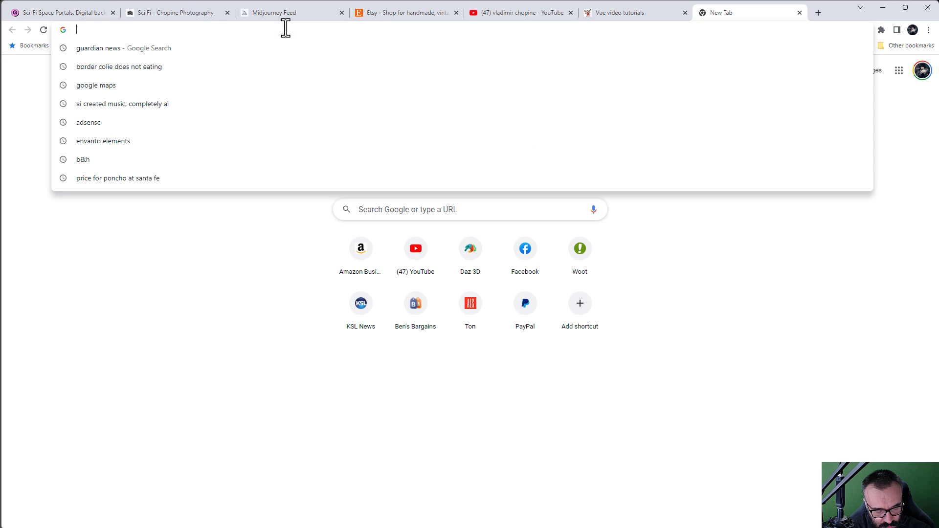
key("ctrl+v")
key("Return")
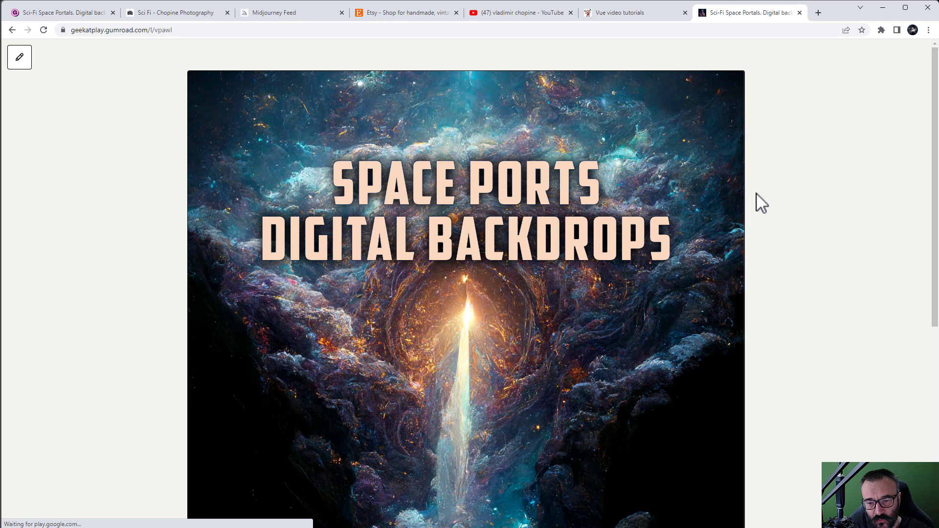
Step: Scroll through the Sci-Fi Space Portals page and choose 'I want this!' to begin checkout
scroll(725, 238, "down", 3)
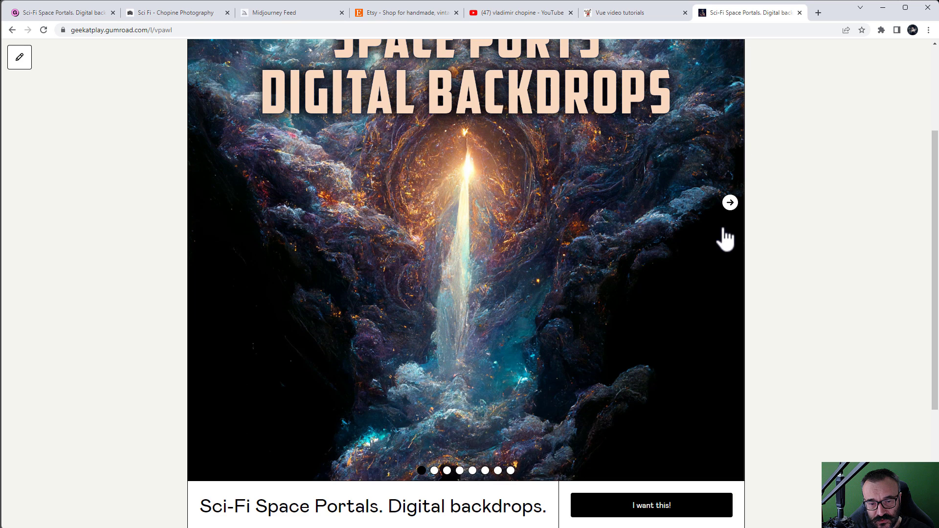
scroll(726, 239, "up", 3)
scroll(729, 250, "down", 2)
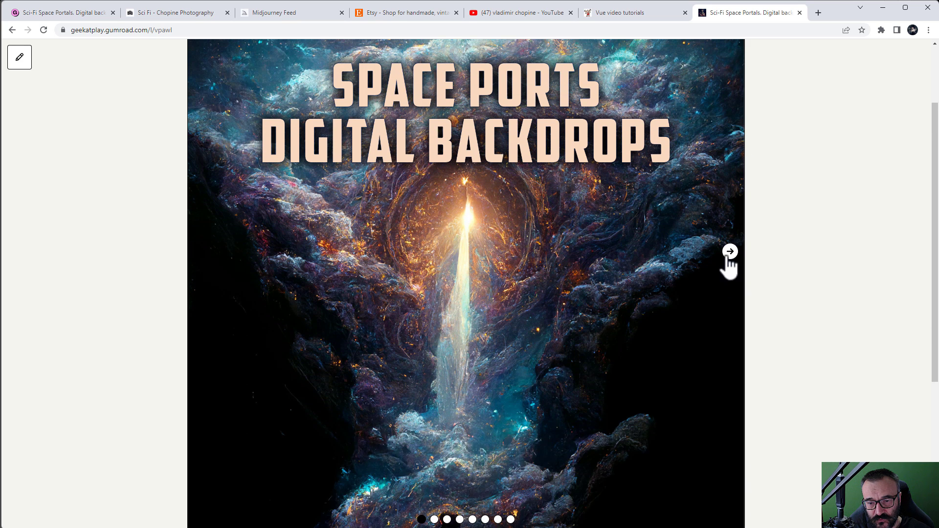
scroll(732, 262, "down", 8)
scroll(771, 275, "down", 7)
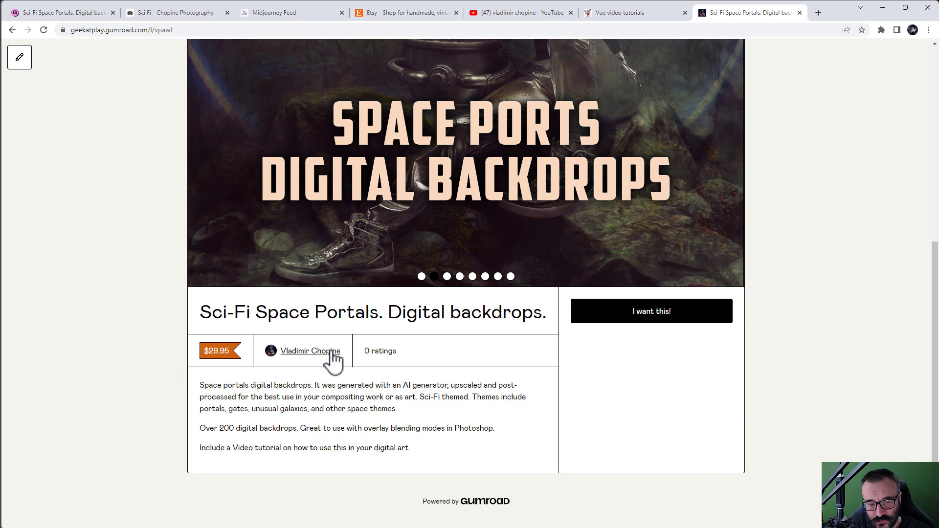
left_click(632, 320)
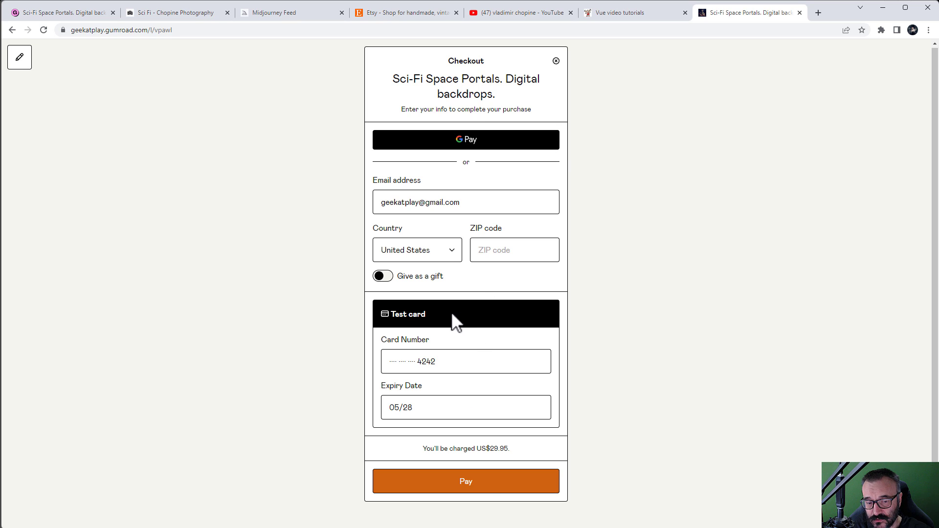
Step: Attempt the test payment, filling in the missing ZIP code when prompted
left_click(532, 482)
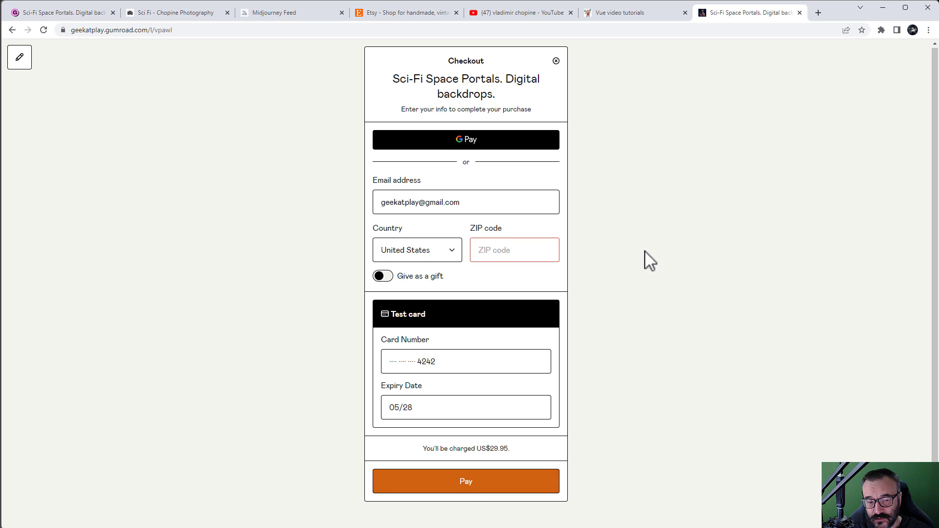
left_click(495, 250)
type("84009")
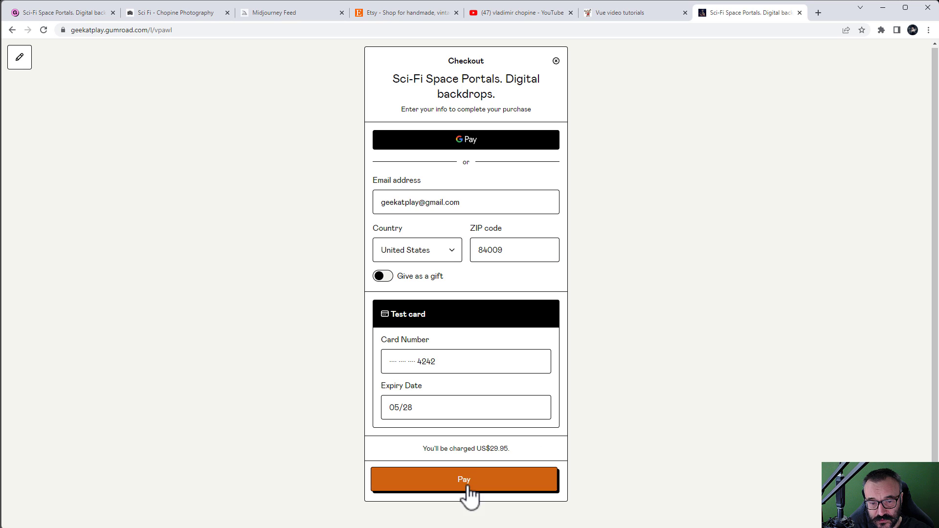
left_click(465, 493)
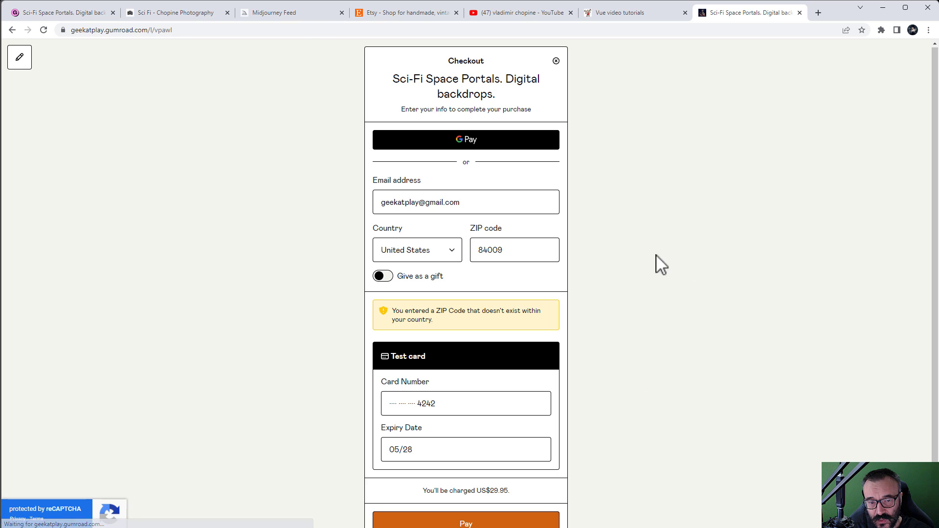
Step: Replace the ZIP code with a valid one and complete the $29.95 payment
left_click(522, 248)
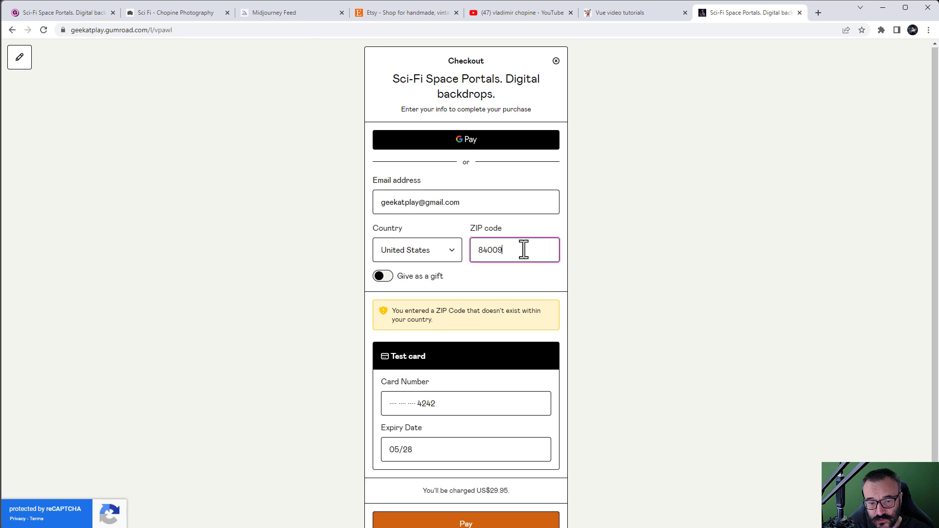
key("ctrl+a")
type("84095")
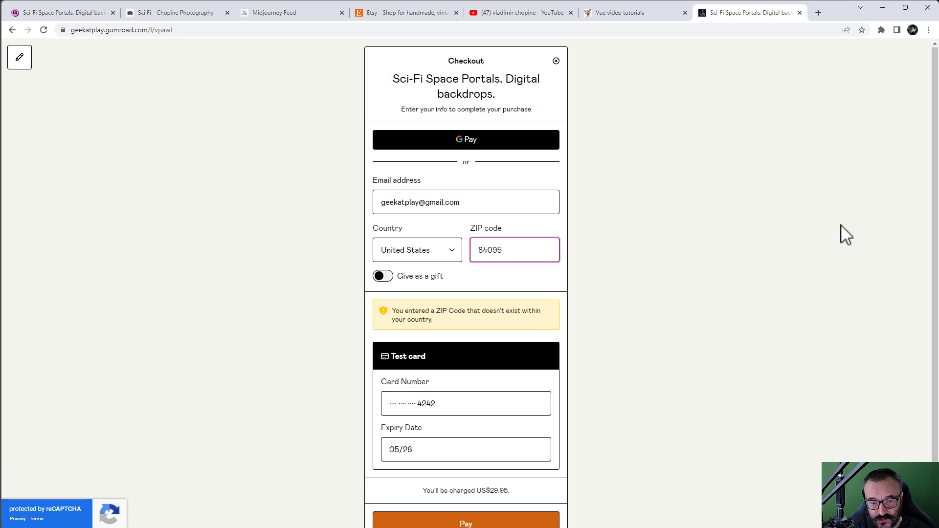
left_click(579, 277)
scroll(509, 417, "down", 1)
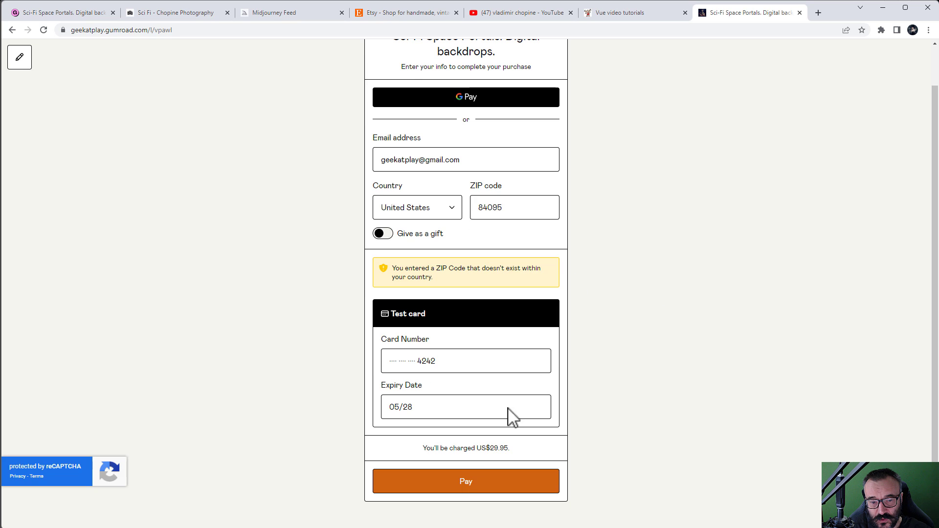
left_click(478, 490)
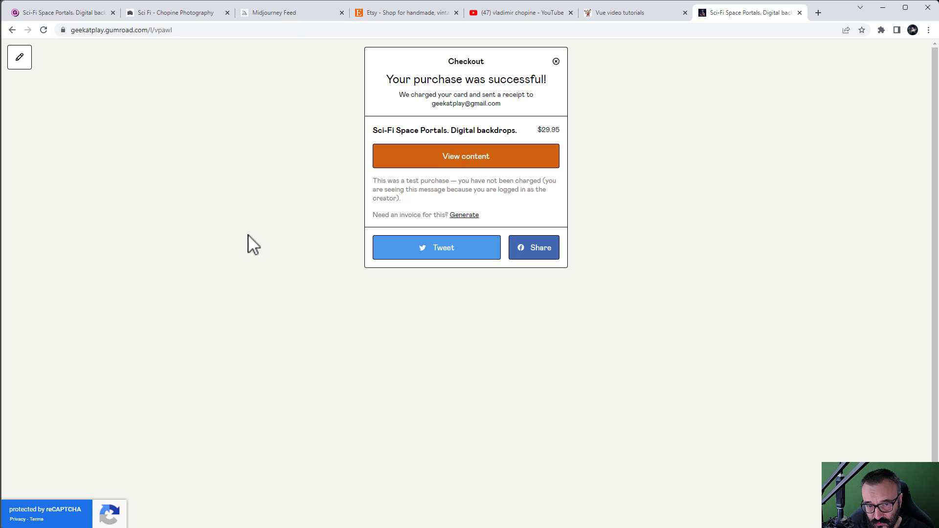
Step: Open the purchased content and scroll through the geekatplay-space-portals PNG downloads and their sizes
left_click(558, 166)
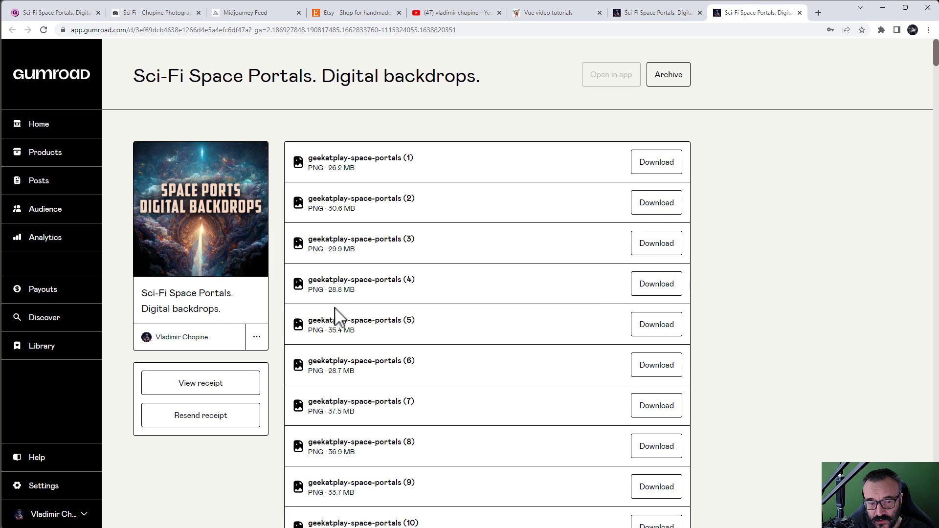
scroll(336, 315, "down", 5)
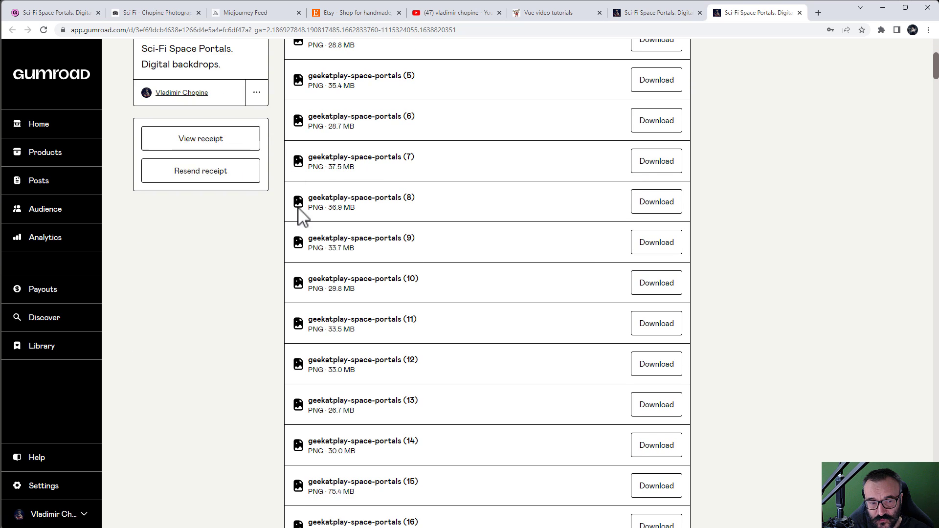
scroll(305, 215, "down", 15)
scroll(303, 205, "down", 4)
left_click_drag(936, 108, 936, 43)
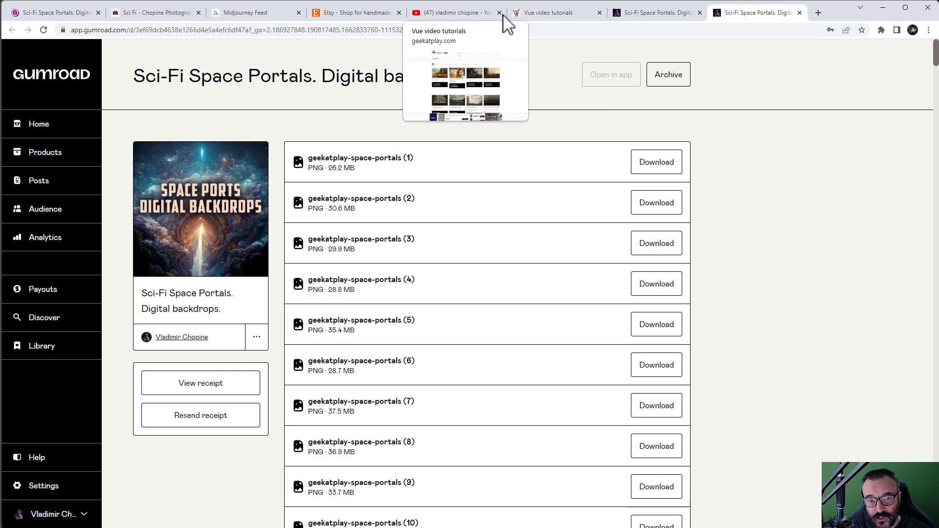
Step: Glance at the YouTube channel's videos, then switch to the geekatplay.com Vue tutorials page
left_click(443, 13)
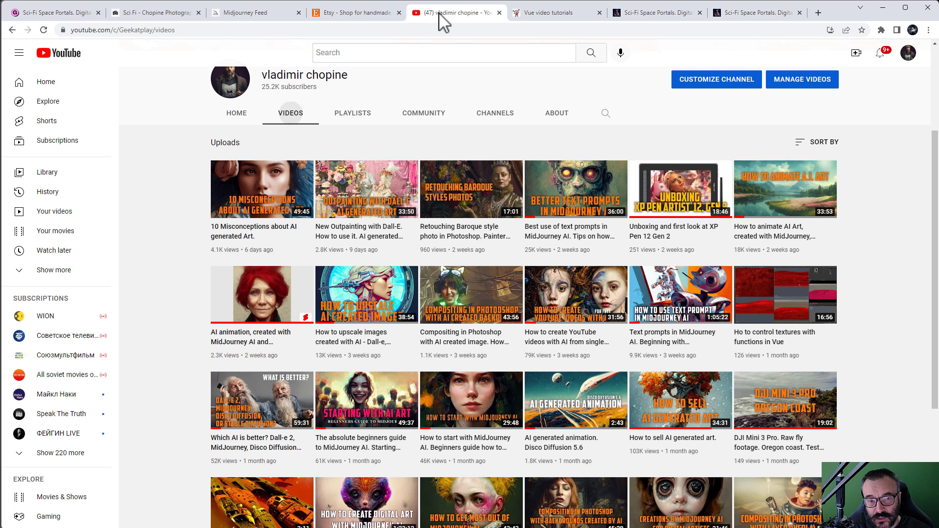
left_click(551, 14)
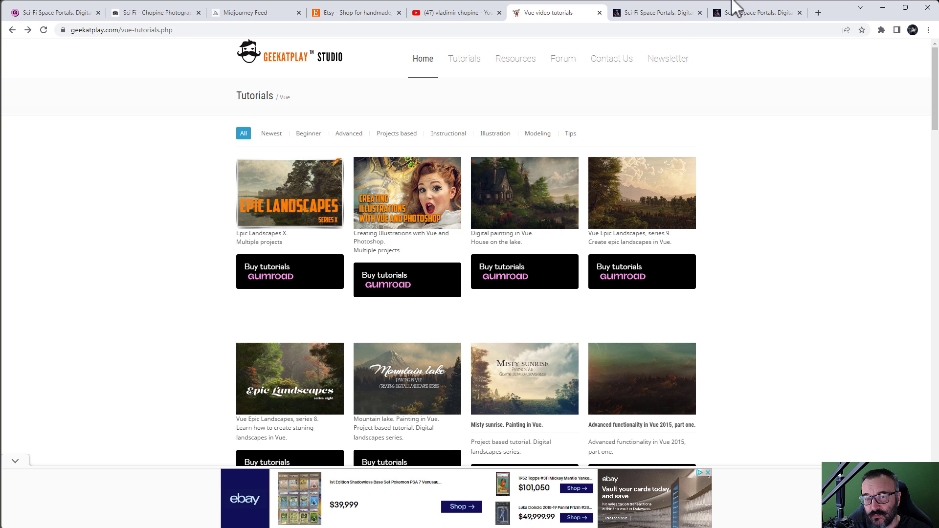
Step: Go back to the Sci-Fi Space Portals download page in Gumroad
left_click(749, 14)
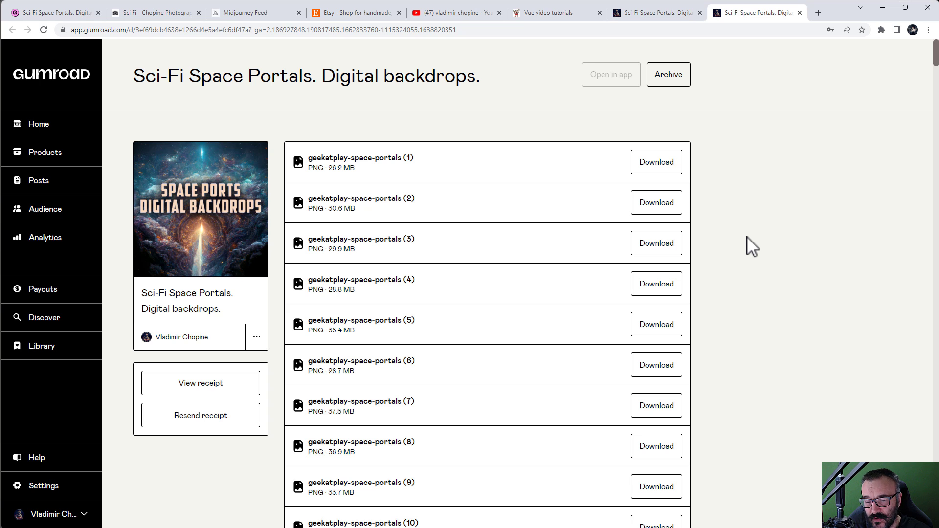
Step: Switch to Midjourney's Community Feed and scroll through the 'cat or dog -person' image gallery
left_click(229, 14)
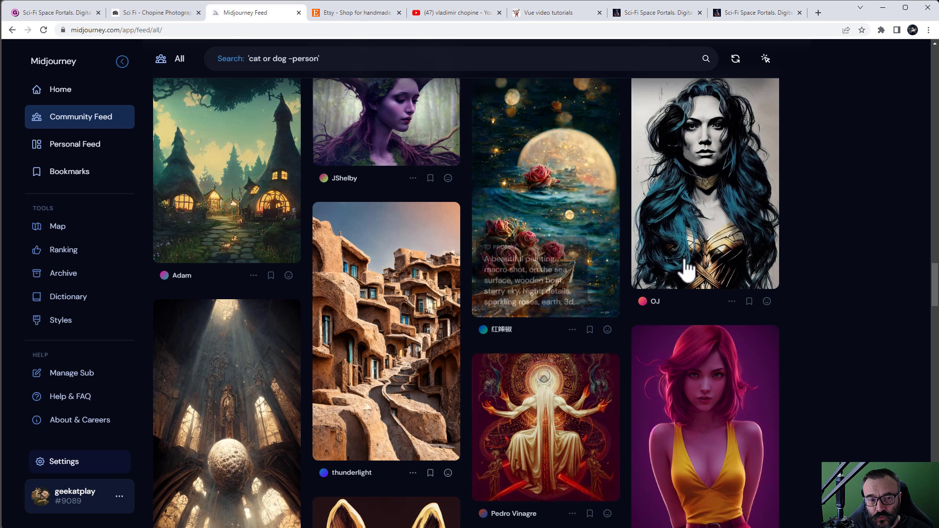
scroll(685, 268, "down", 3)
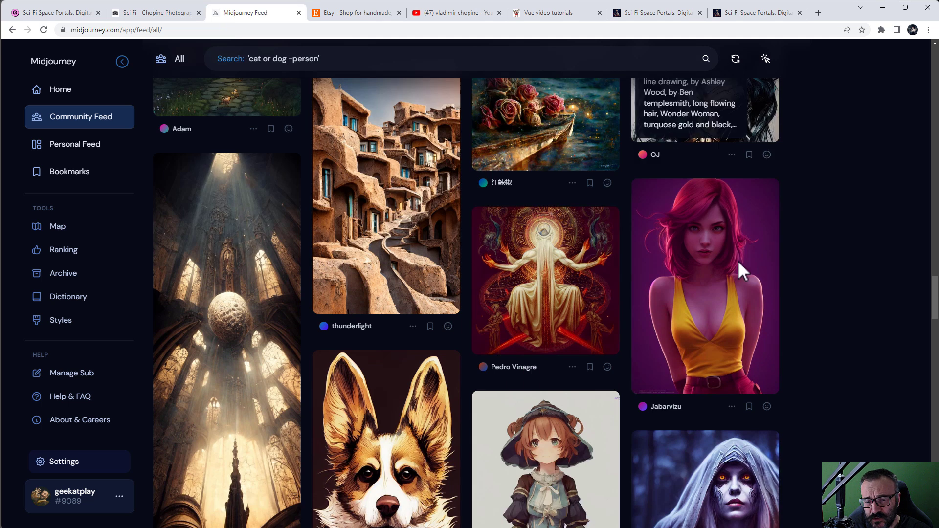
scroll(786, 301, "down", 3)
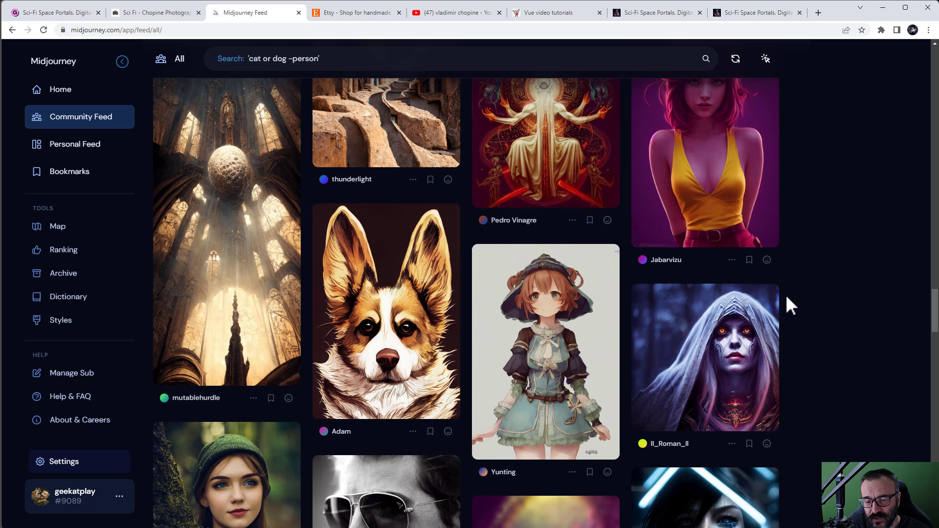
scroll(786, 297, "down", 4)
scroll(788, 298, "down", 3)
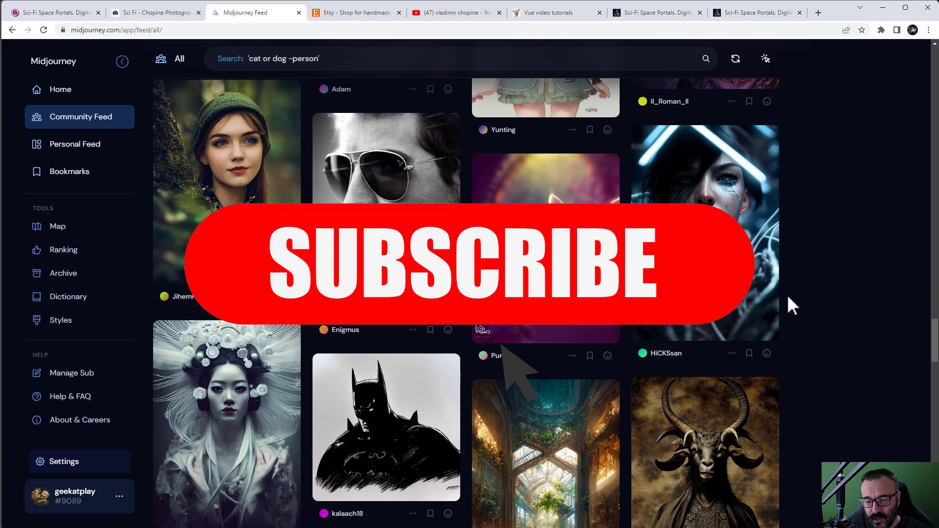
scroll(815, 299, "down", 5)
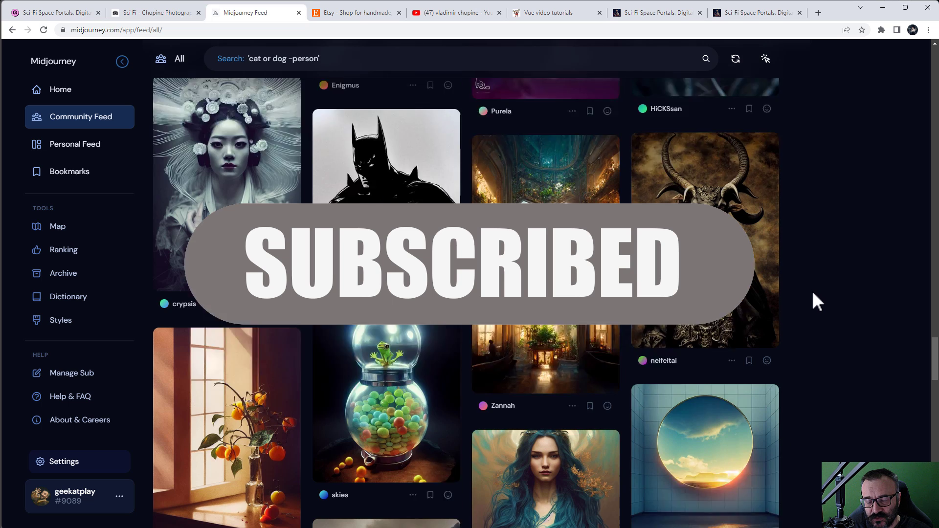
scroll(814, 295, "down", 2)
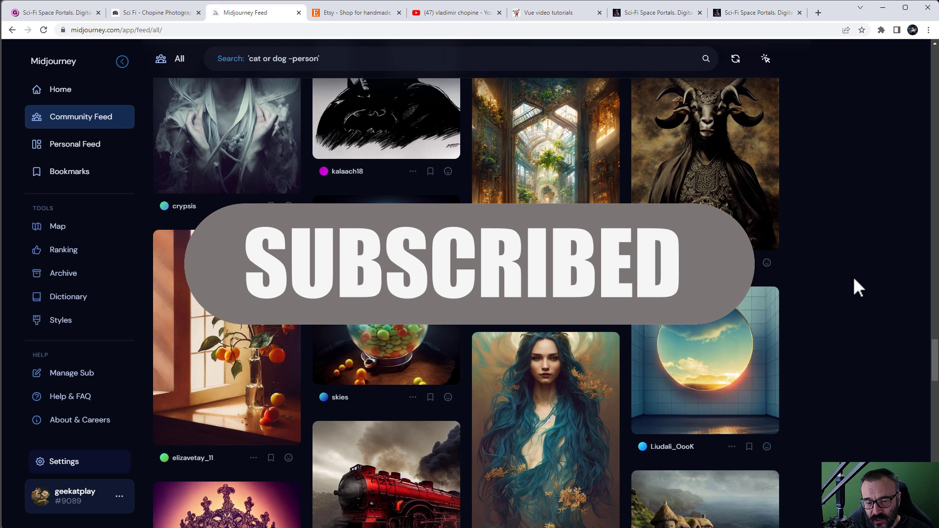
scroll(852, 283, "down", 4)
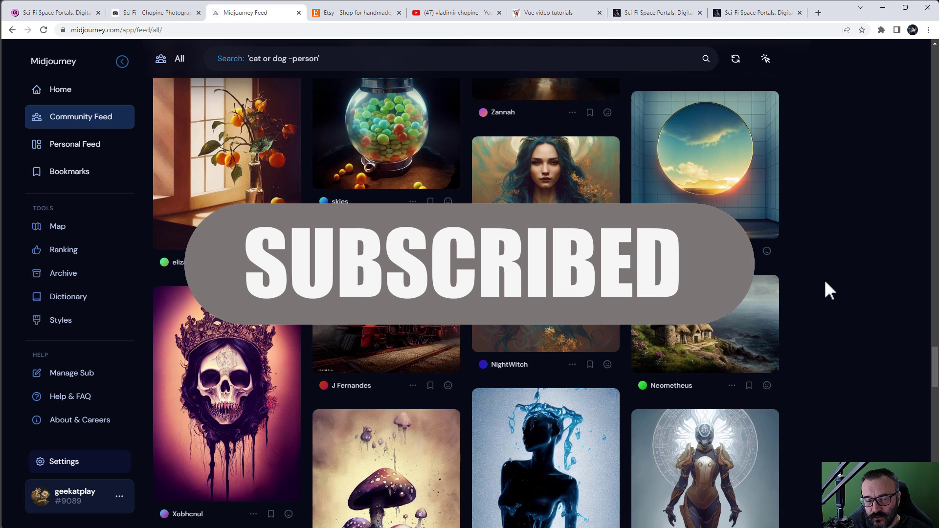